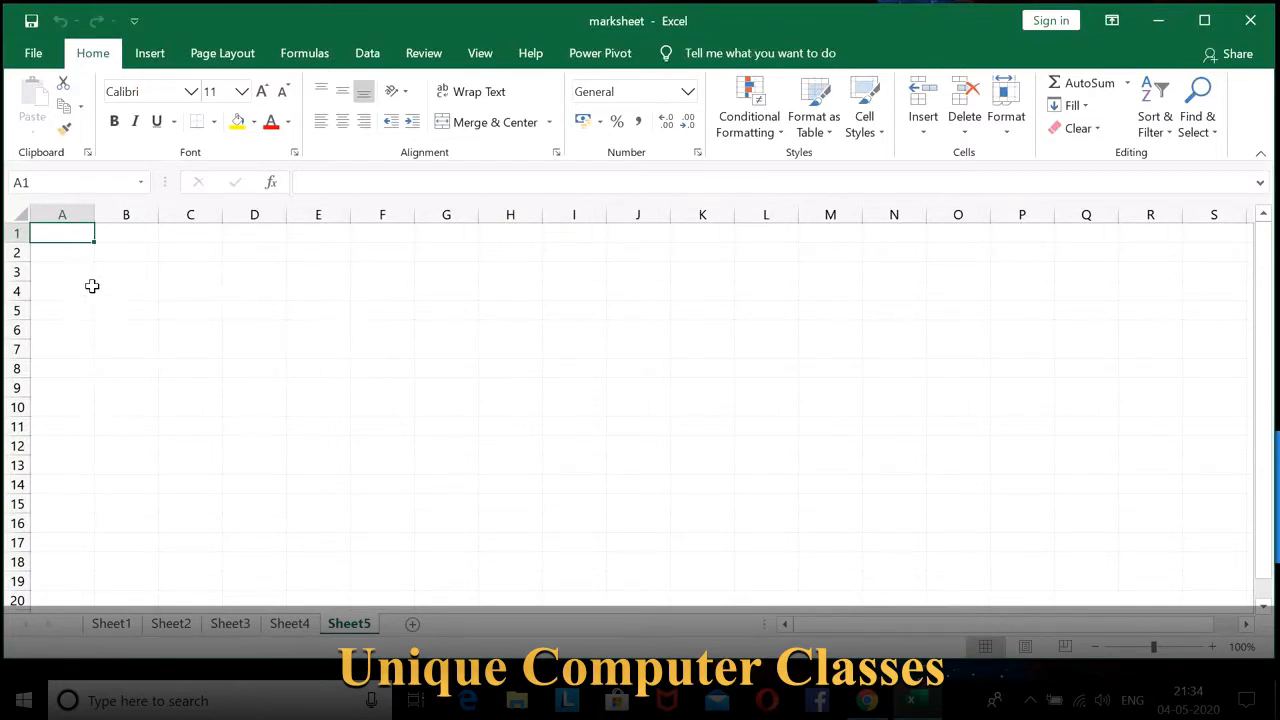
Step: Enter the column headings SNO in A3 and NAME OF EMPLOYEE in B3 on Sheet5
click(83, 255)
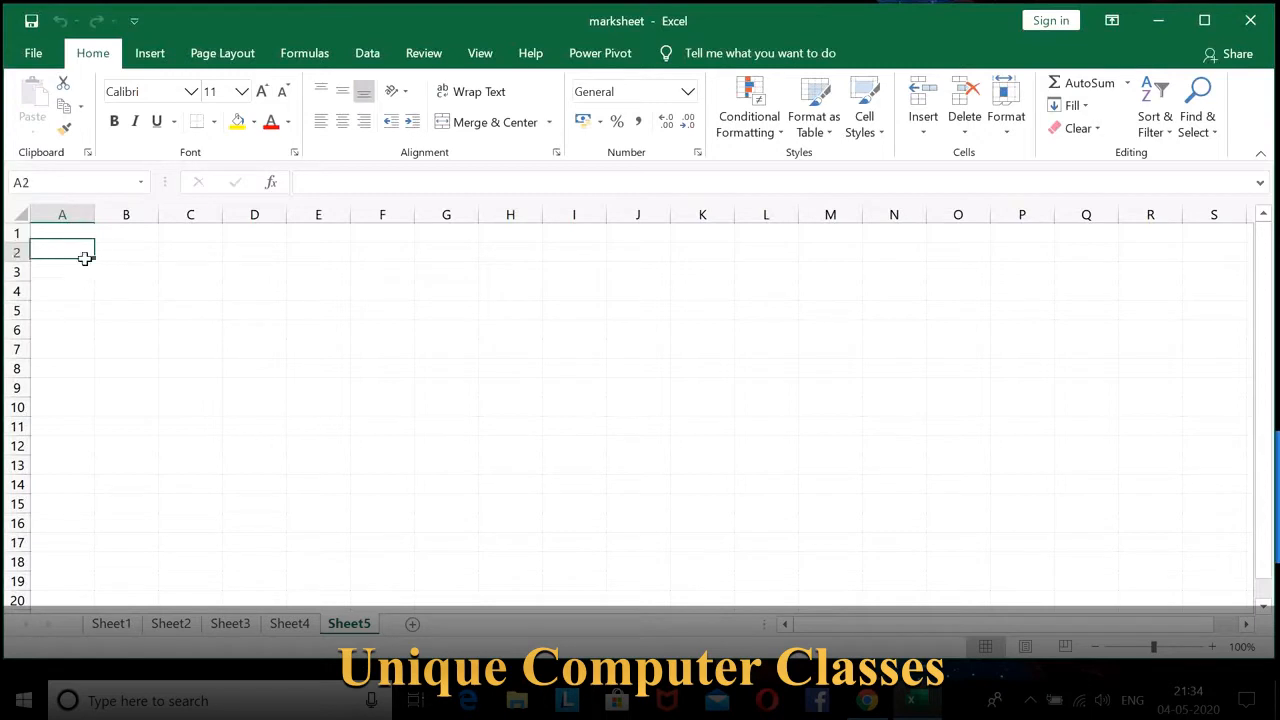
click(82, 276)
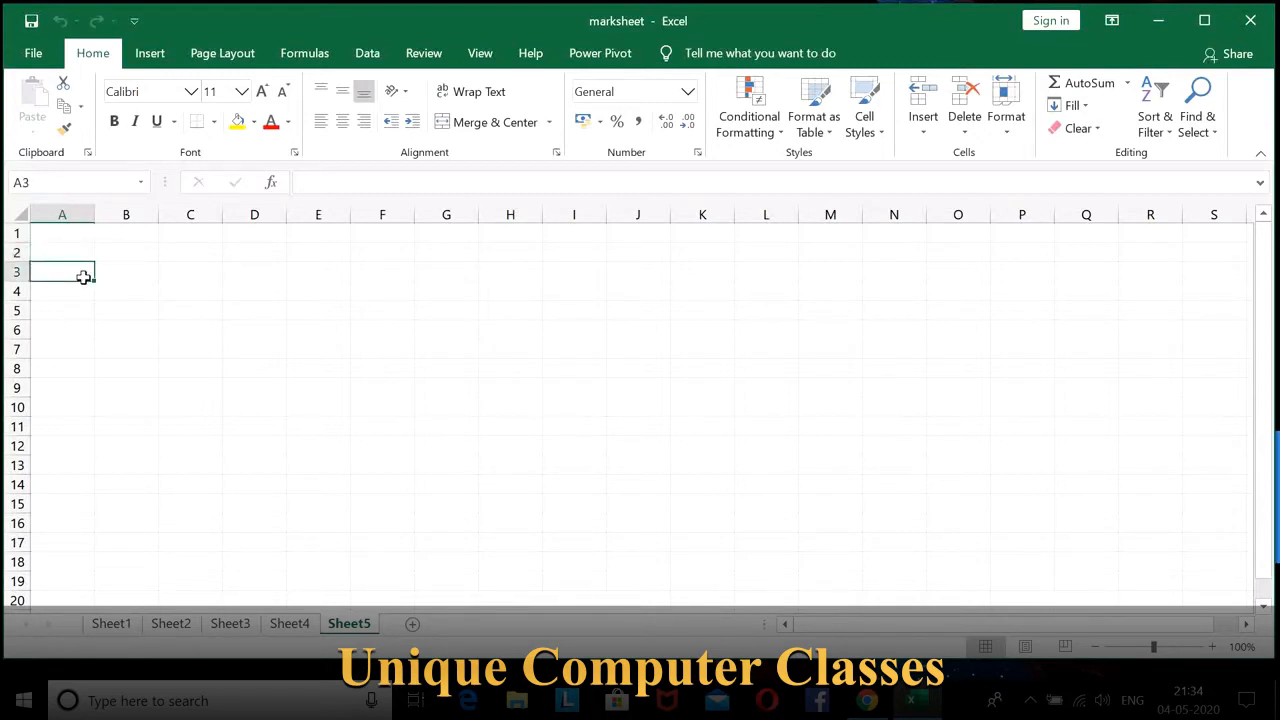
text(SNO)
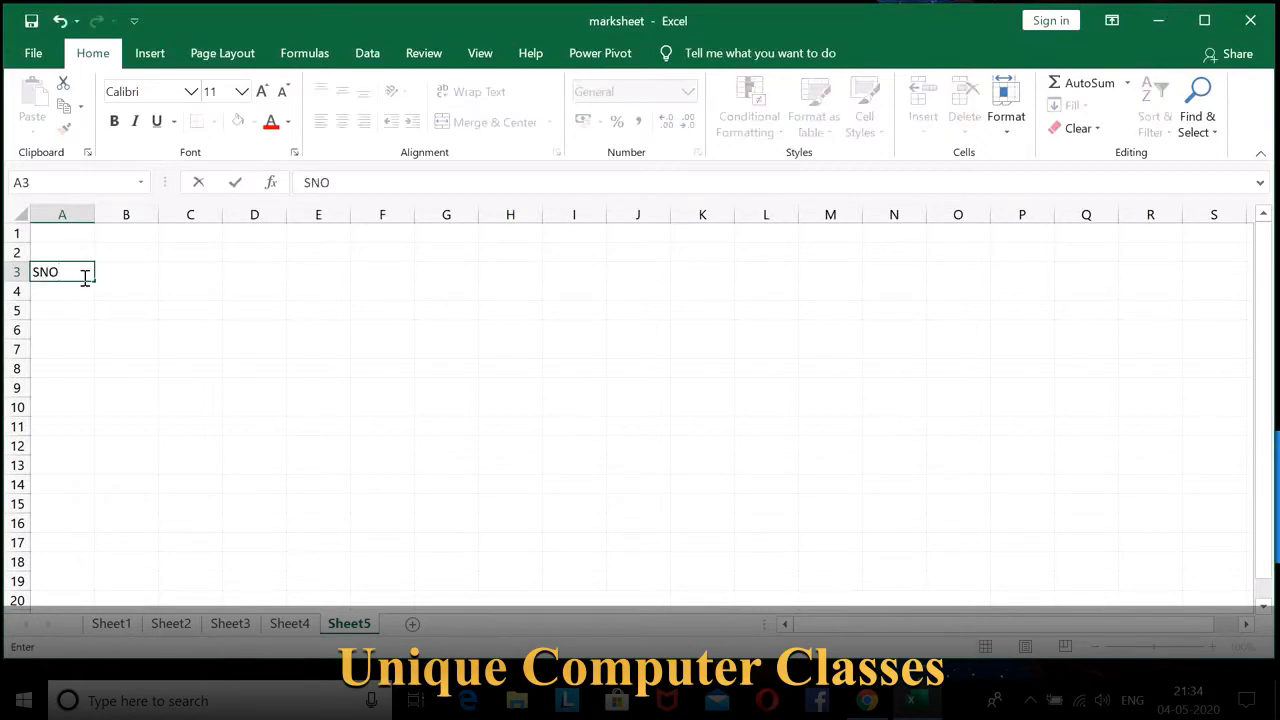
key(Tab)
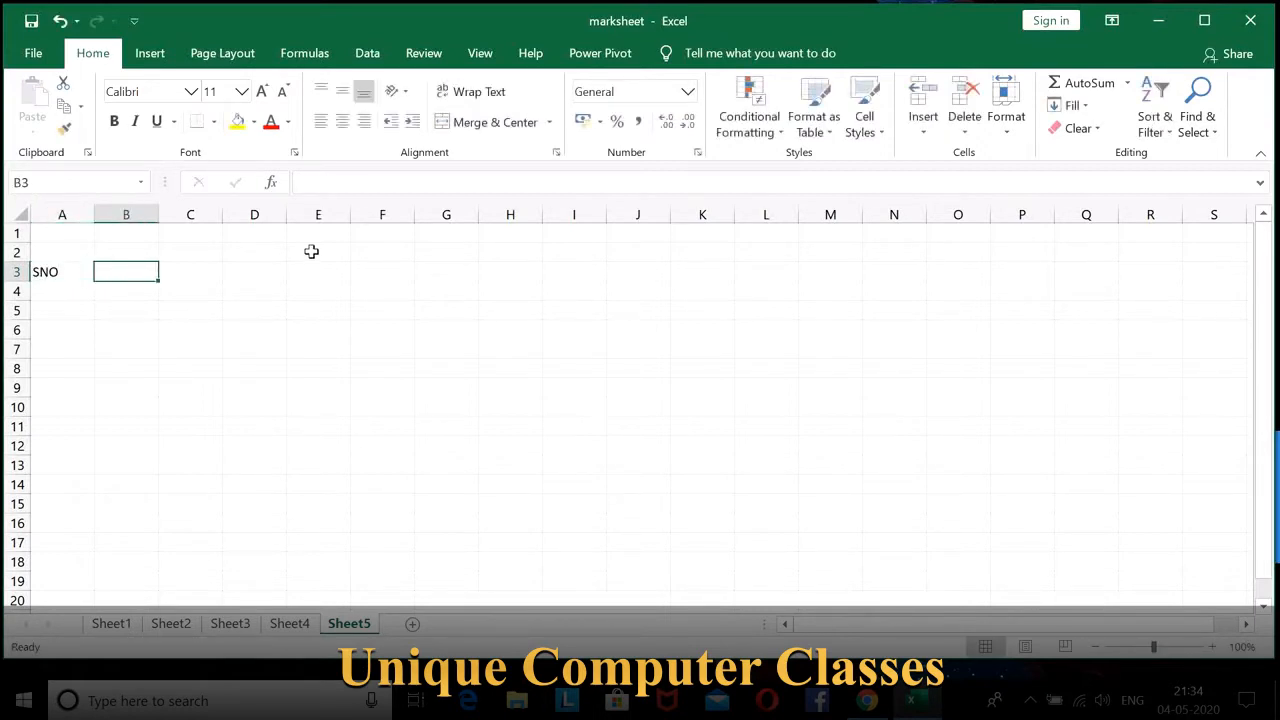
text(NAME)
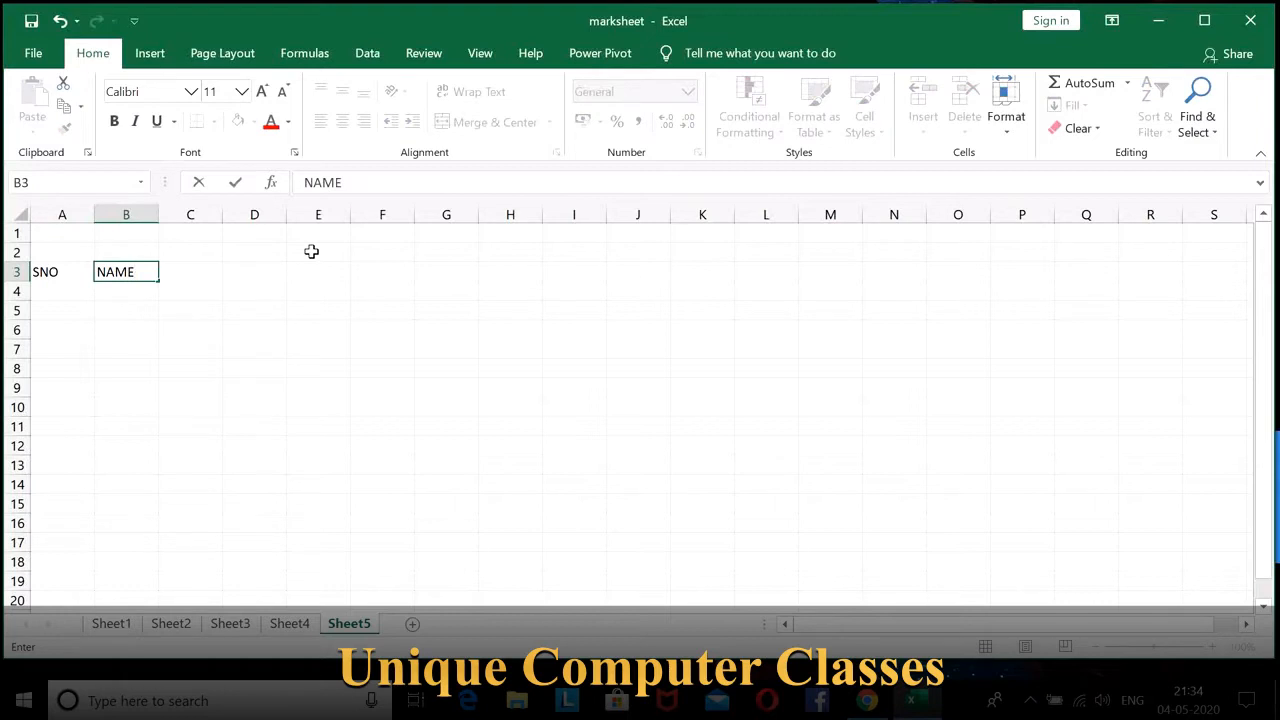
key(Tab)
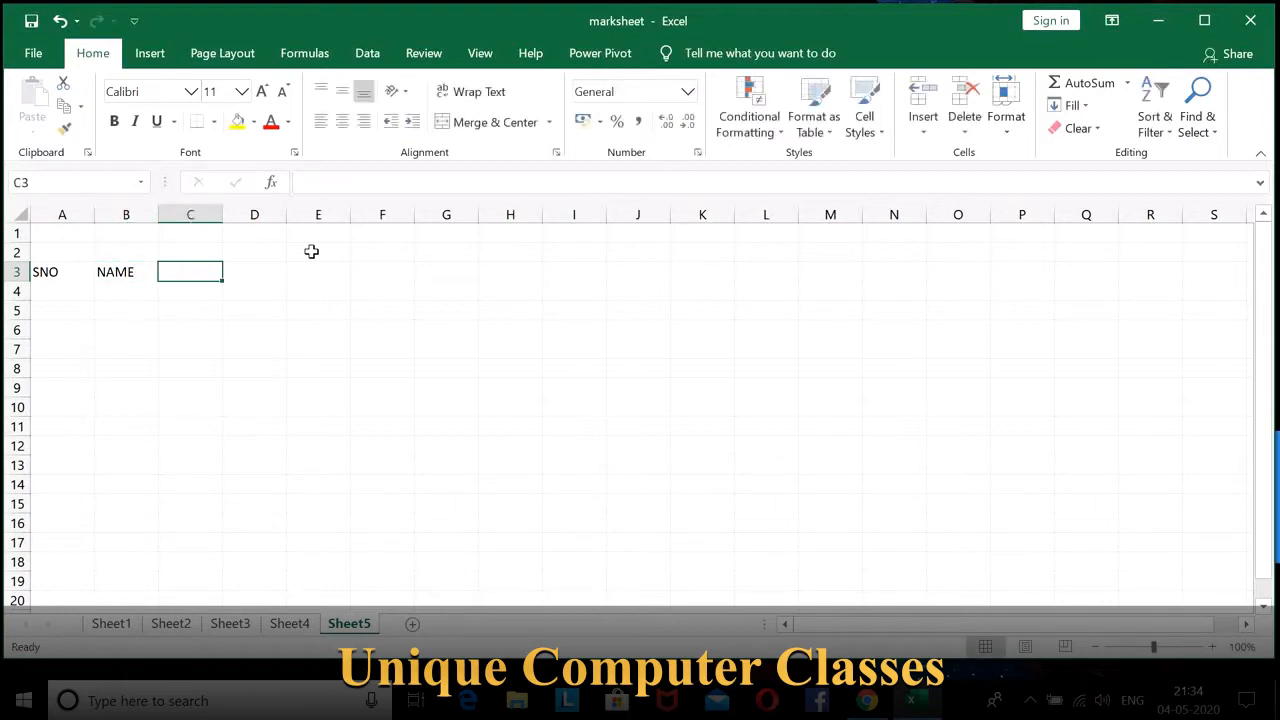
double_click(139, 272)
text(OF)
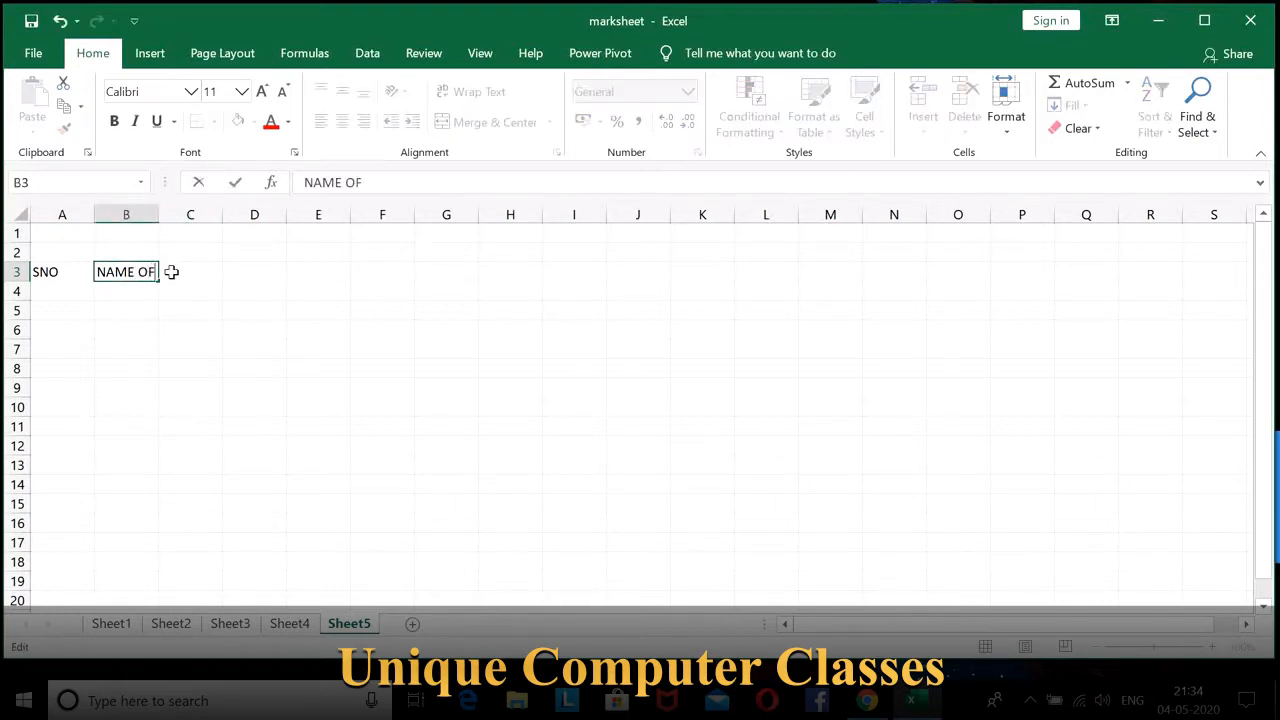
text( EMPLOYEE)
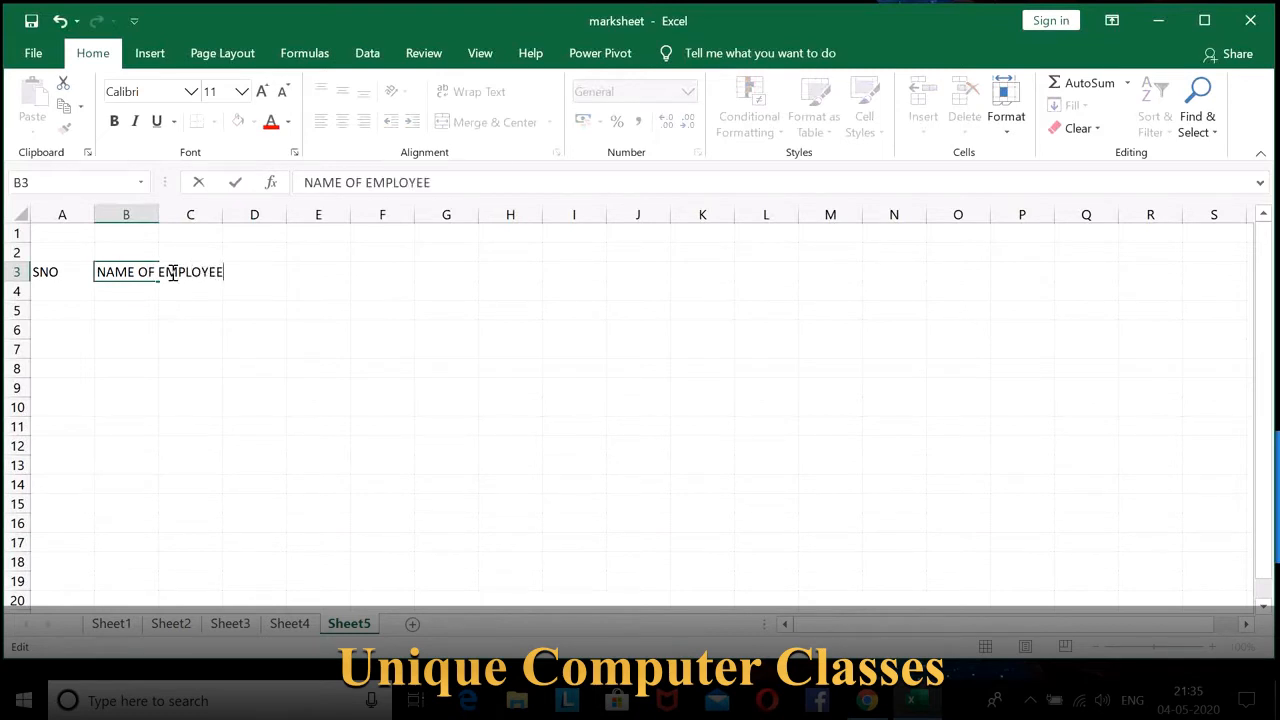
Step: Auto-fit column B to its heading and narrow column A to just fit the SNO heading
click(160, 214)
double_click(159, 215)
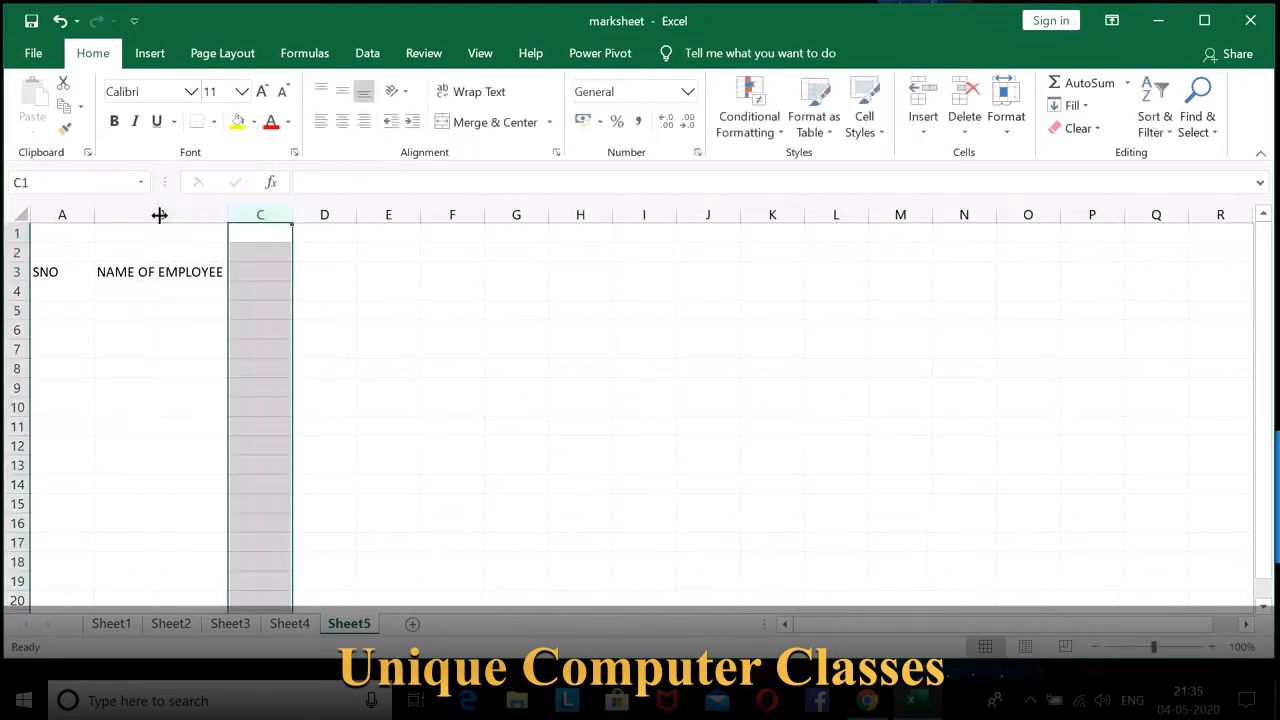
drag(94, 215, 66, 227)
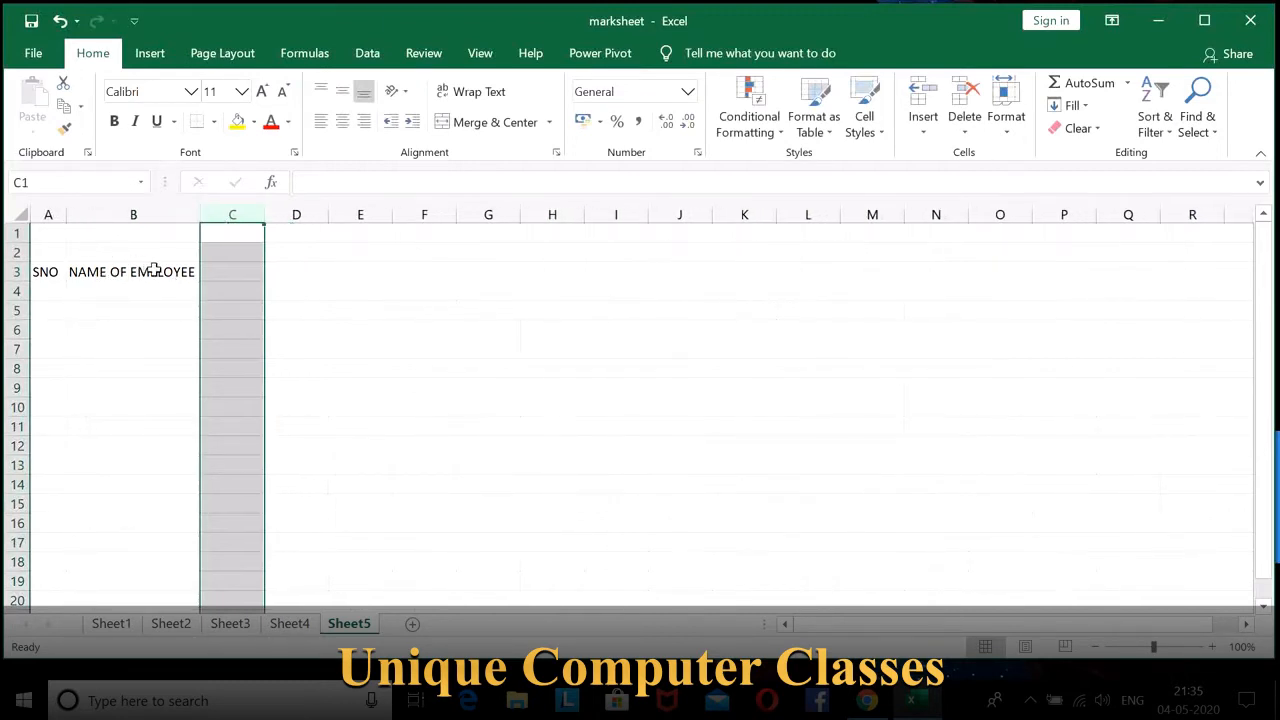
Step: Copy the ten student names from B2:B11 on Sheet1 into Sheet5 starting at B4
click(155, 270)
click(113, 623)
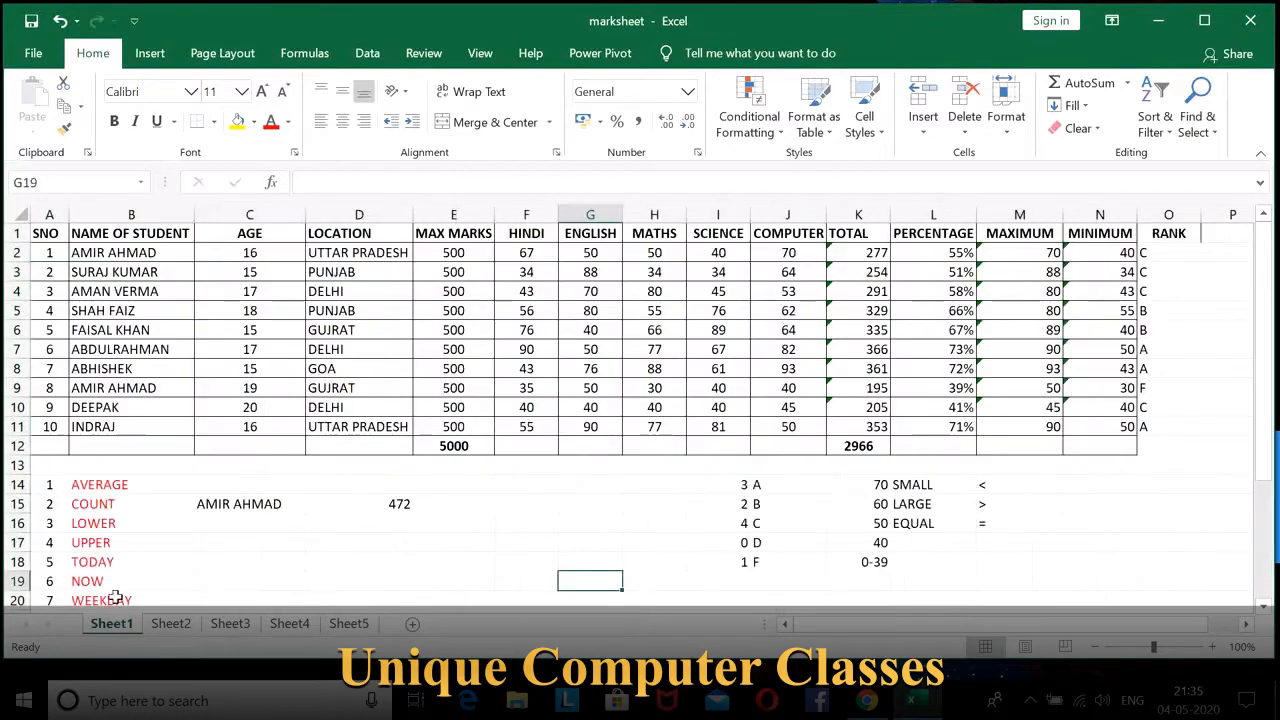
click(117, 258)
drag(117, 258, 123, 421)
key(ctrl+c)
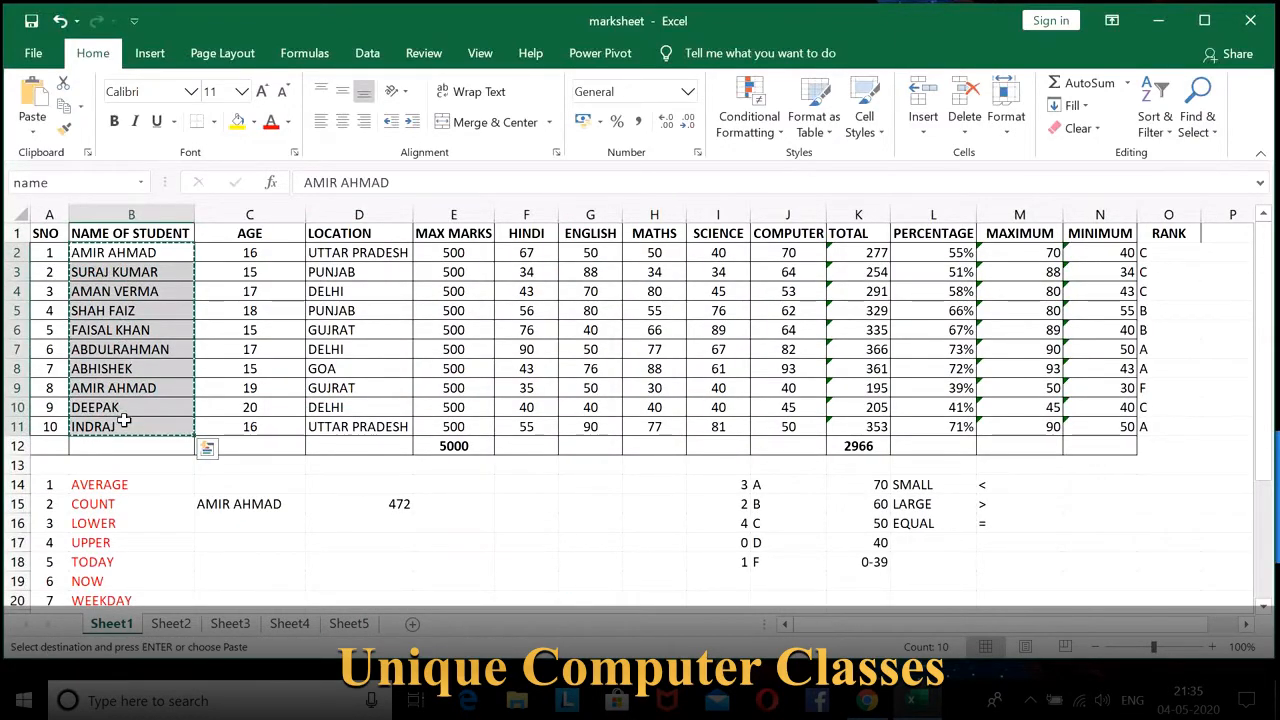
click(349, 623)
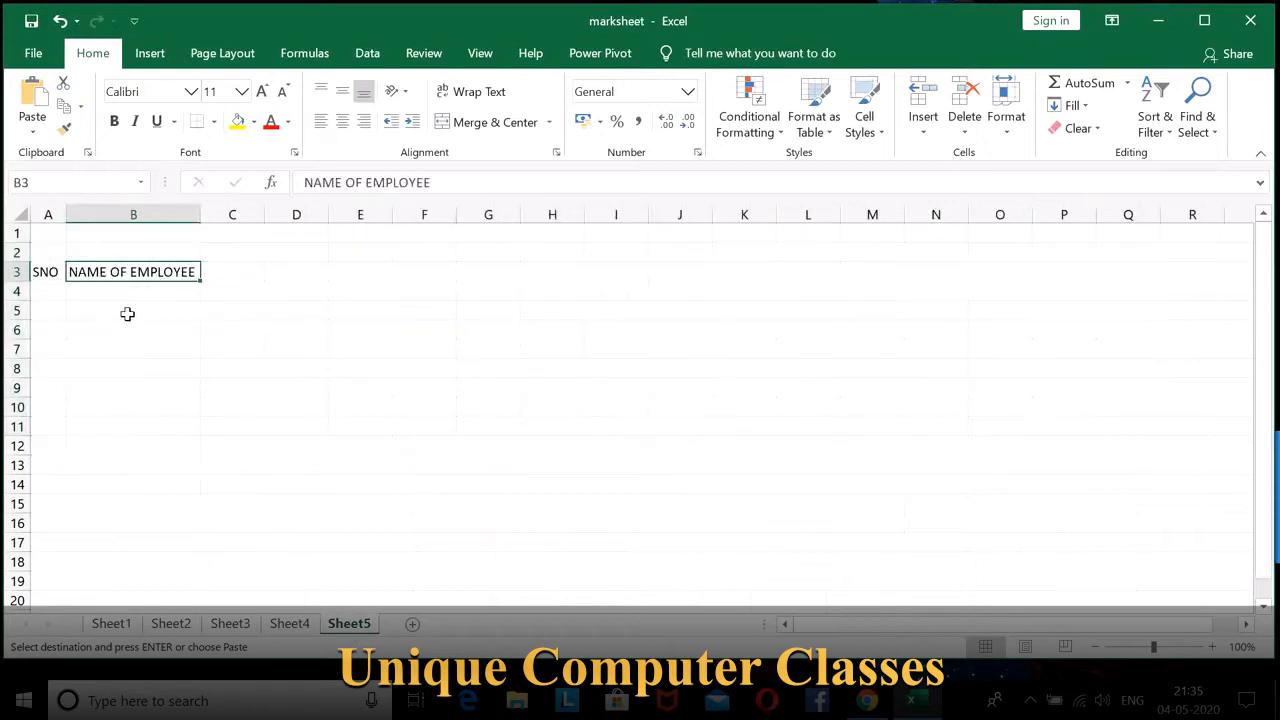
click(125, 292)
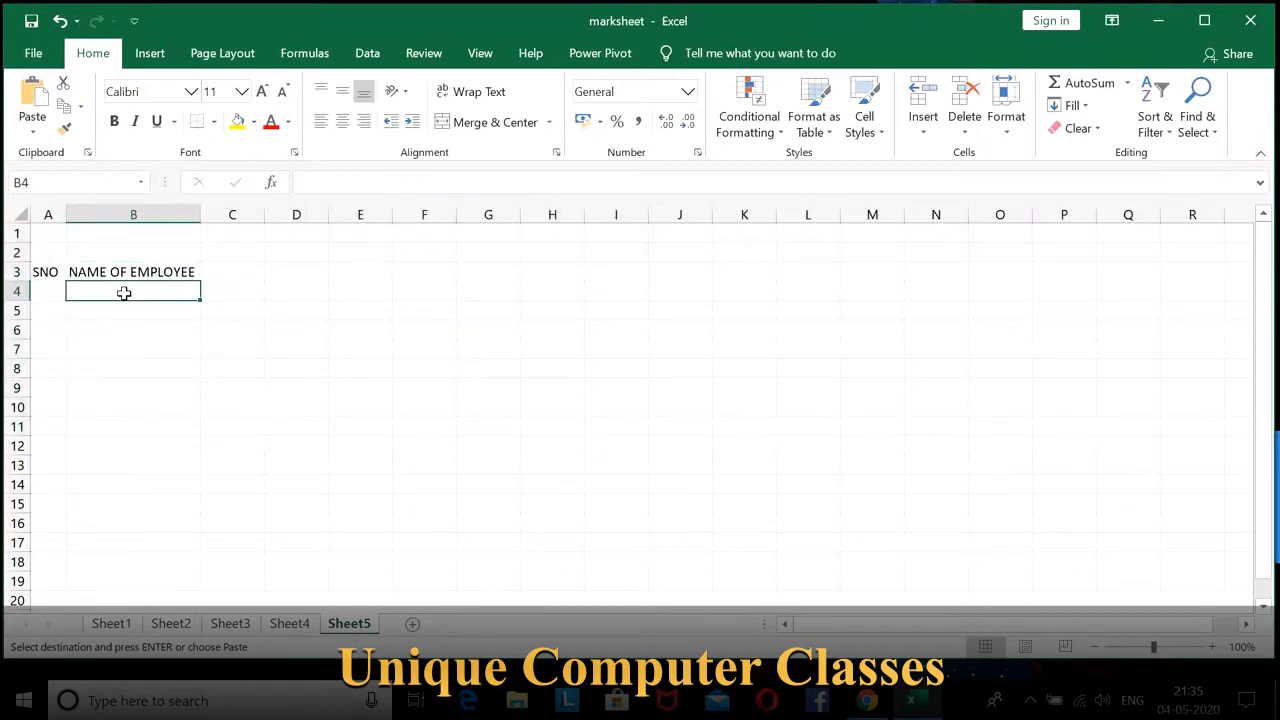
key(ctrl+v)
Step: Fill A4:A13 with serial numbers 1 to 10 and centre them in their cells
click(55, 285)
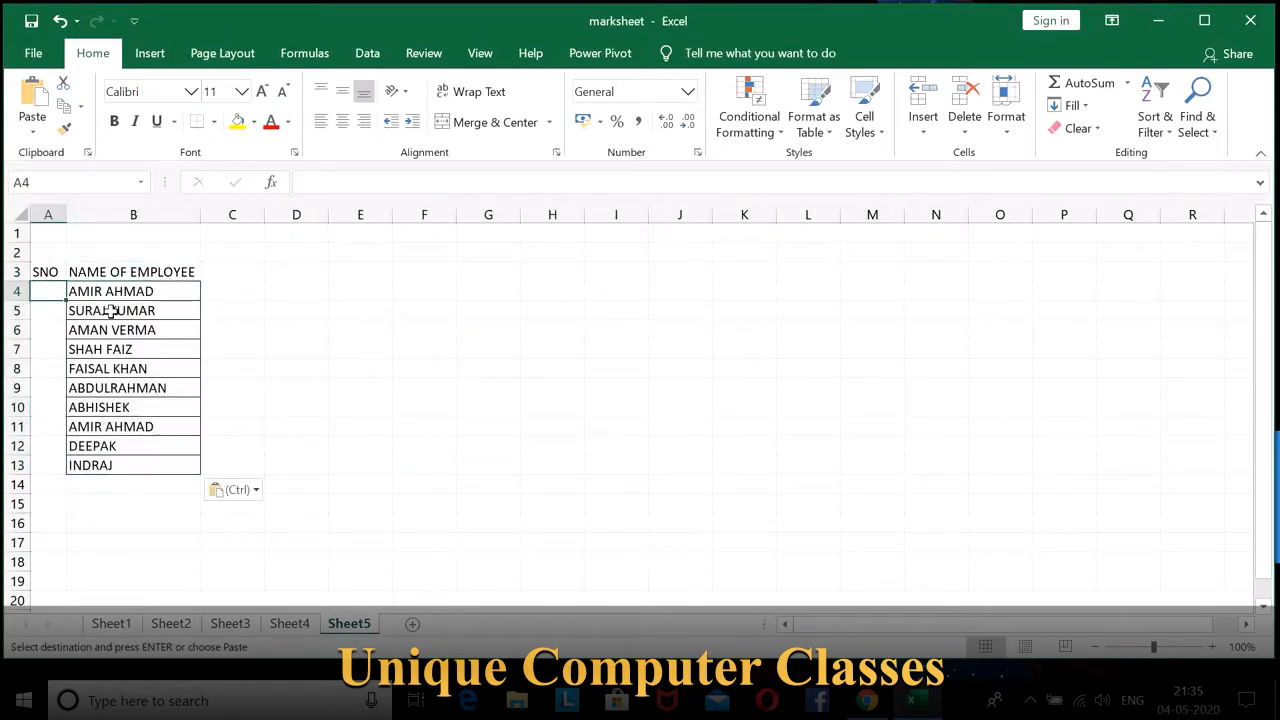
text(1)
key(Return)
text(2)
key(Return)
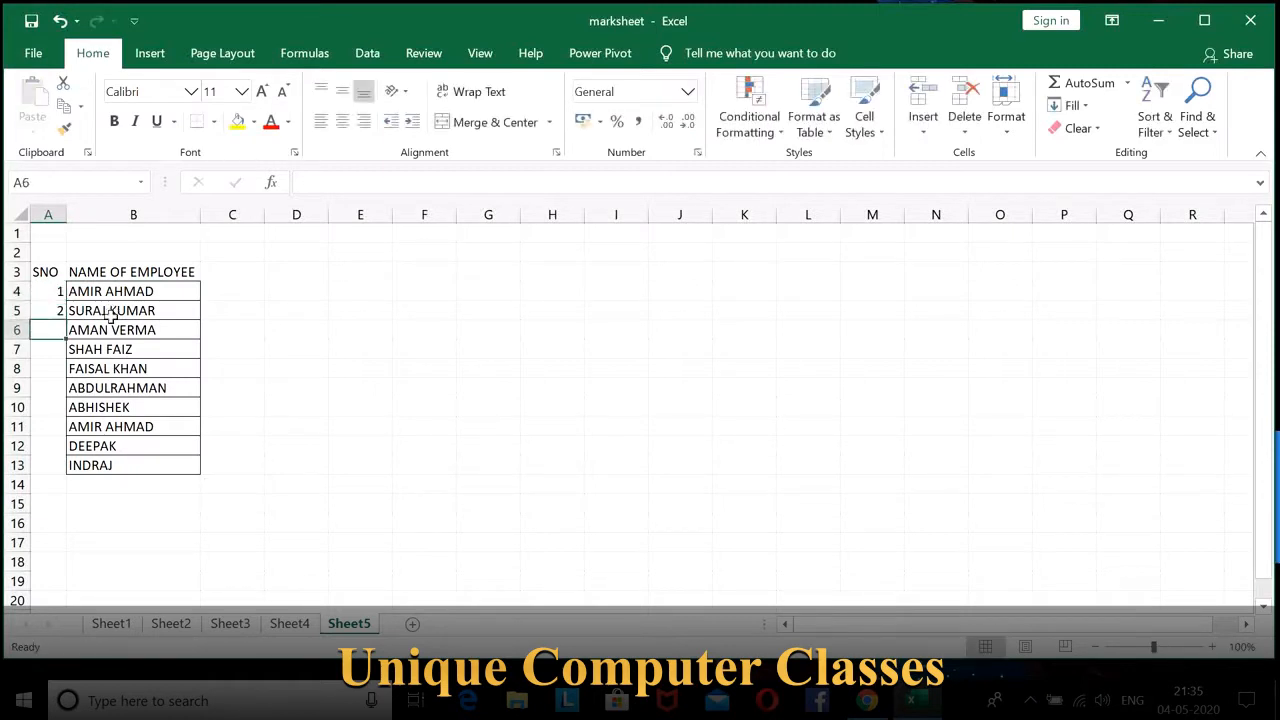
click(44, 296)
drag(44, 298, 64, 470)
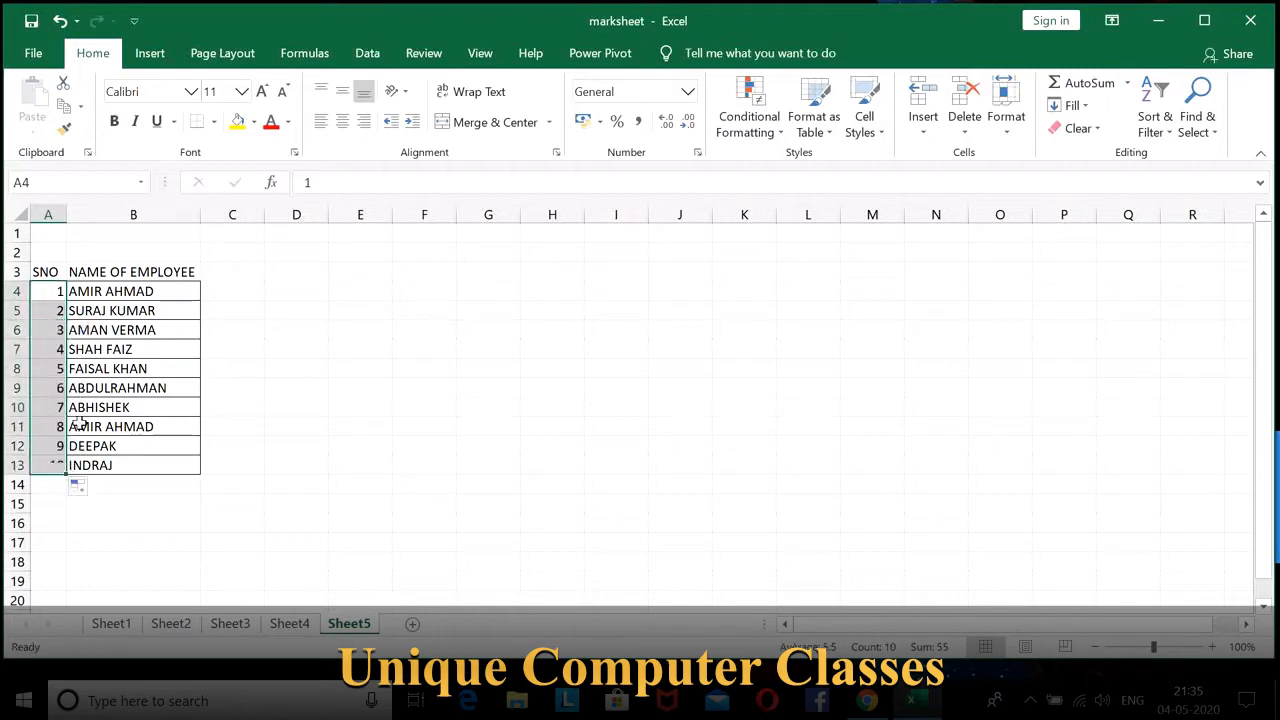
click(342, 121)
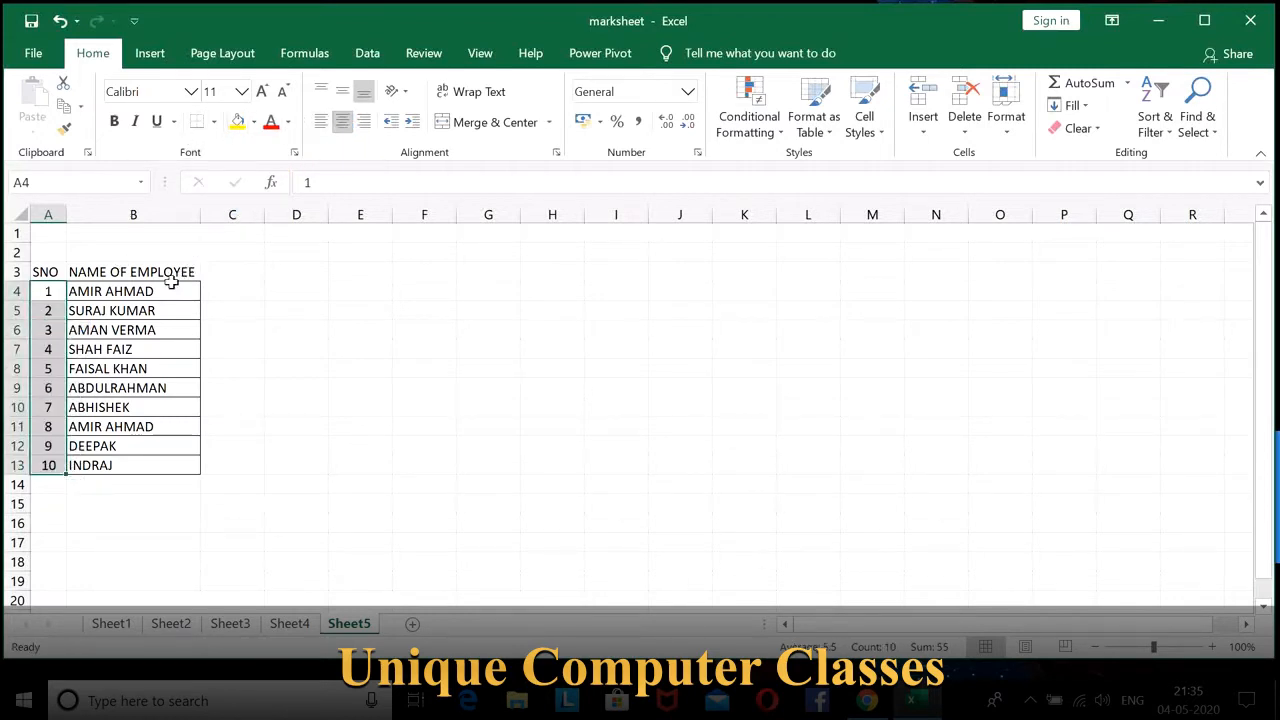
Step: Enter the date 01/04/2020 in cell C1
click(134, 272)
click(229, 260)
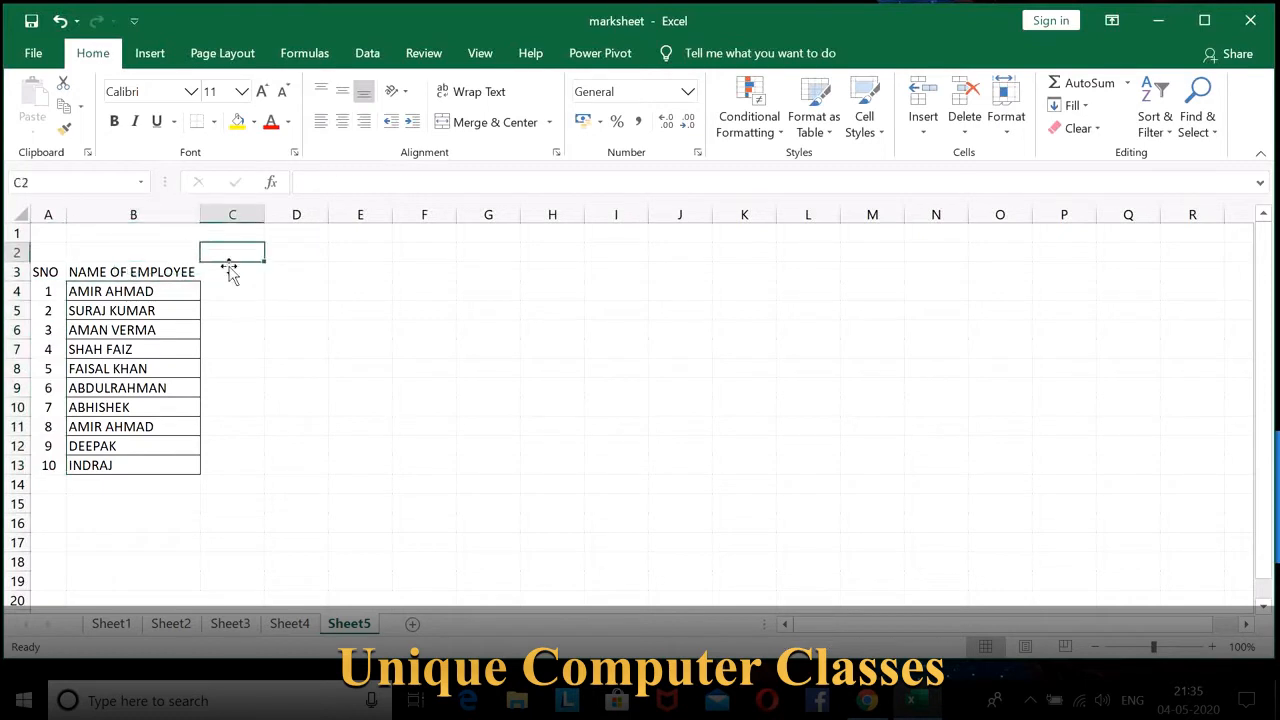
click(229, 274)
click(226, 255)
click(223, 235)
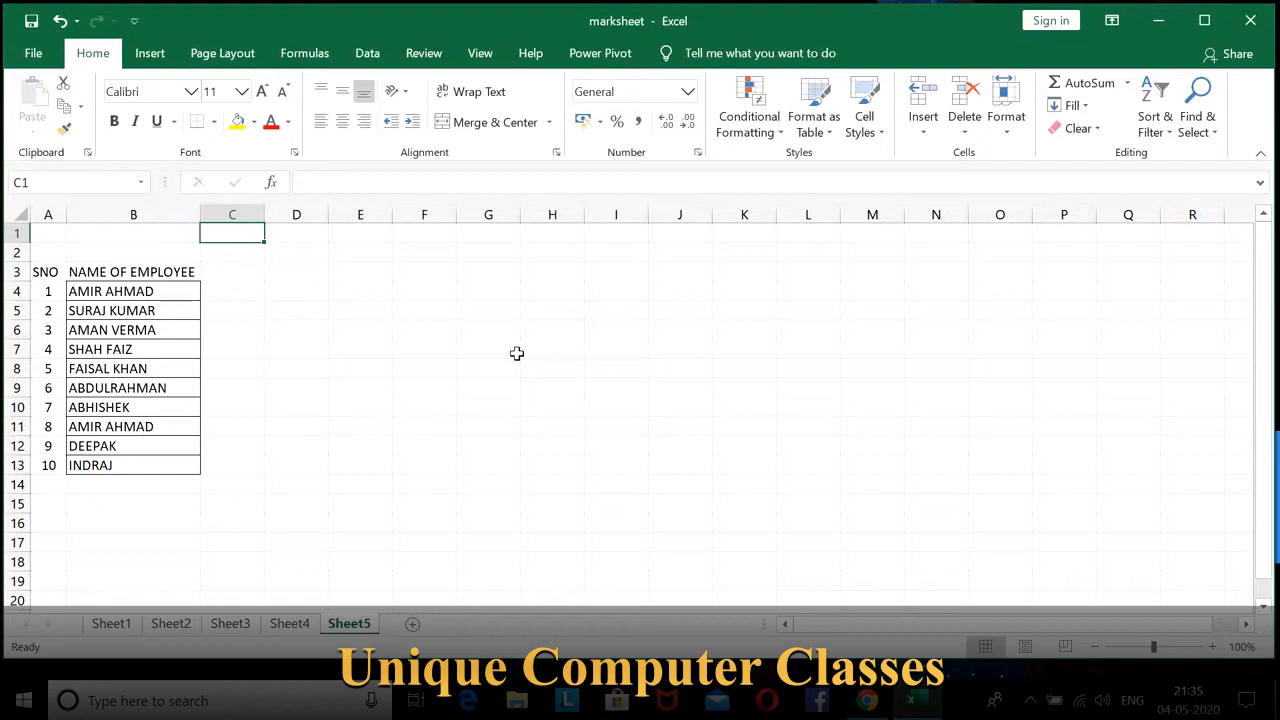
text(01/0)
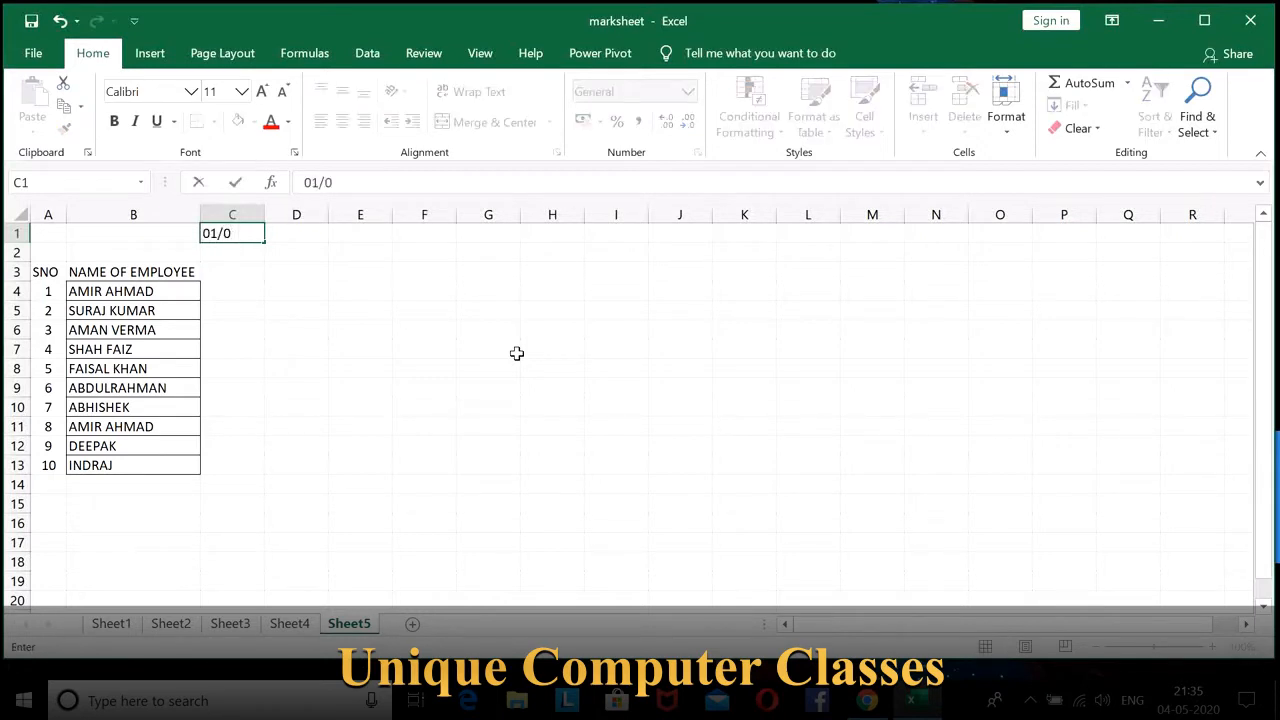
text(4/2020)
key(Return)
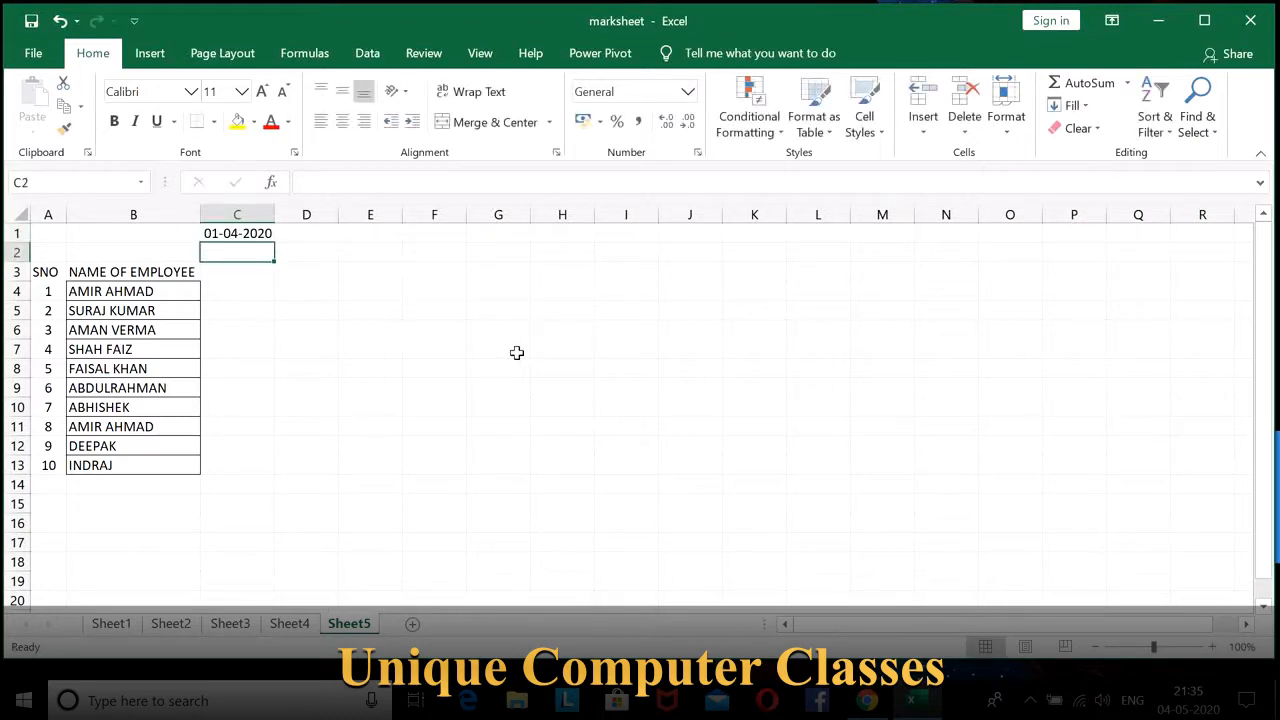
Step: Apply the custom number format dd to the date in C1 so only the day shows
click(261, 233)
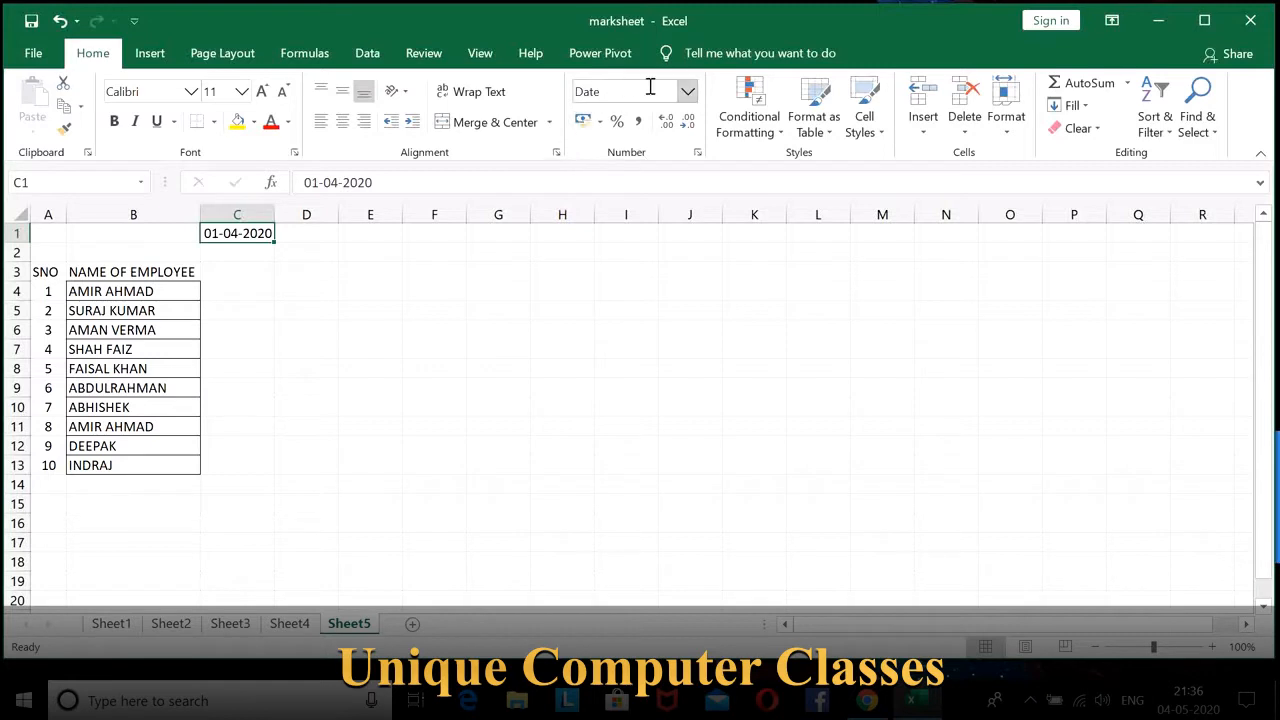
click(698, 153)
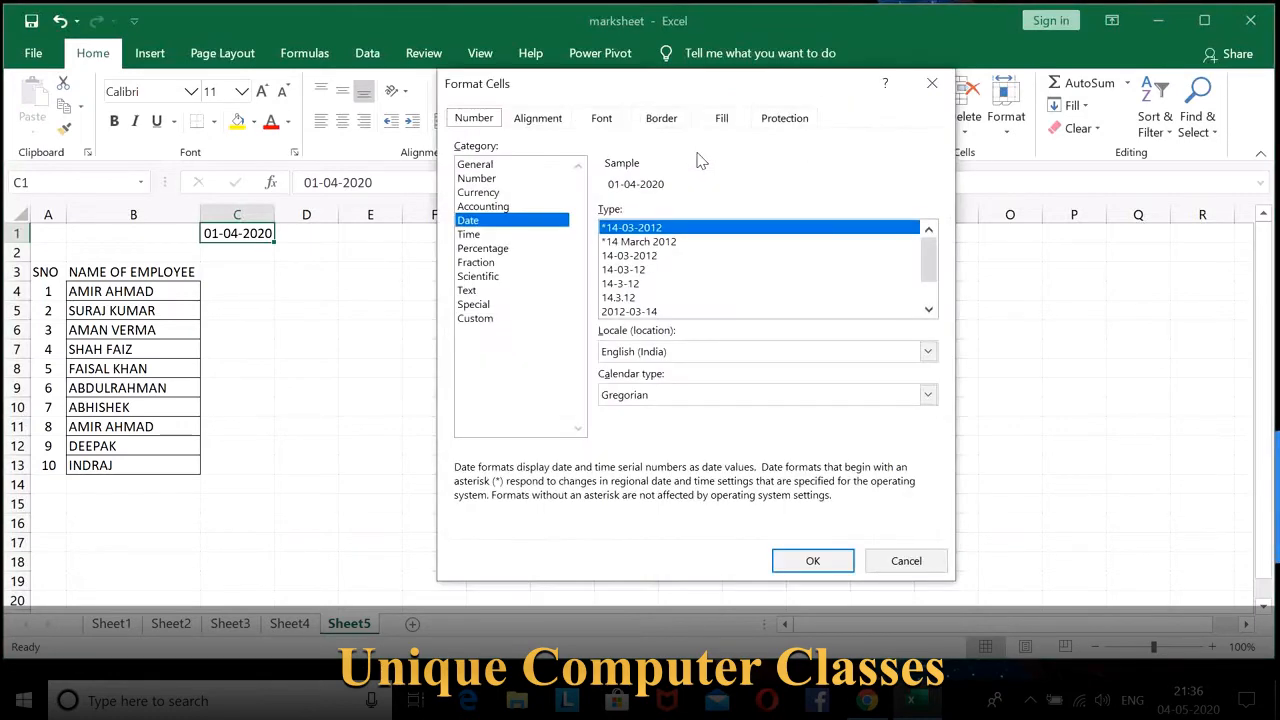
click(479, 236)
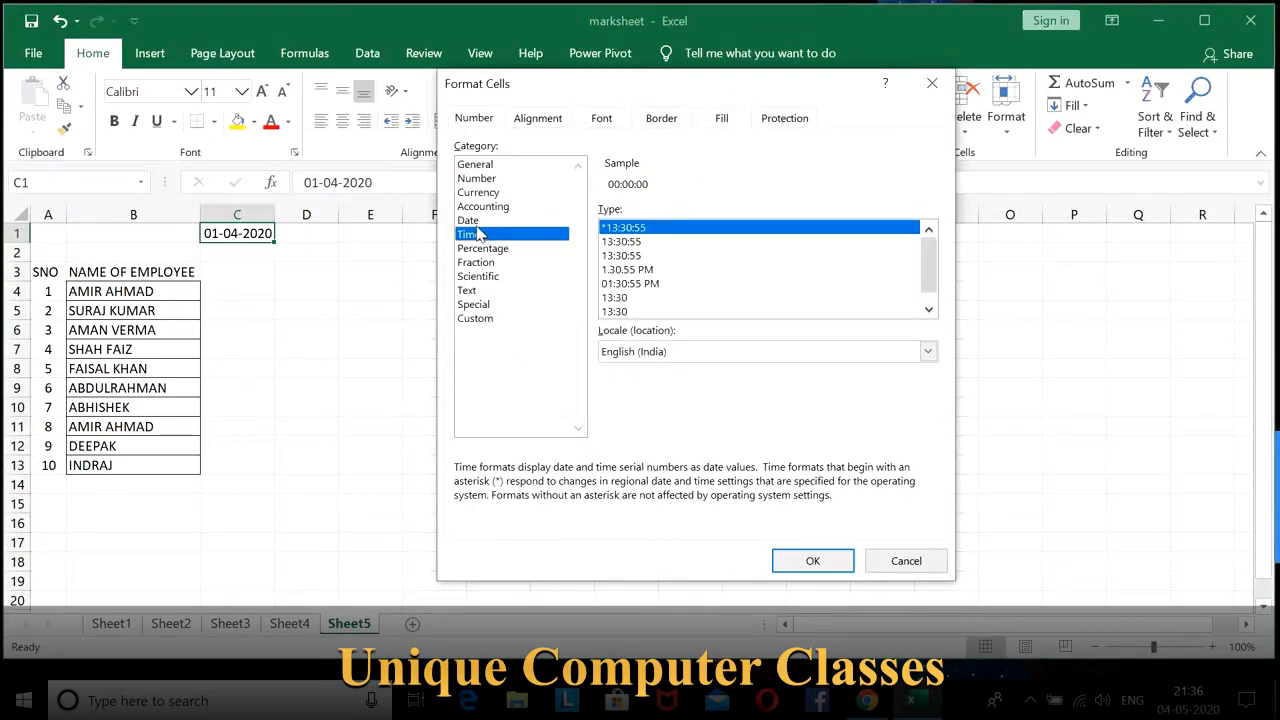
click(476, 222)
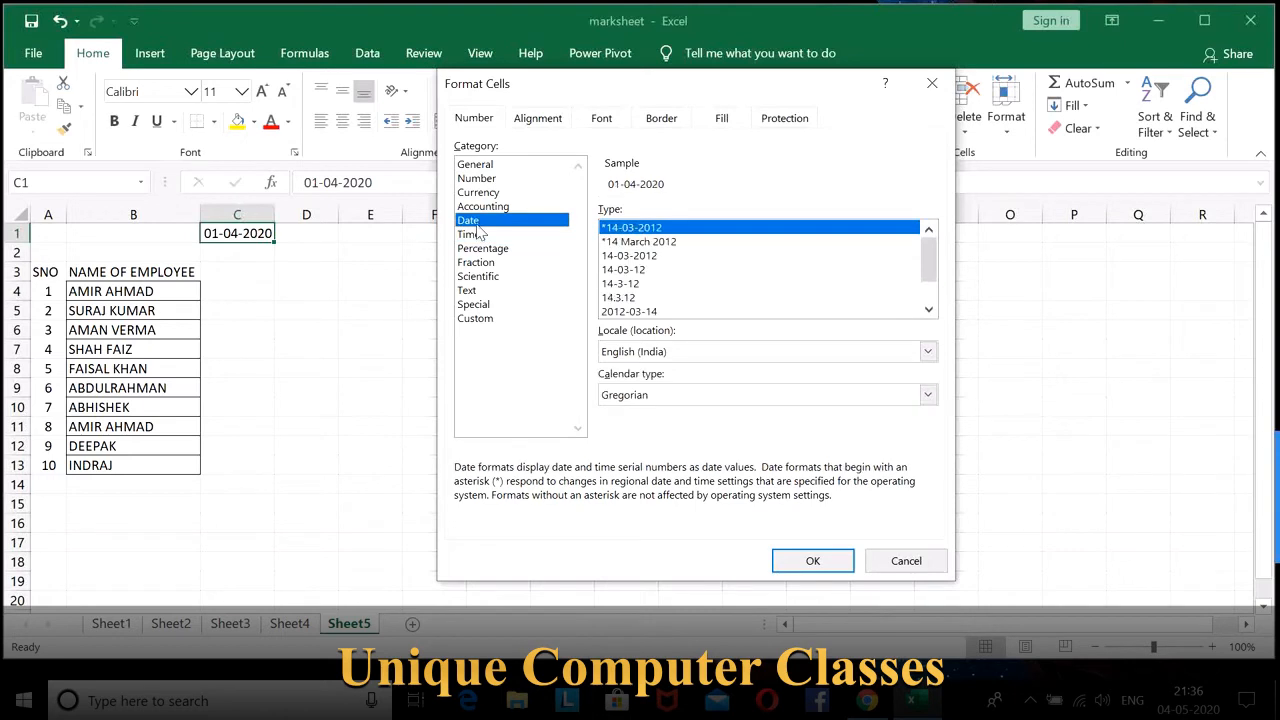
click(484, 320)
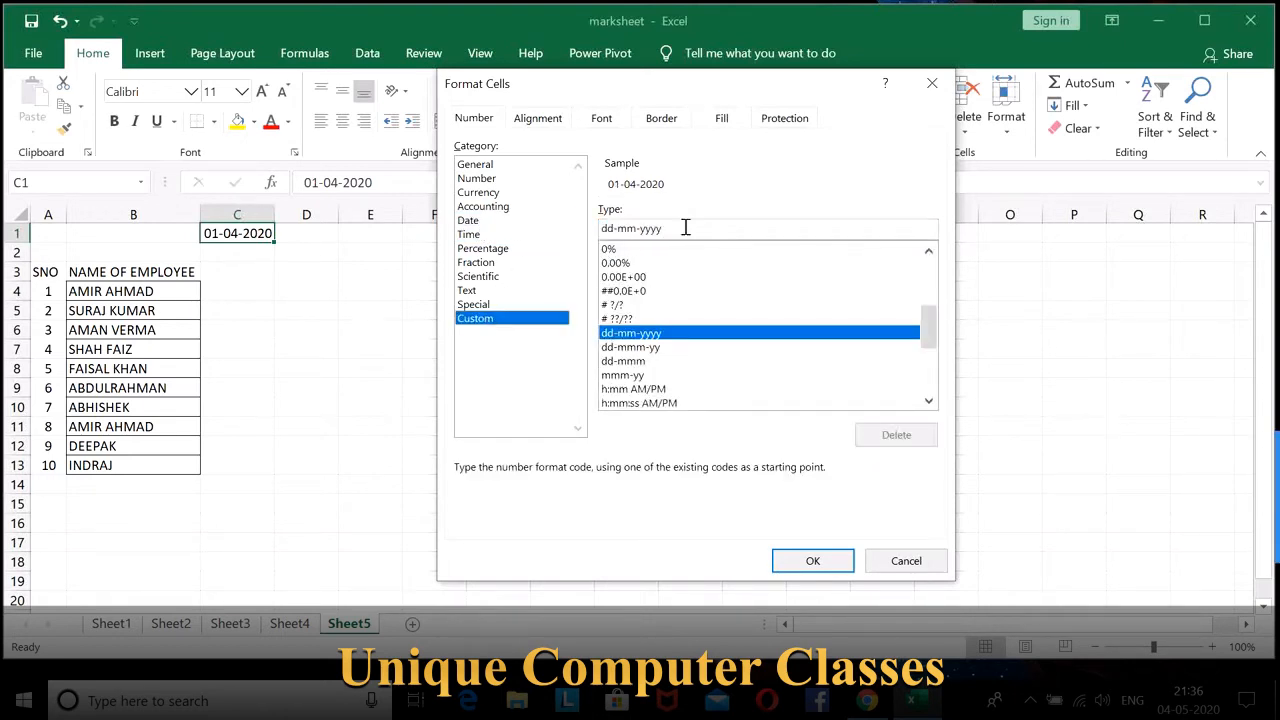
drag(662, 229, 581, 232)
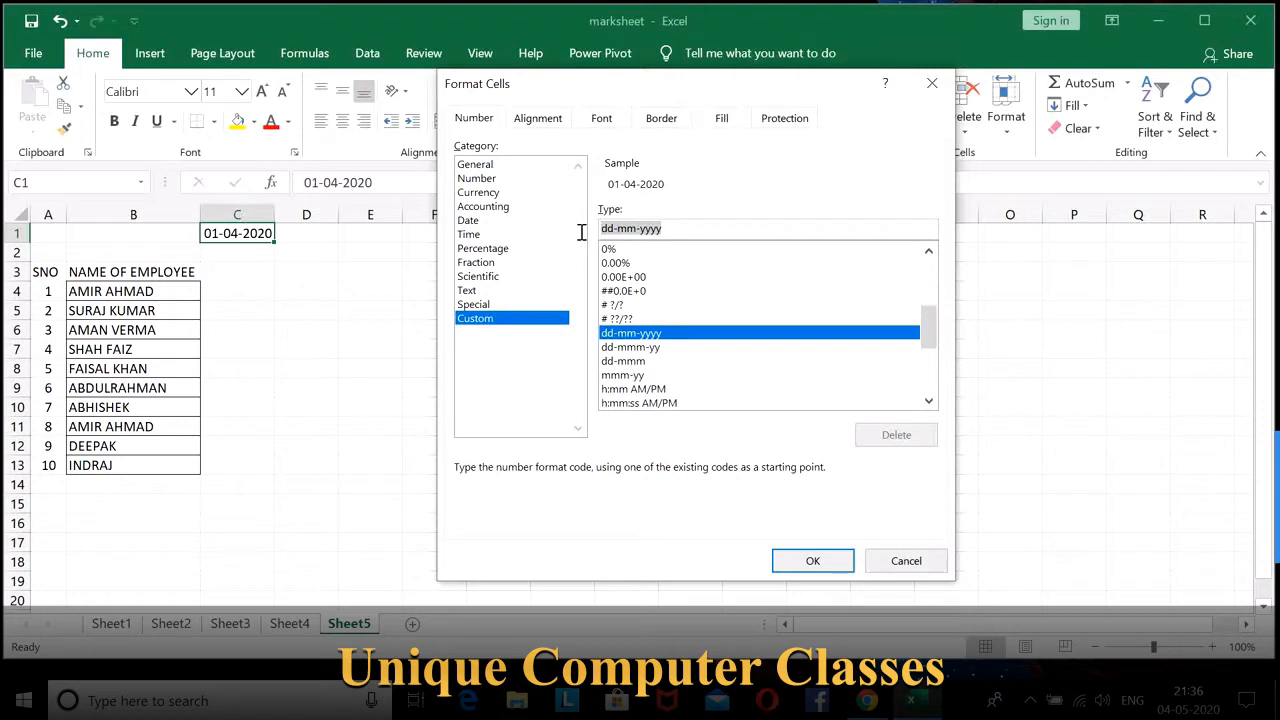
text(dd)
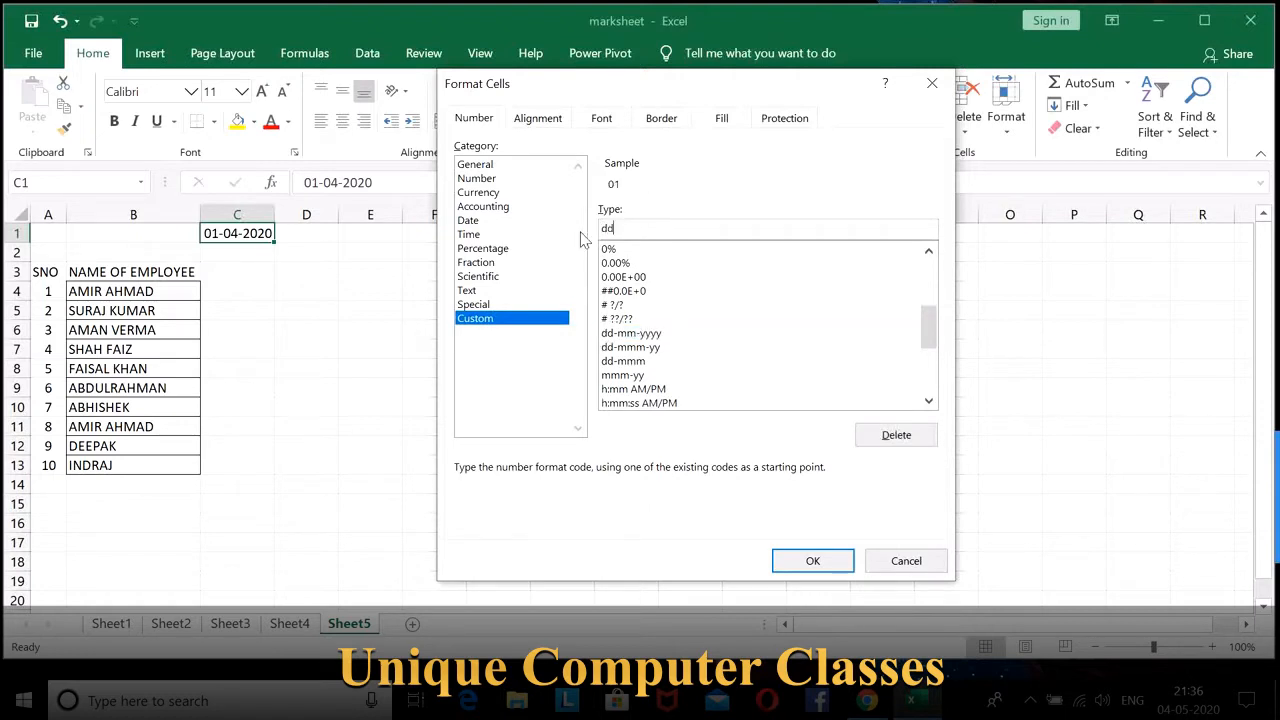
click(813, 561)
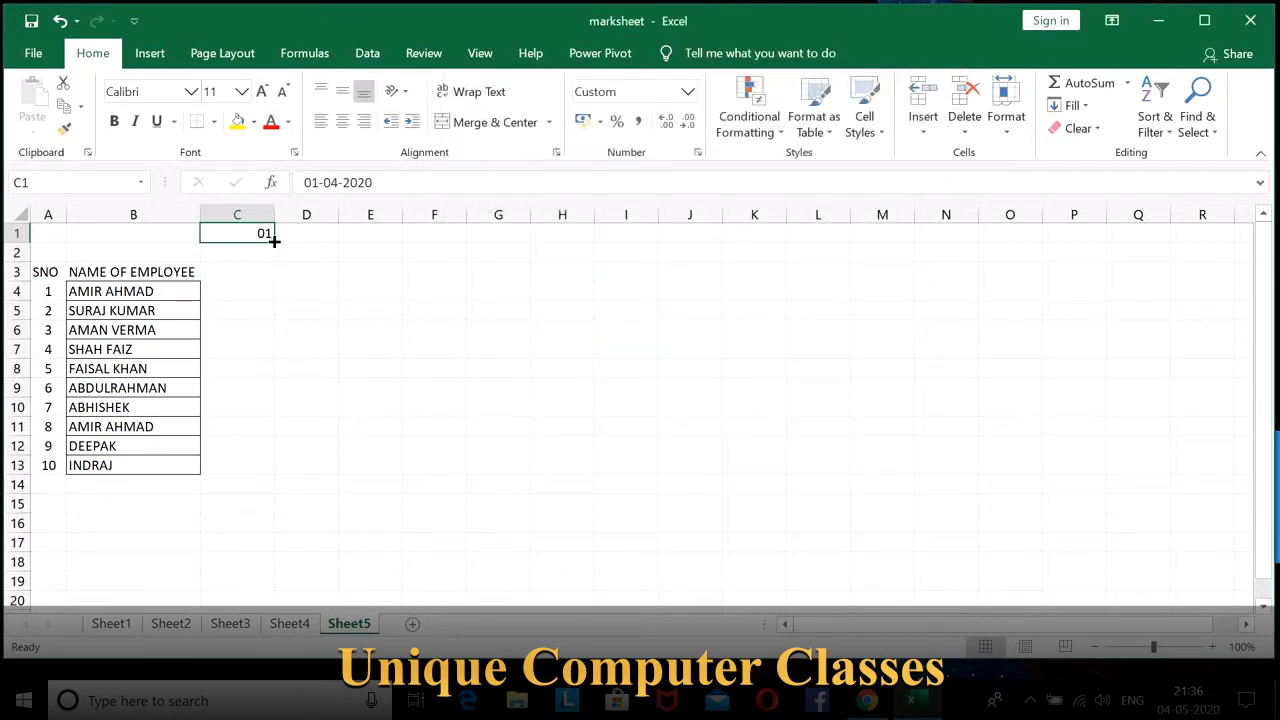
Step: Extend the date series from C1 across row 1 to AF1, covering days 01 to 30
drag(273, 240, 652, 244)
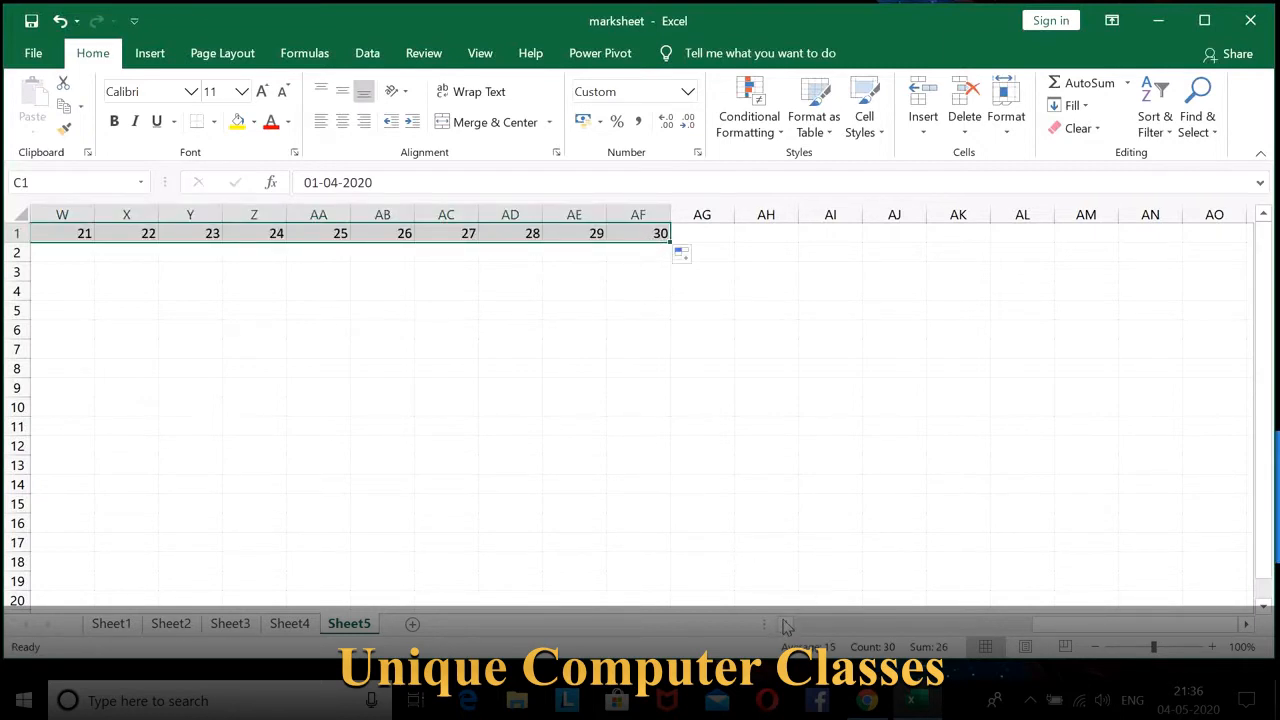
click(785, 624)
click(785, 624)
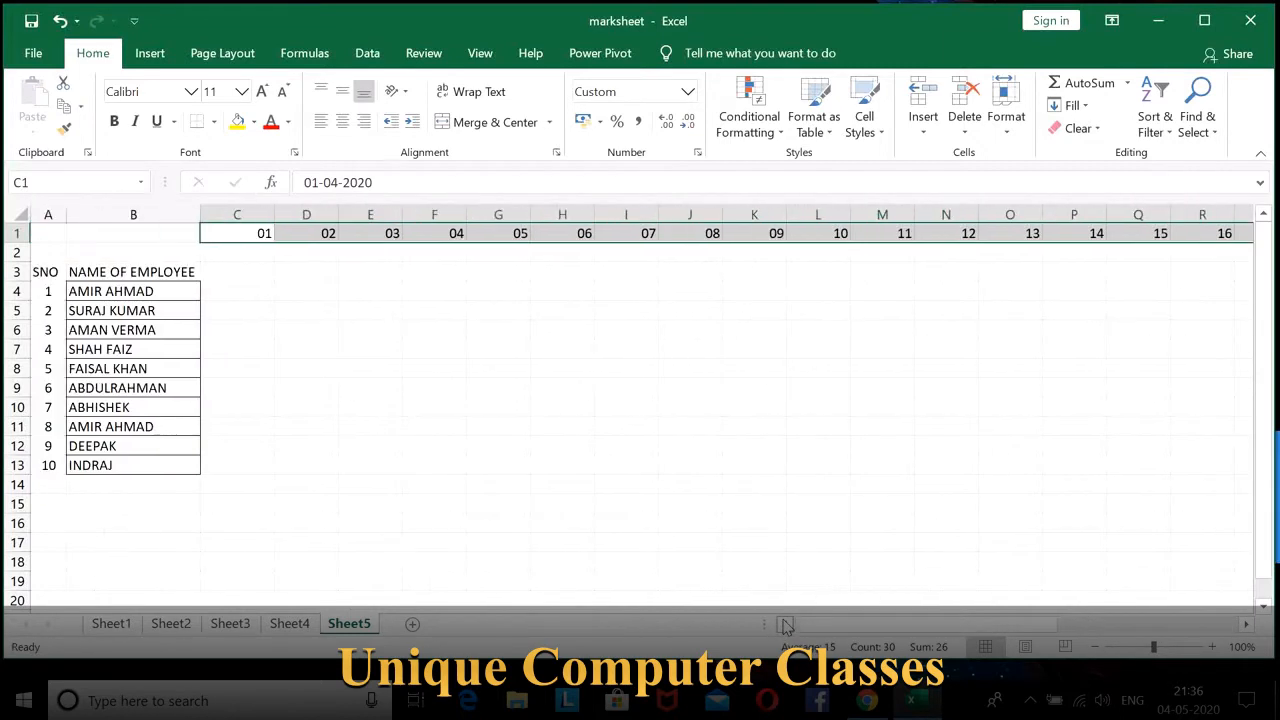
Step: Narrow columns C through AF together to an equal width that just fits the day numbers
click(238, 213)
drag(238, 213, 1263, 313)
drag(1275, 313, 1271, 303)
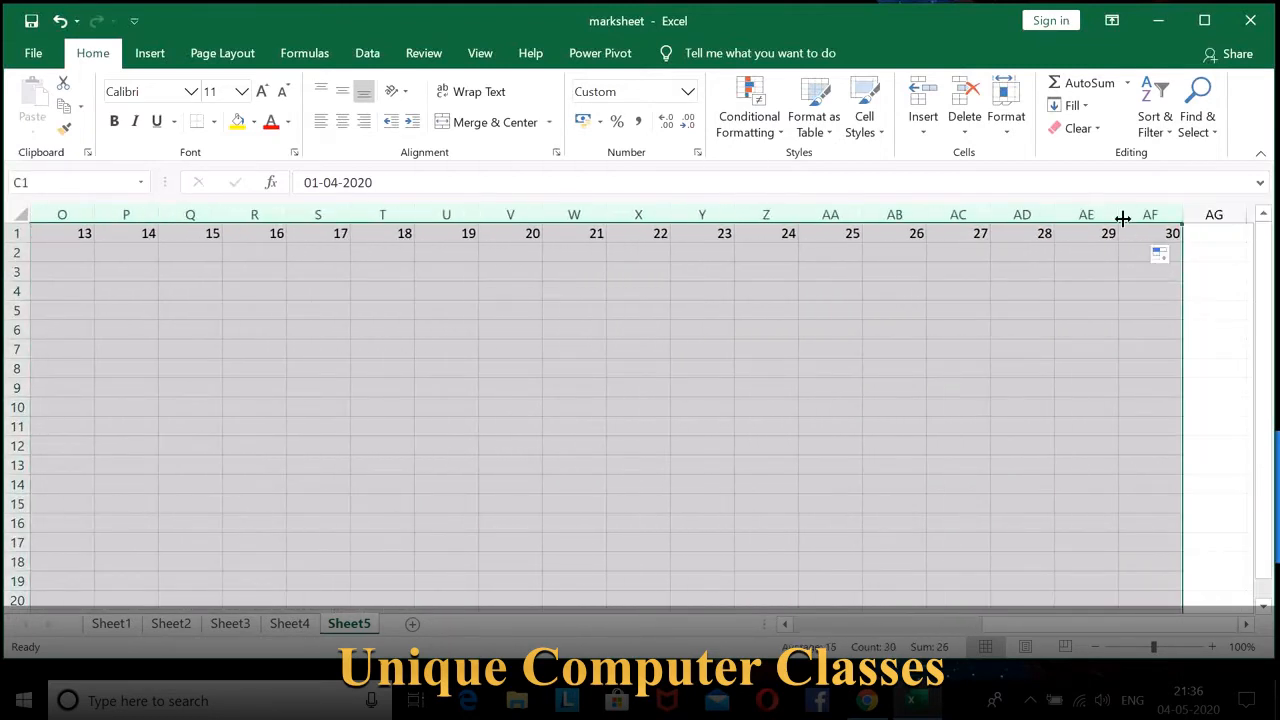
drag(1118, 214, 1093, 224)
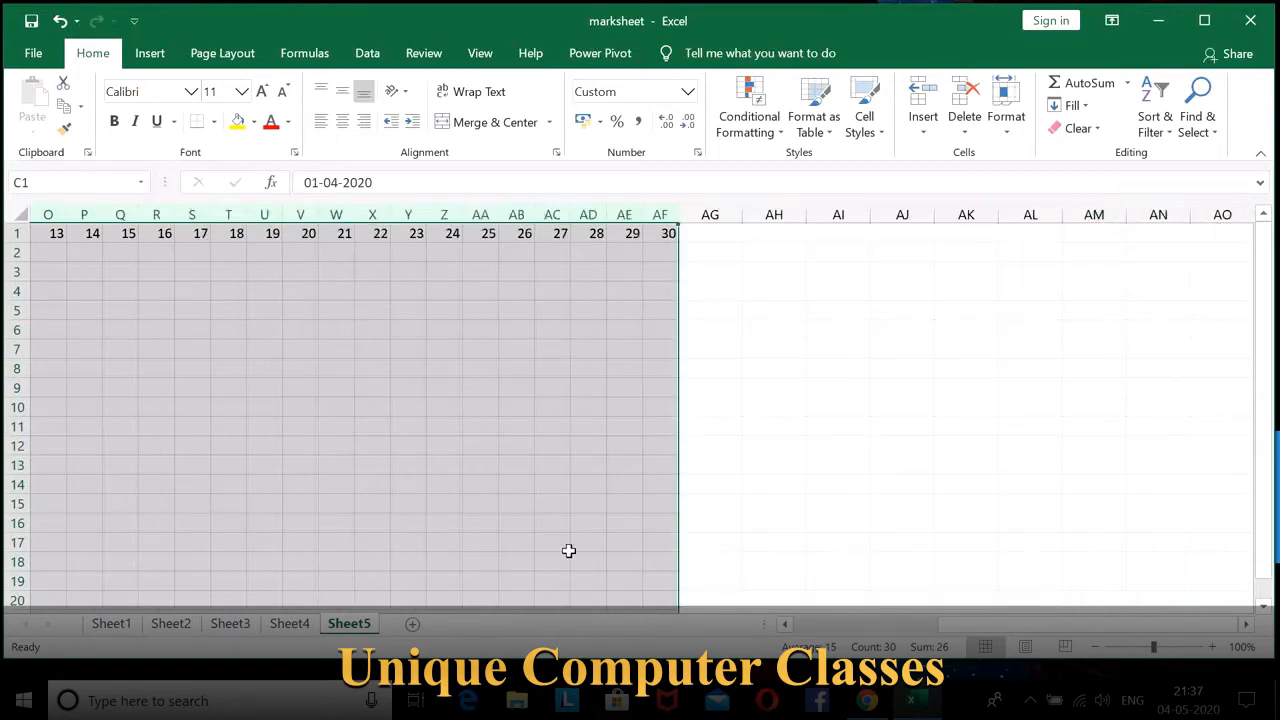
click(785, 624)
click(785, 624)
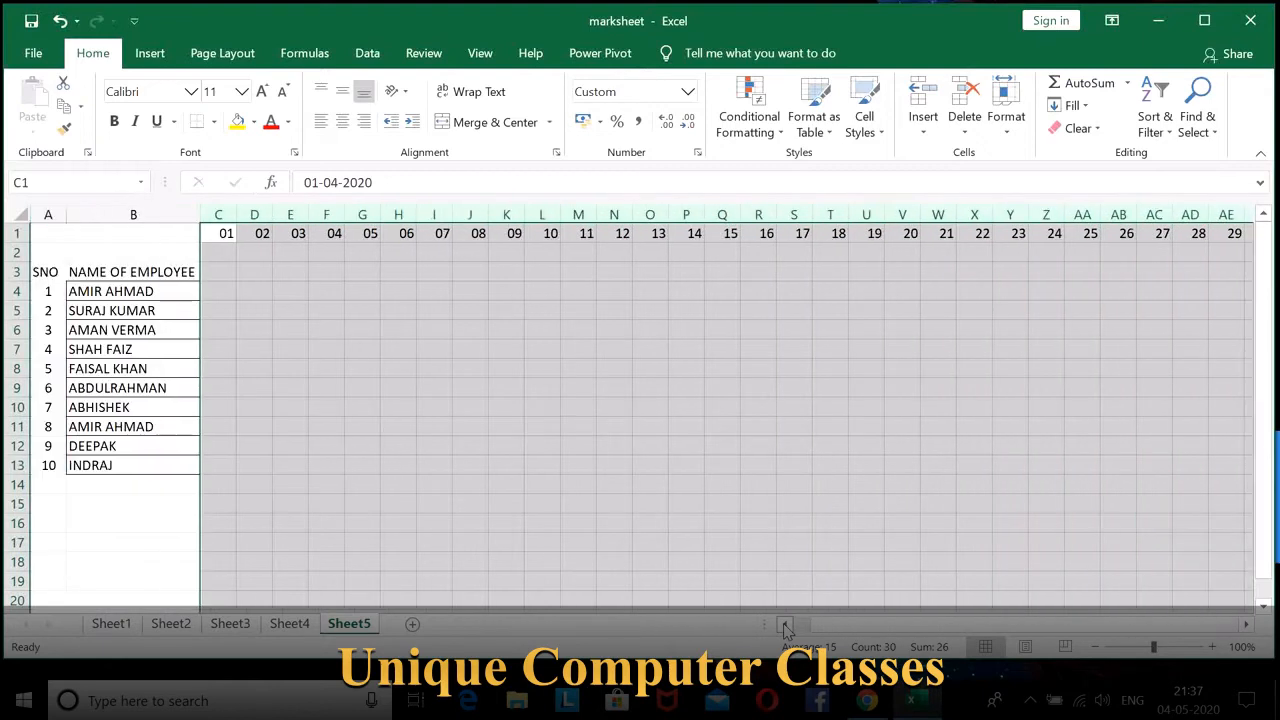
Step: Reduce the font size of the serial number and employee name table in A3:B13 to 9
click(612, 428)
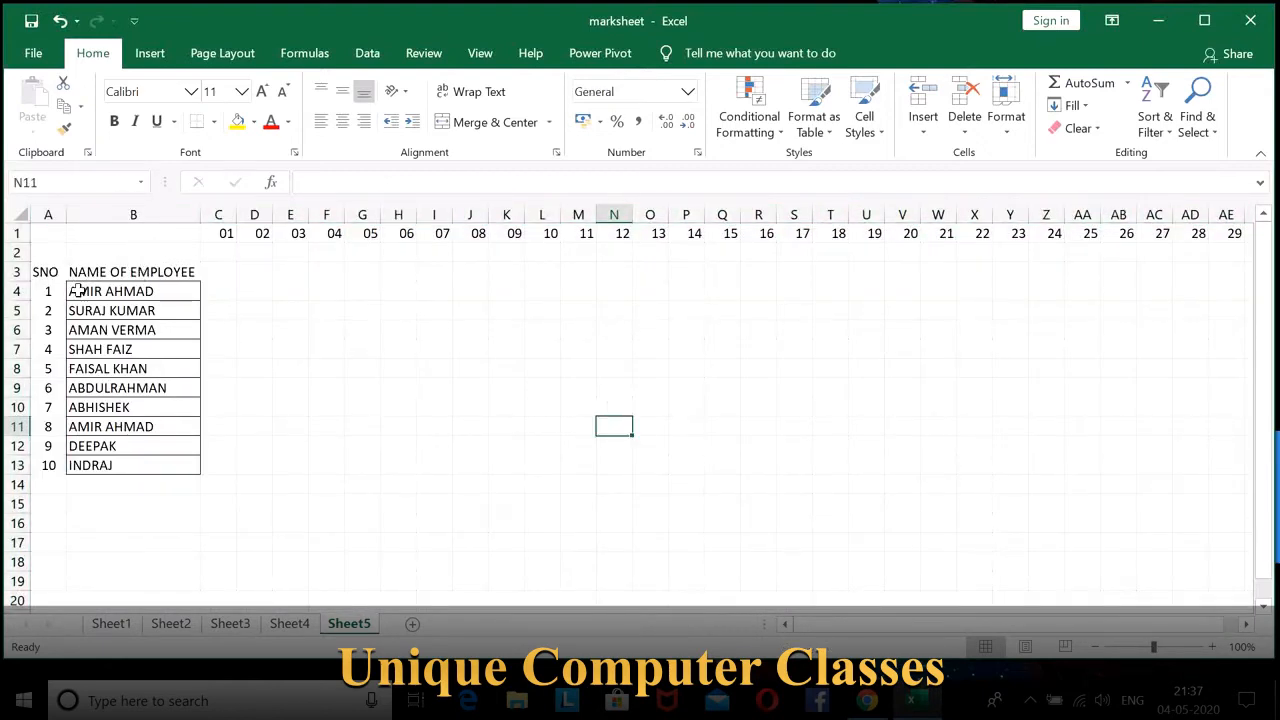
drag(40, 272, 177, 462)
click(285, 93)
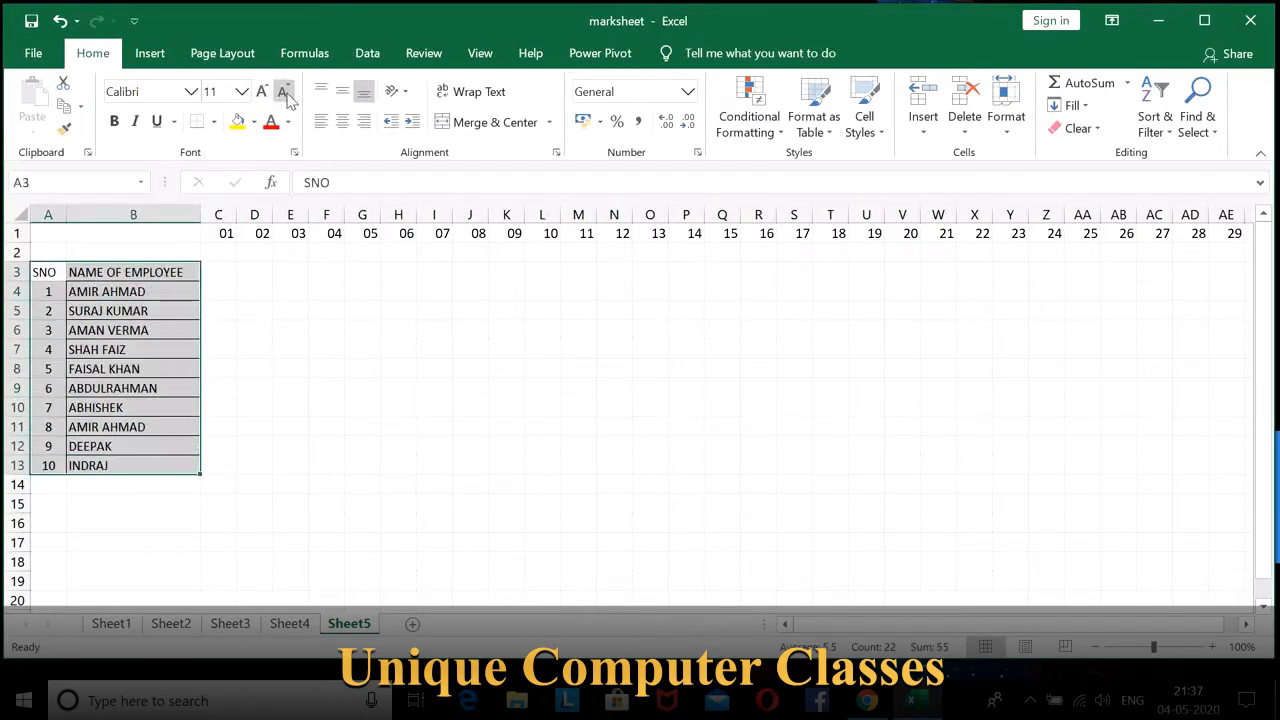
click(285, 93)
click(162, 304)
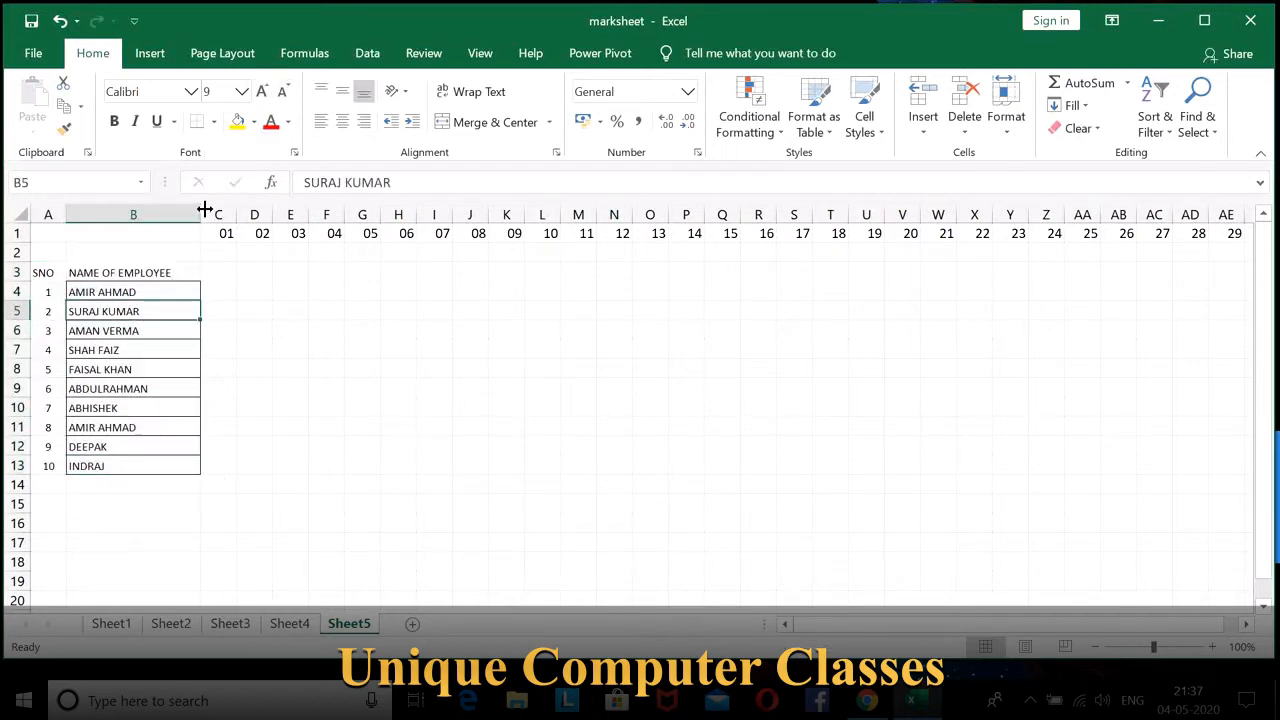
Step: Narrow columns B and A to fit their smaller text so all day columns through AF fit in view
drag(197, 215, 177, 216)
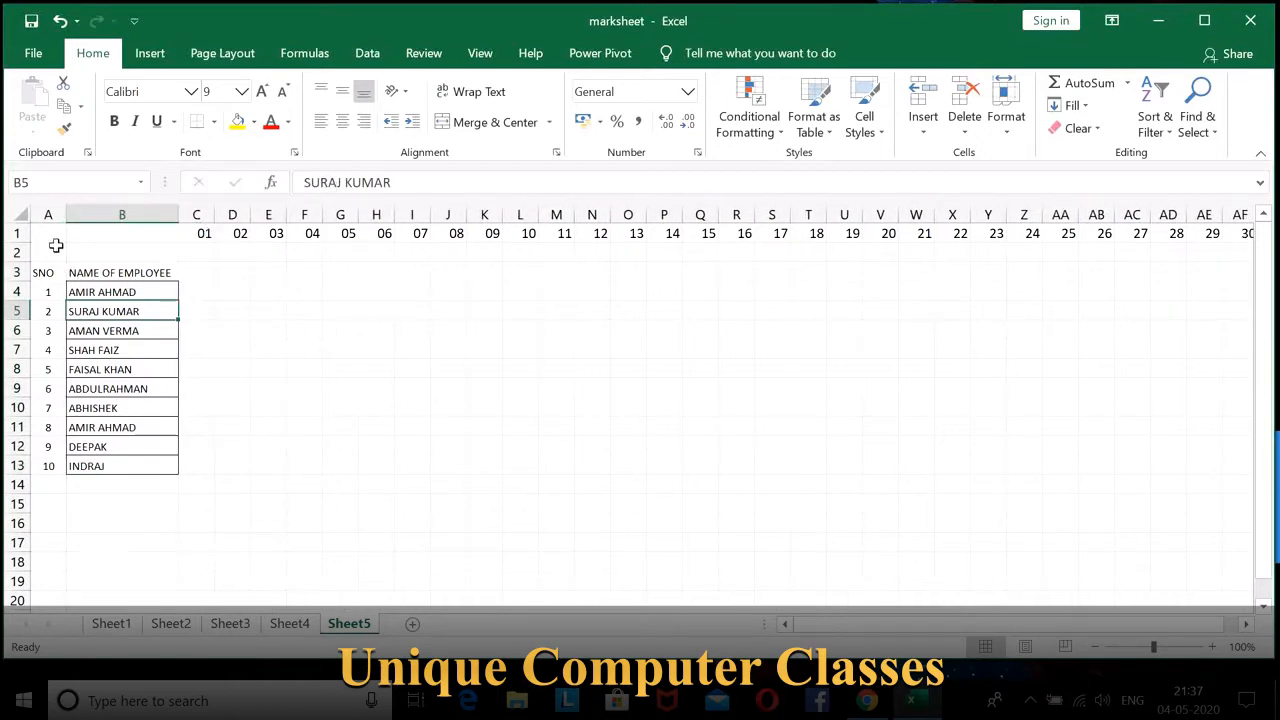
drag(63, 214, 58, 216)
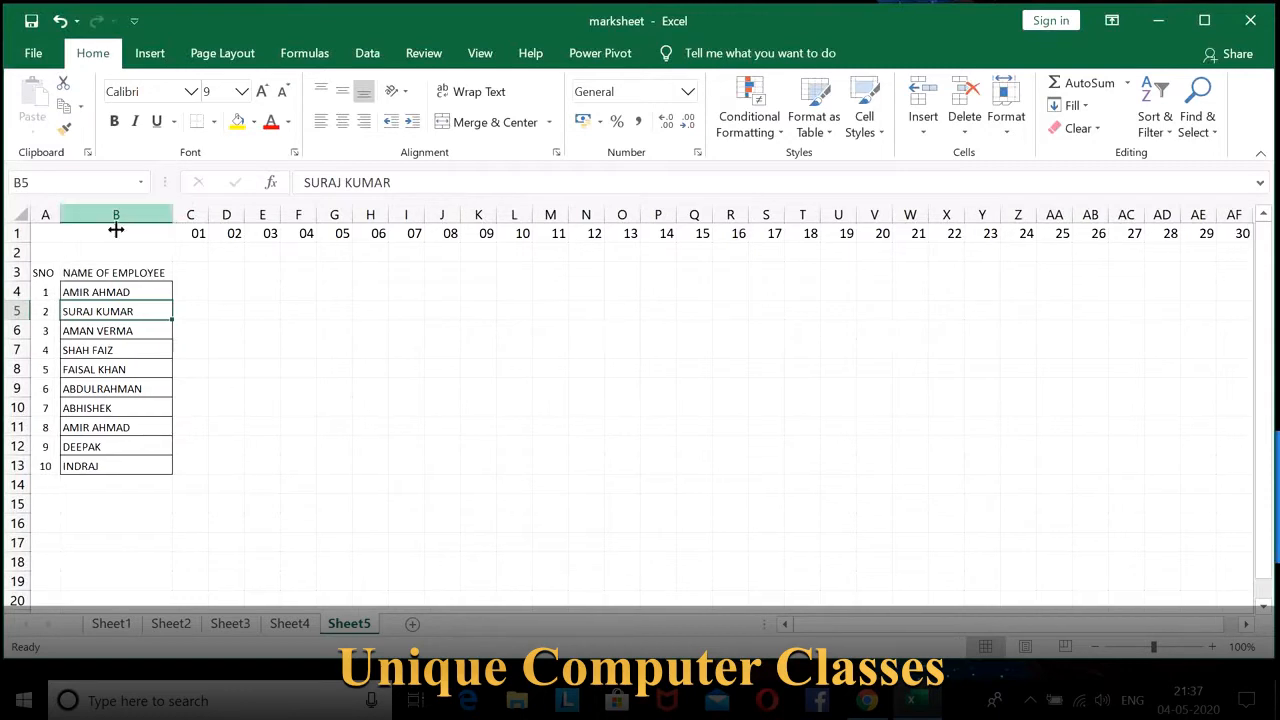
click(657, 372)
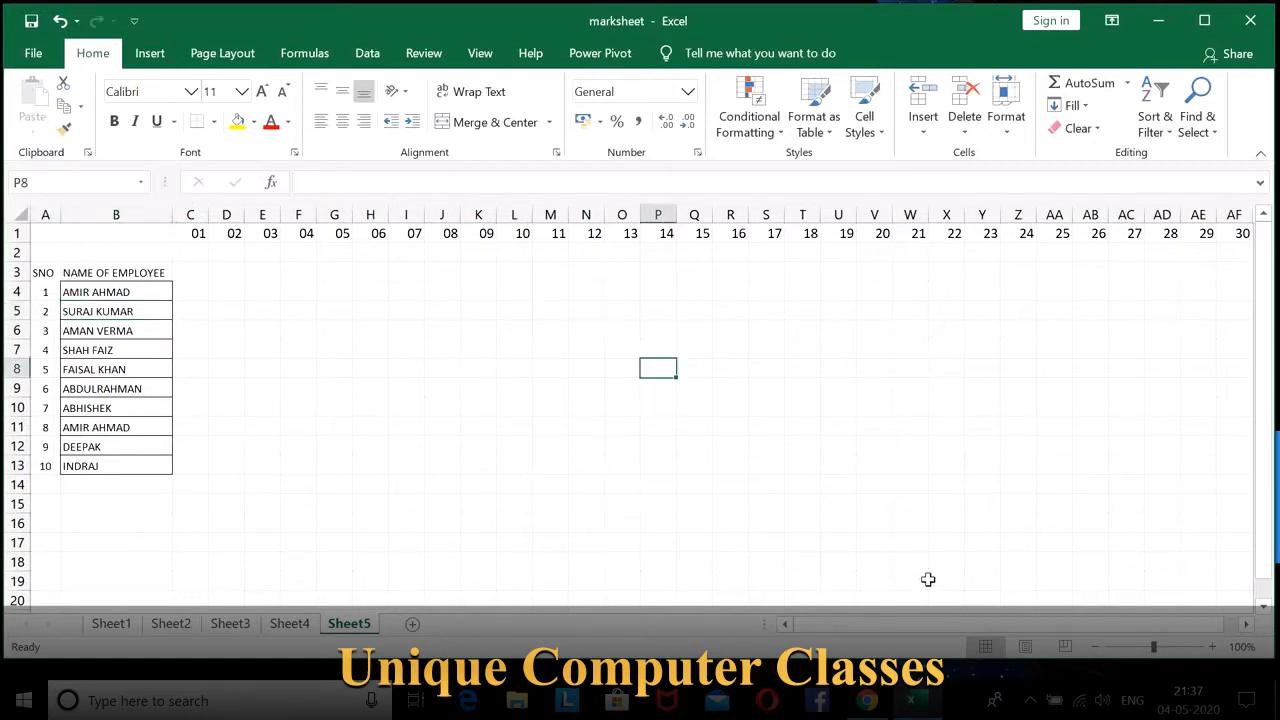
Step: Apply the custom number format ddd to cell C2, below the first day number
click(200, 252)
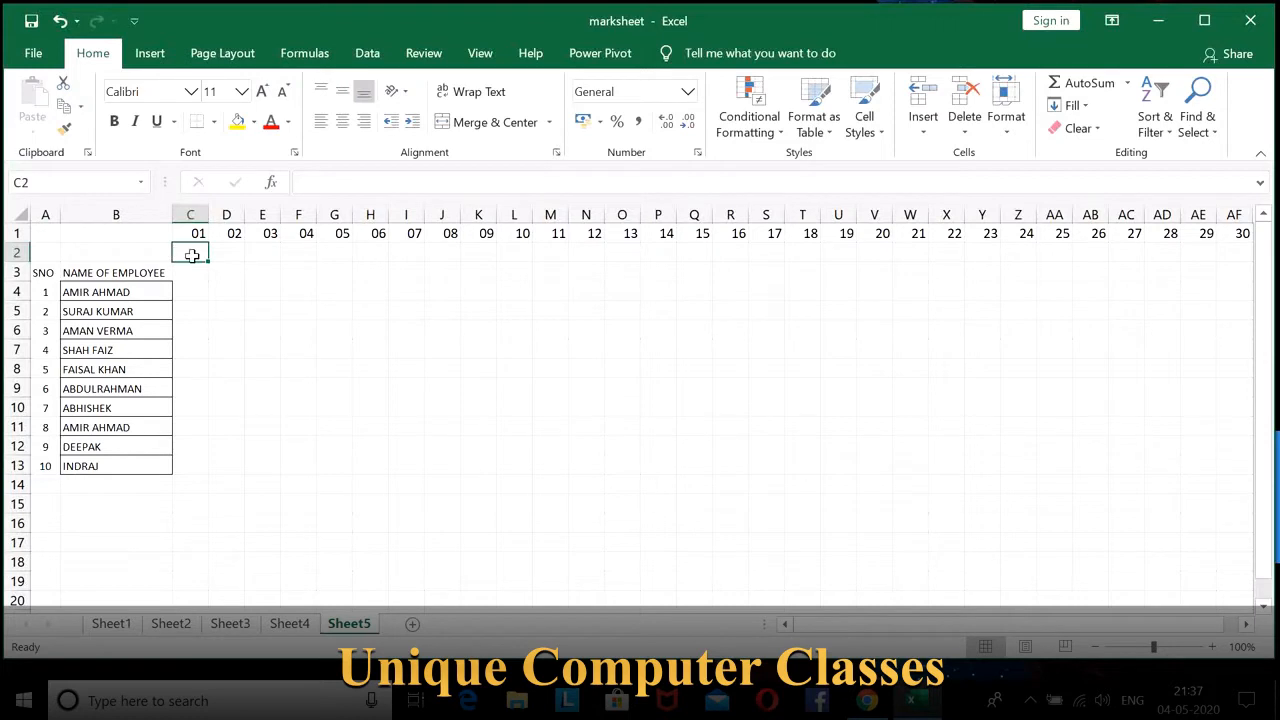
click(698, 153)
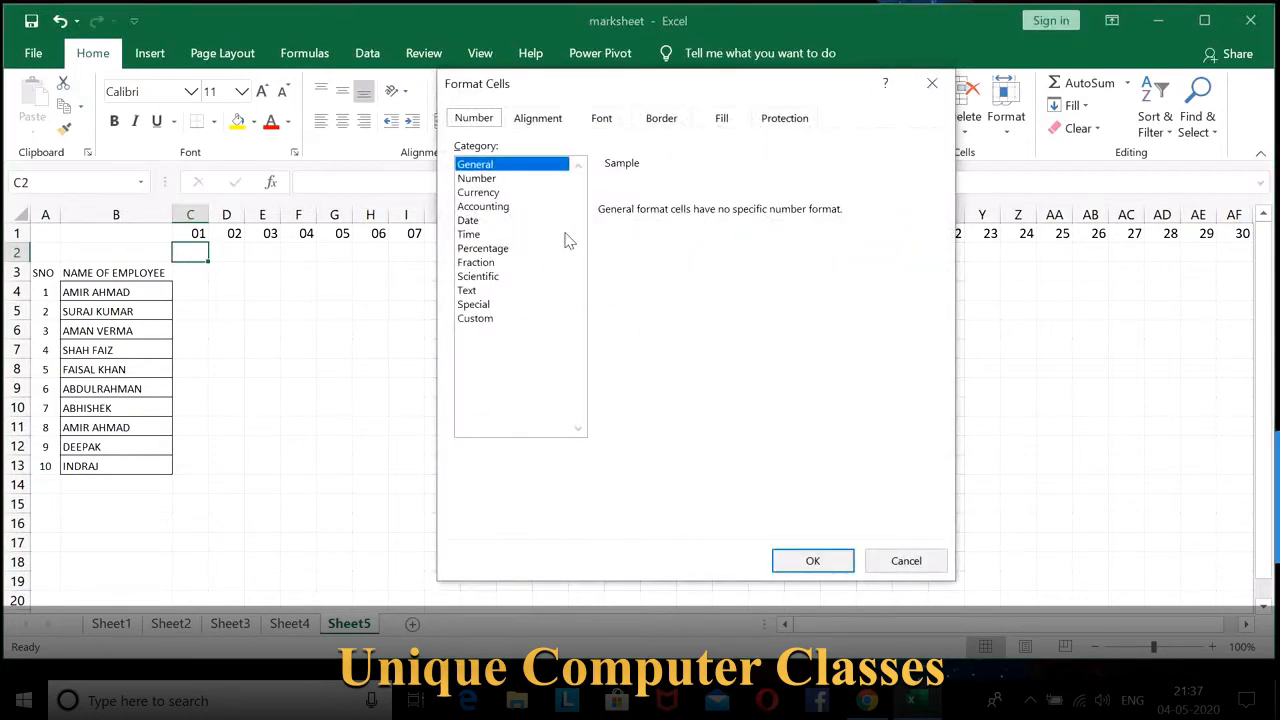
click(470, 221)
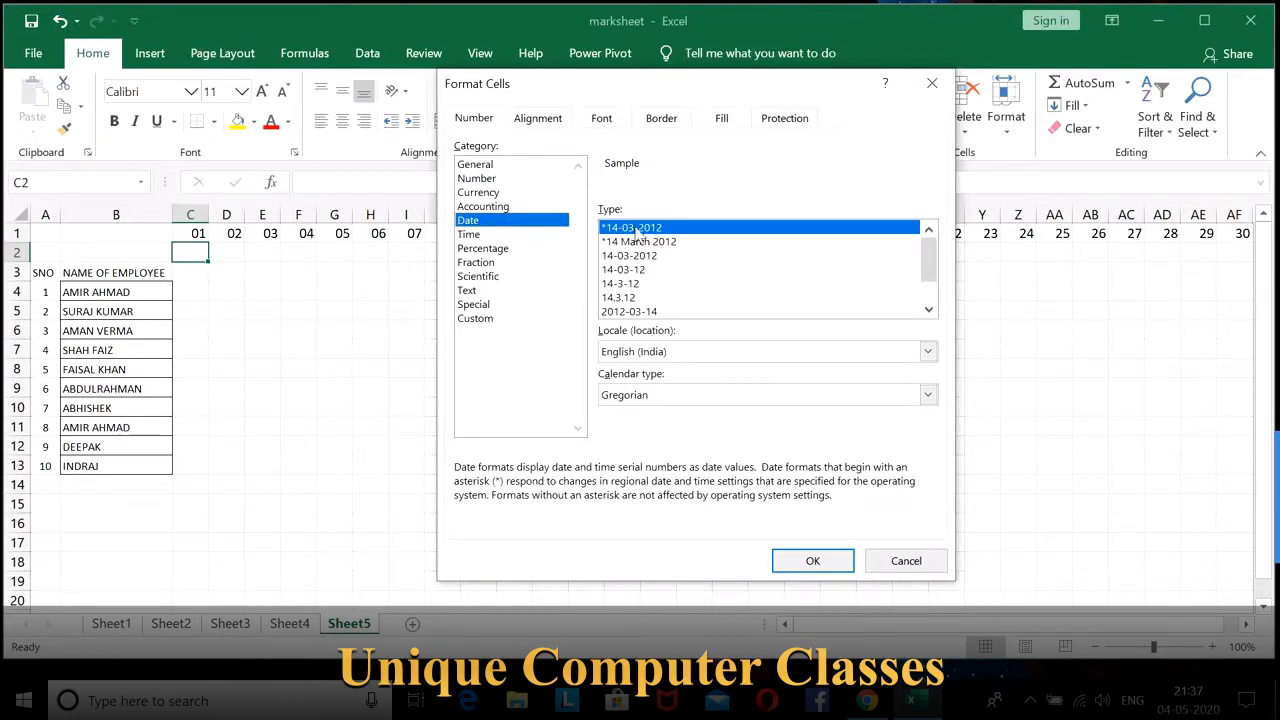
click(475, 318)
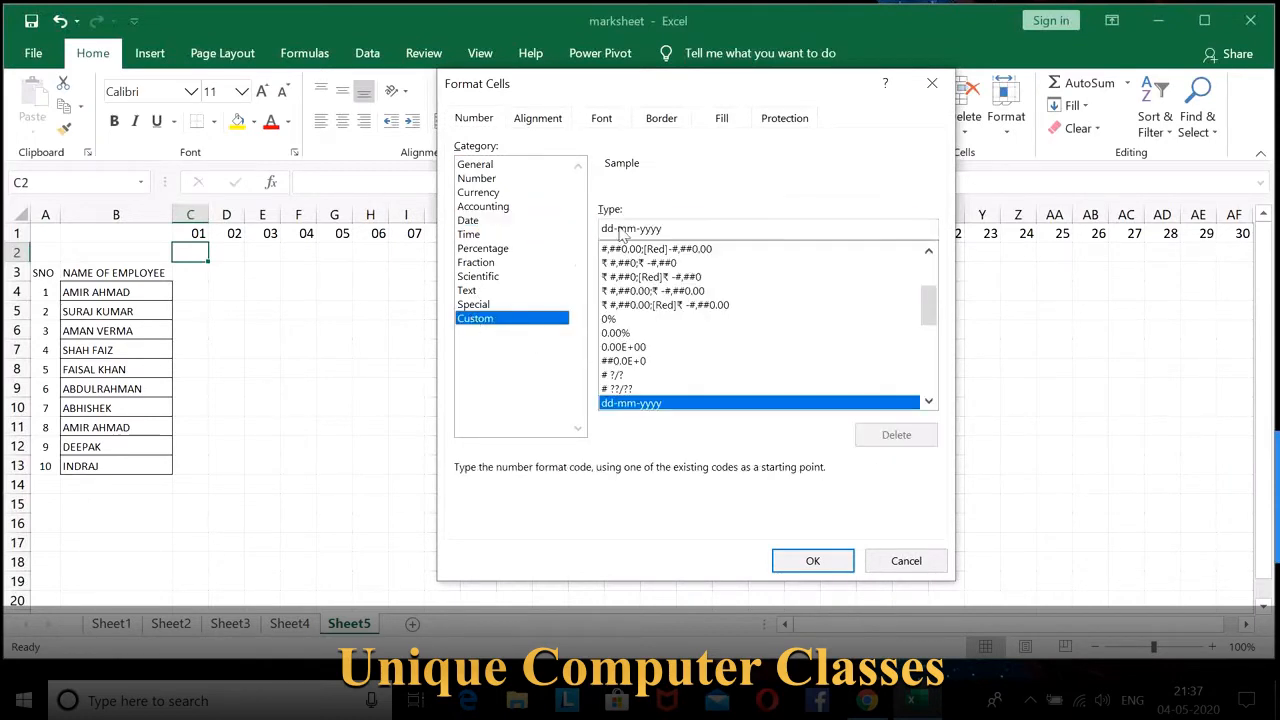
drag(675, 231, 539, 236)
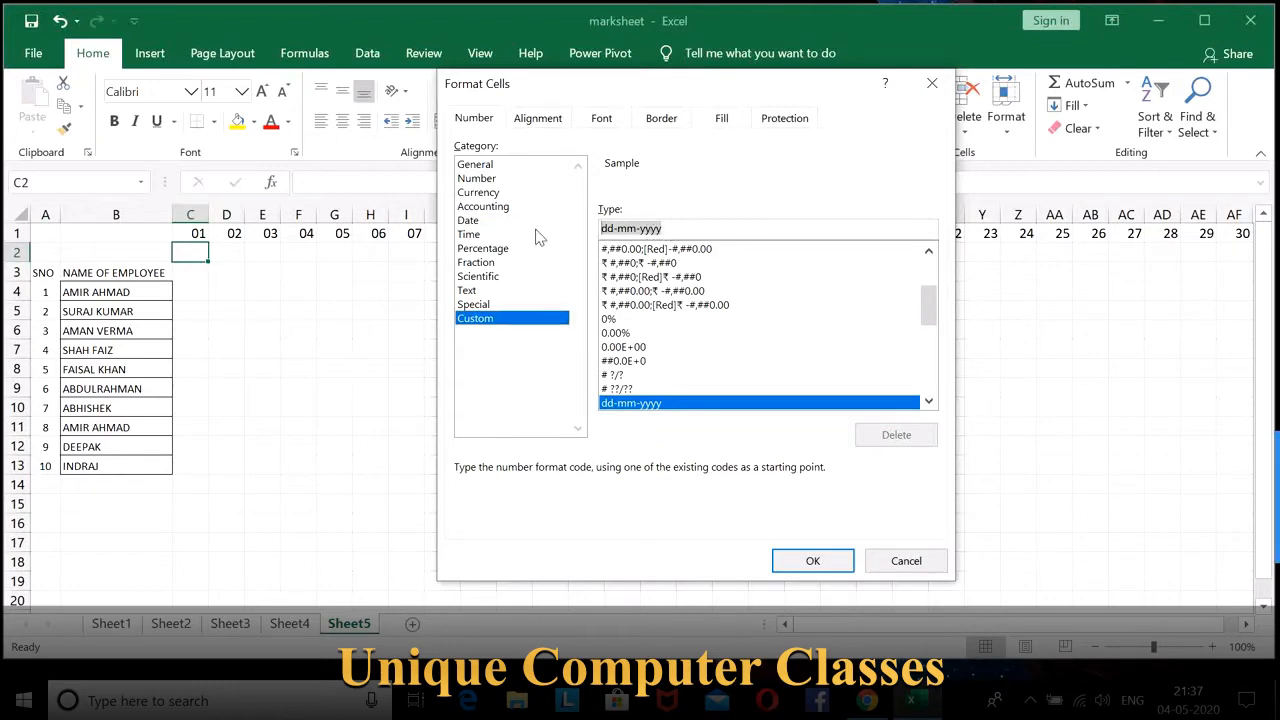
text(ddd)
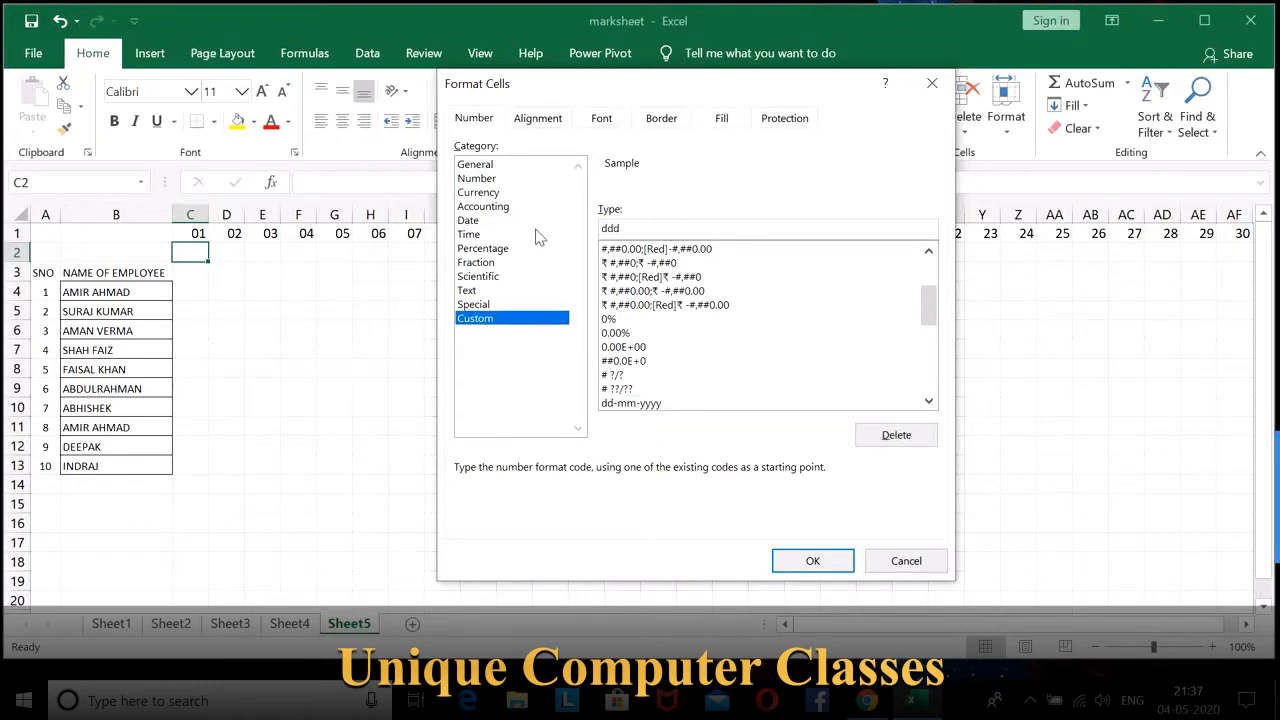
click(813, 561)
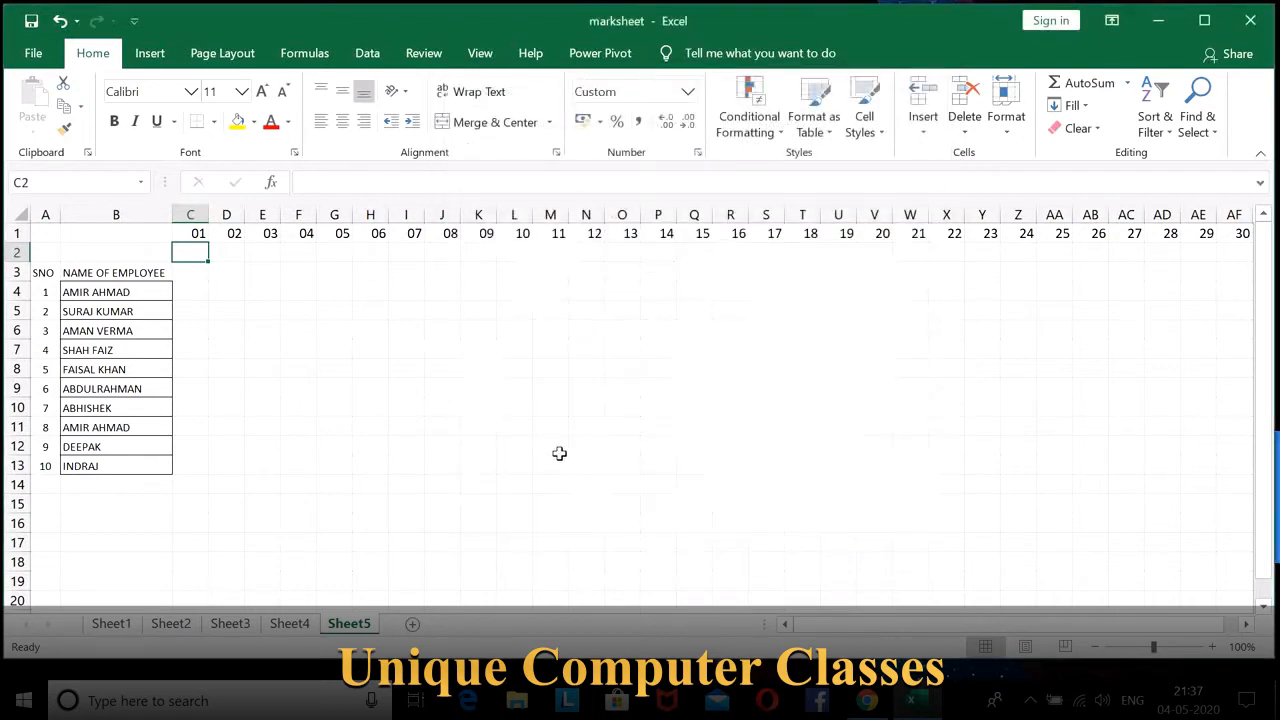
Step: Enter the formula =TEXT(C1,"ddd") in cell C2 to show the weekday of the first date
text(=t)
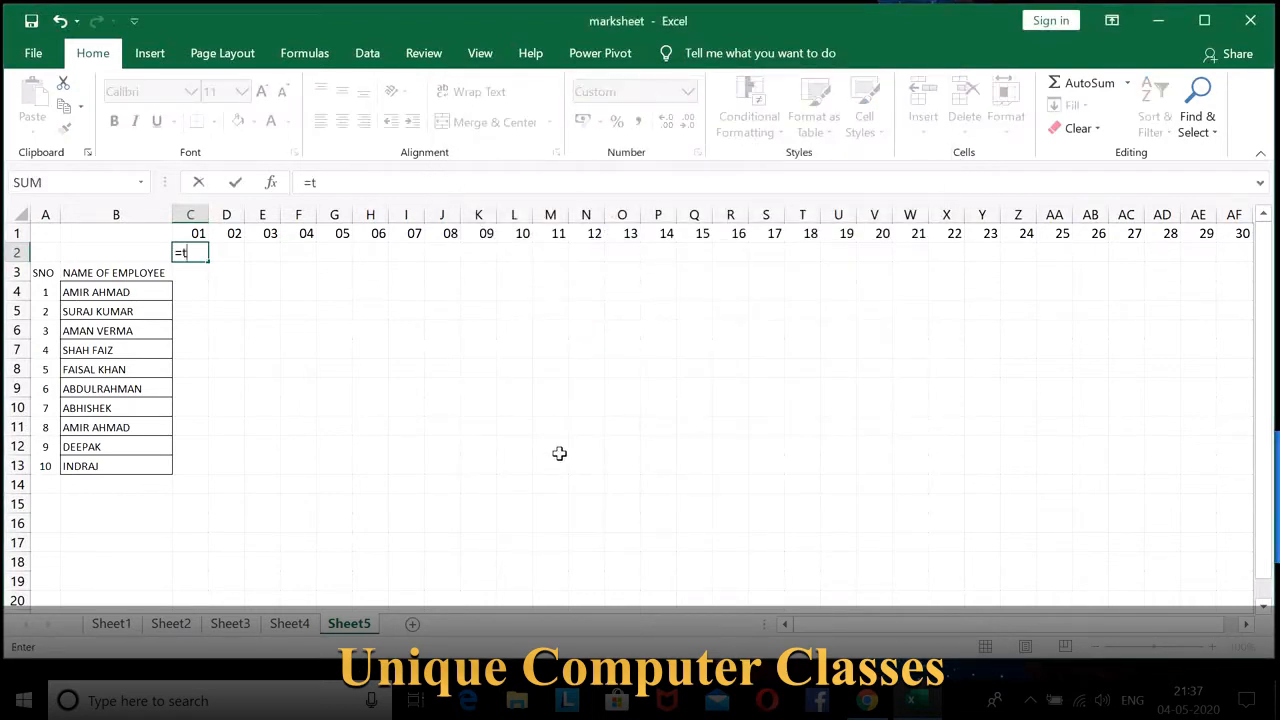
text(ext()
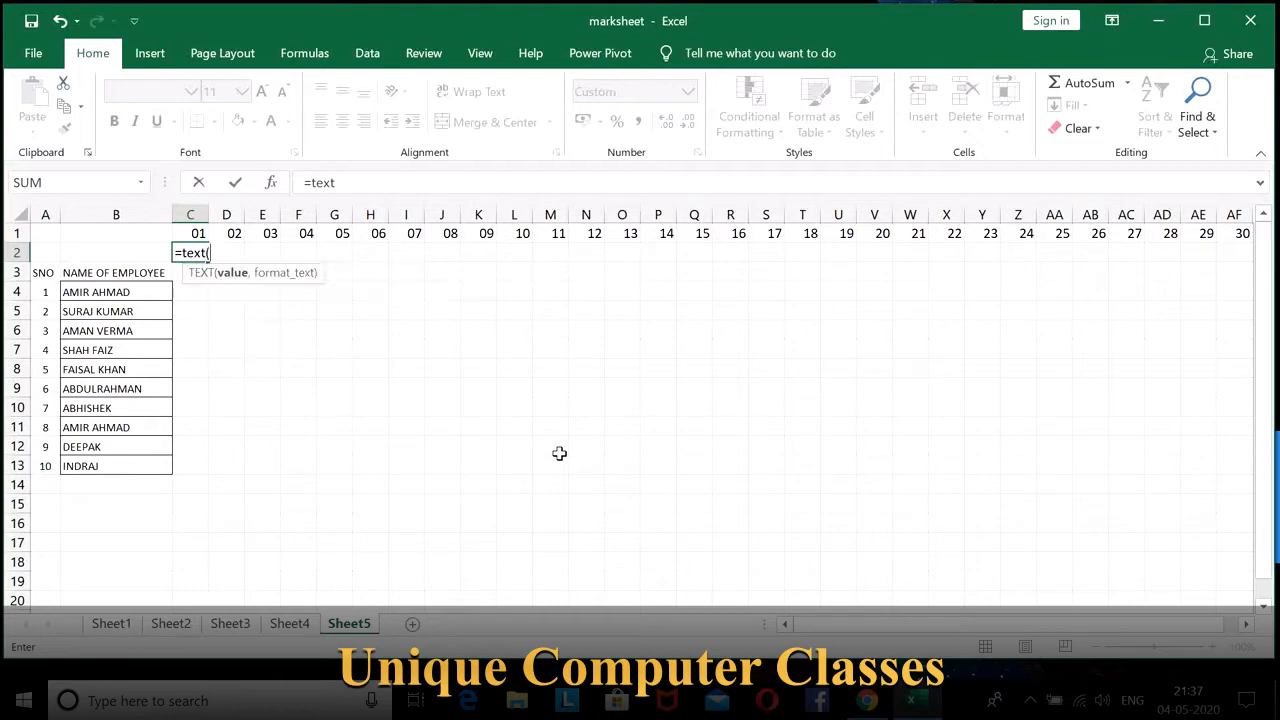
click(192, 233)
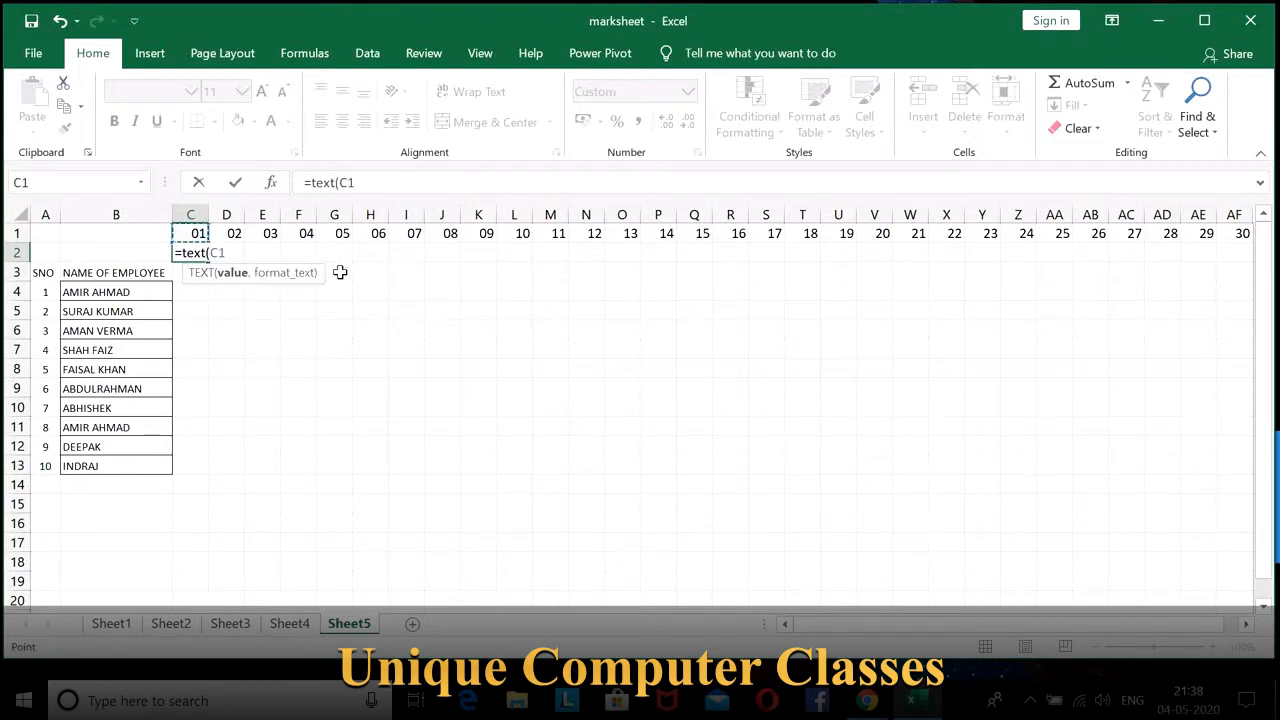
text(,"d)
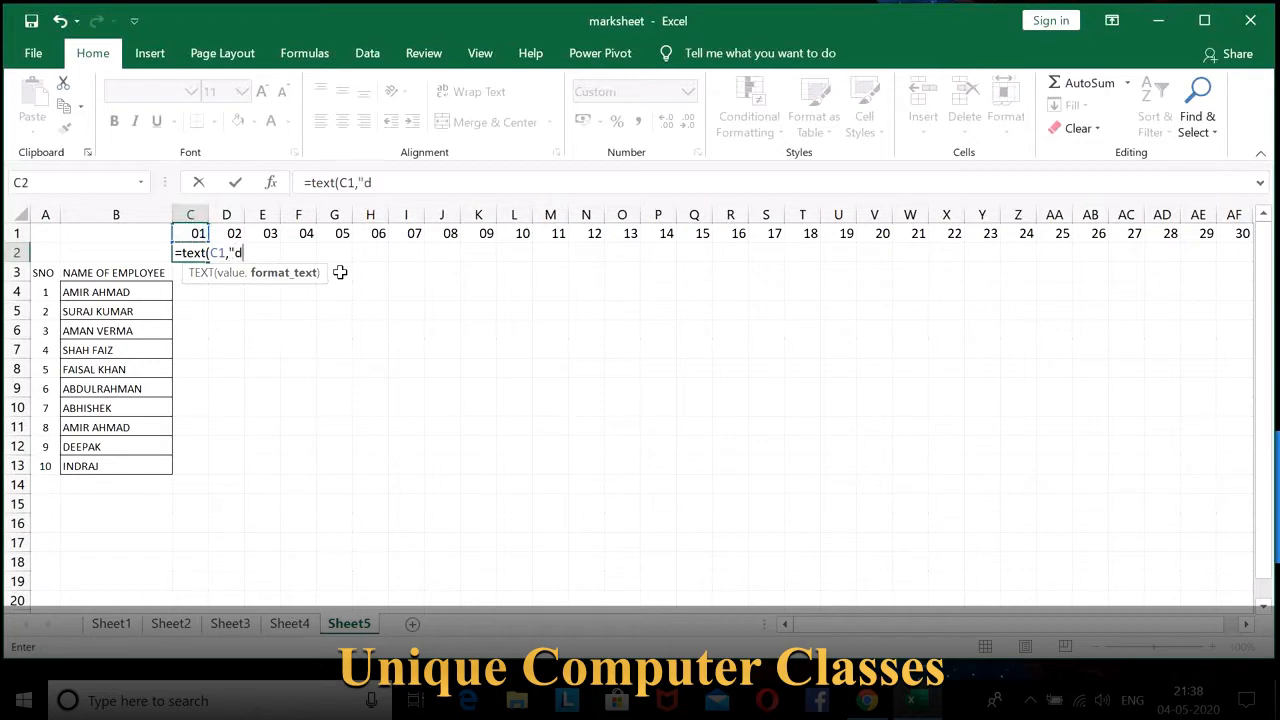
text(dd"))
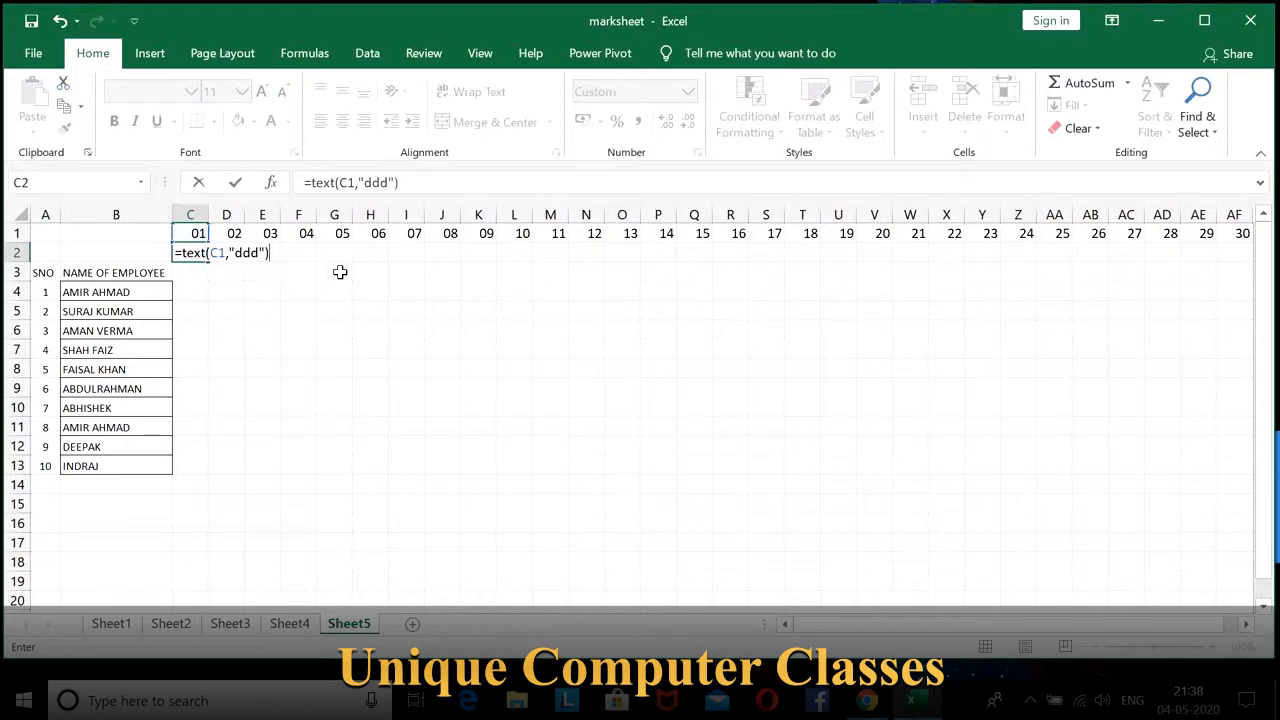
key(Return)
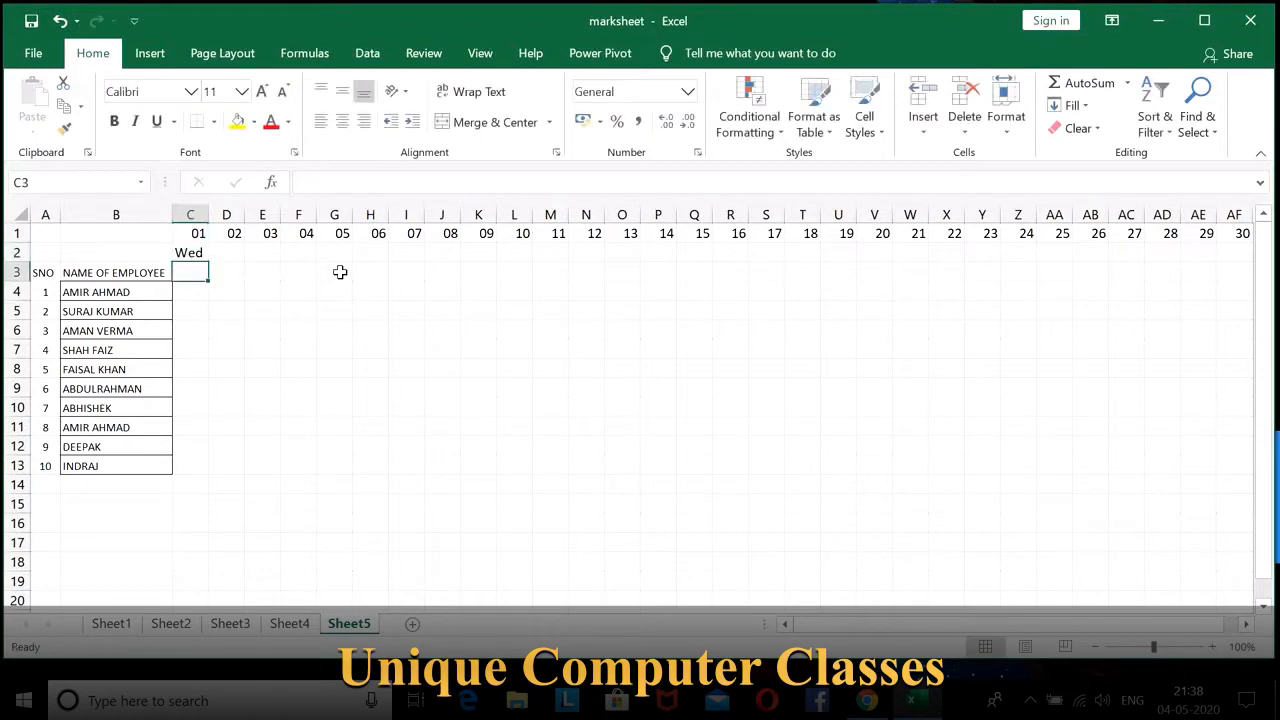
Step: Fill the weekday formula from C2 across row 2 to AF2
click(190, 253)
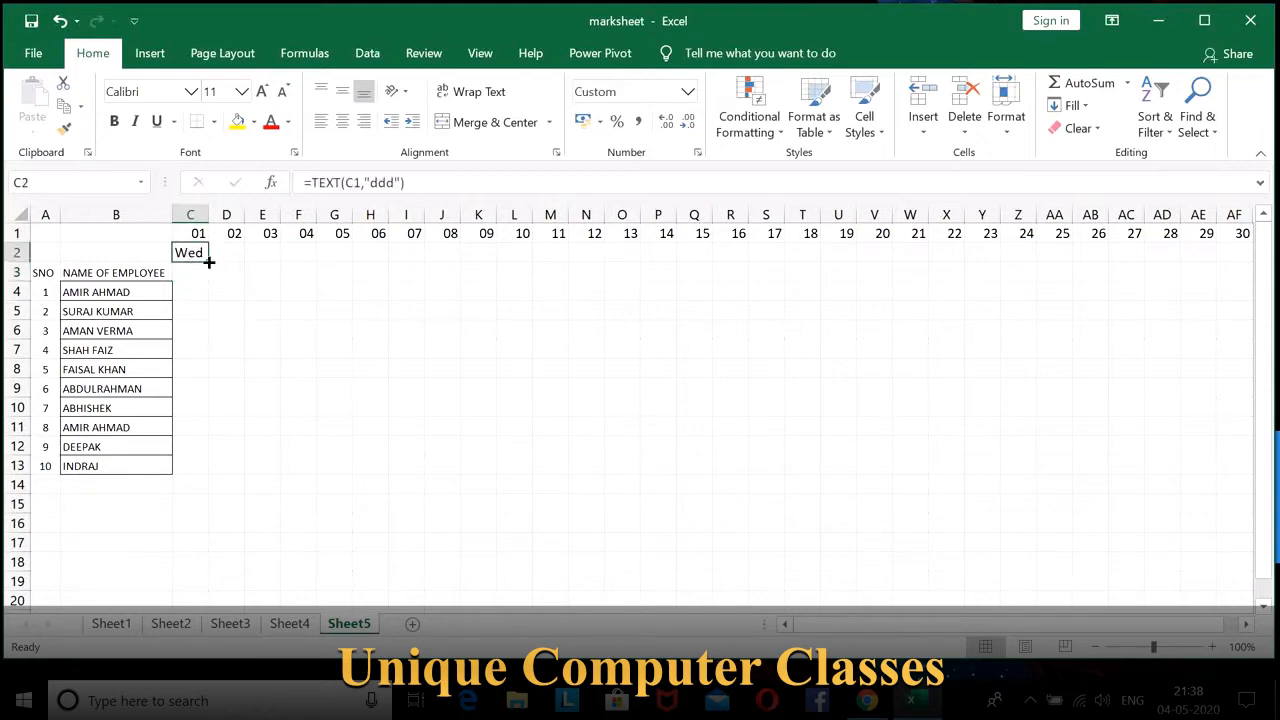
drag(208, 262, 1243, 266)
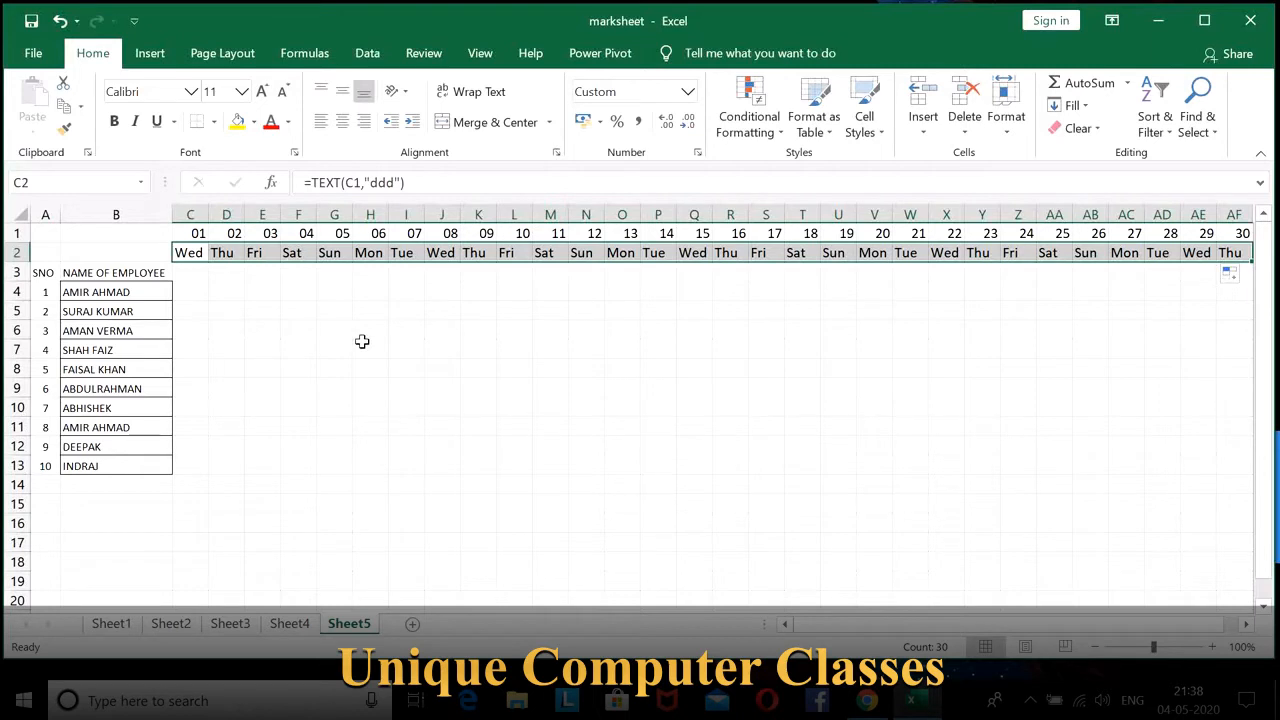
click(236, 312)
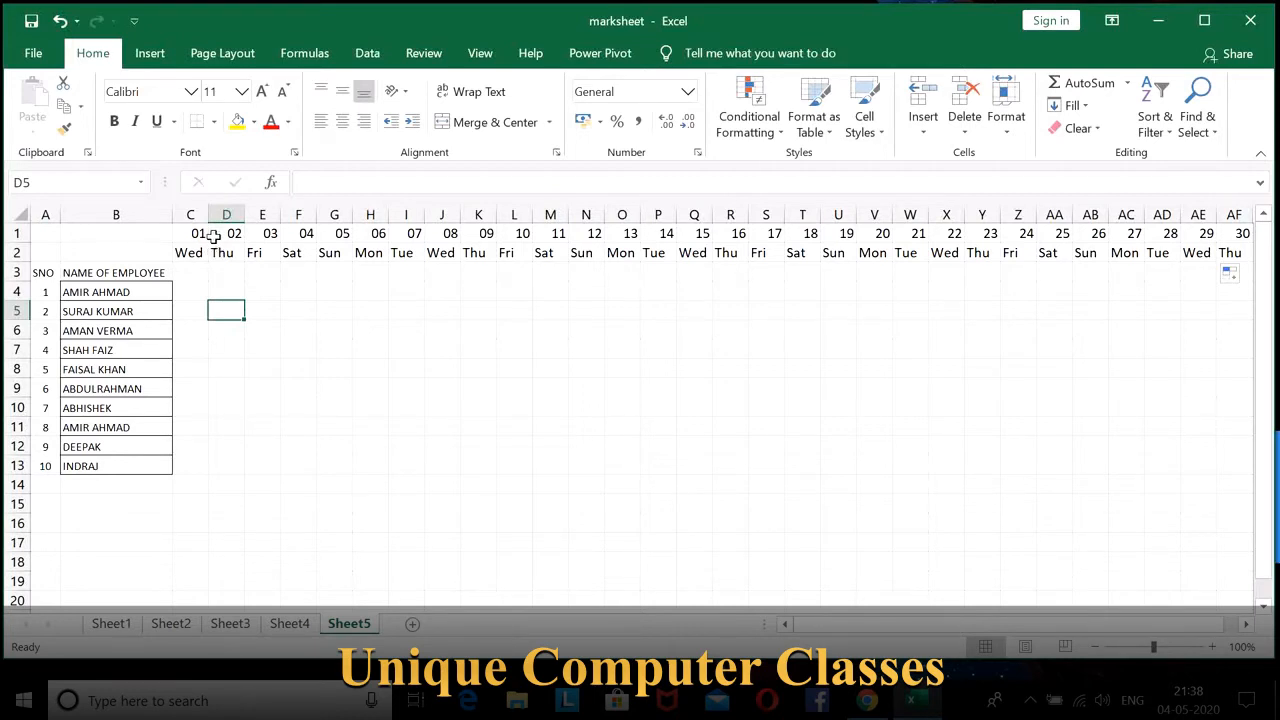
Step: Start a formula-based conditional formatting rule for C1:AF13 with the formula =C$2="sun"
drag(192, 236, 1237, 458)
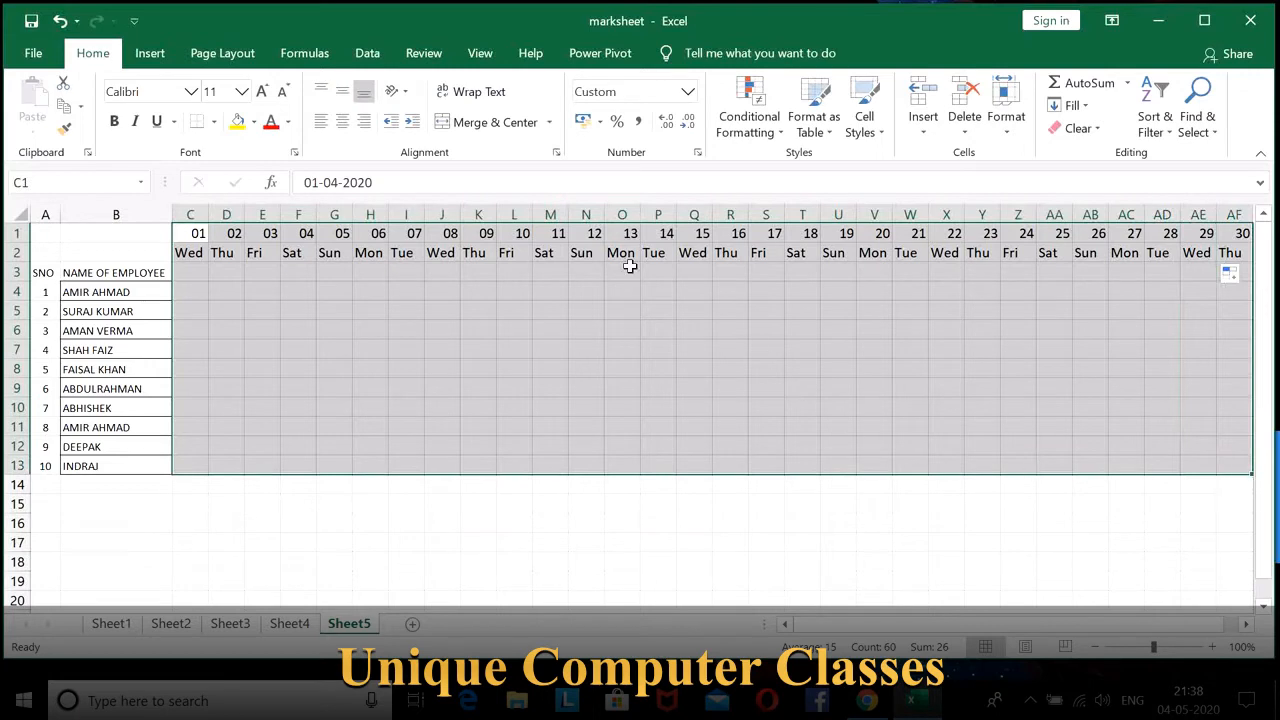
click(768, 134)
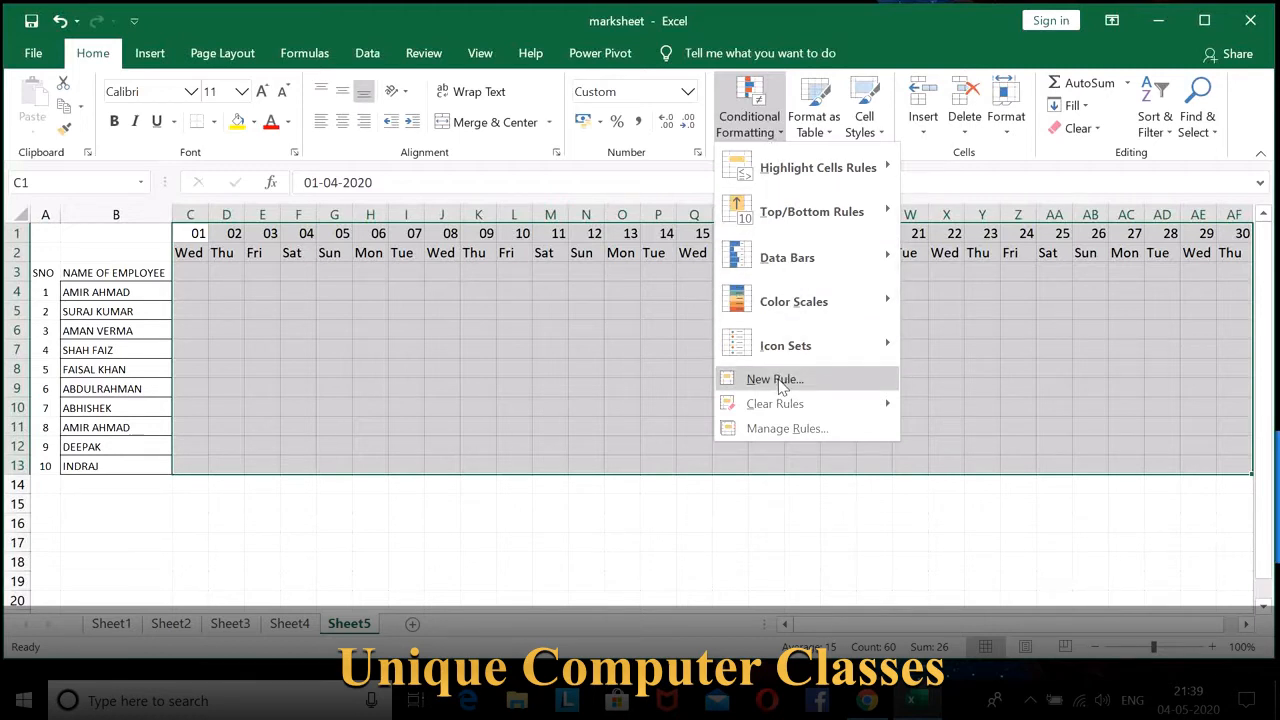
click(839, 380)
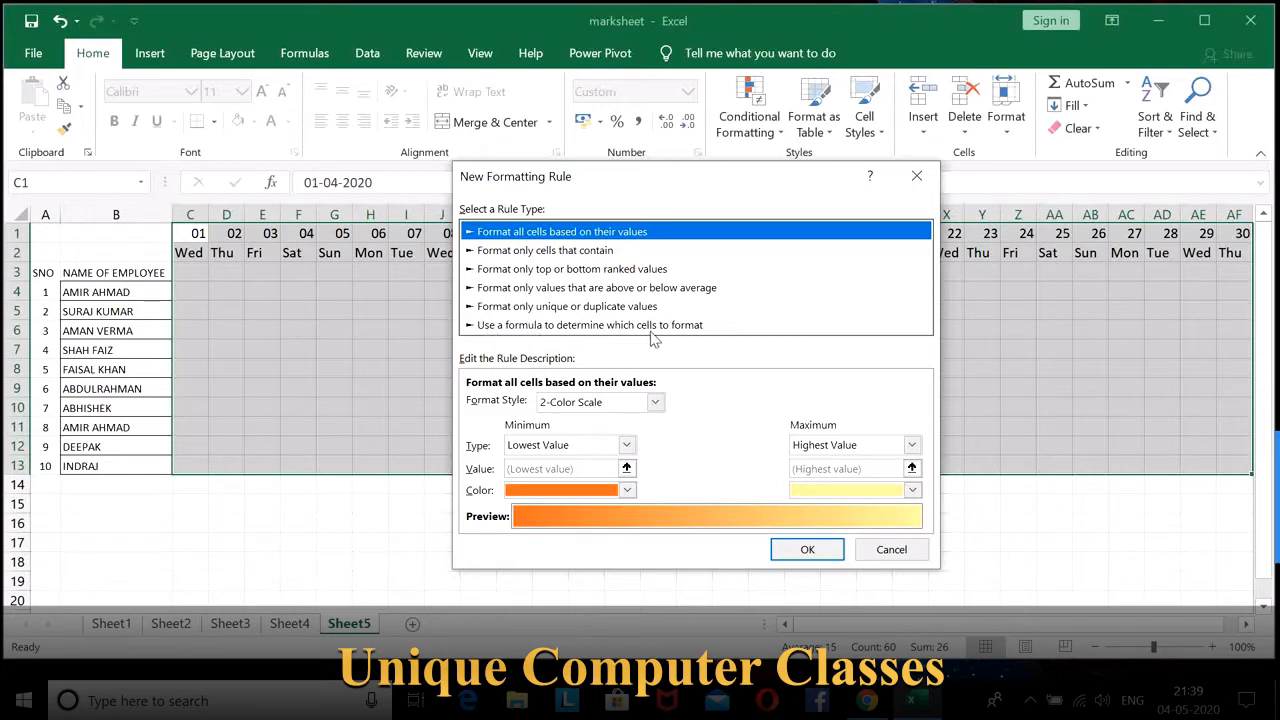
click(726, 330)
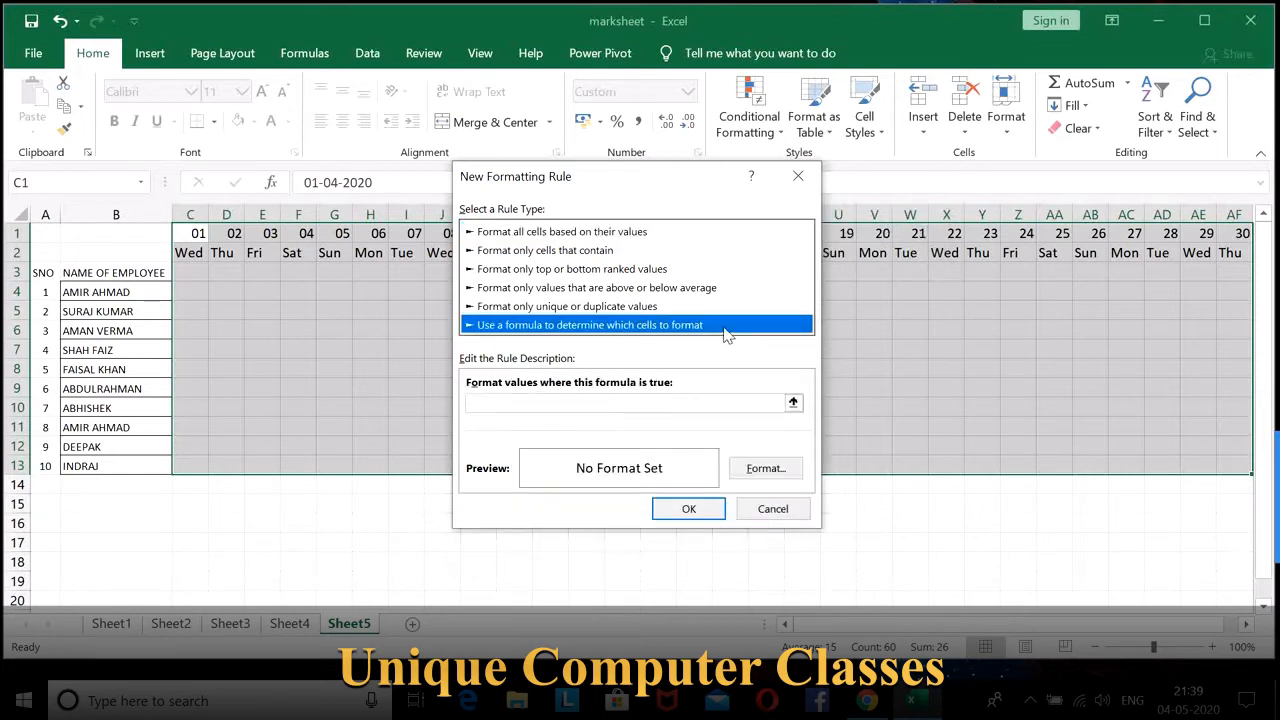
click(502, 404)
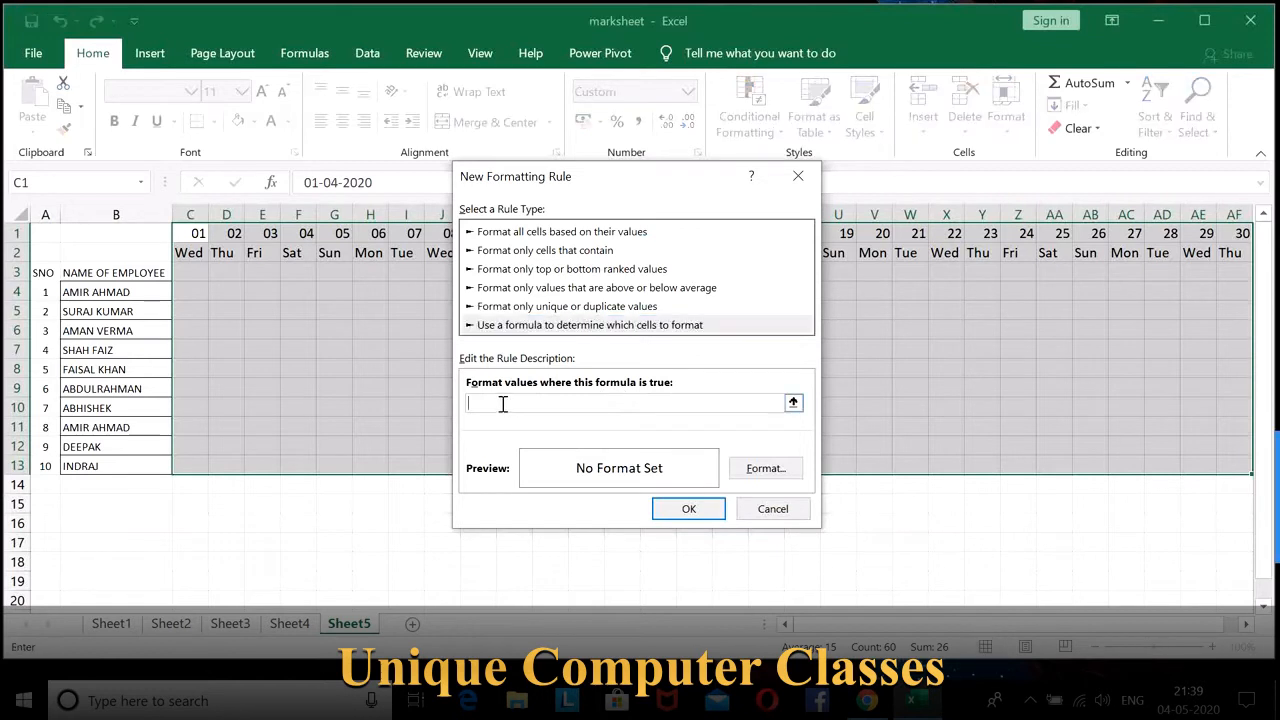
click(195, 253)
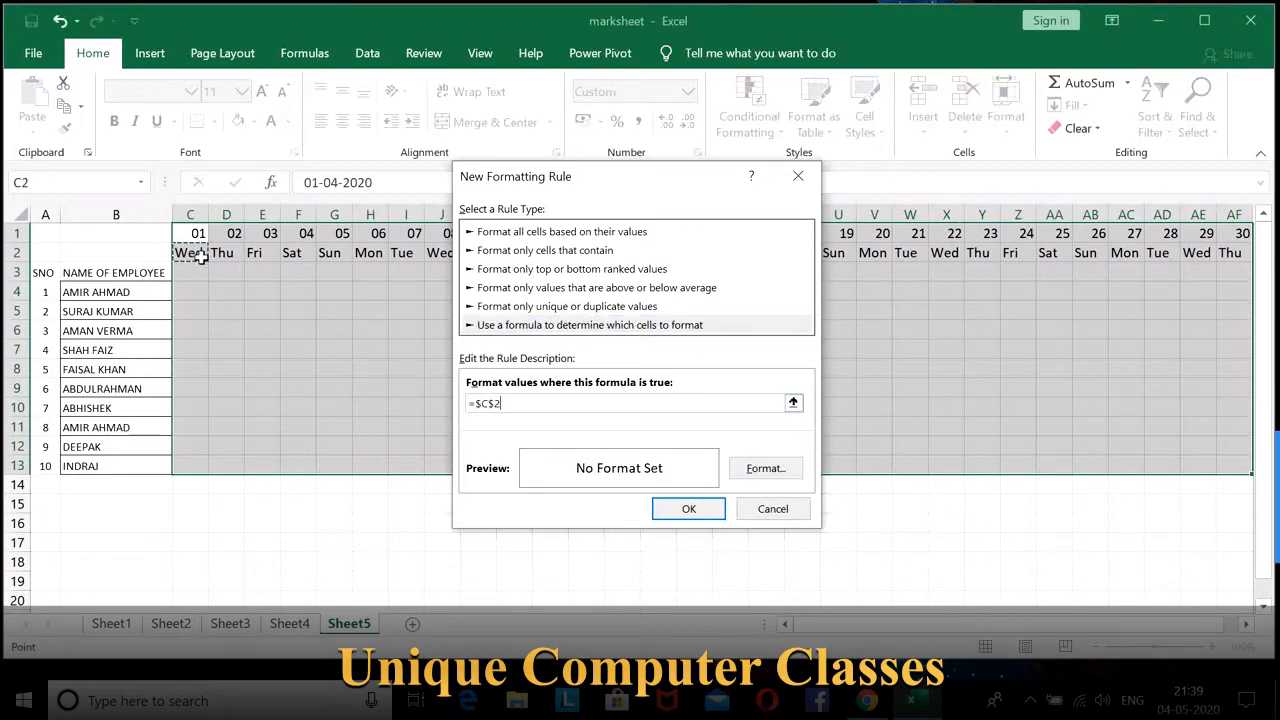
click(479, 404)
key(BackSpace)
text("sun)
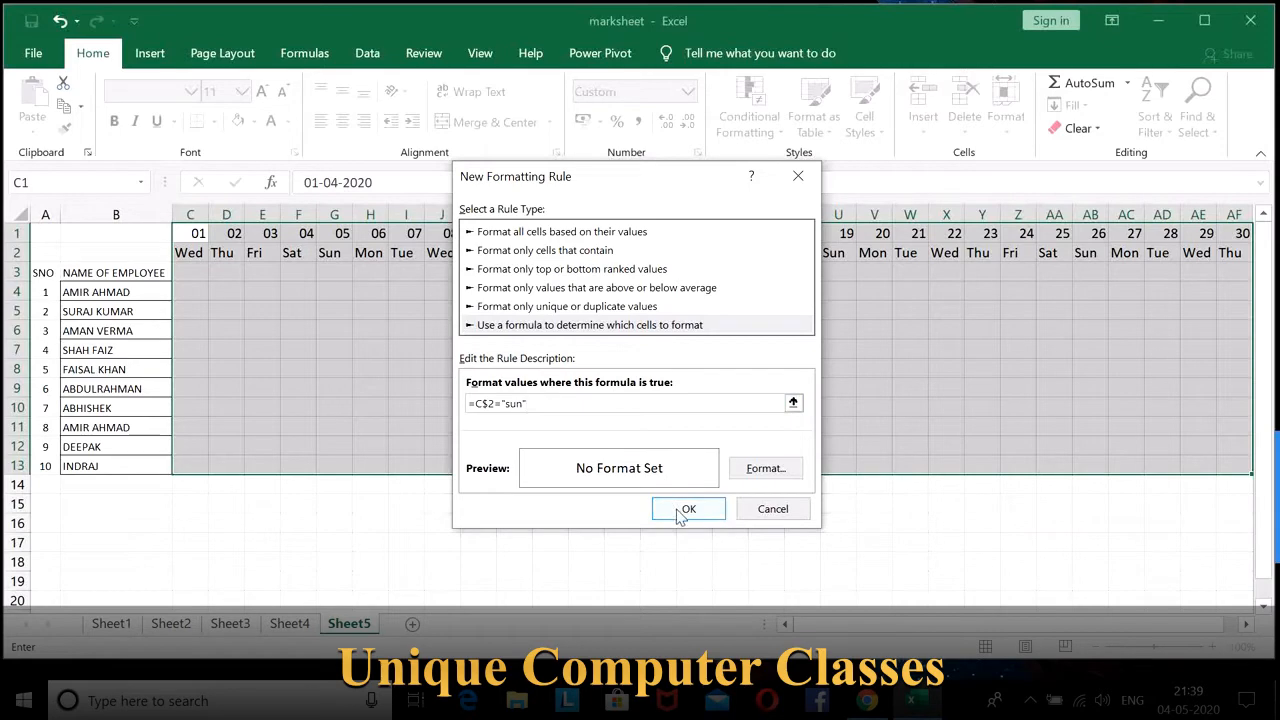
Step: Format the Sunday rule with a red fill and bold white font, and apply it to the selected range
click(766, 470)
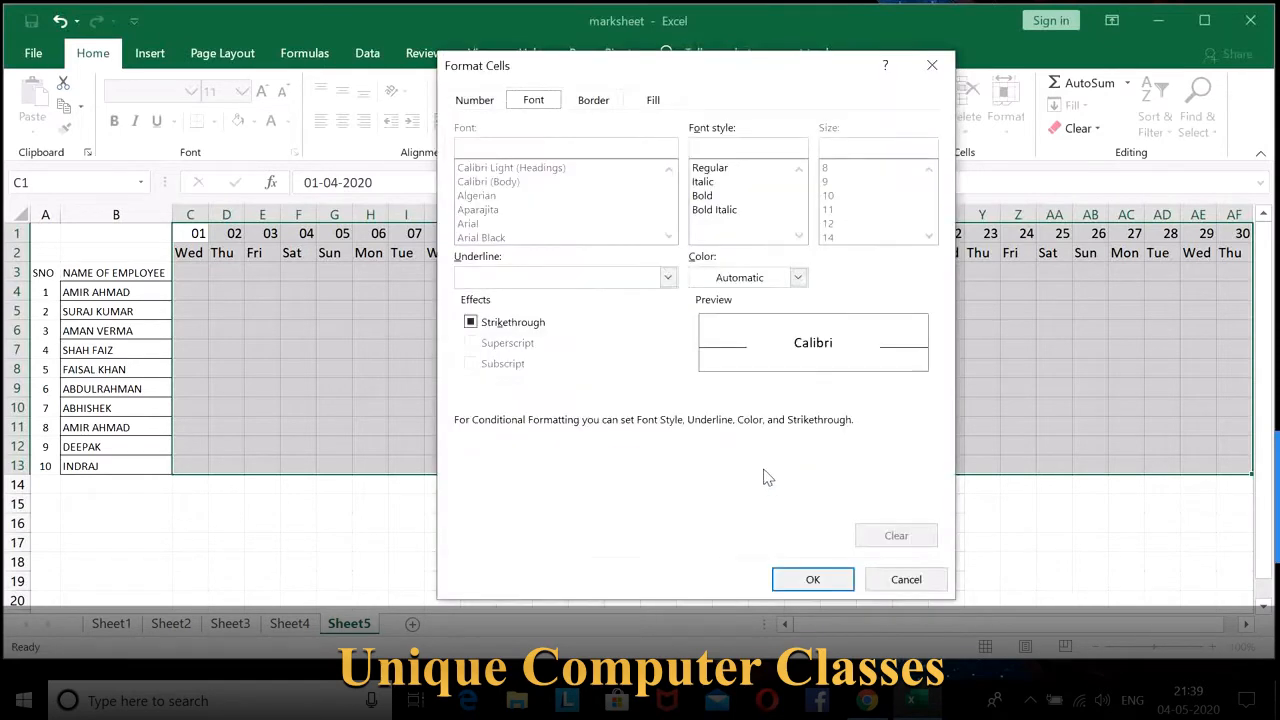
click(652, 100)
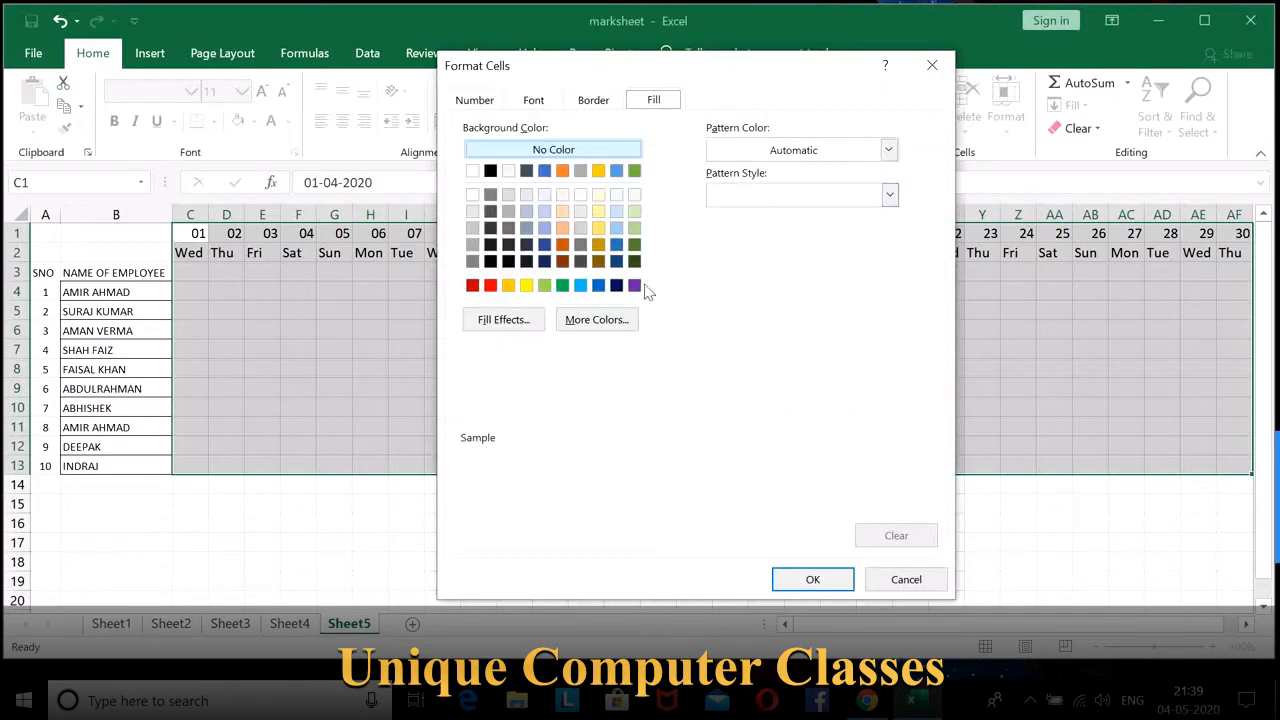
click(491, 287)
click(590, 100)
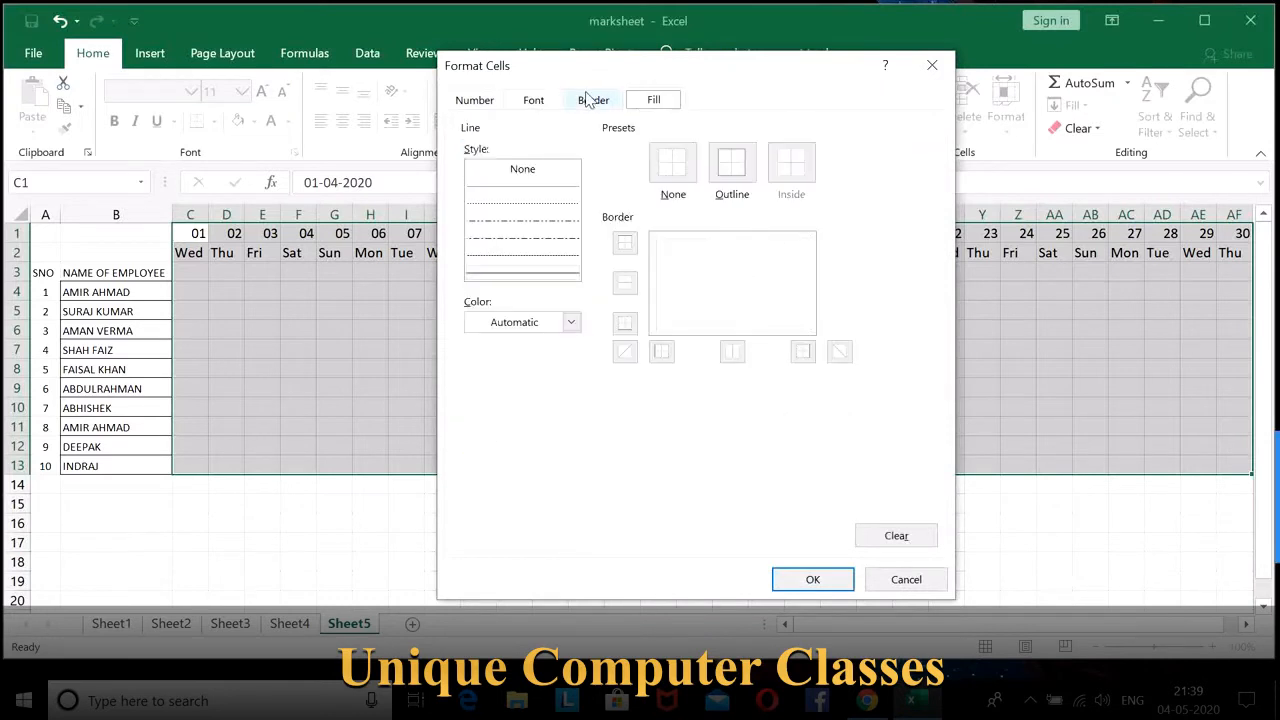
click(524, 102)
click(706, 196)
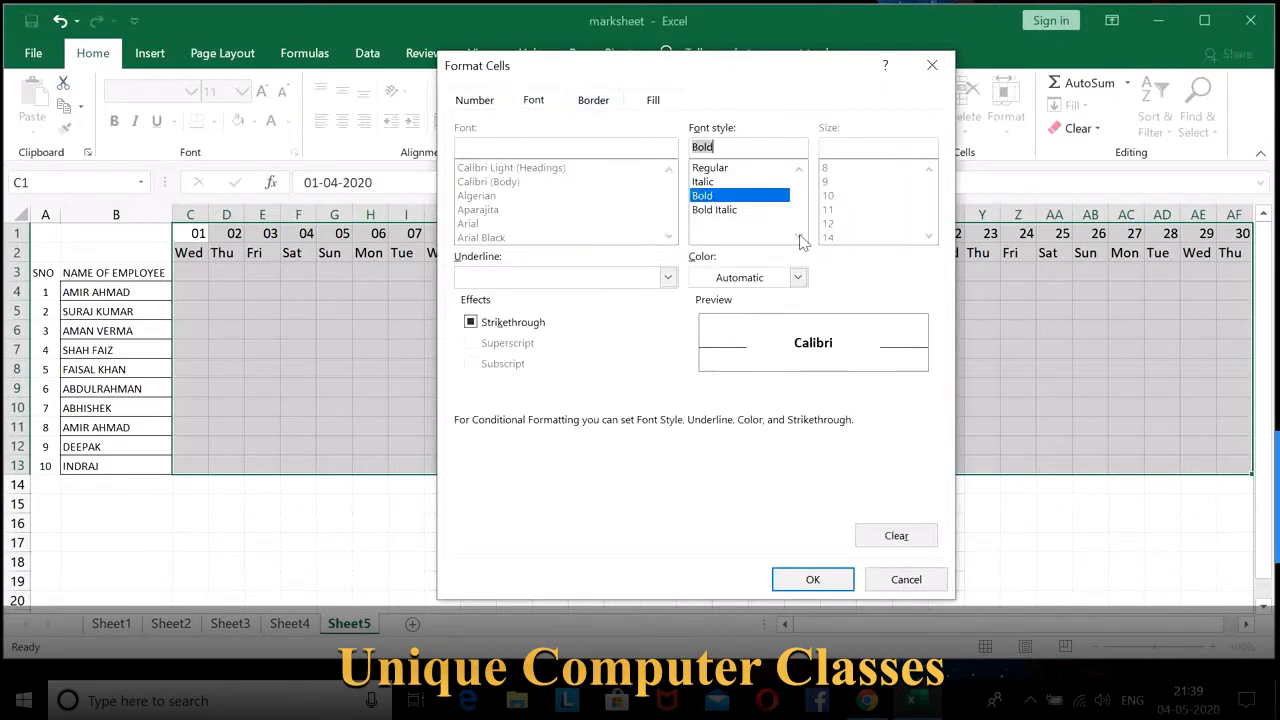
click(799, 278)
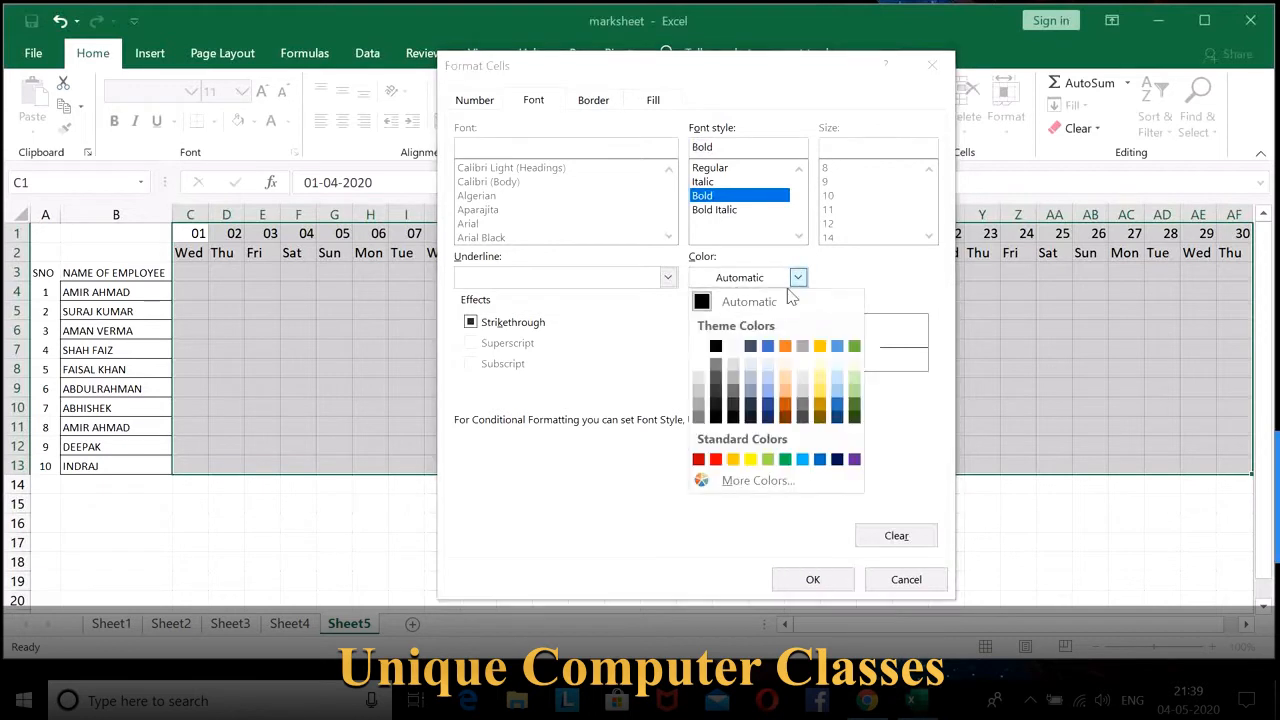
click(705, 362)
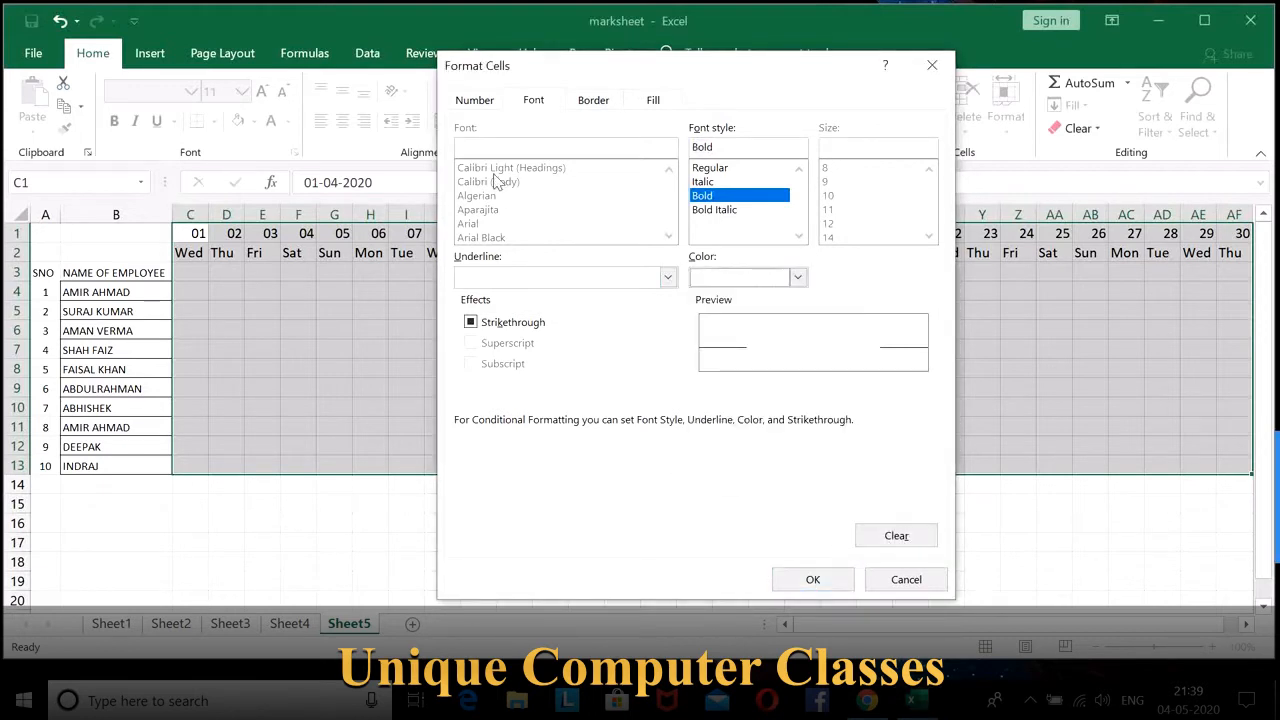
click(607, 103)
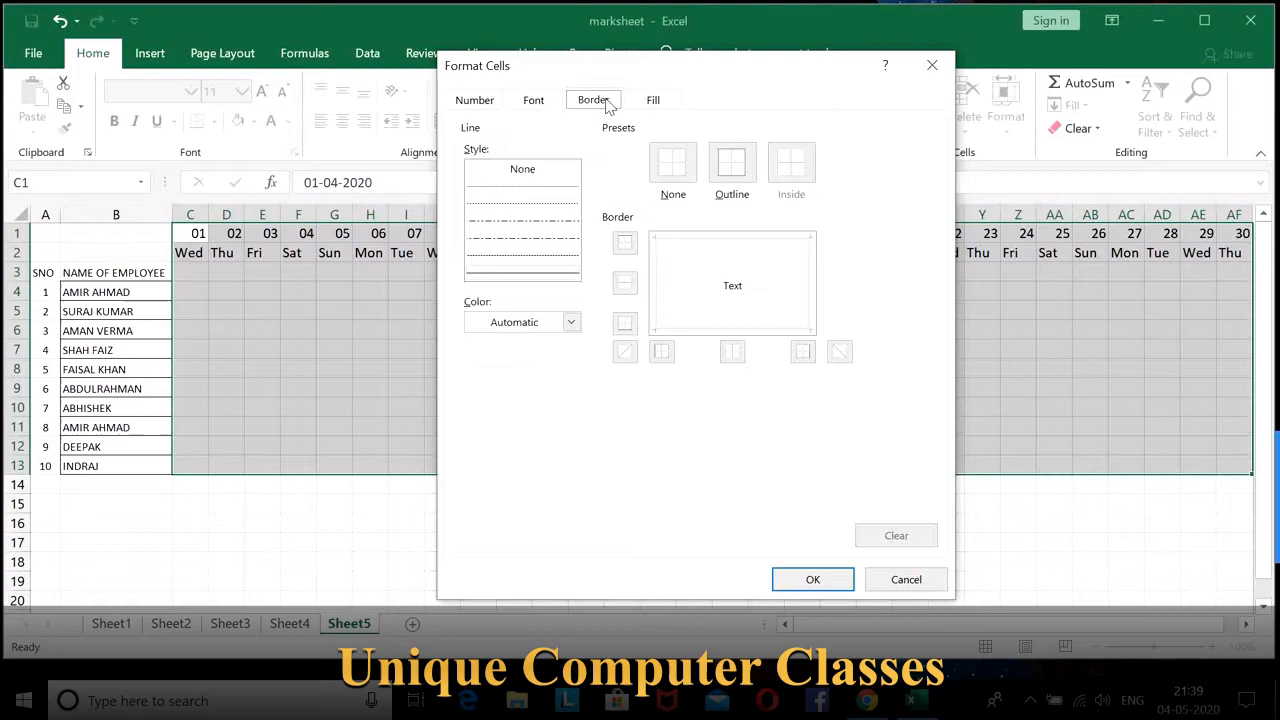
click(795, 581)
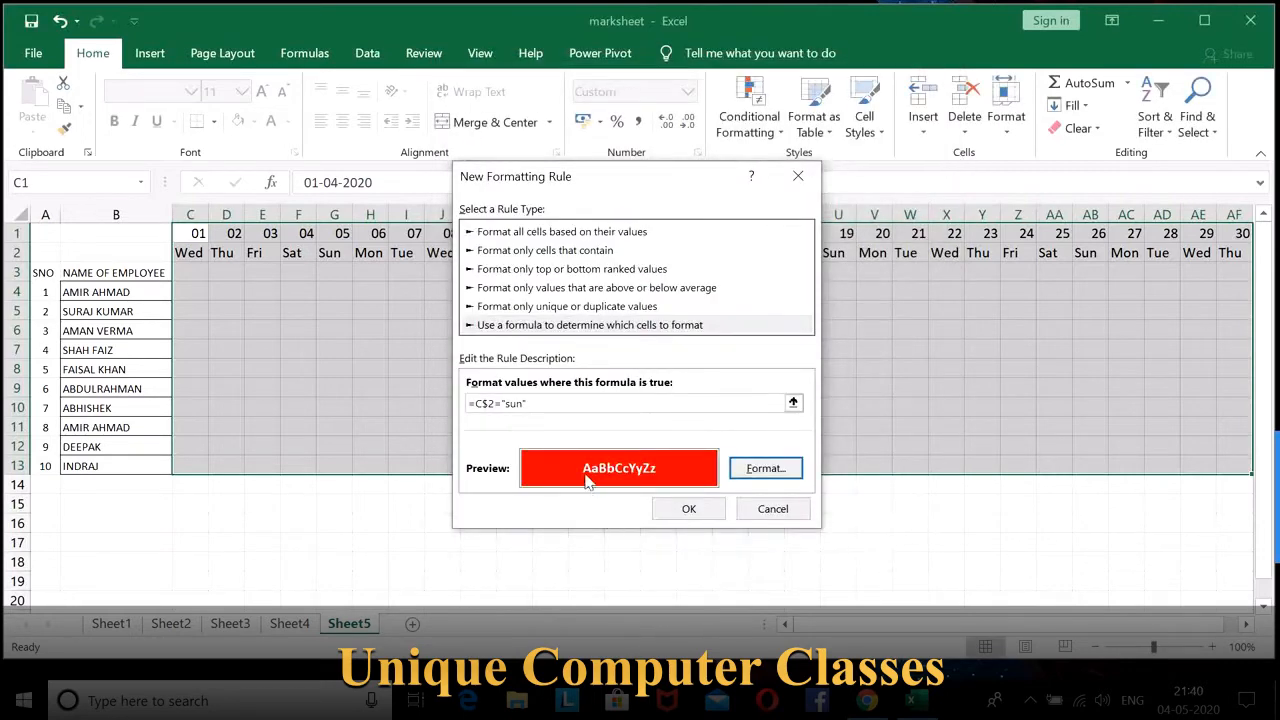
click(689, 509)
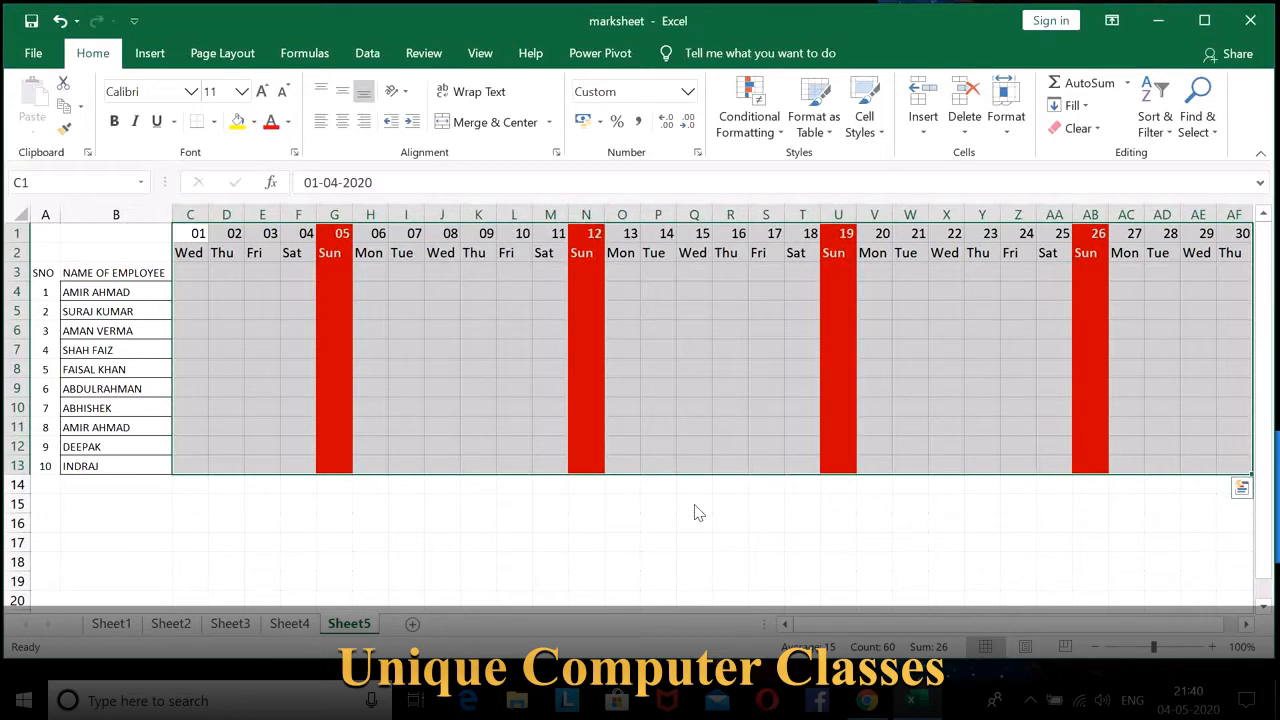
click(465, 367)
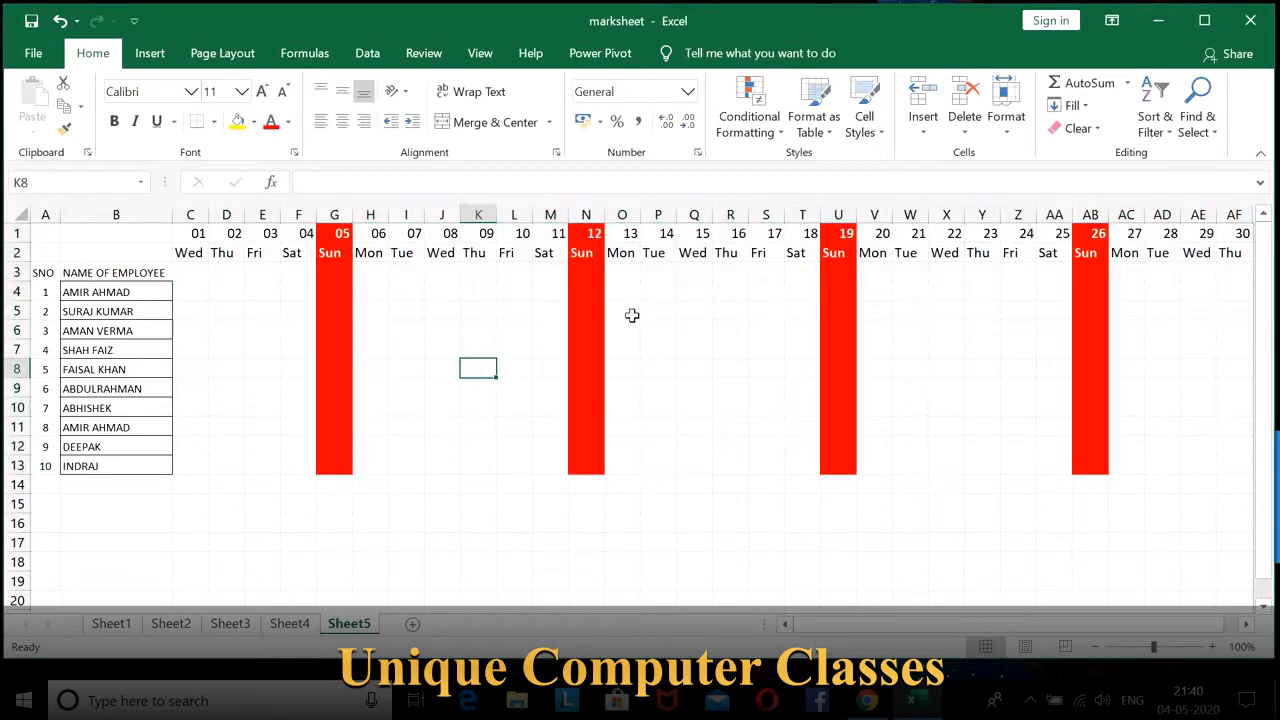
Step: Apply All Borders to the whole table in A1:AF13
drag(45, 232, 1240, 462)
click(213, 121)
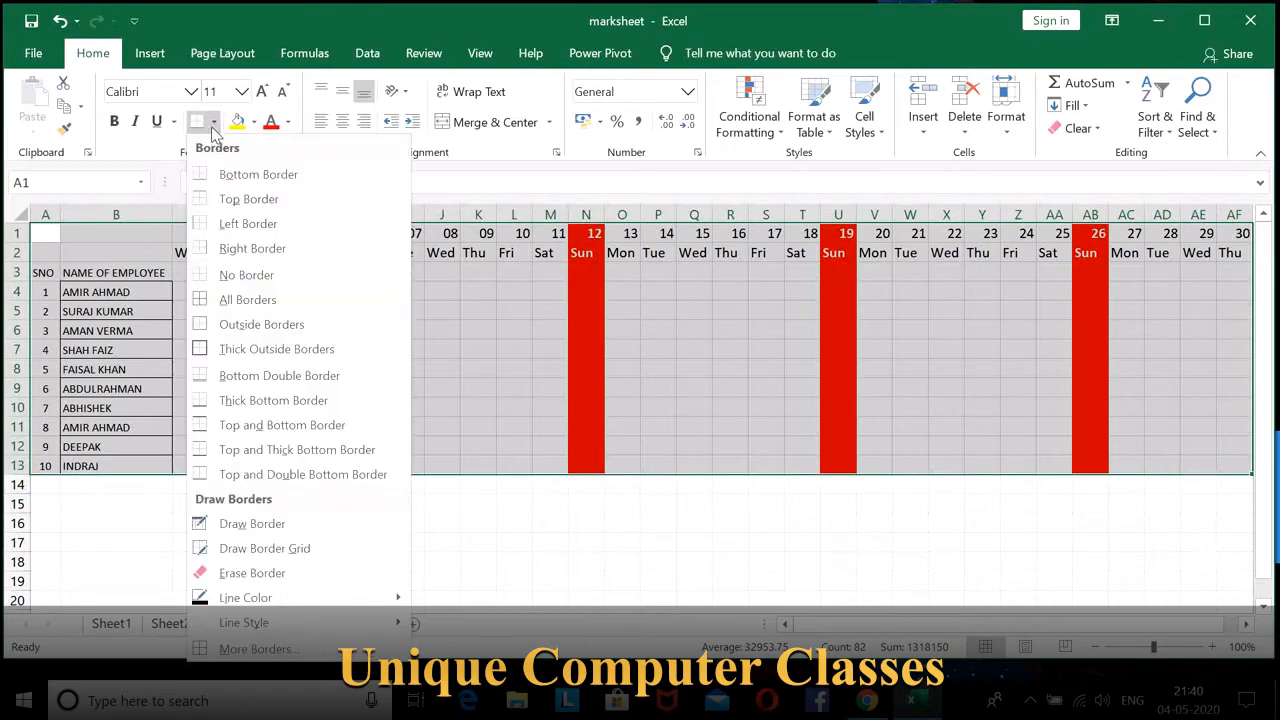
click(234, 298)
click(516, 345)
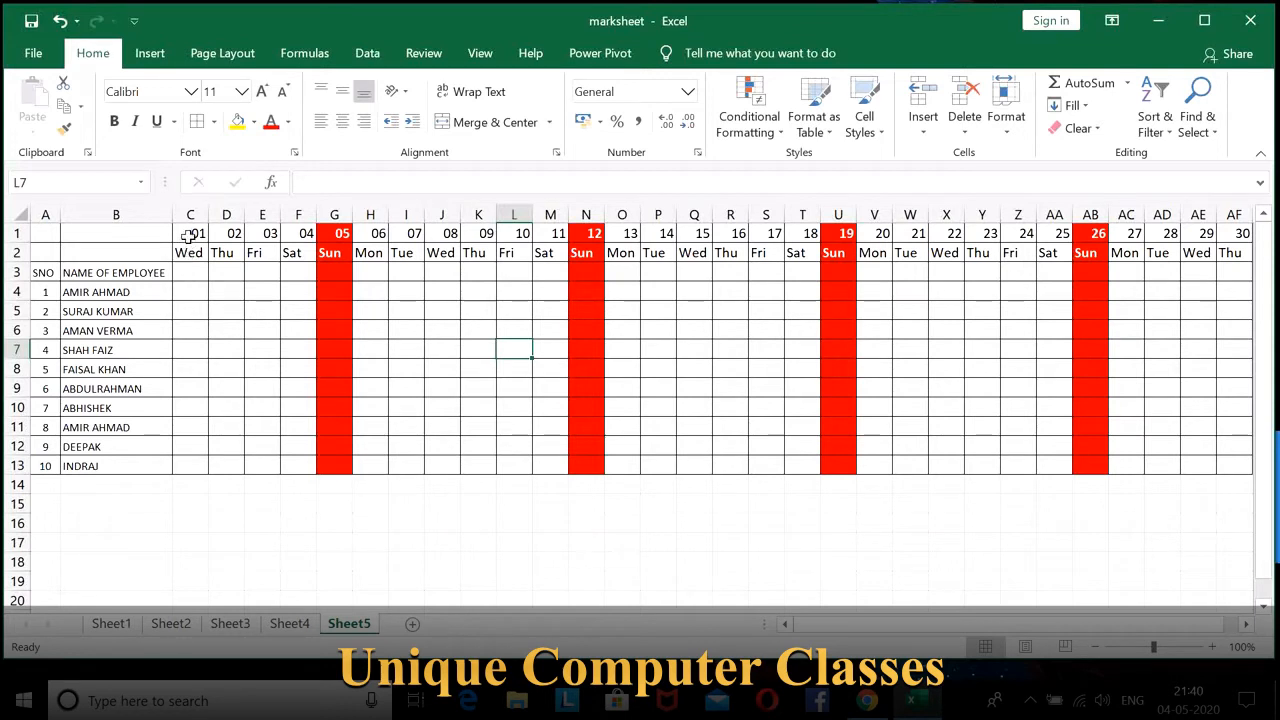
drag(188, 236, 229, 240)
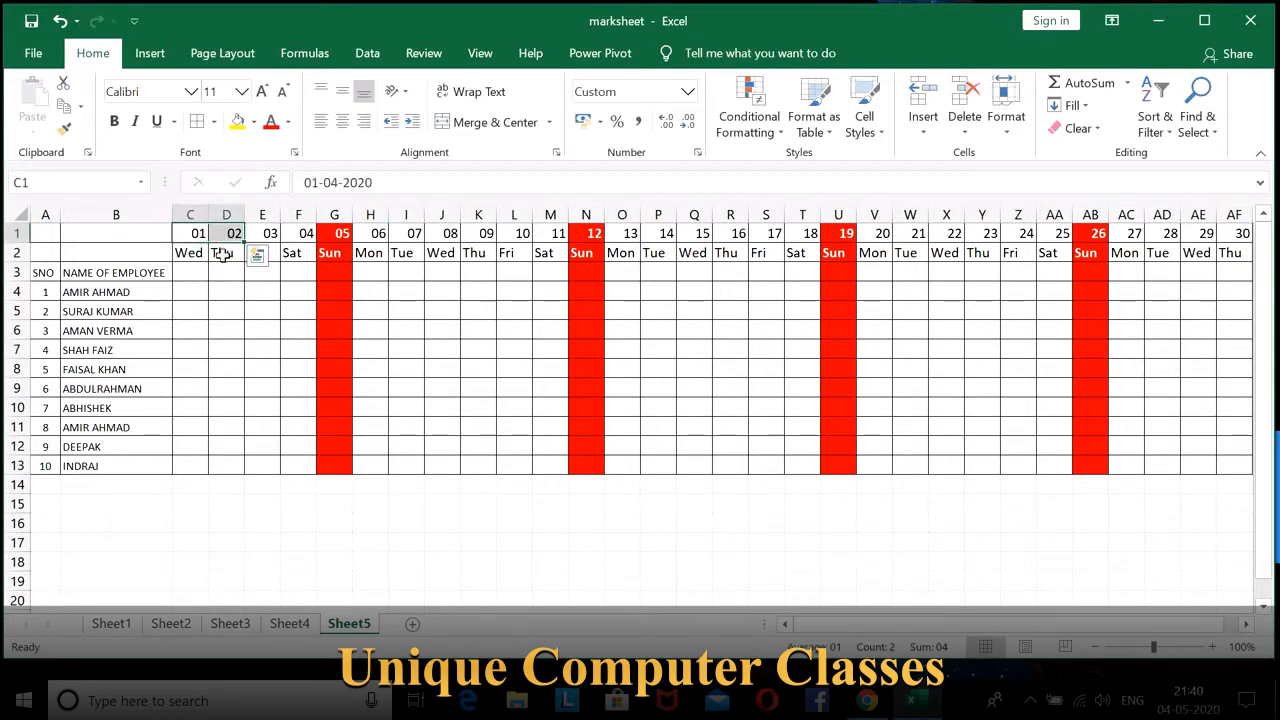
click(193, 256)
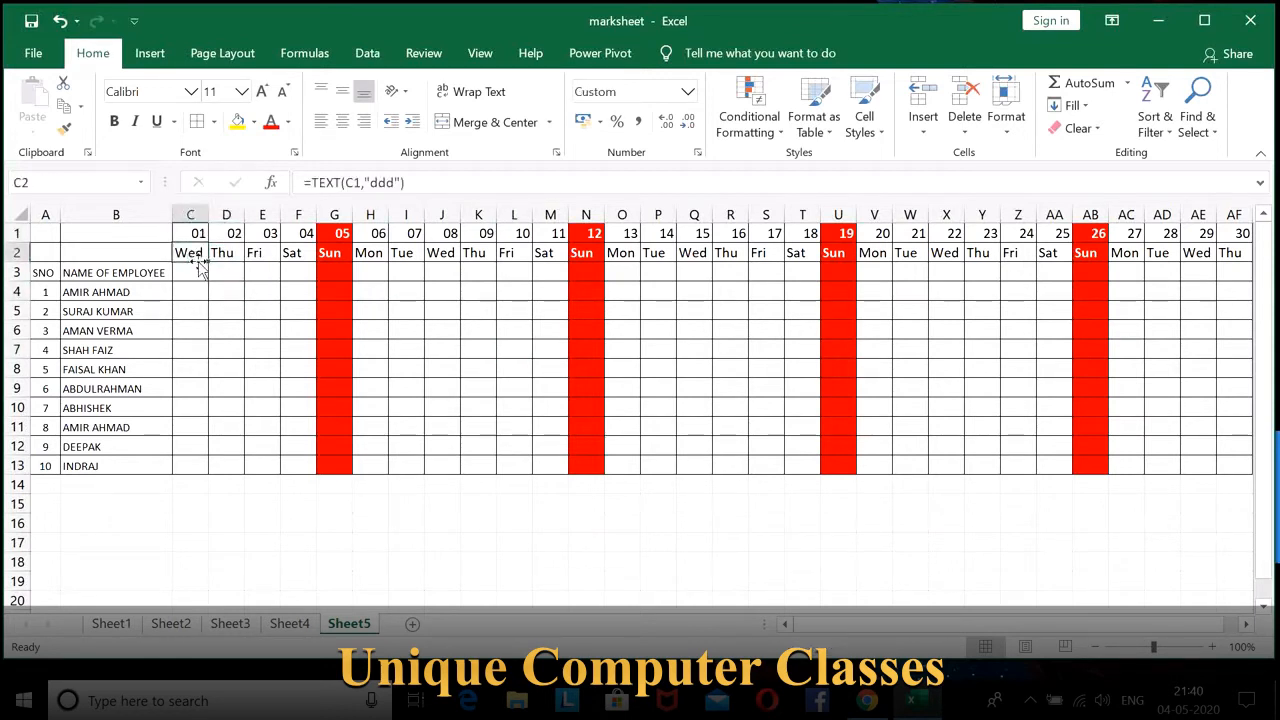
click(238, 330)
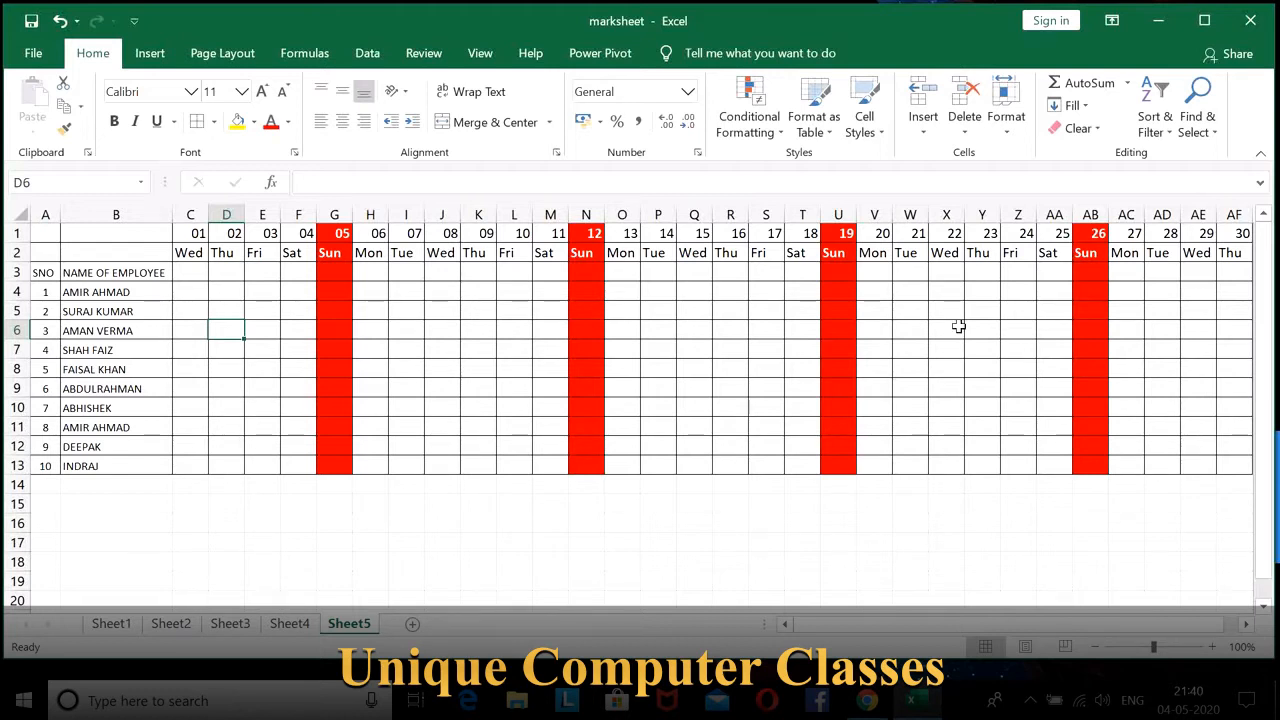
click(191, 271)
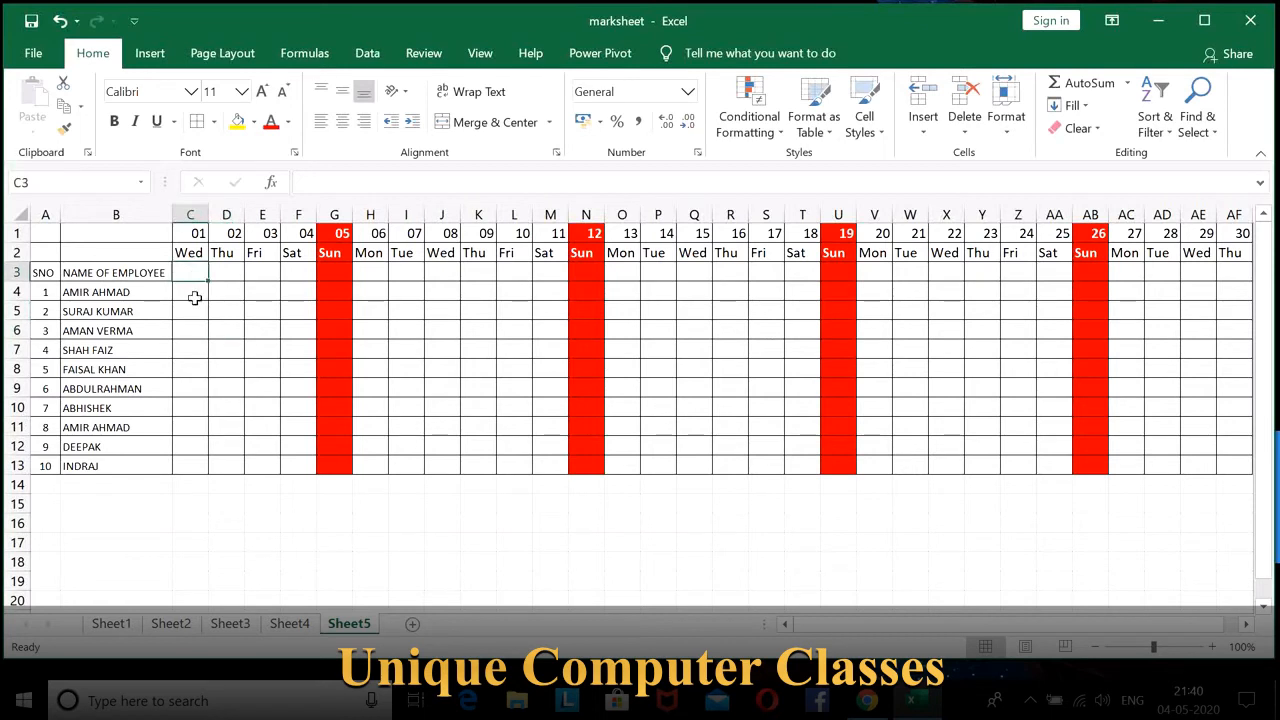
click(191, 296)
click(191, 312)
click(192, 332)
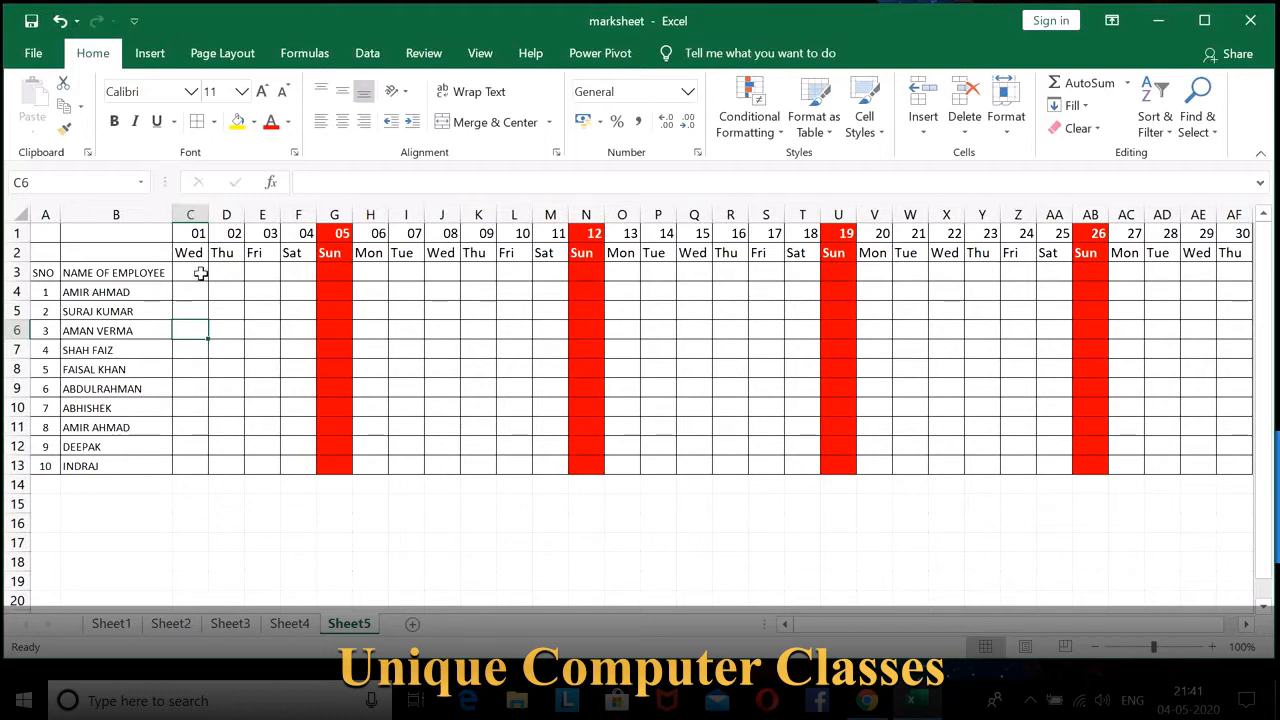
Step: Add data validation to C3:AF13 that allows a list with the source A,P,H
drag(200, 271, 1231, 464)
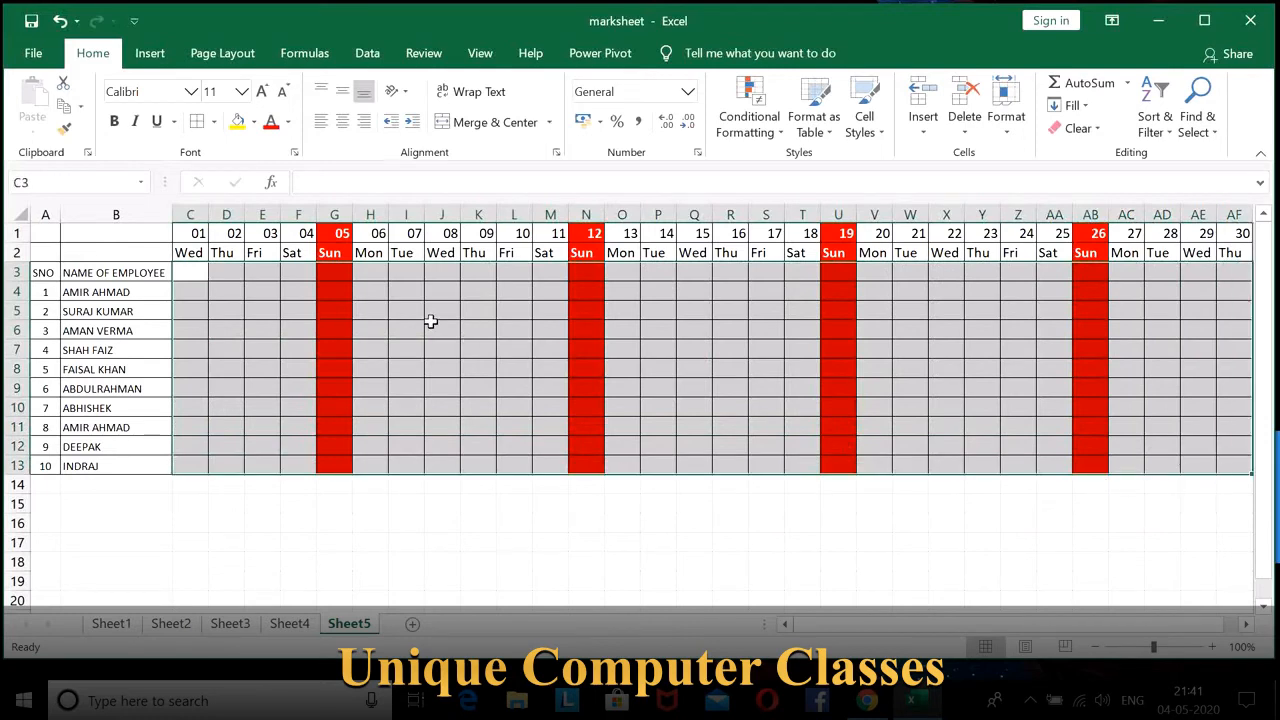
click(387, 55)
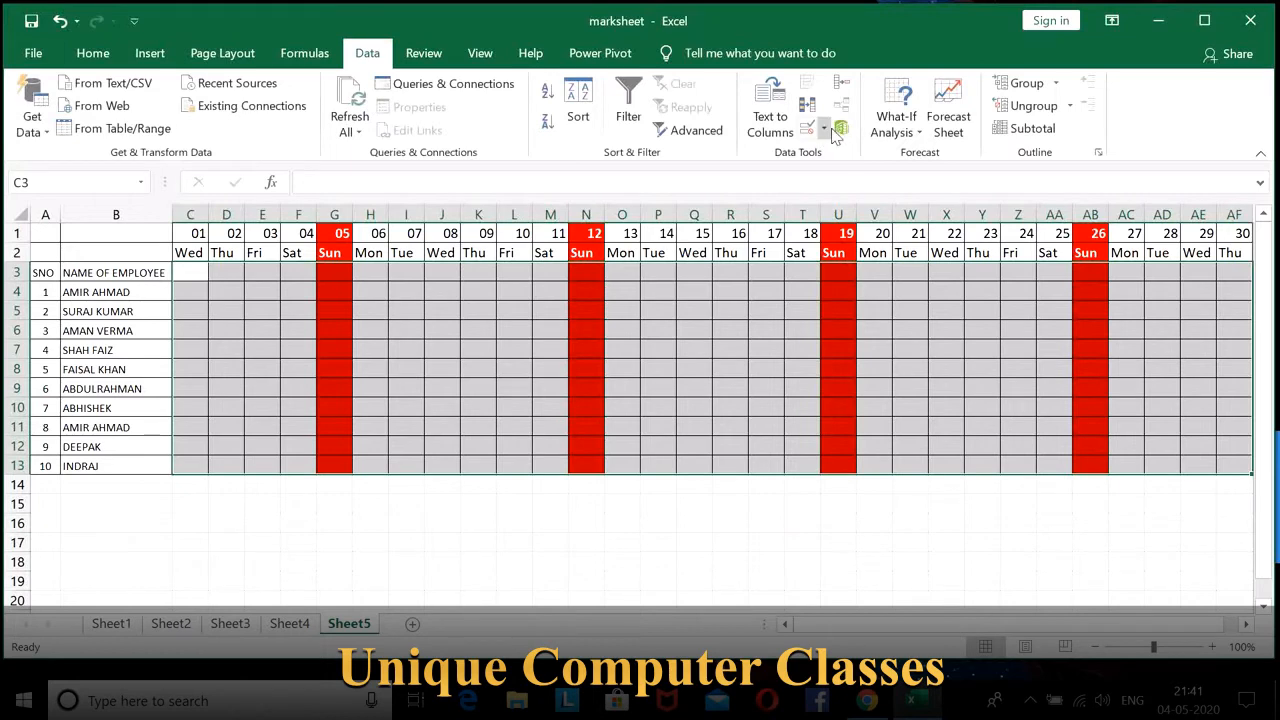
click(824, 130)
click(870, 153)
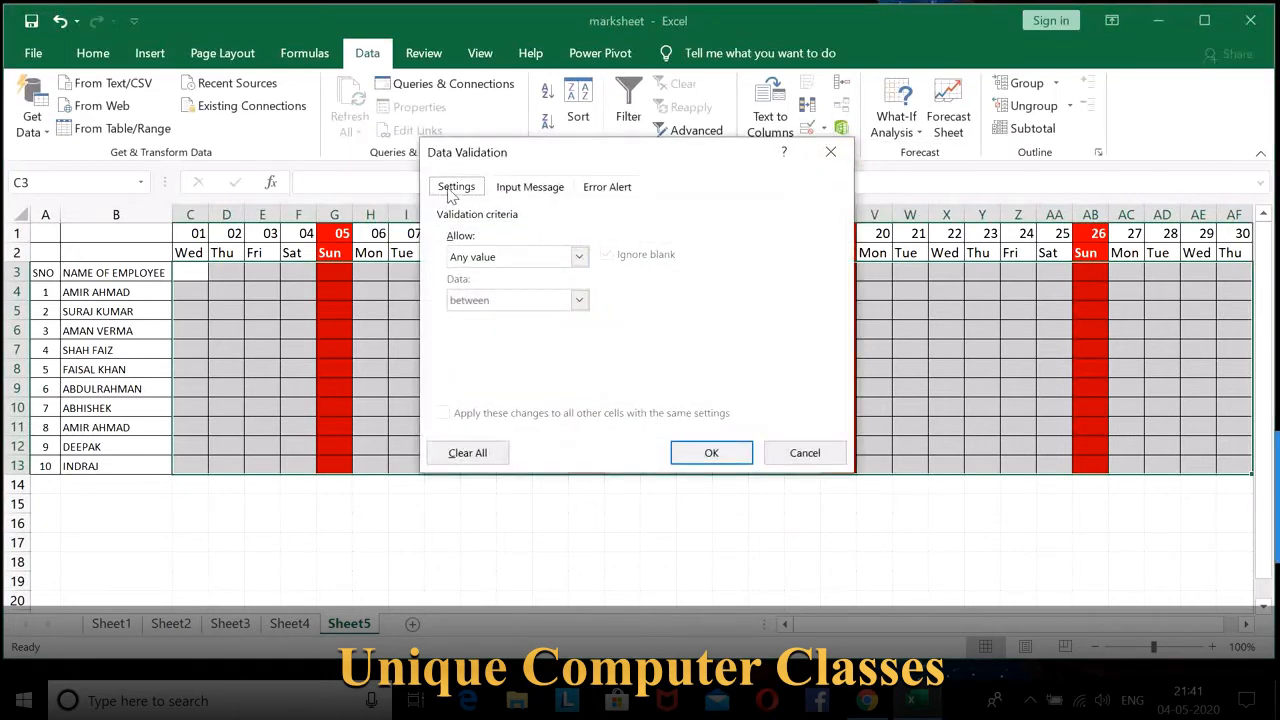
click(580, 258)
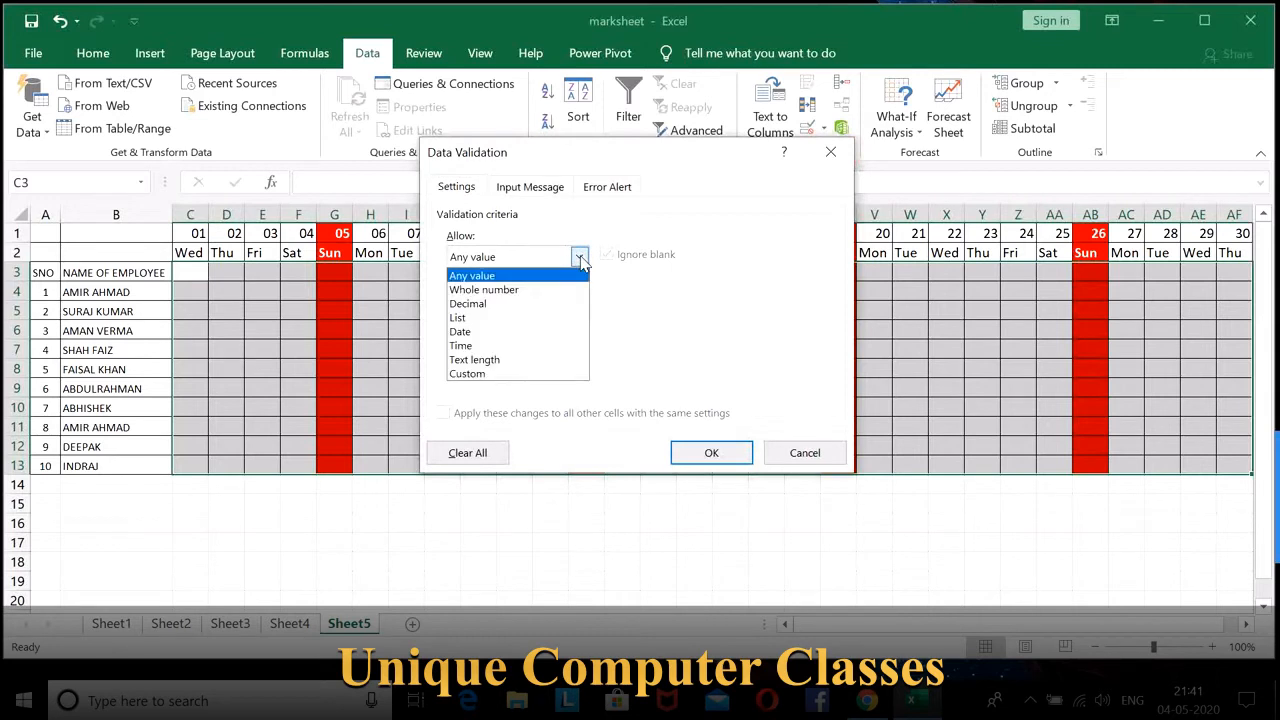
click(535, 319)
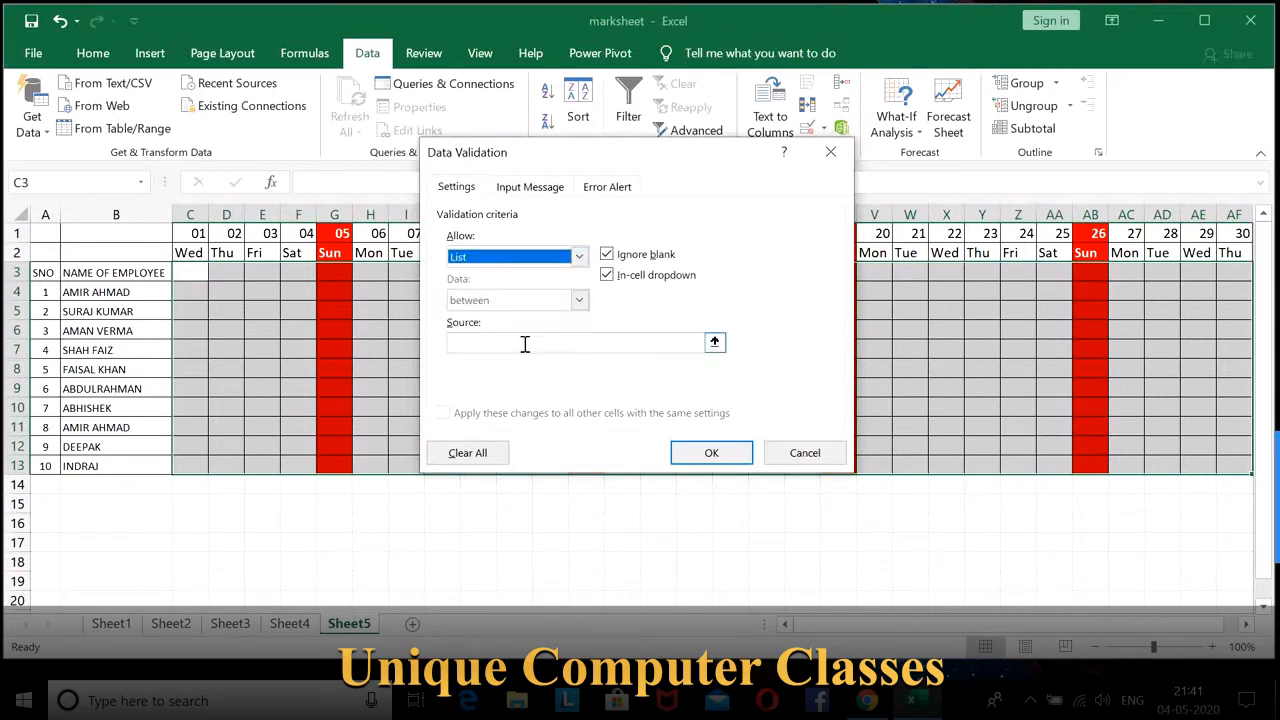
click(524, 344)
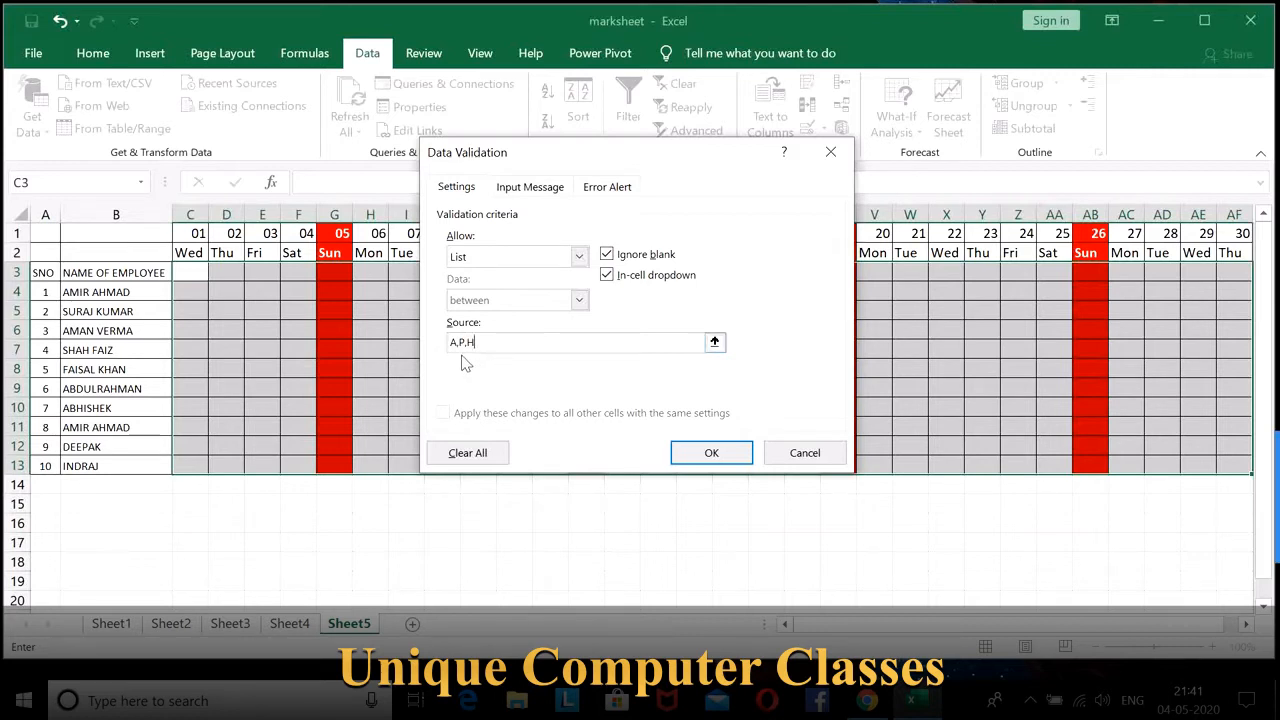
click(709, 455)
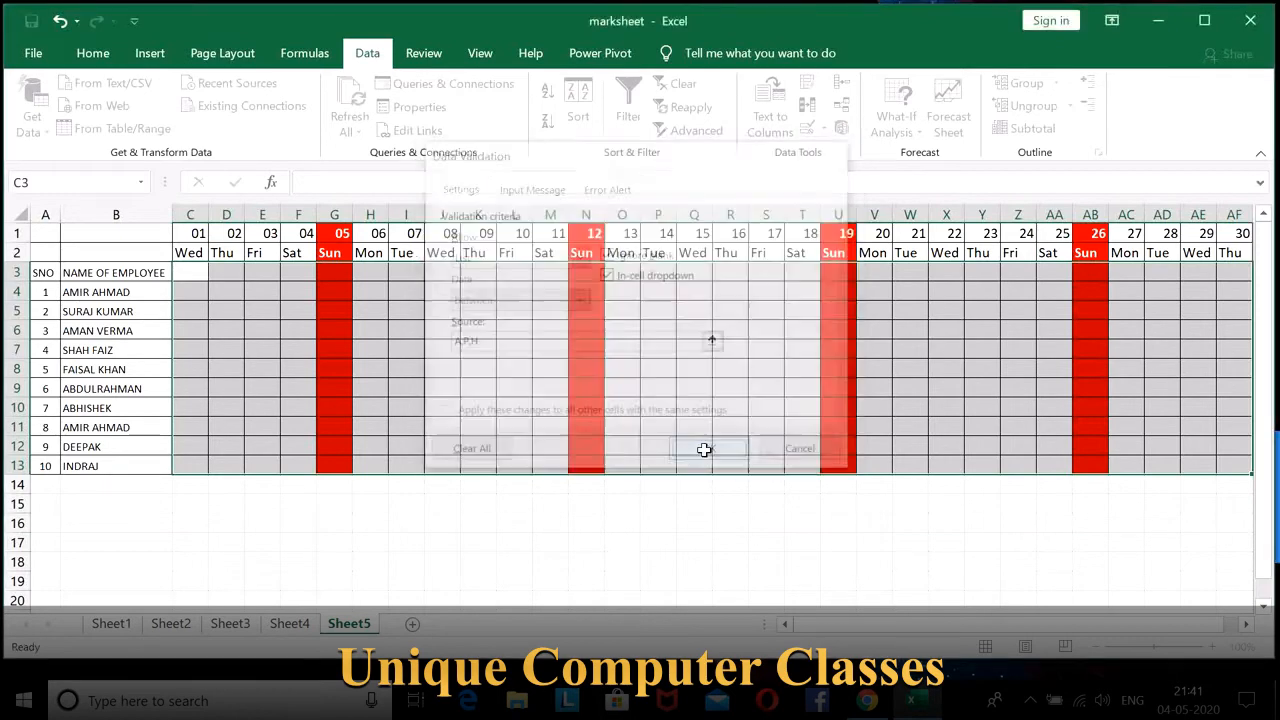
Step: Choose A in cell C3 and P in cell D3 from their validation lists
click(216, 272)
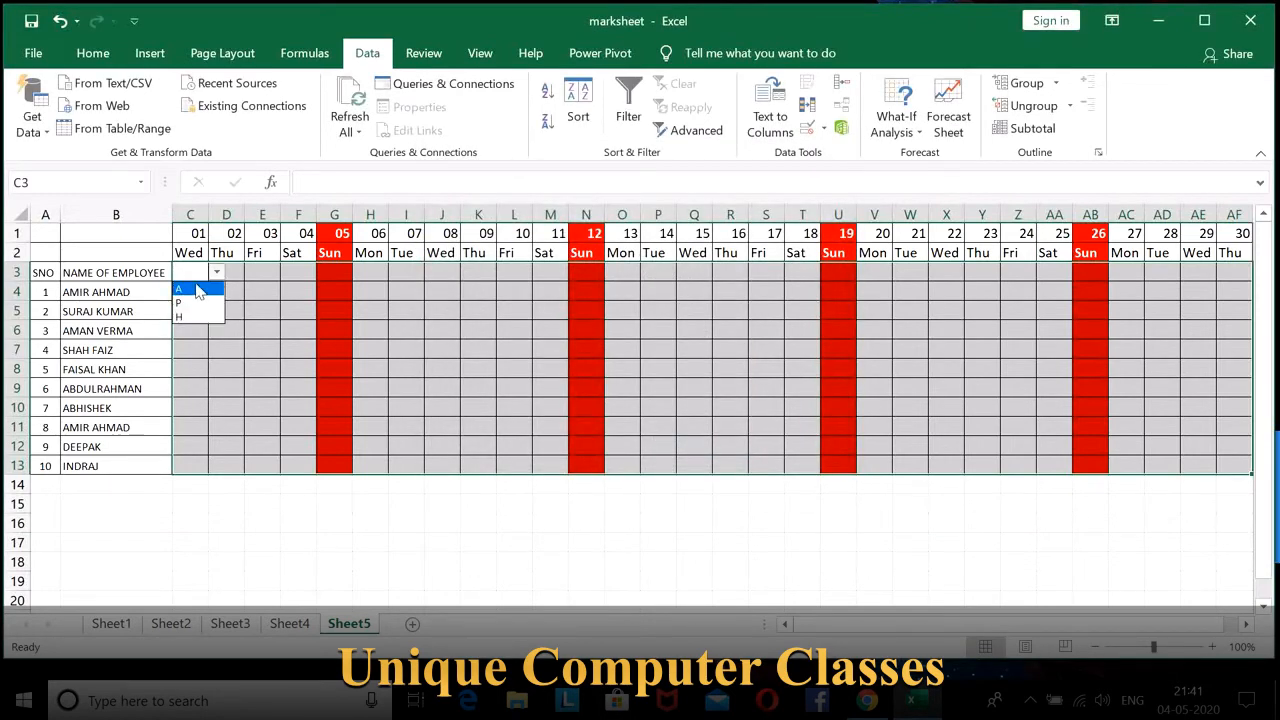
click(198, 291)
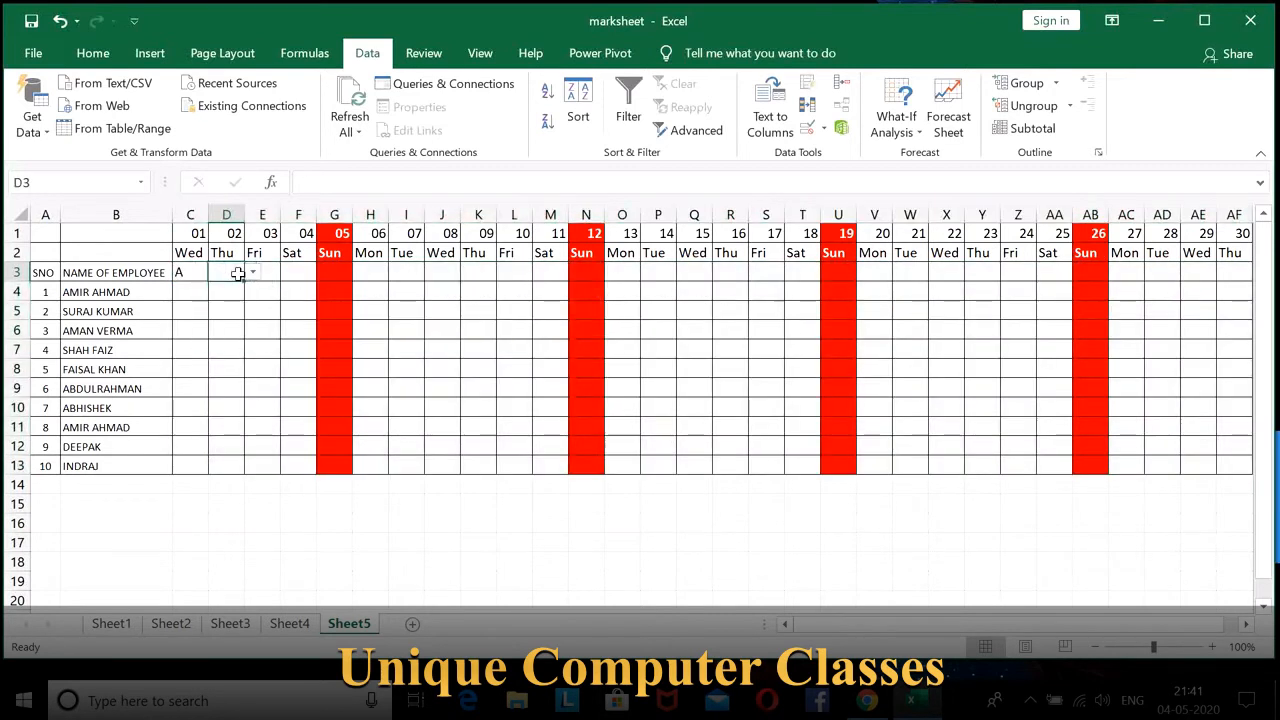
click(238, 272)
click(264, 284)
click(222, 278)
click(253, 273)
click(246, 304)
Step: Enter H in cell G3, under the first Sunday
click(338, 272)
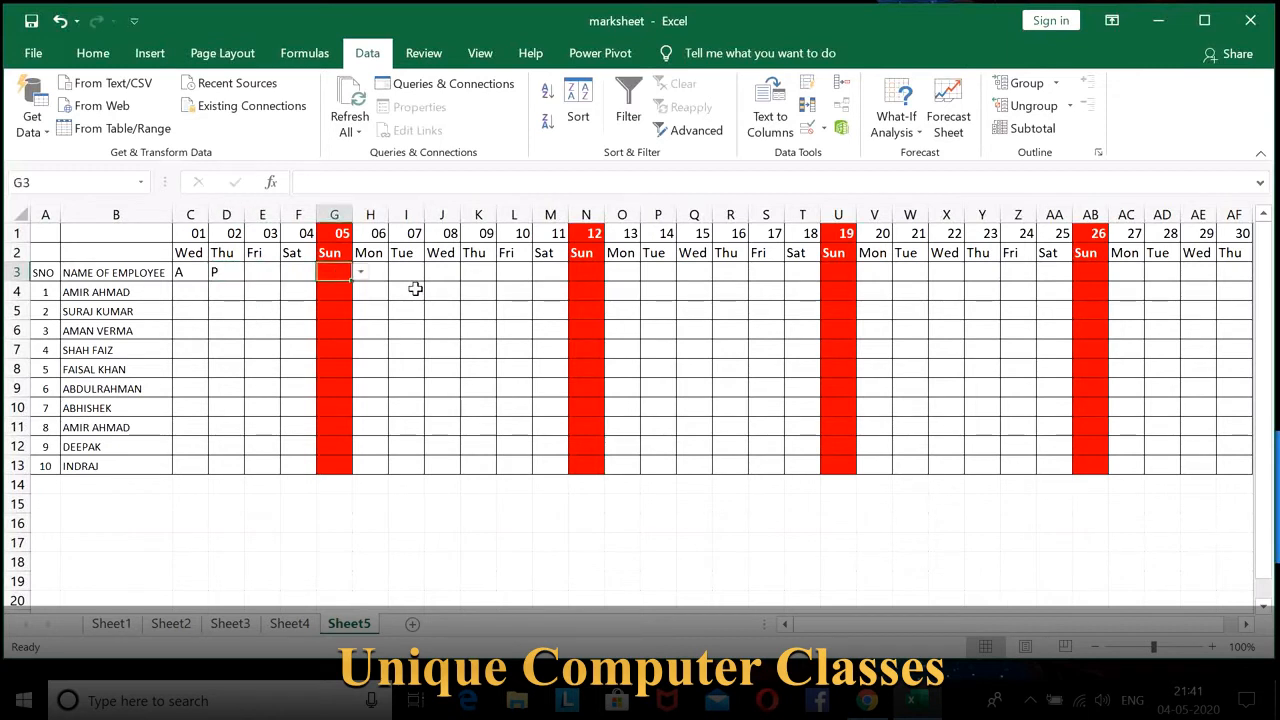
text(H)
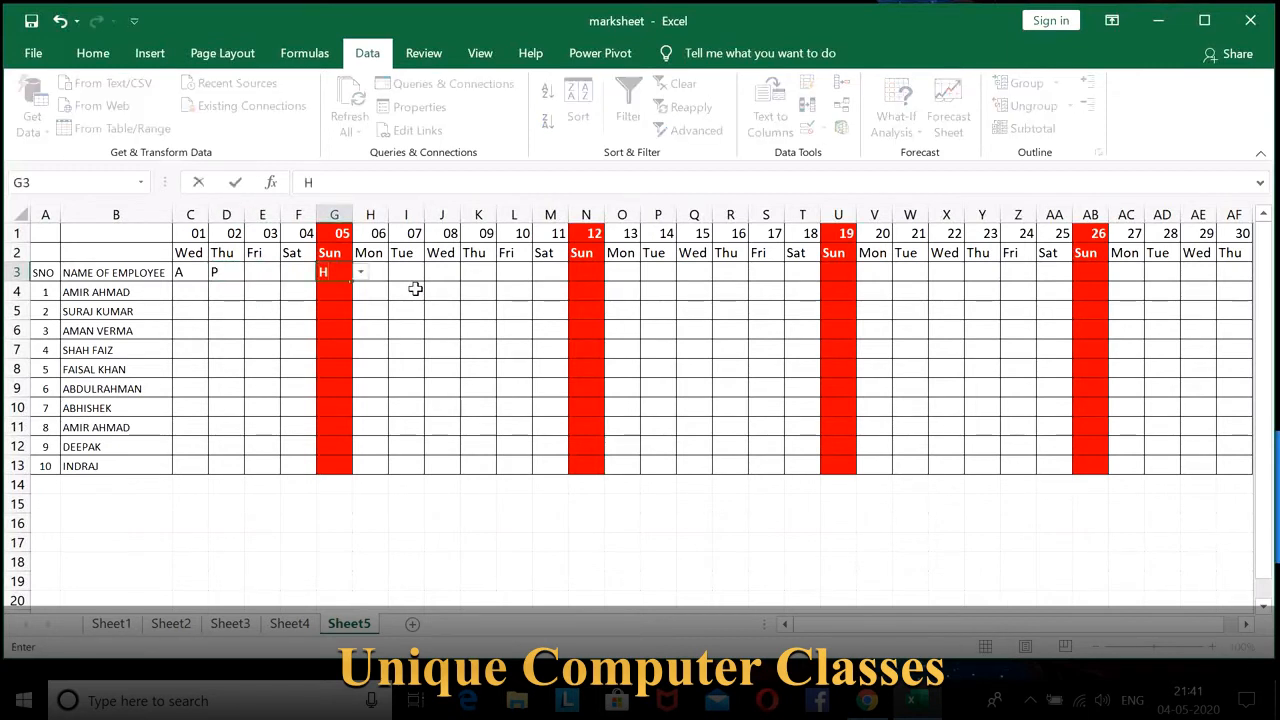
key(Return)
Step: Try to enter the unlisted value D in cell E3 to test the validation, and cancel the entry
key(Left)
key(Left)
key(Left)
key(Up)
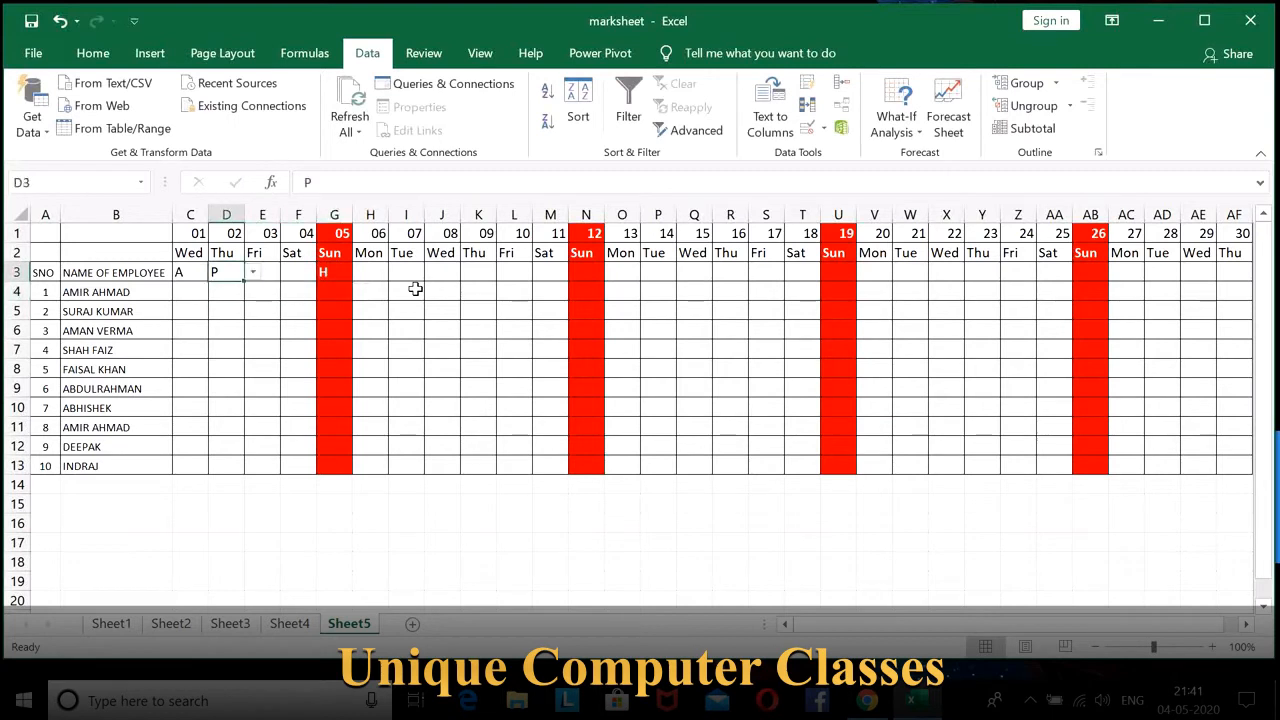
key(Right)
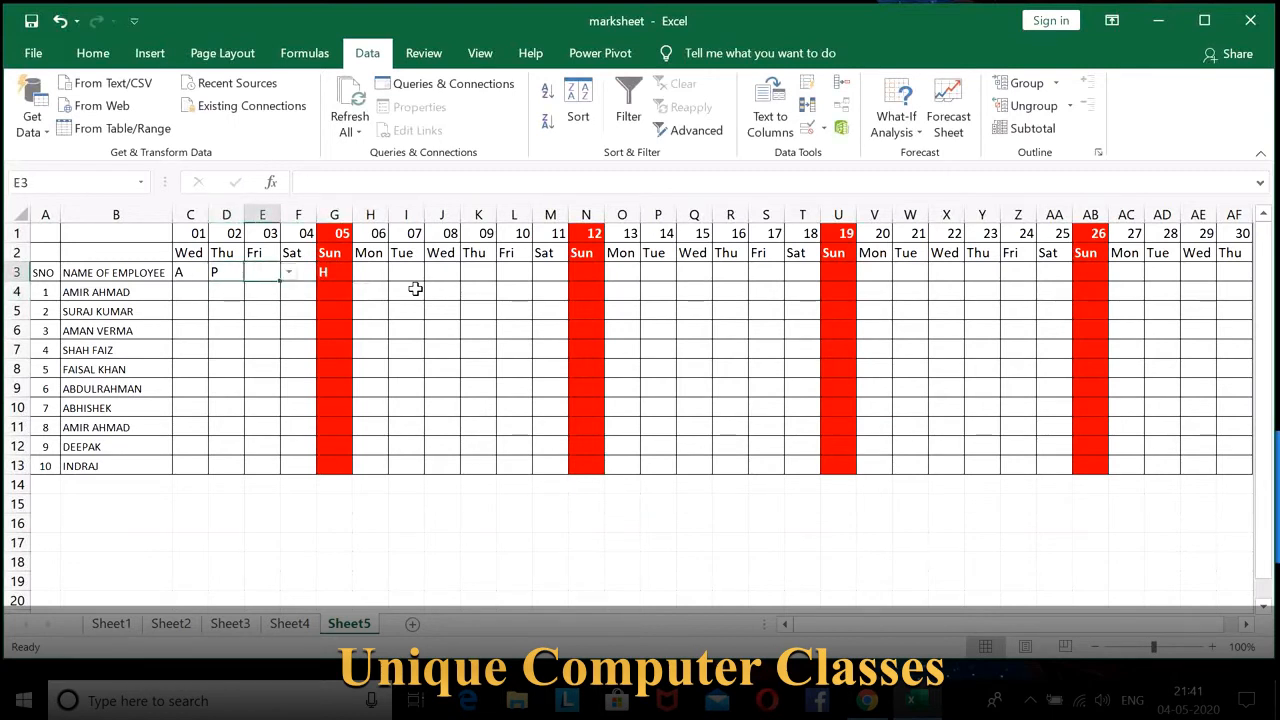
text(D)
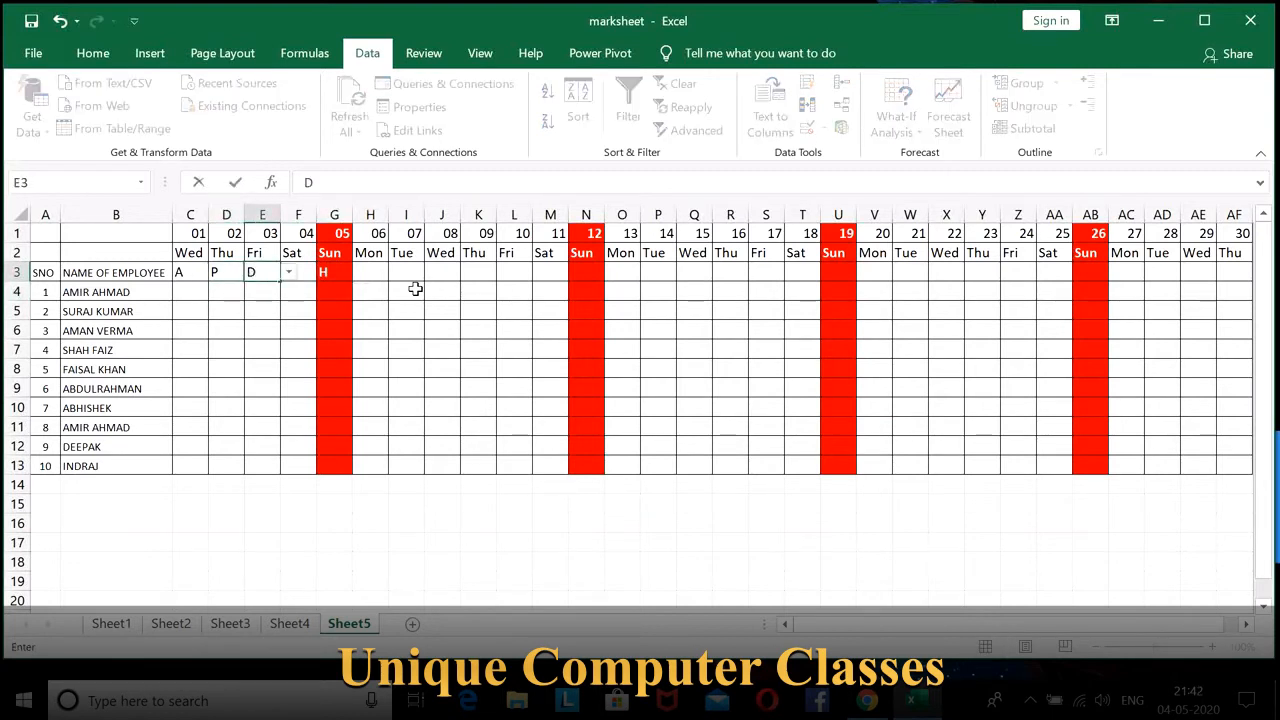
key(Return)
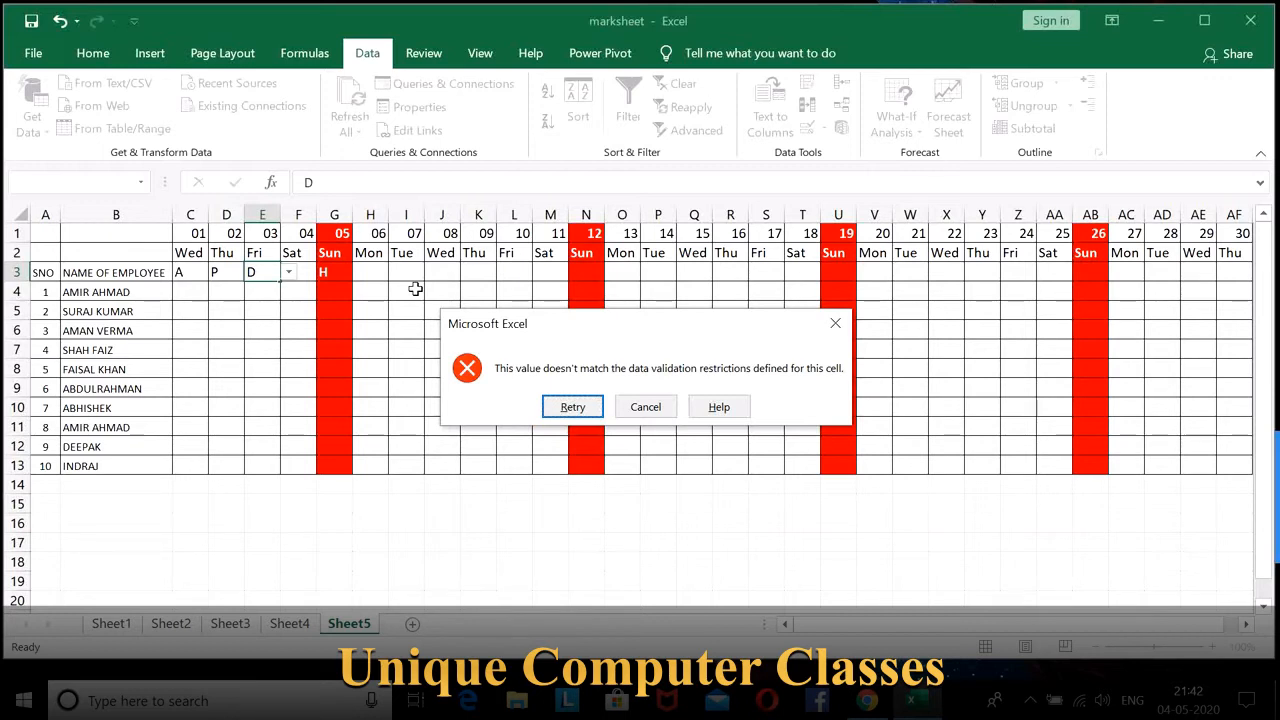
key(Escape)
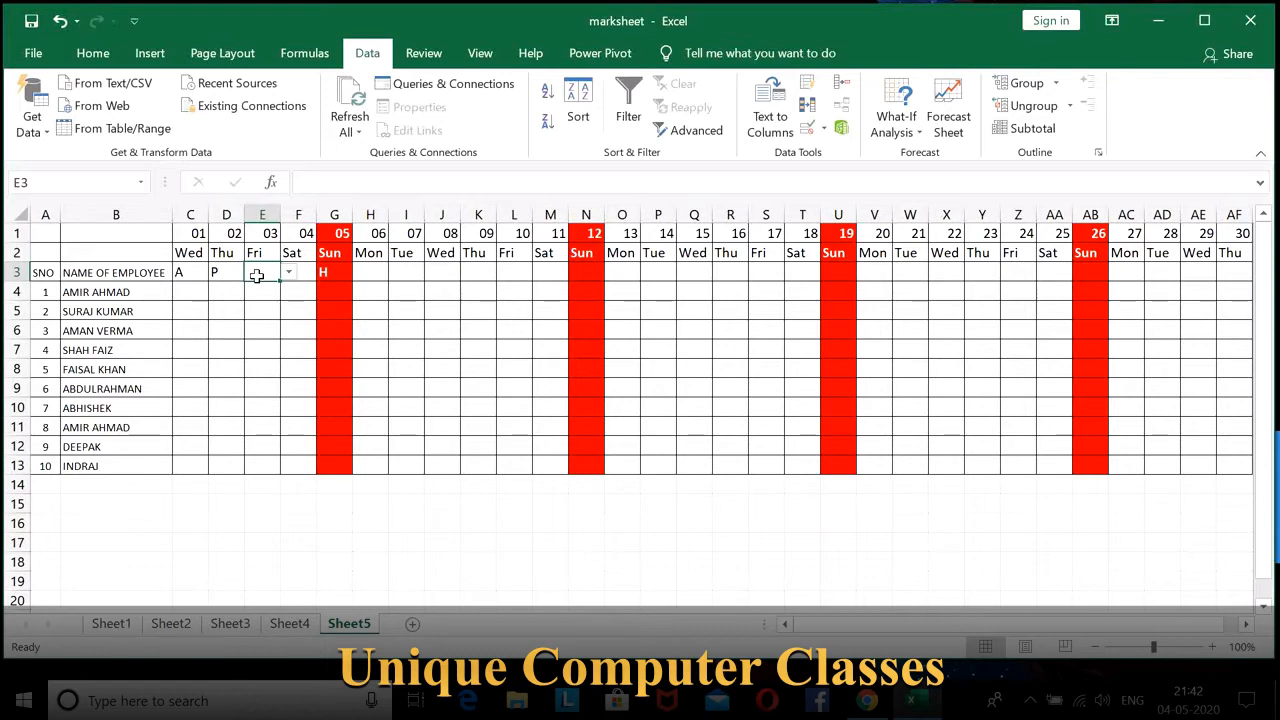
Step: Enter P in every cell of E3:E13 for Friday the 3rd
text(P)
key(Return)
text(P)
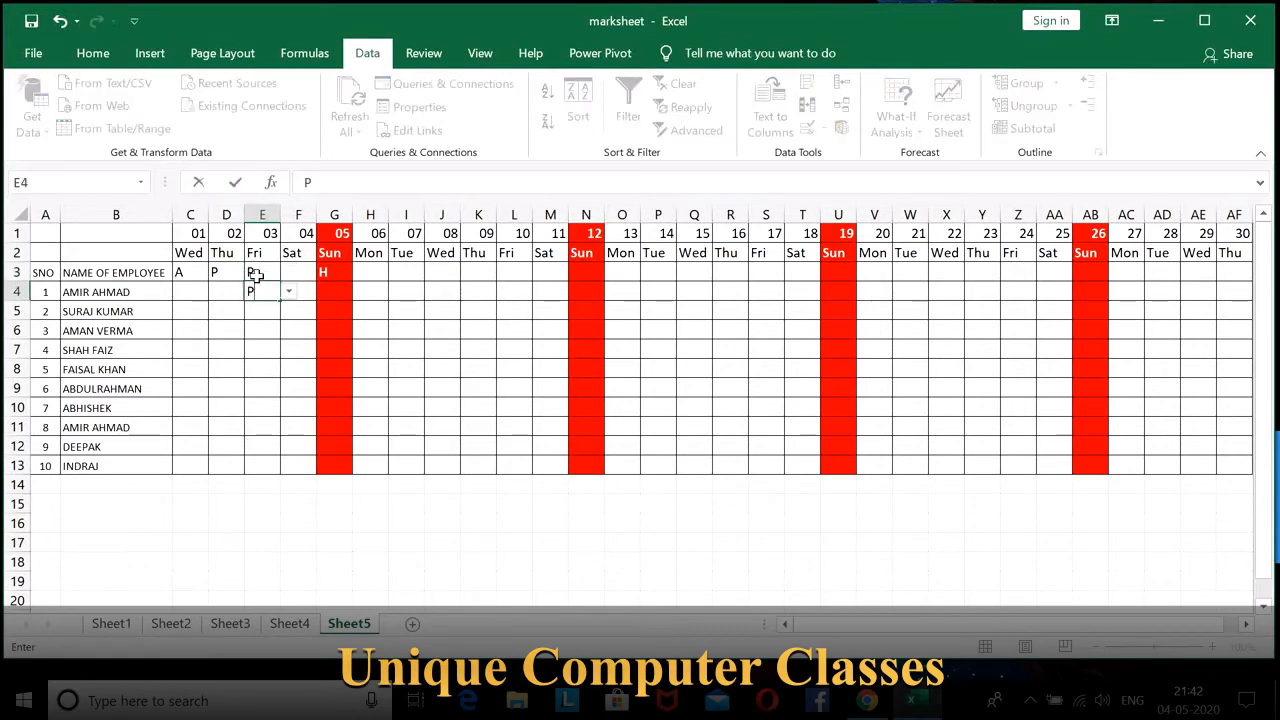
key(Return)
text(P P P P P P P)
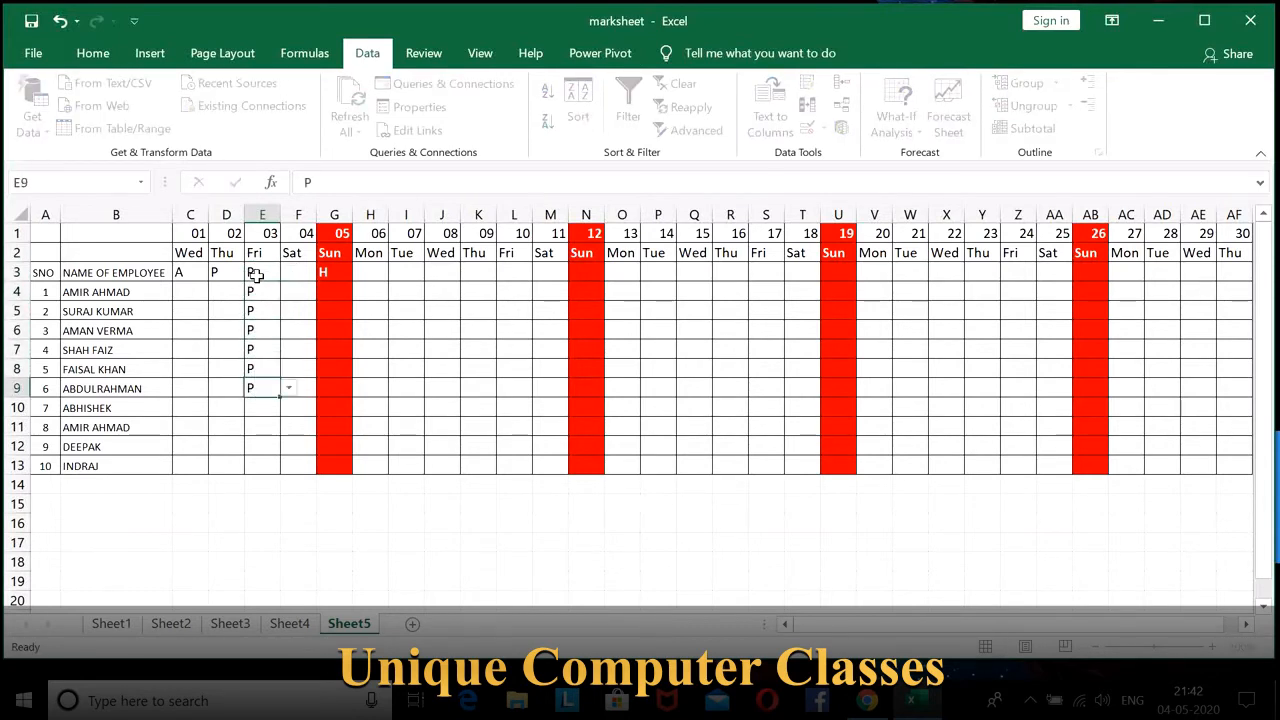
text( P P)
key(Up)
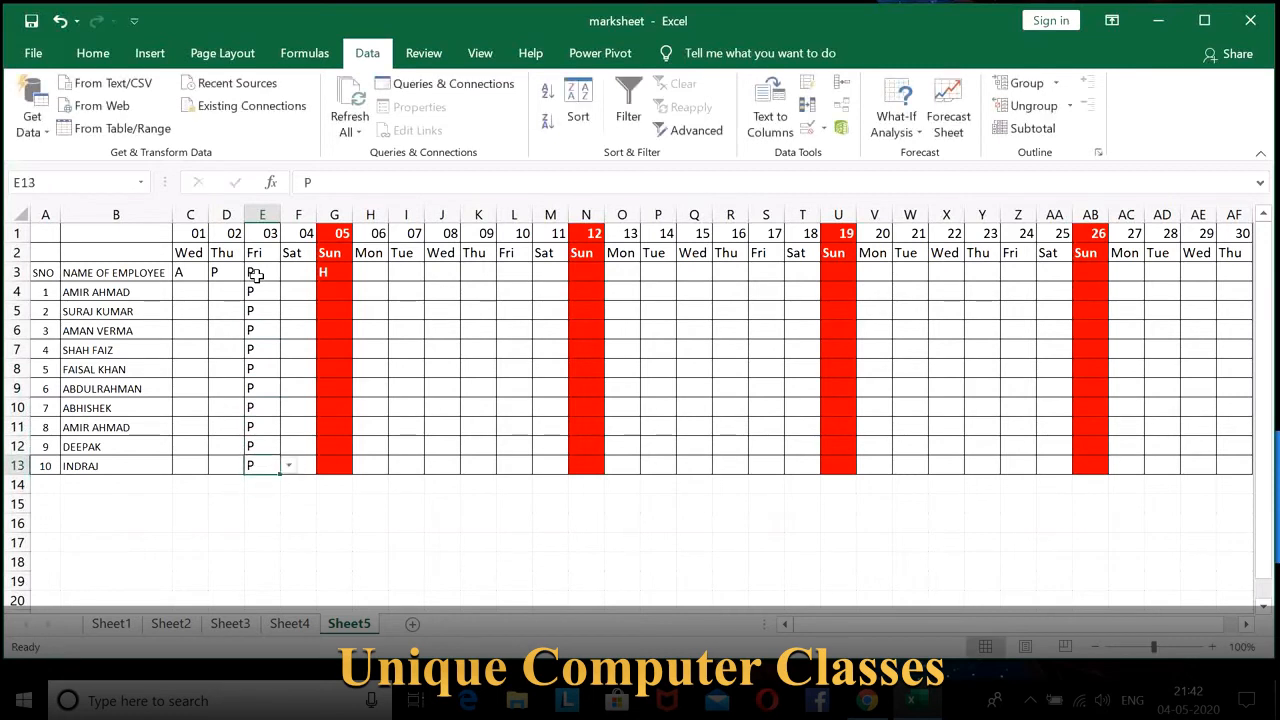
Step: Enter P in F3 for Saturday the 4th and fill it down to F13
click(293, 272)
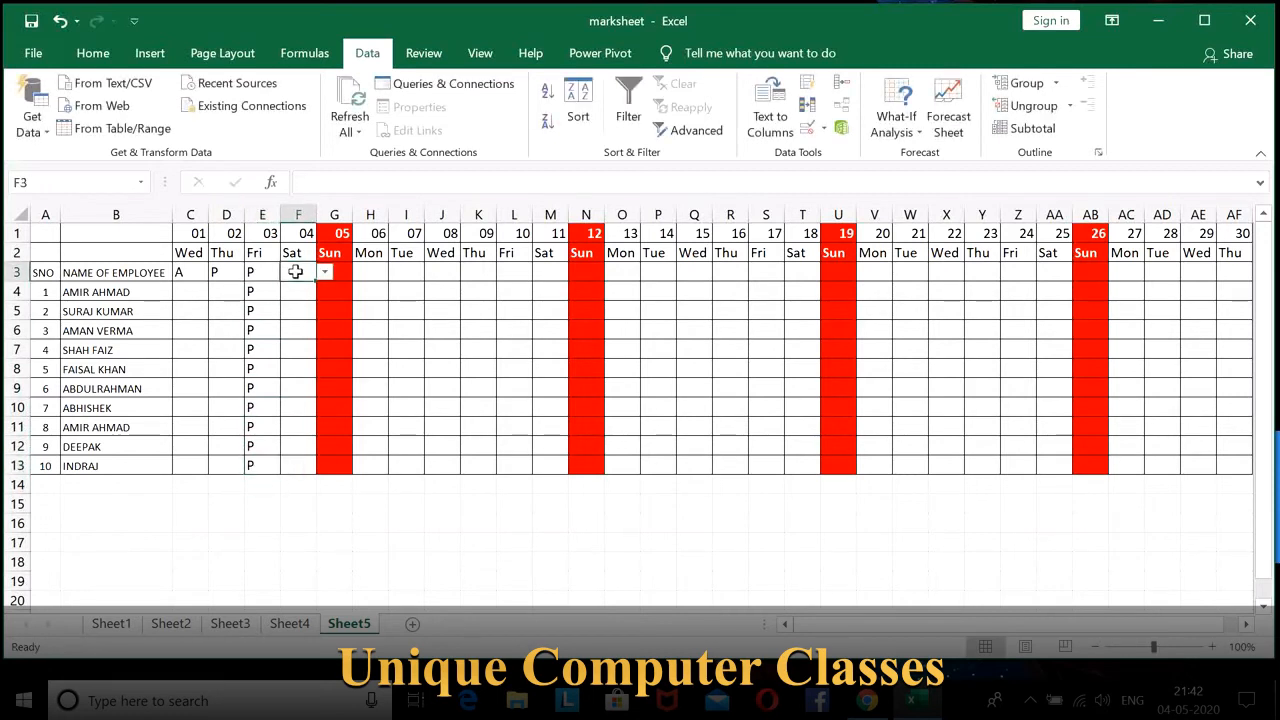
text(P)
key(Return)
key(Up)
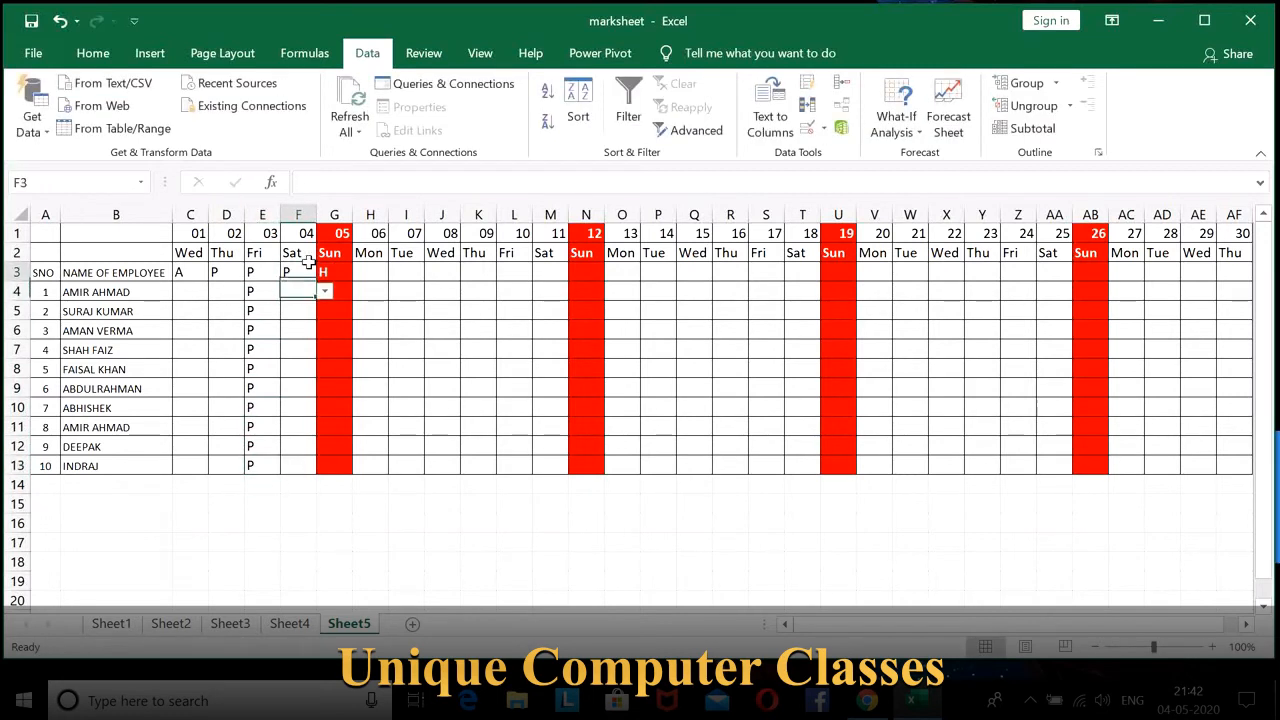
drag(312, 286, 312, 478)
Step: Fill the P in D3 down to D13 and the A in C3 down to C13
click(220, 277)
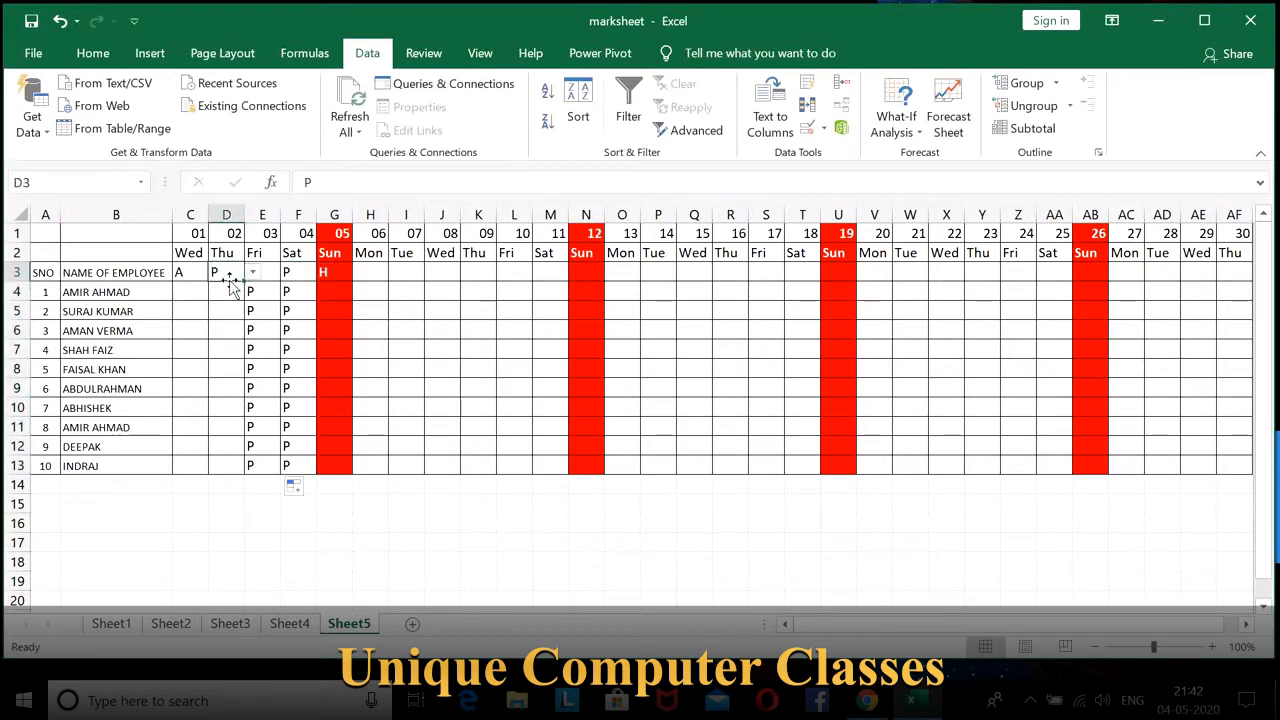
drag(242, 281, 240, 470)
click(182, 272)
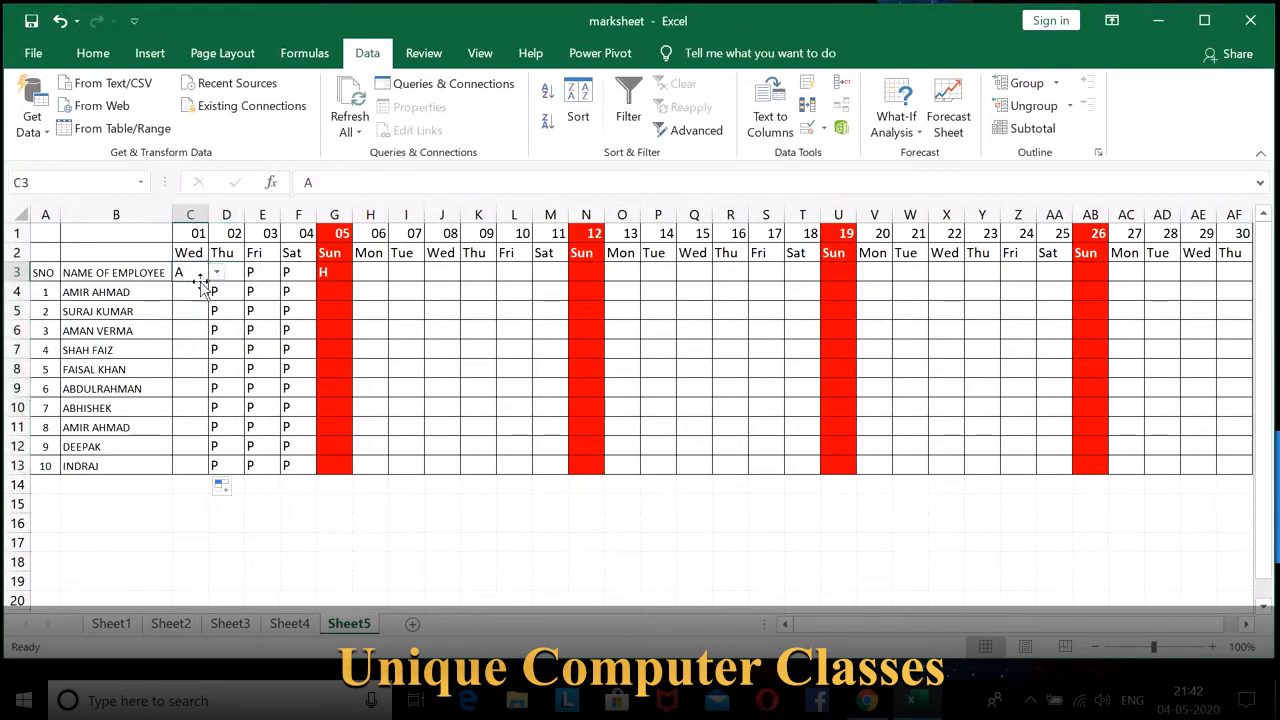
drag(206, 283, 194, 476)
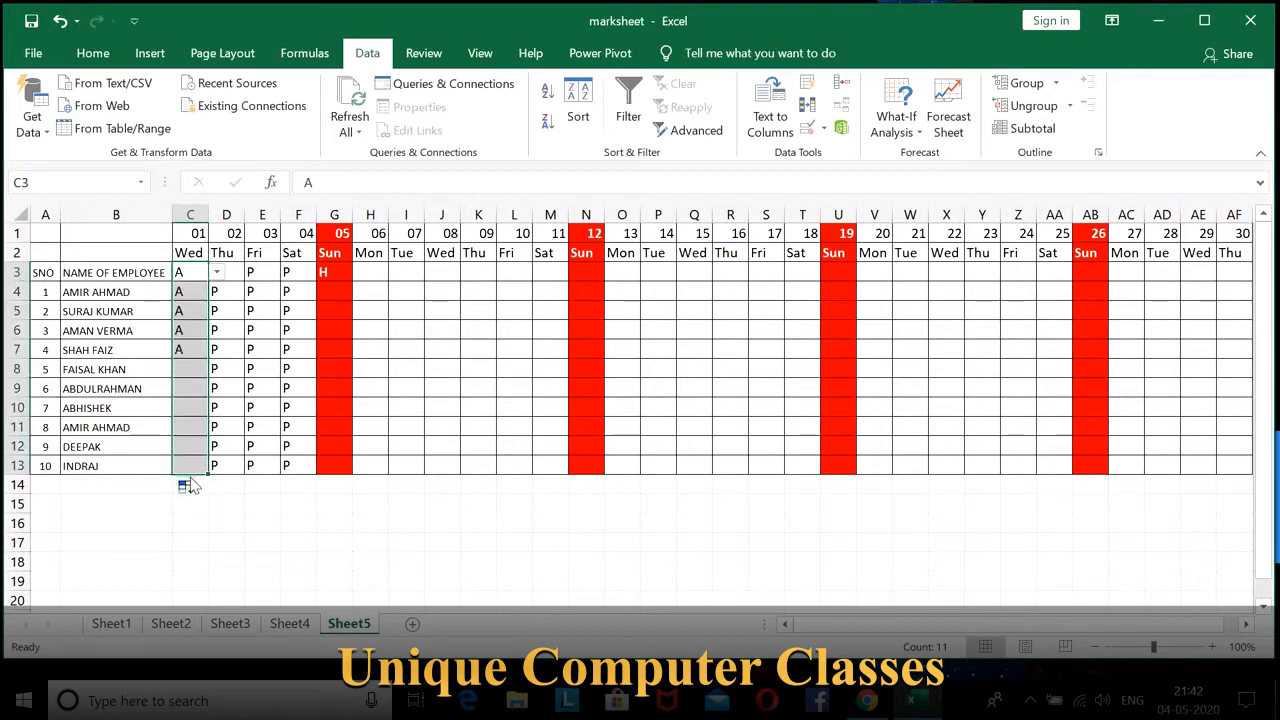
Step: Enter P in H3:M3 for the 6th to the 11th and fill the entries down to row 13
click(375, 274)
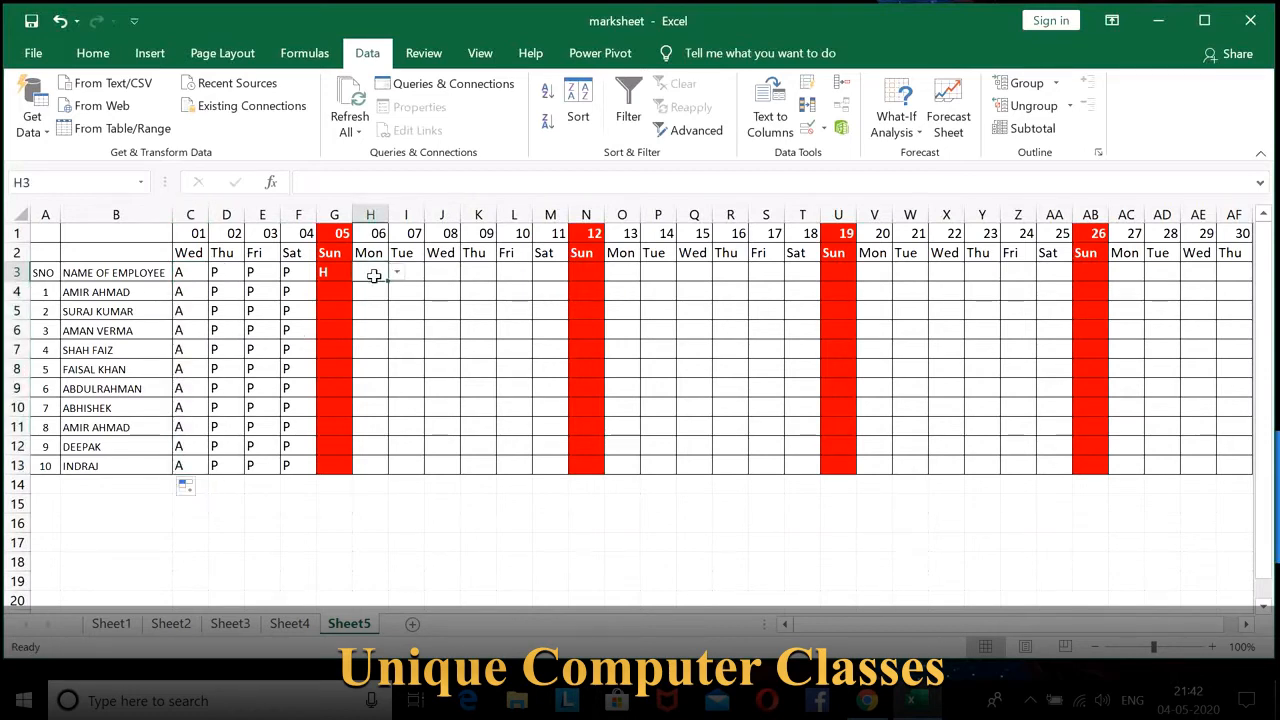
text(P	P	P	P	P)
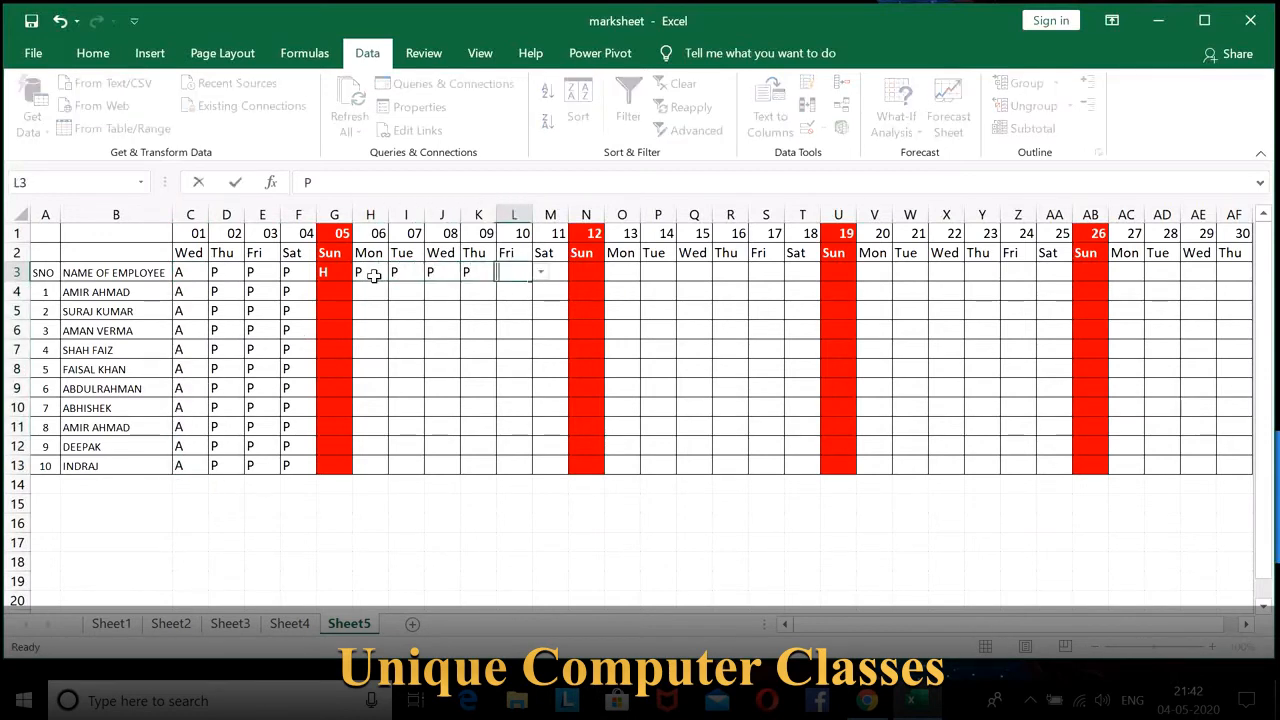
key(Tab)
text(P)
key(Tab)
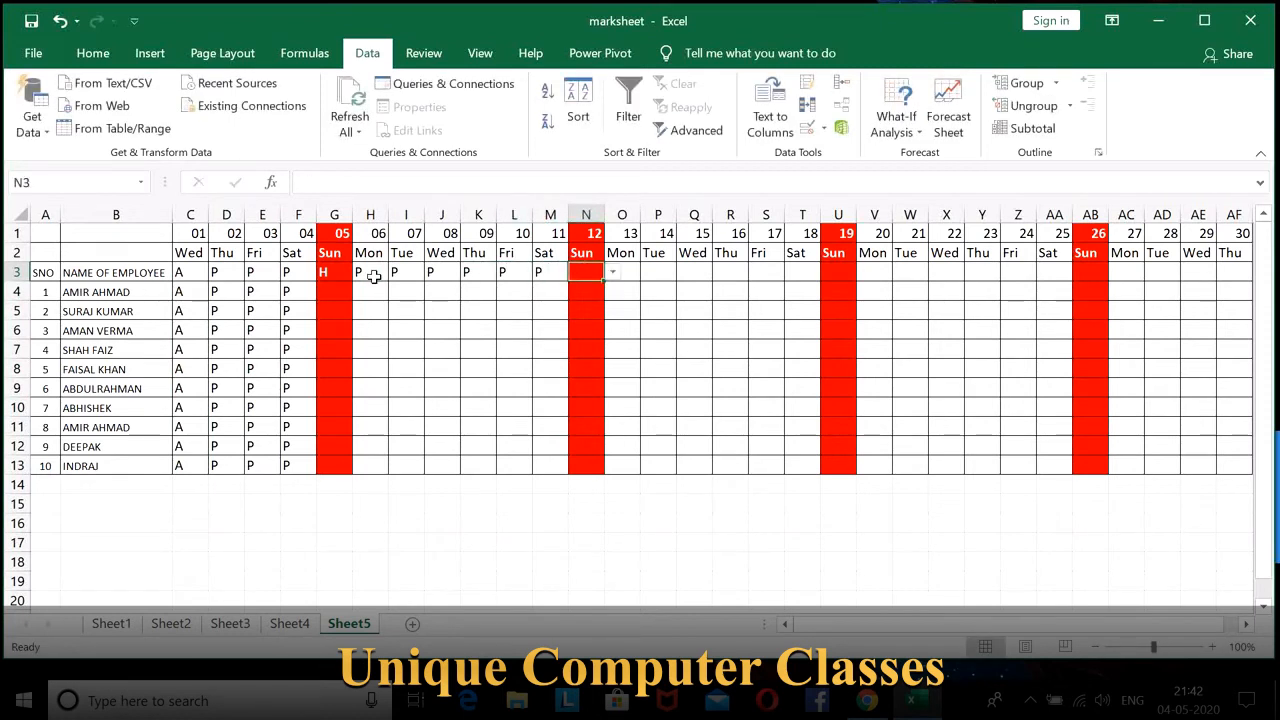
drag(373, 277, 578, 481)
Step: Enter P in O3:T3 for the 13th to the 18th and fill the entries down to row 13
click(620, 272)
text(P)
key(Tab)
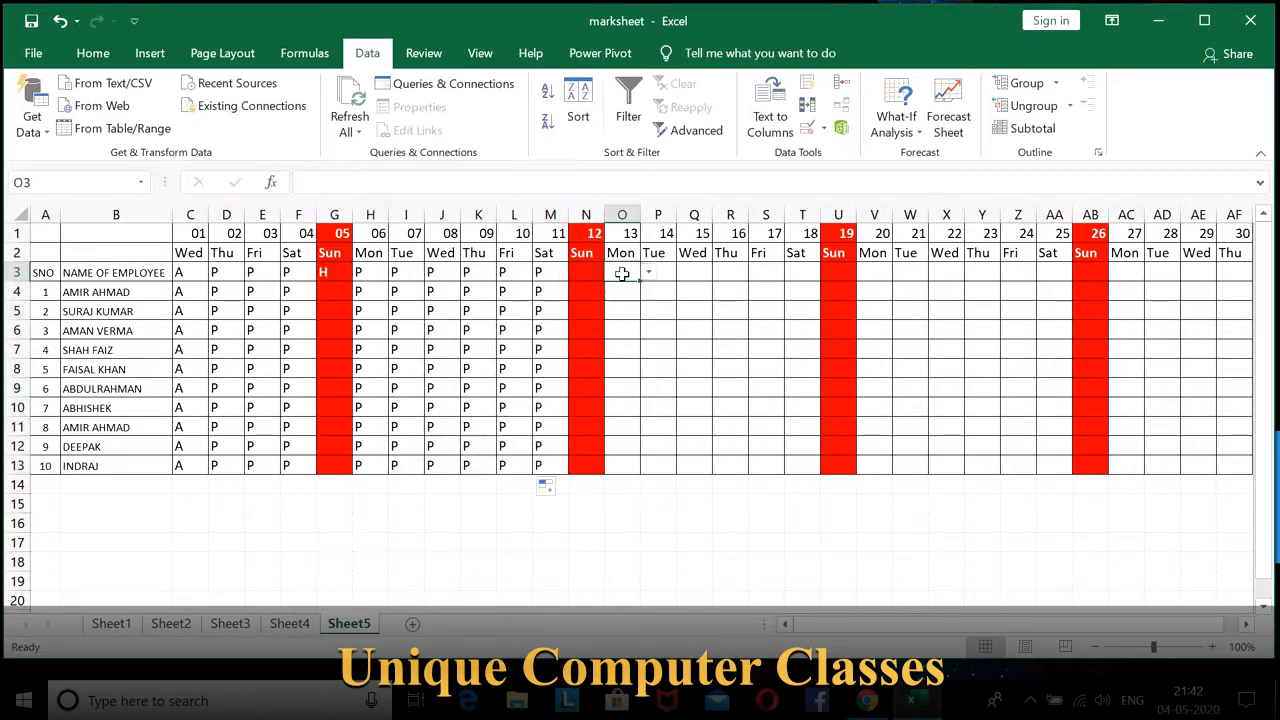
text(P)
key(Tab)
text(P)
key(Tab)
text(P)
key(Tab)
text(P)
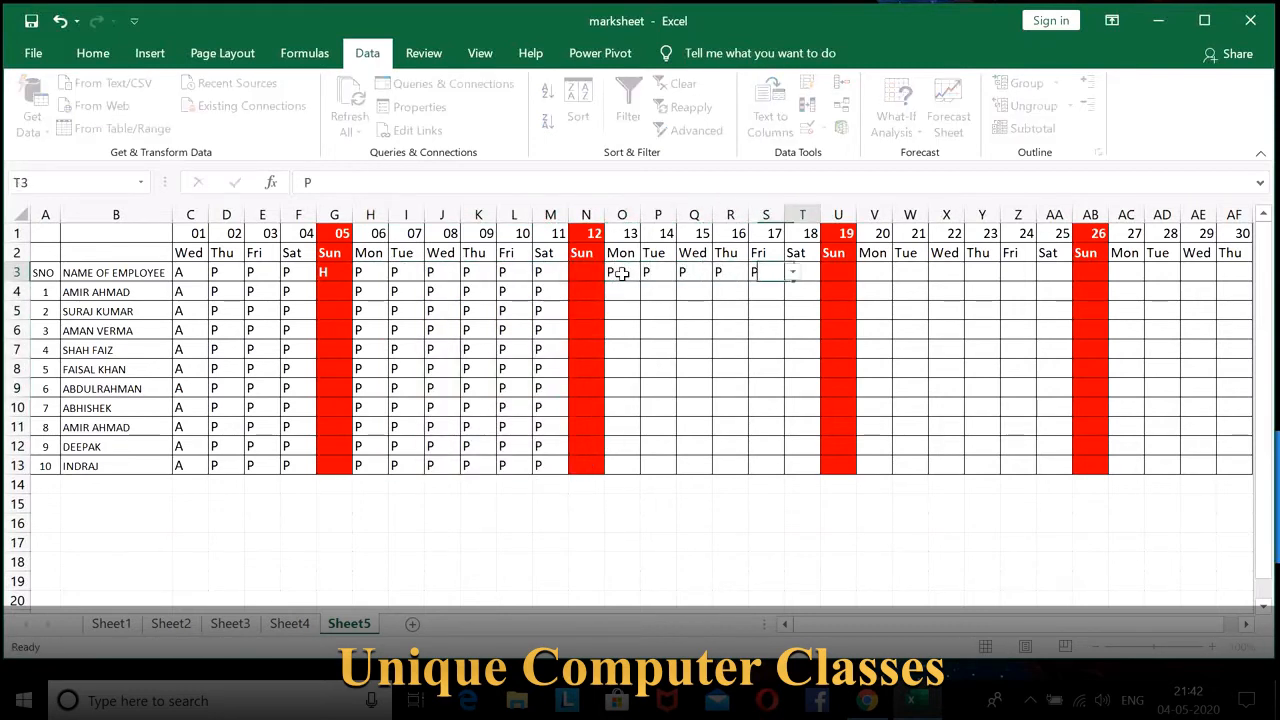
key(Tab)
text(P)
key(Tab)
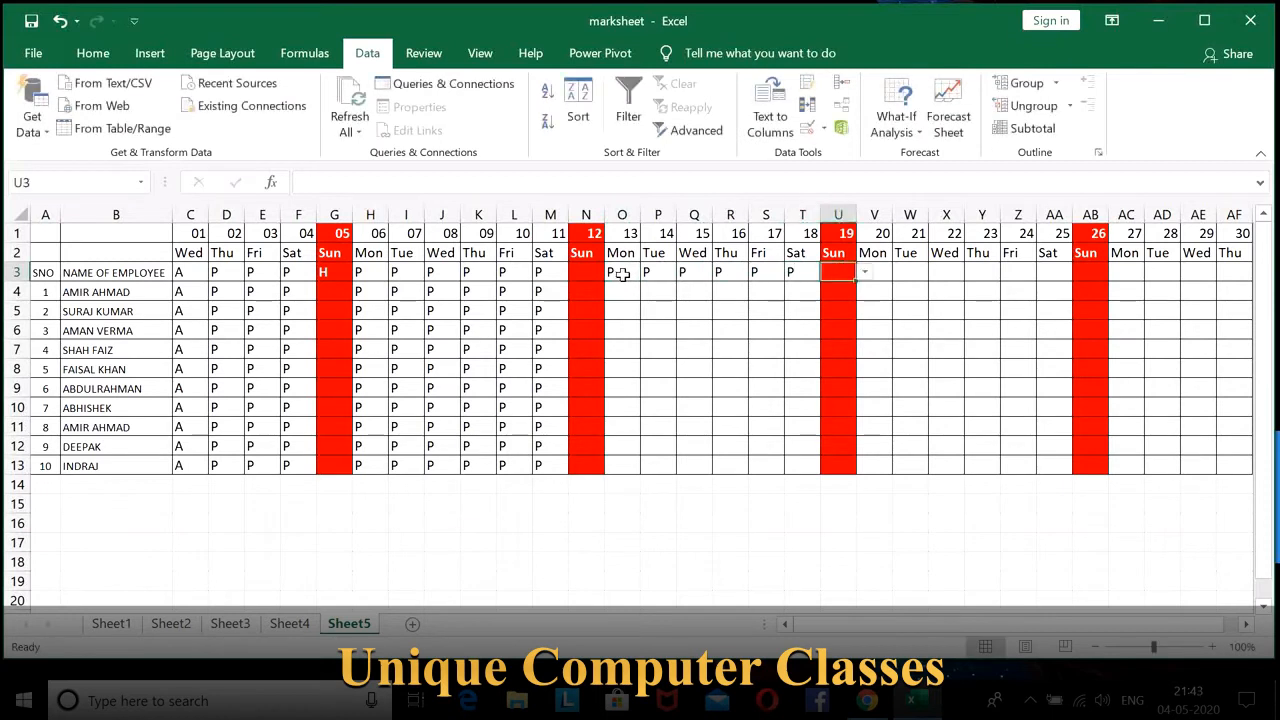
drag(622, 274, 826, 474)
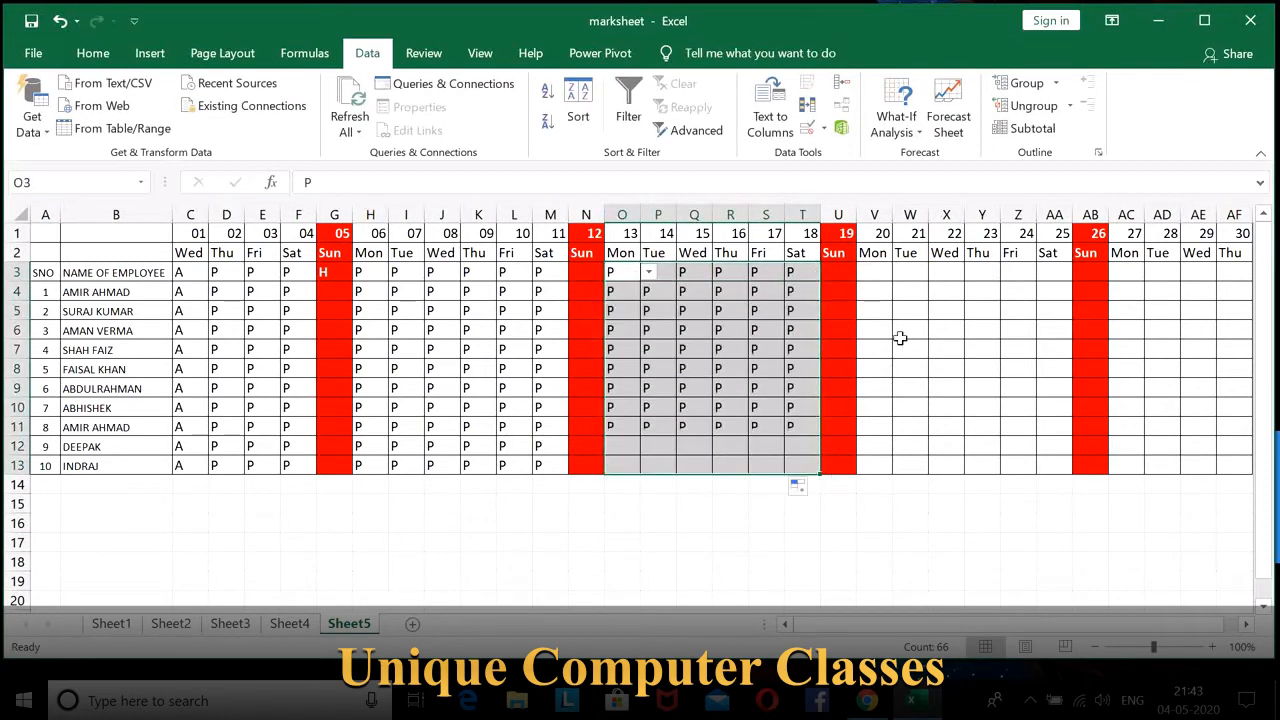
Step: Enter P in V3:V5 for Monday the 20th
click(872, 273)
text(P)
key(Return)
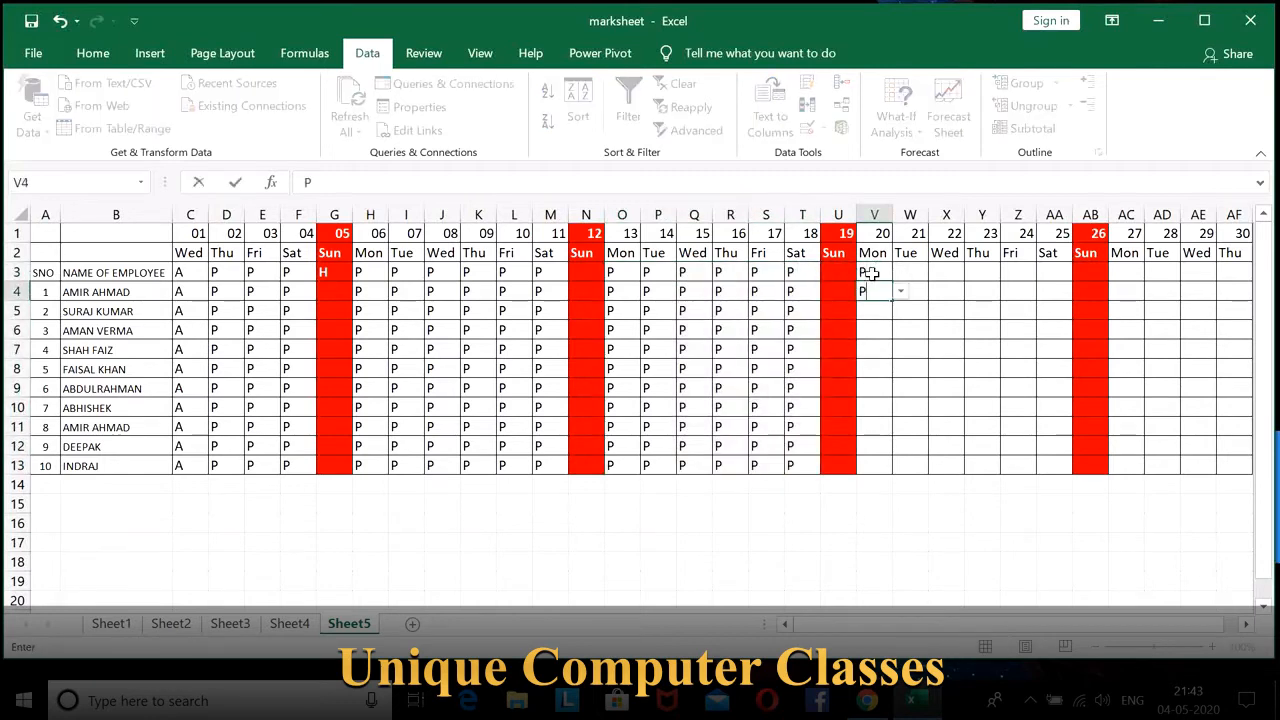
text(P)
key(Return)
text(P)
click(872, 273)
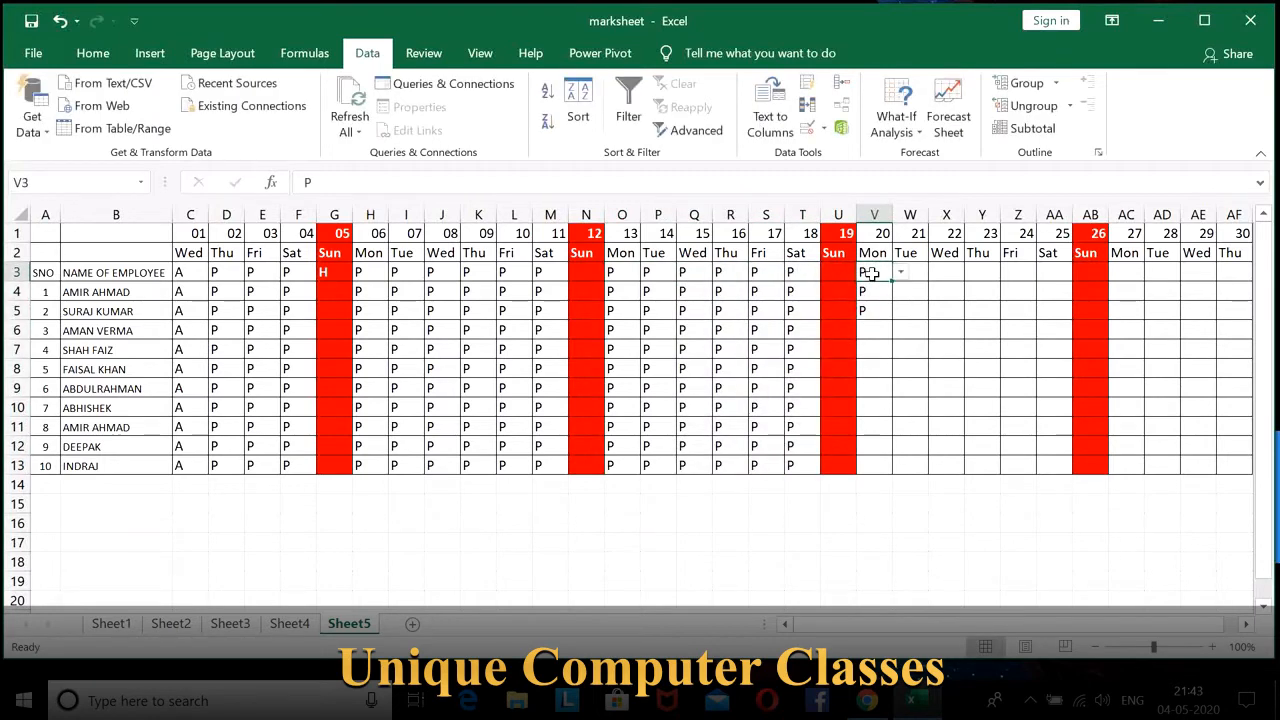
Step: Enter P in W3:AA3 for the 21st to the 25th and fill V3:AA3 down to row 13
key(Tab)
text(P)
key(Tab)
text(P)
key(Tab)
text(P)
key(Tab)
text(P)
key(Tab)
text(P)
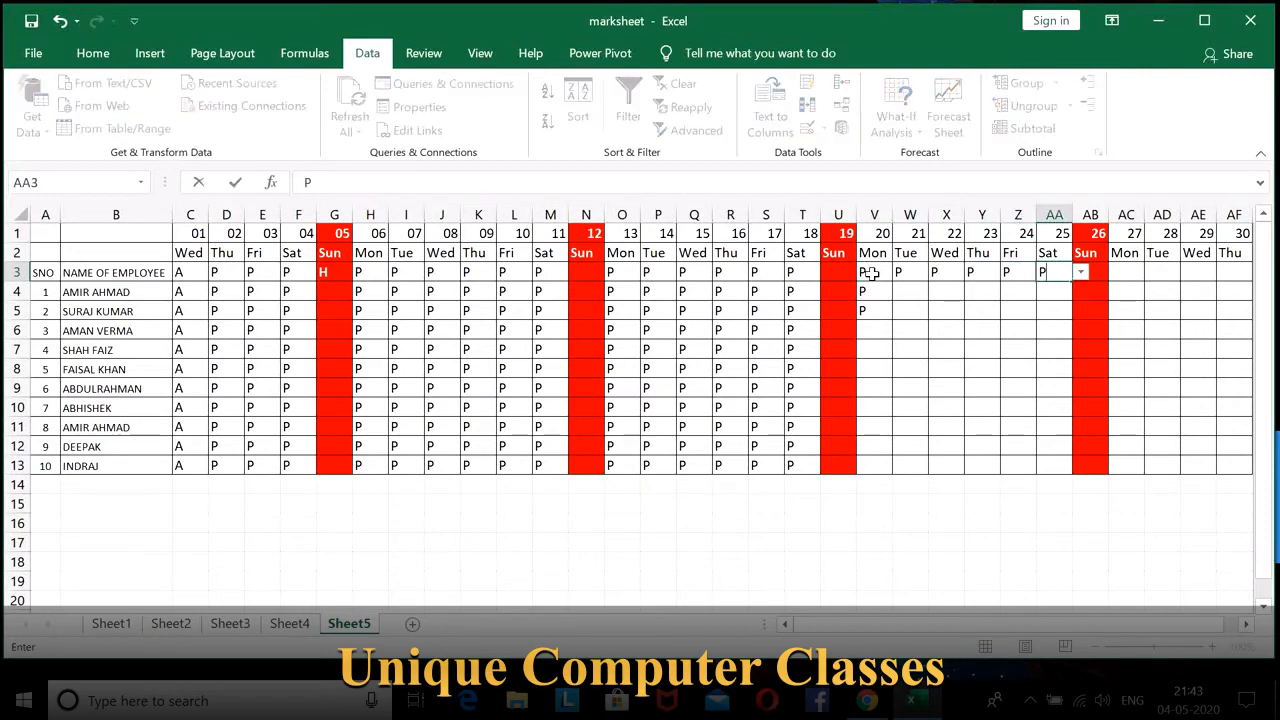
key(Tab)
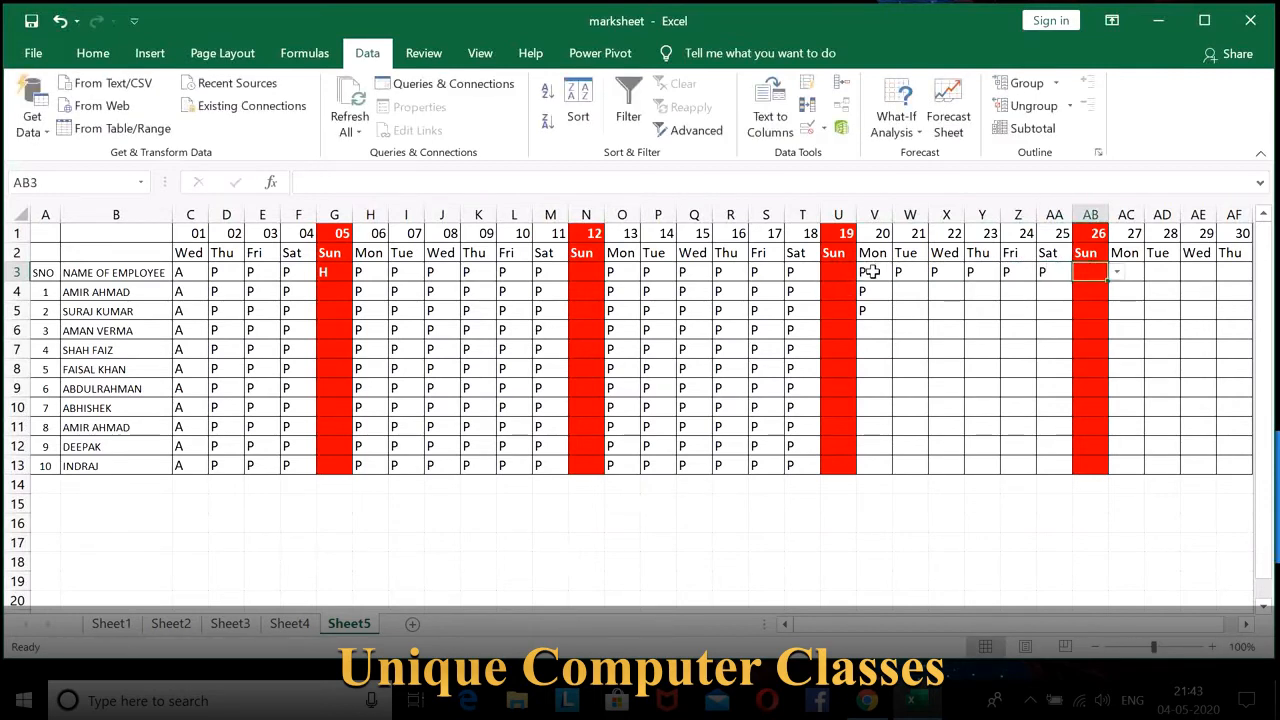
drag(872, 273, 1064, 468)
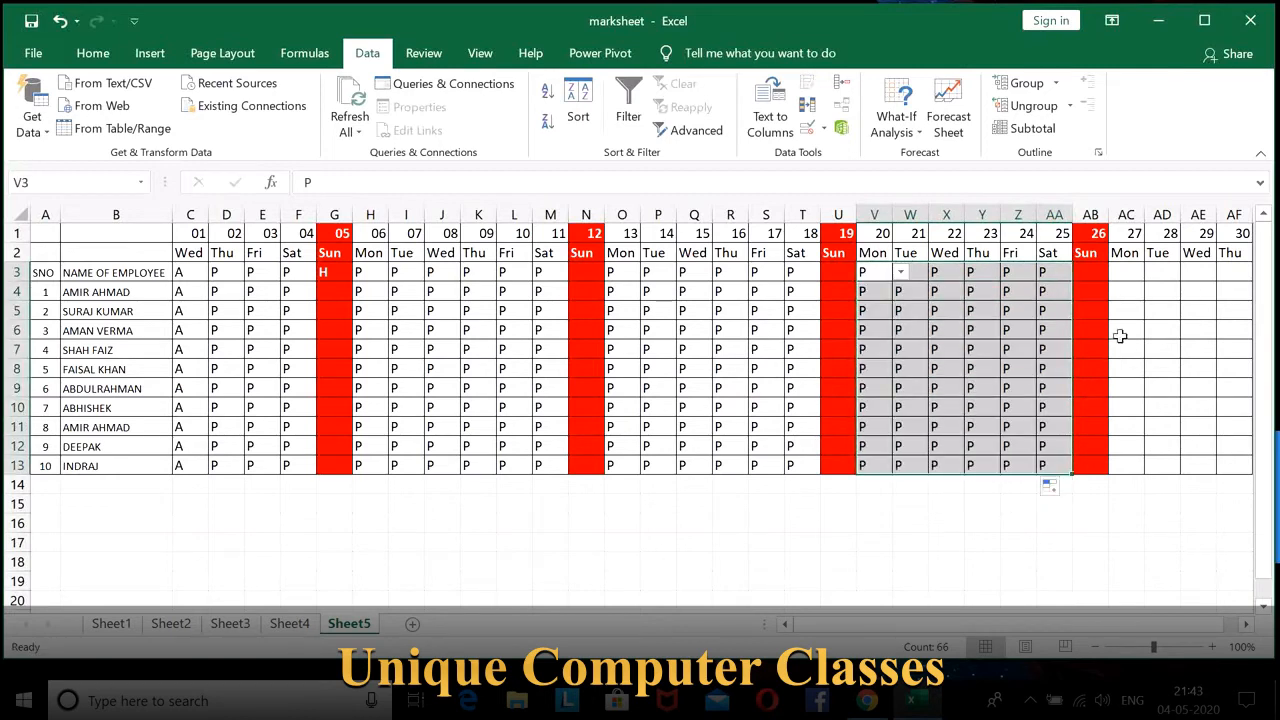
Step: Enter P in AC3:AF3 for the 27th to the 30th and fill the entries down to row 13
click(1125, 271)
text(P)
key(Tab)
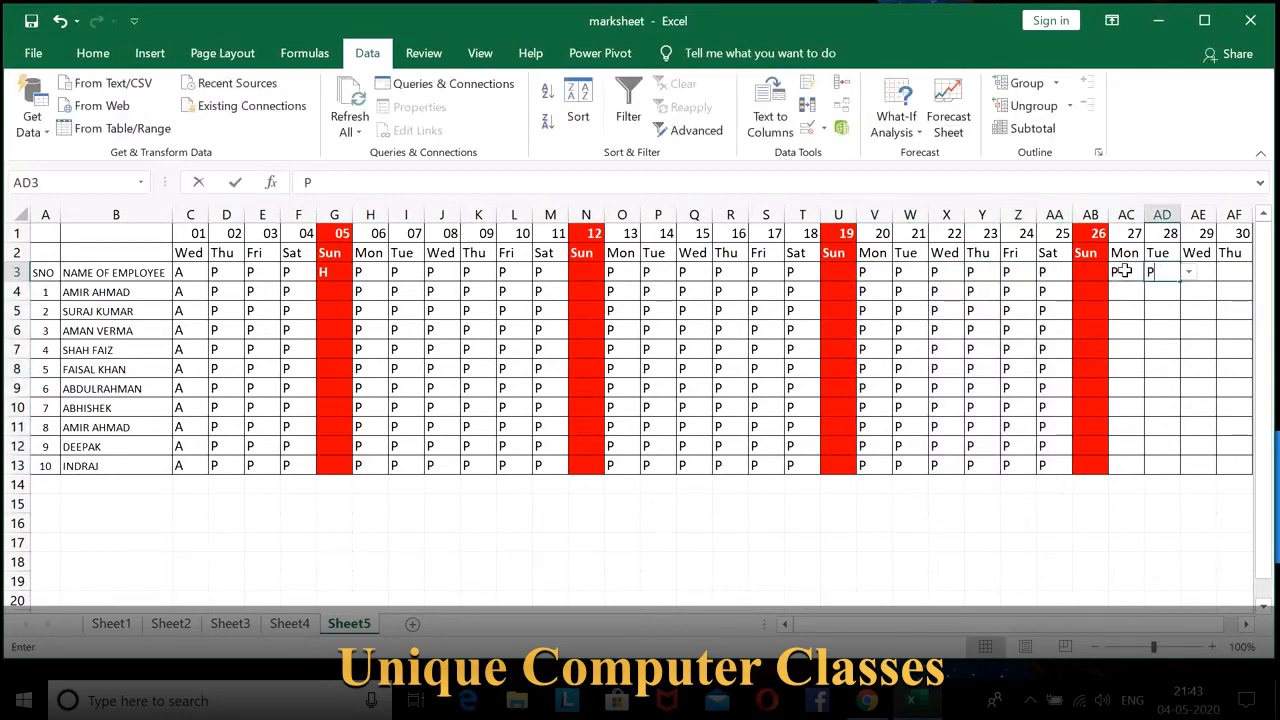
text(P)
key(Tab)
text(P)
key(Tab)
text(P)
key(Tab)
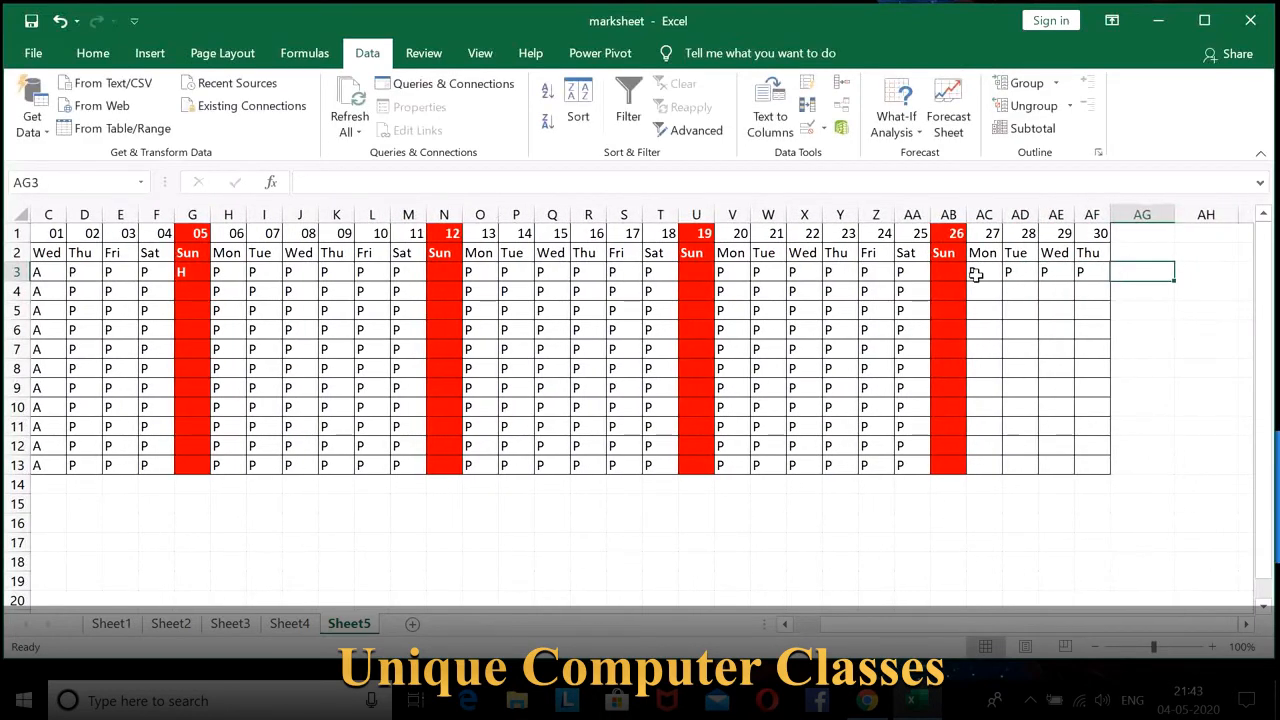
drag(978, 271, 1112, 470)
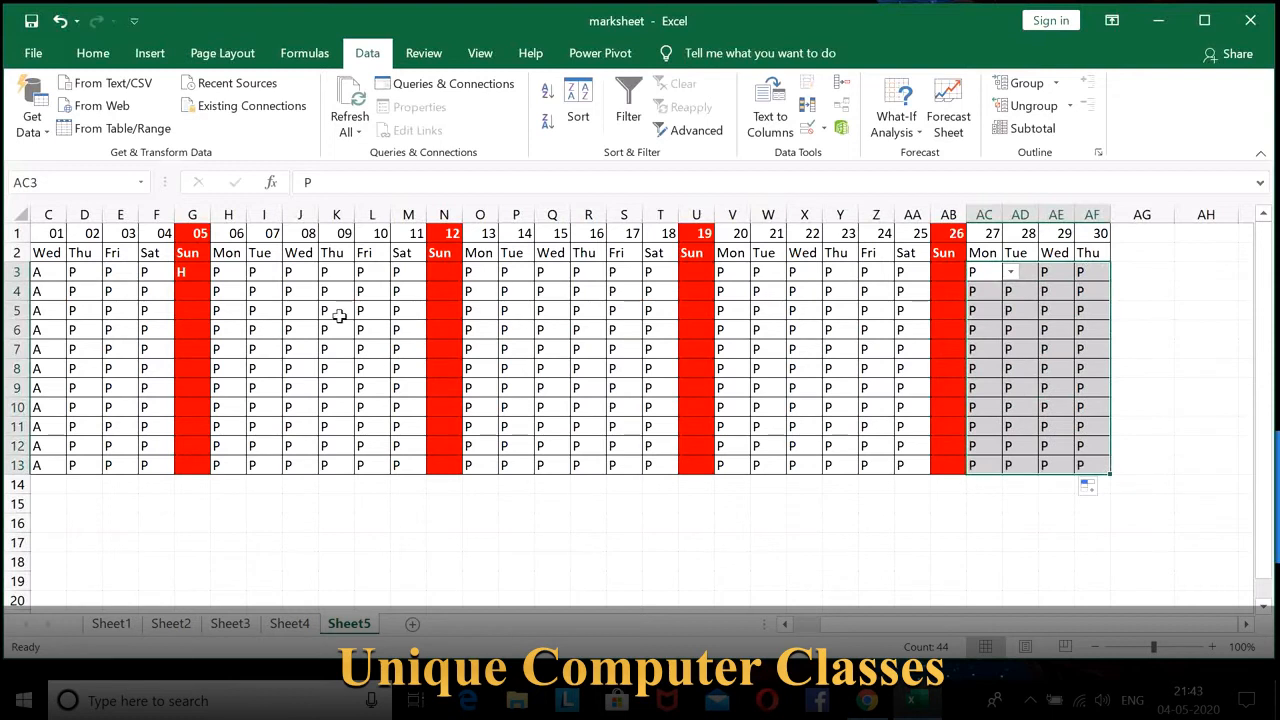
Step: Fill the H in G3 down to G13, and enter H in N3 and fill it down to N13
click(200, 278)
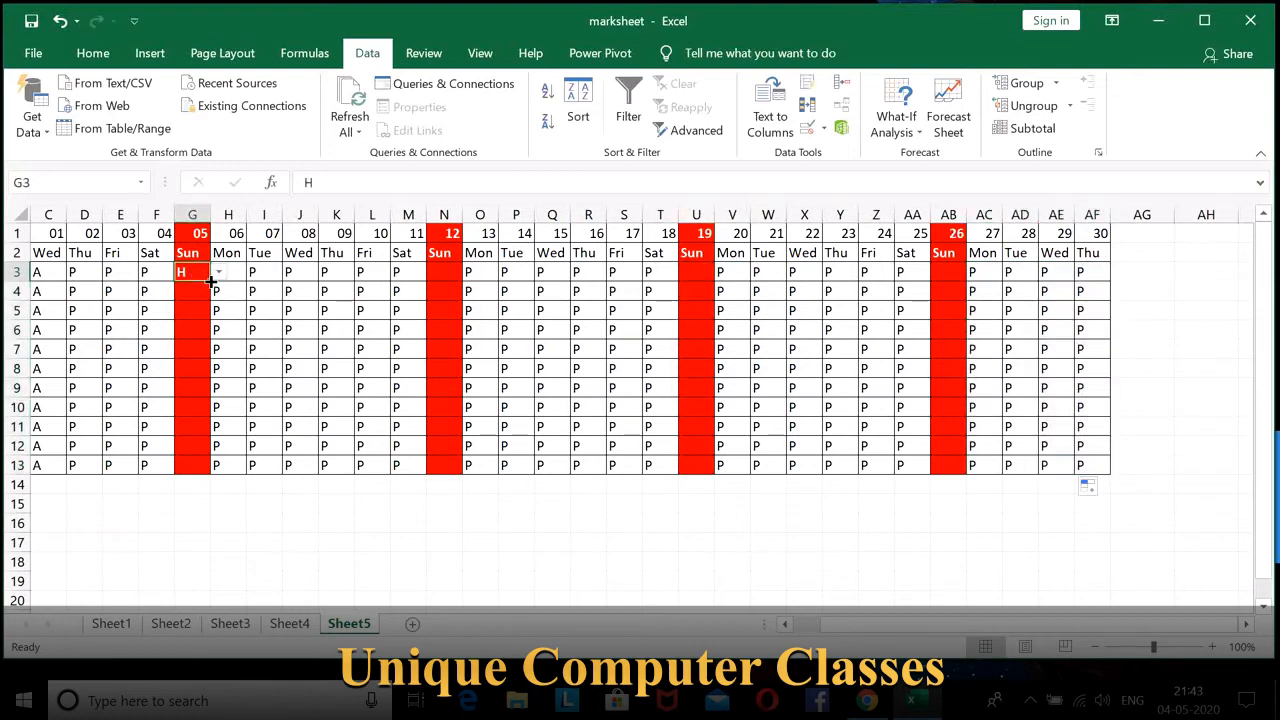
drag(210, 283, 213, 466)
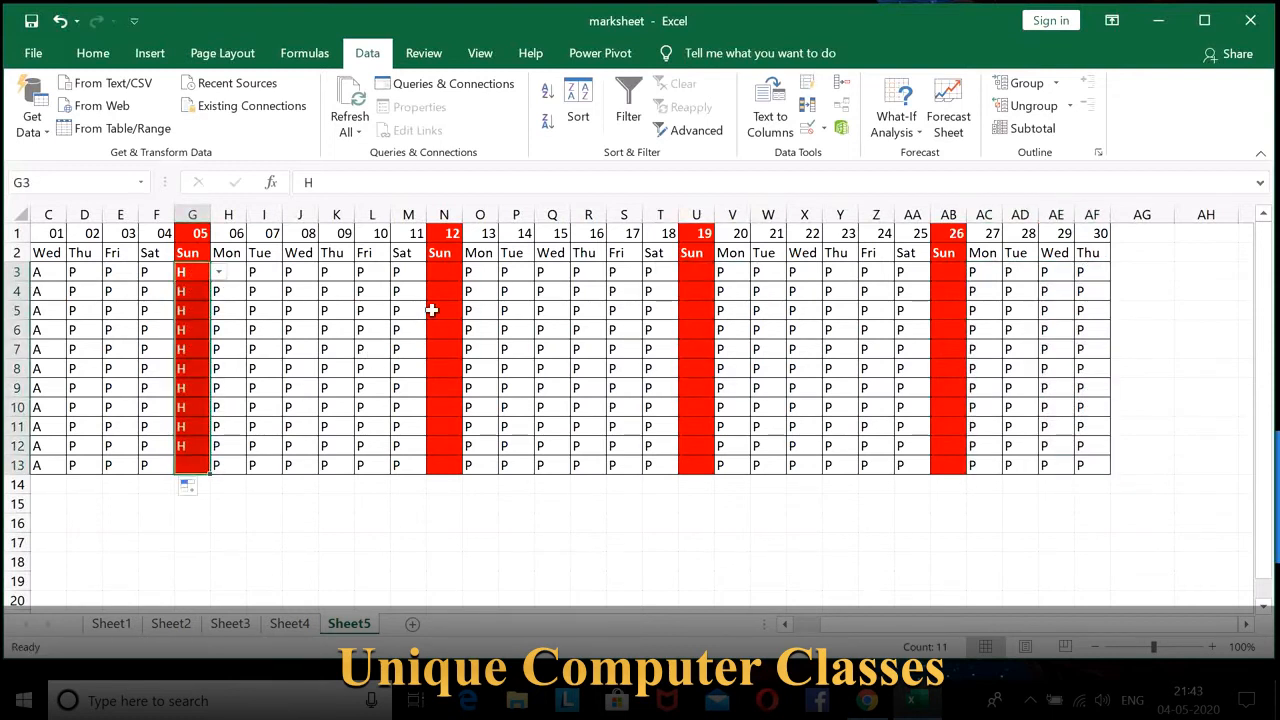
click(443, 271)
text(H)
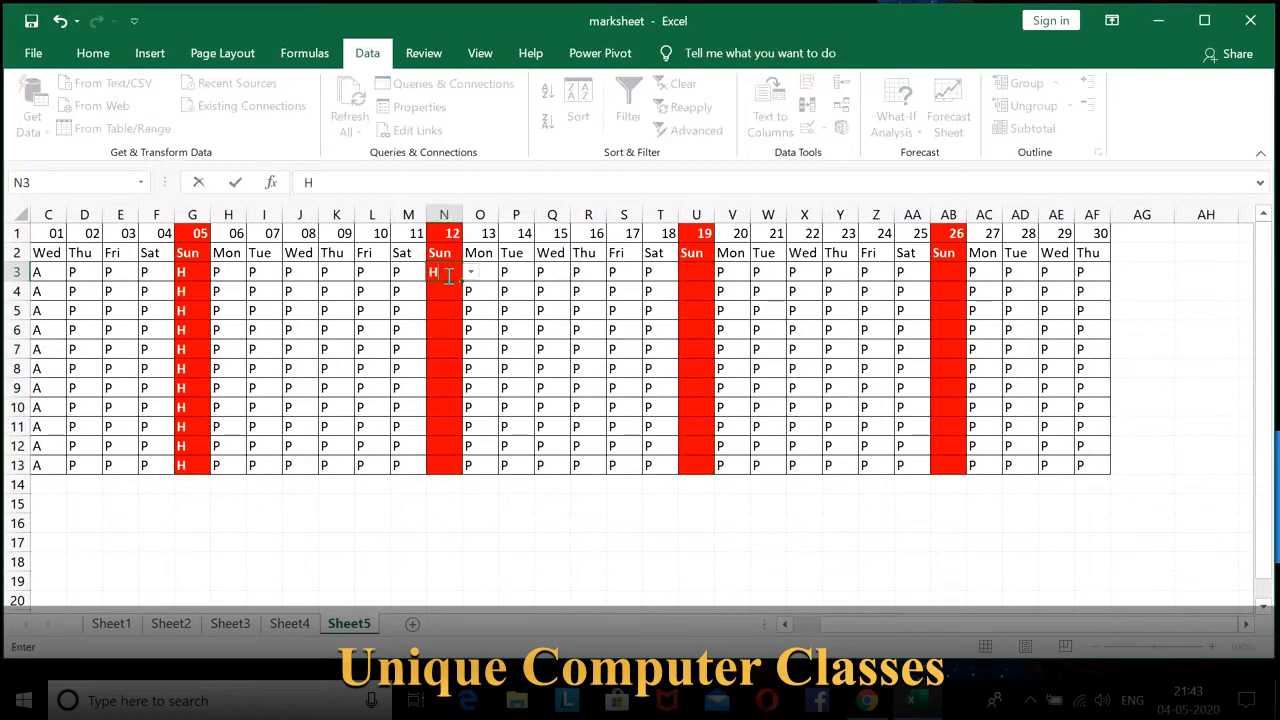
key(Return)
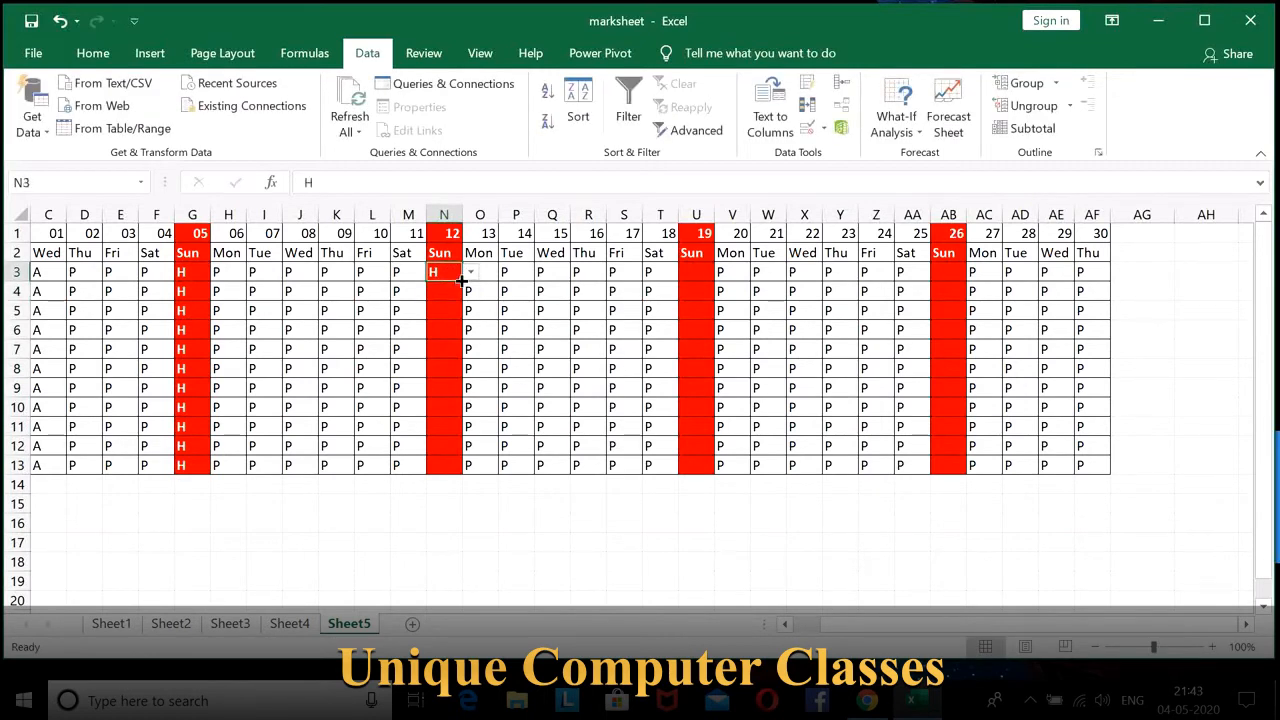
drag(462, 281, 468, 475)
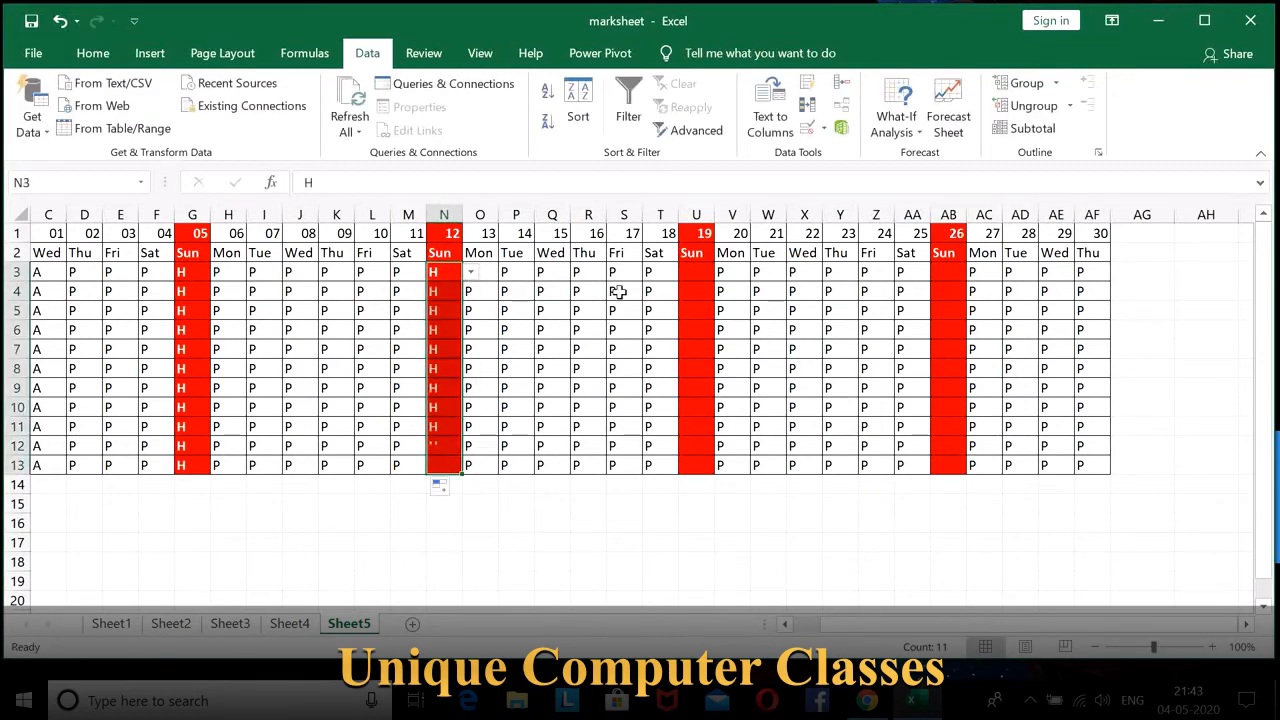
Step: Enter H in U3 and AB3 for the last two Sundays and fill each down to row 13
click(700, 270)
text(H)
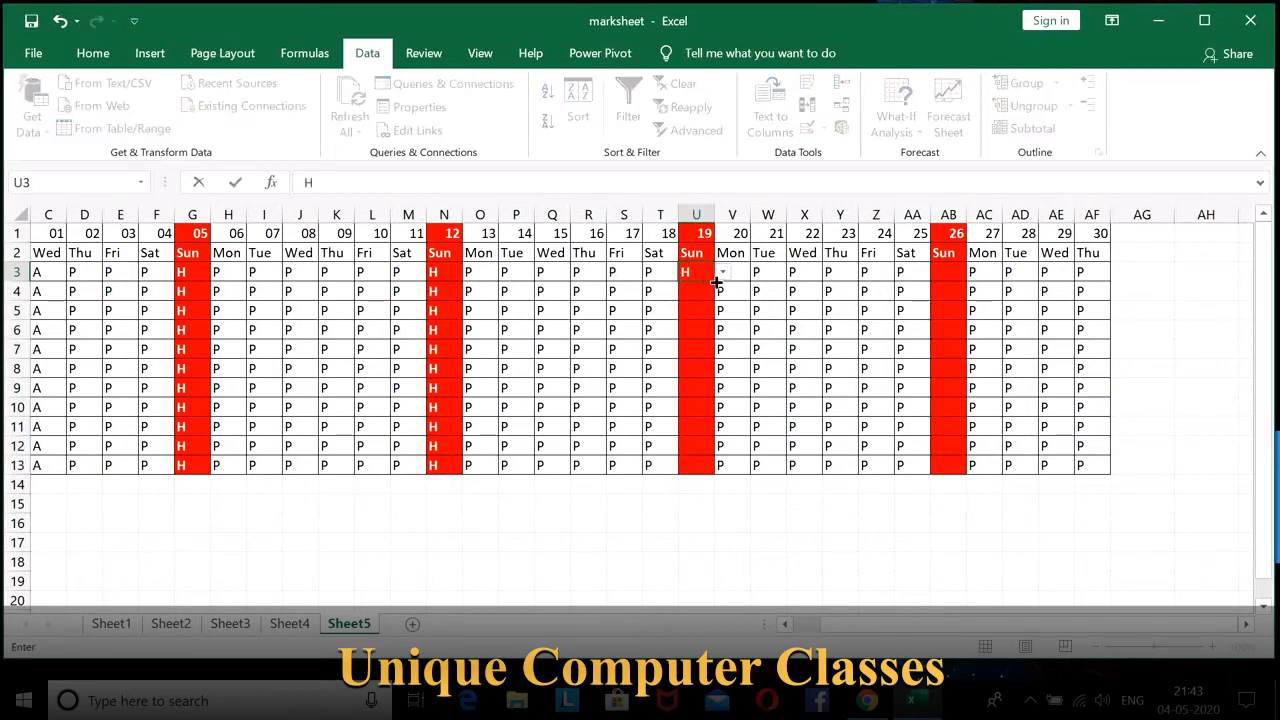
drag(717, 283, 726, 466)
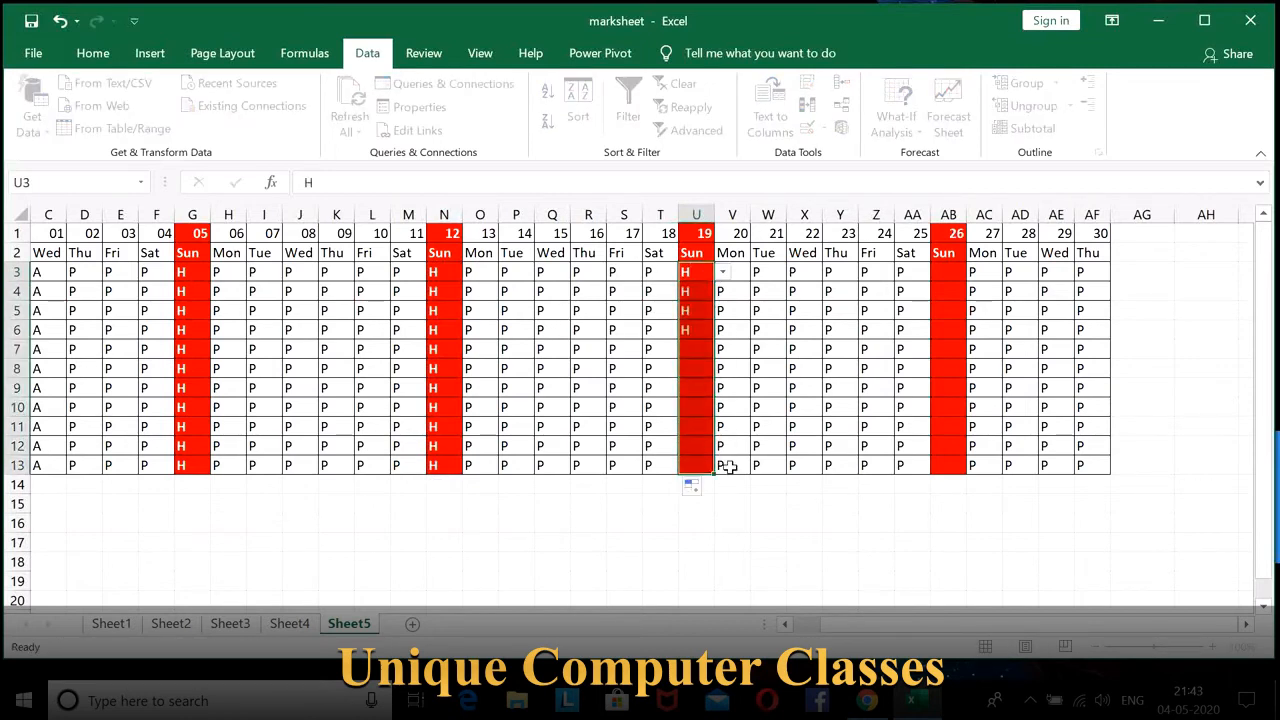
click(943, 273)
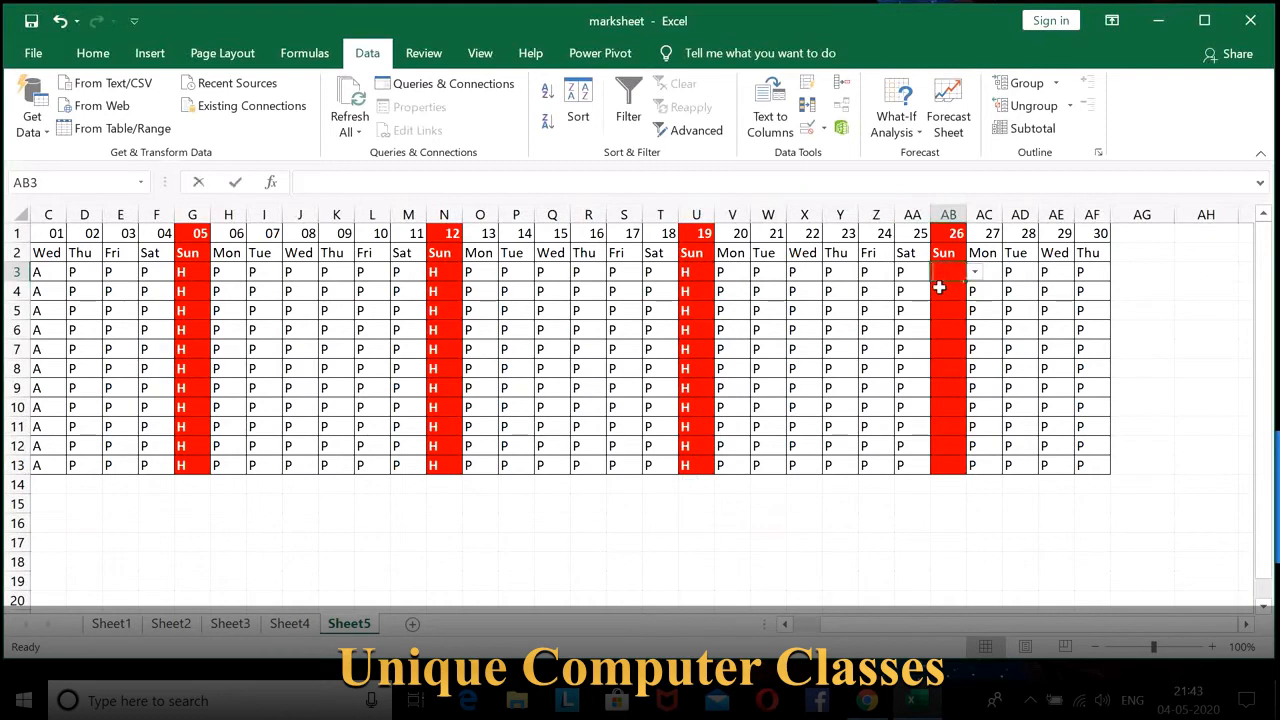
text(H)
click(943, 277)
drag(965, 281, 946, 470)
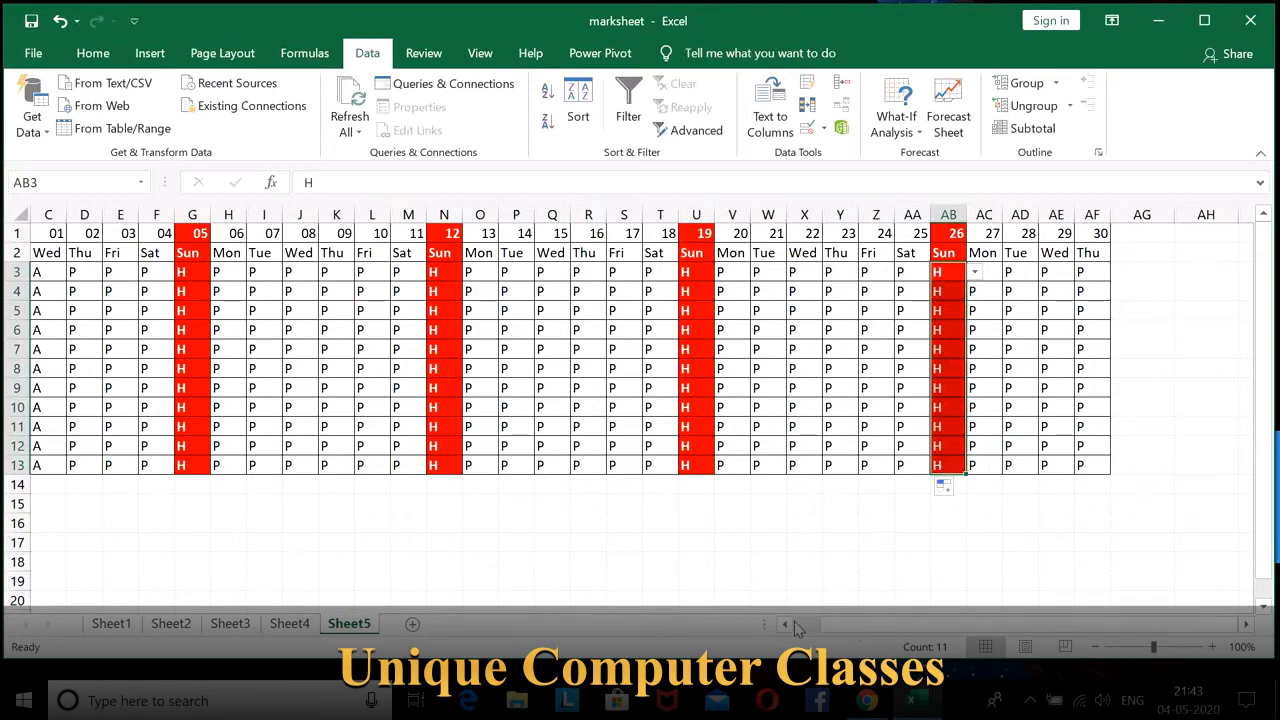
Step: Change the attendance entry in K8, for the fifth employee on Thursday the 9th, to A
click(788, 625)
click(788, 625)
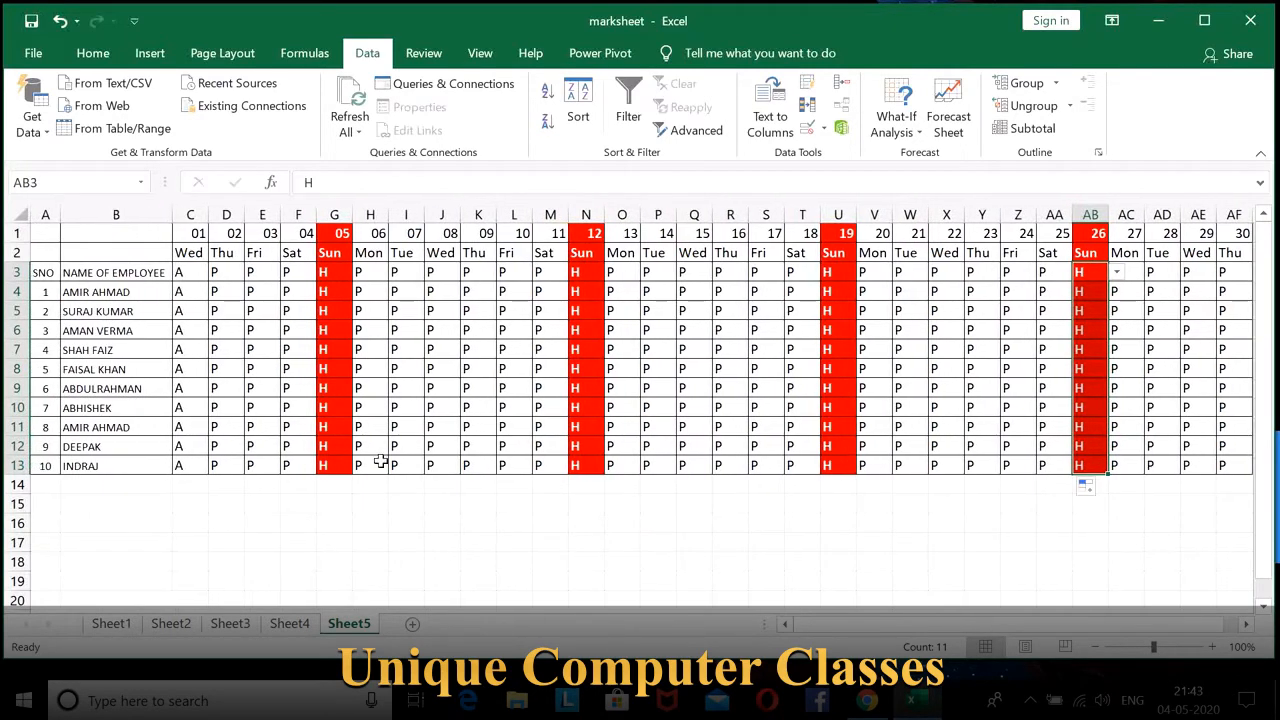
click(475, 370)
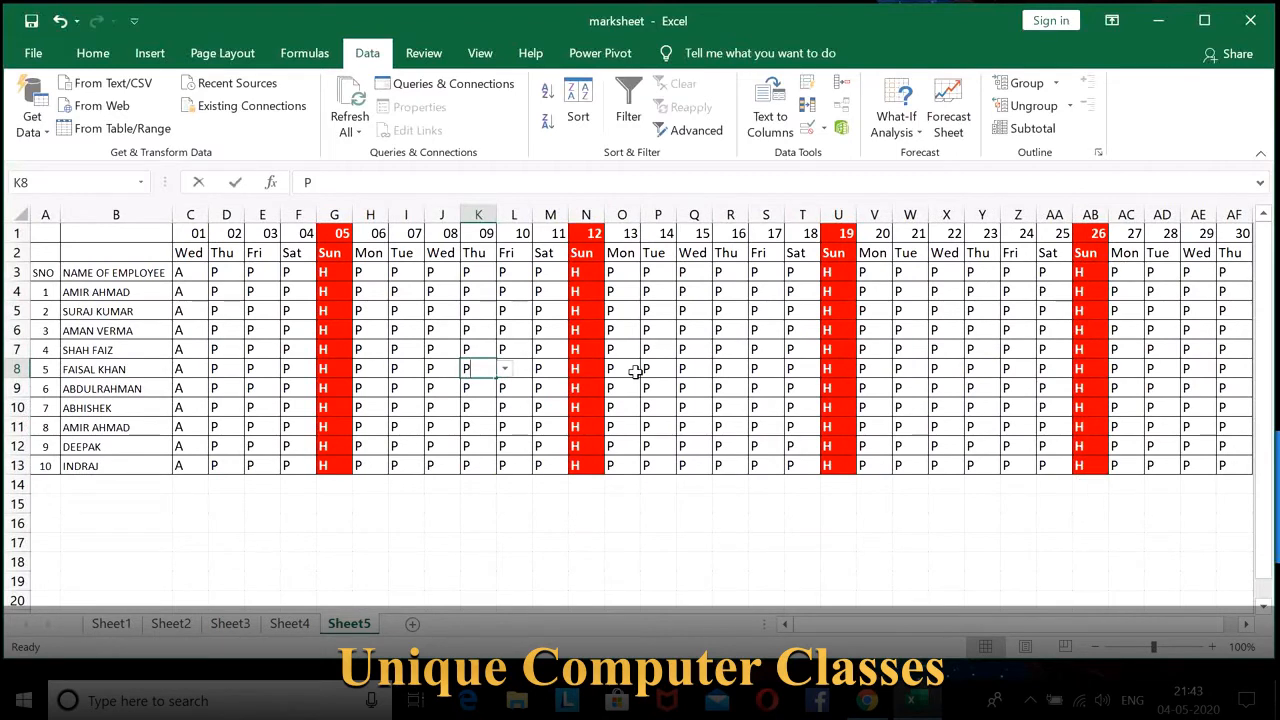
text(A)
key(Return)
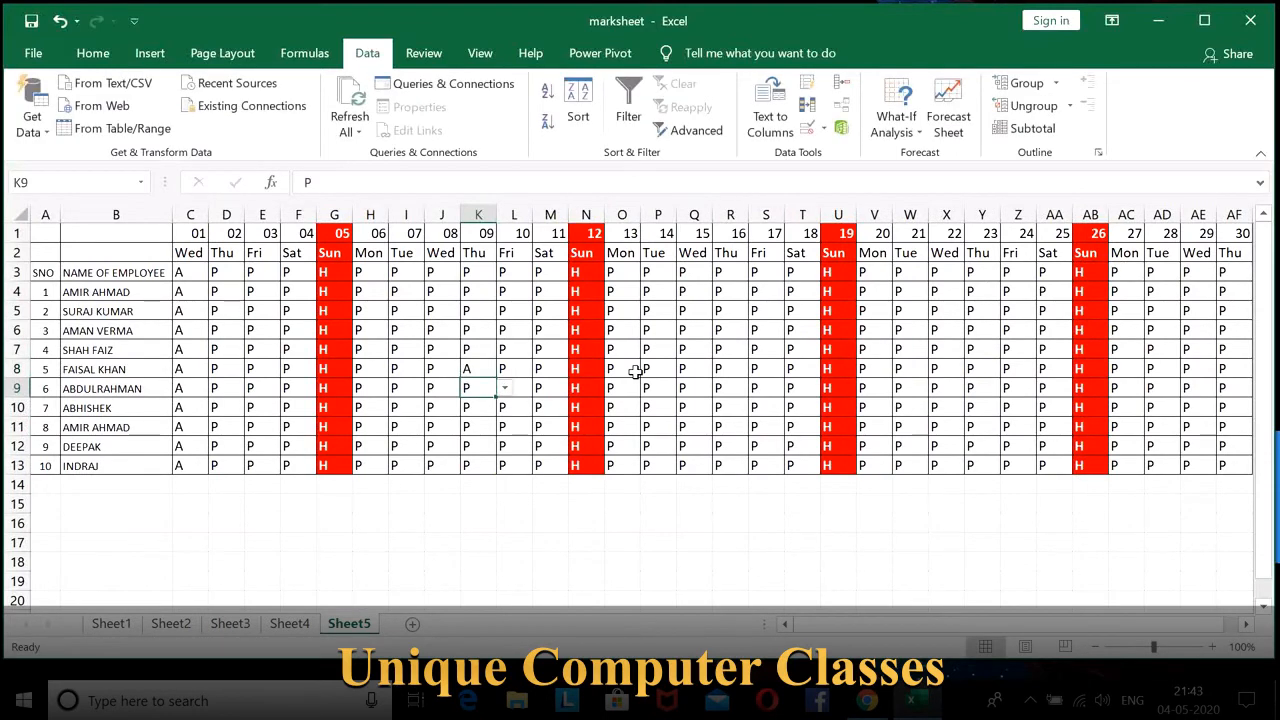
Step: Change the seventh employee's attendance in L10 and M10, for the 10th and 11th, to A
key(Right)
key(Down)
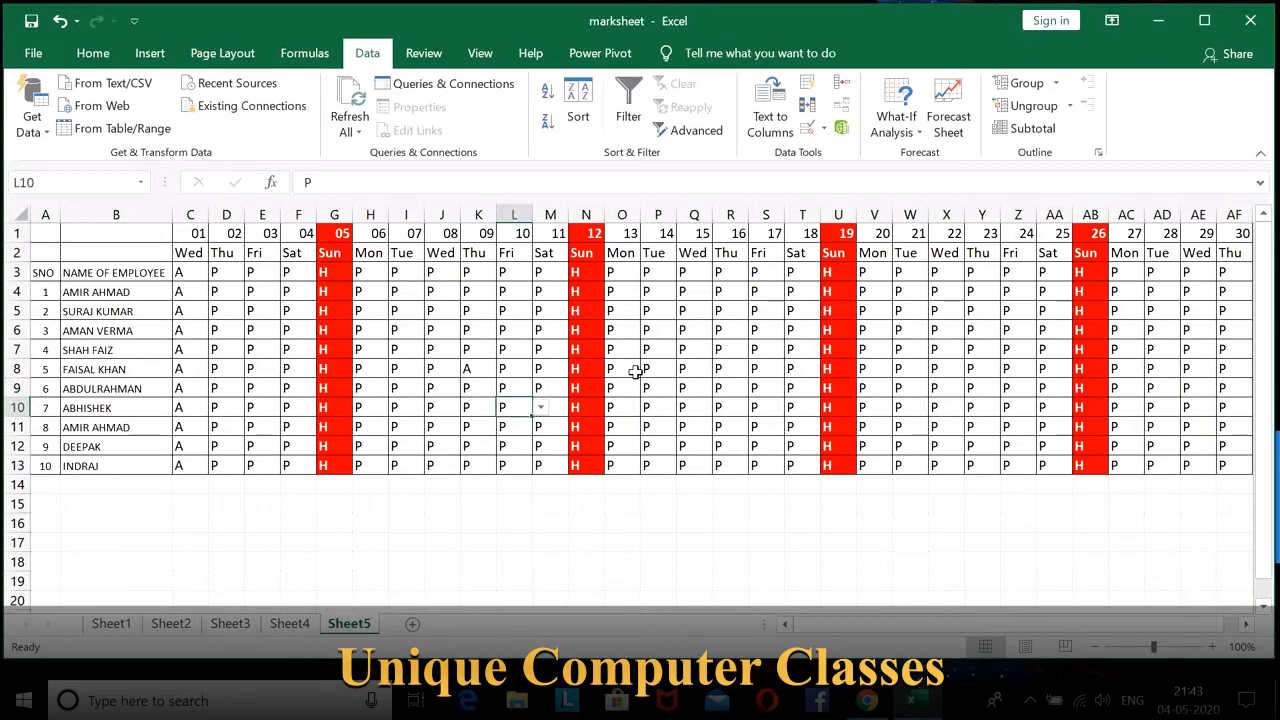
text(A)
key(Right)
text(A)
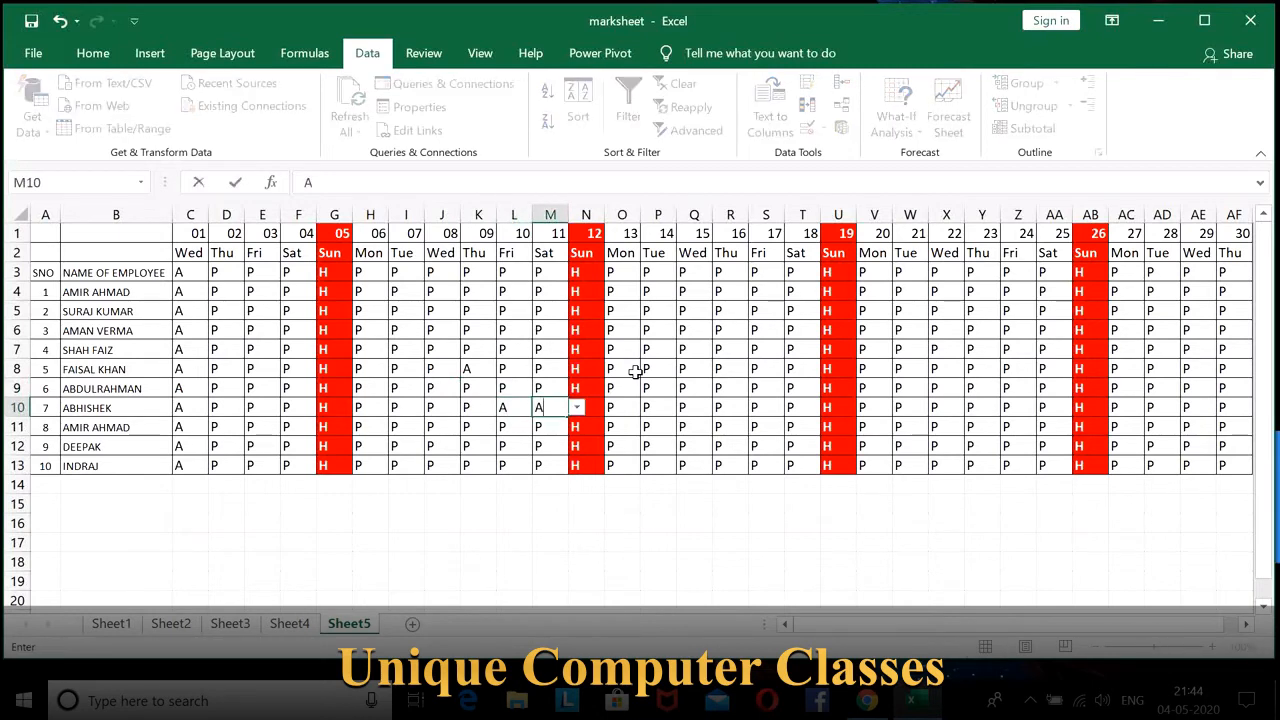
key(Right)
Step: Change the entries in O3 and P3, for Monday the 13th and Tuesday the 14th, to A
key(Down)
key(Down)
key(Right)
key(Right)
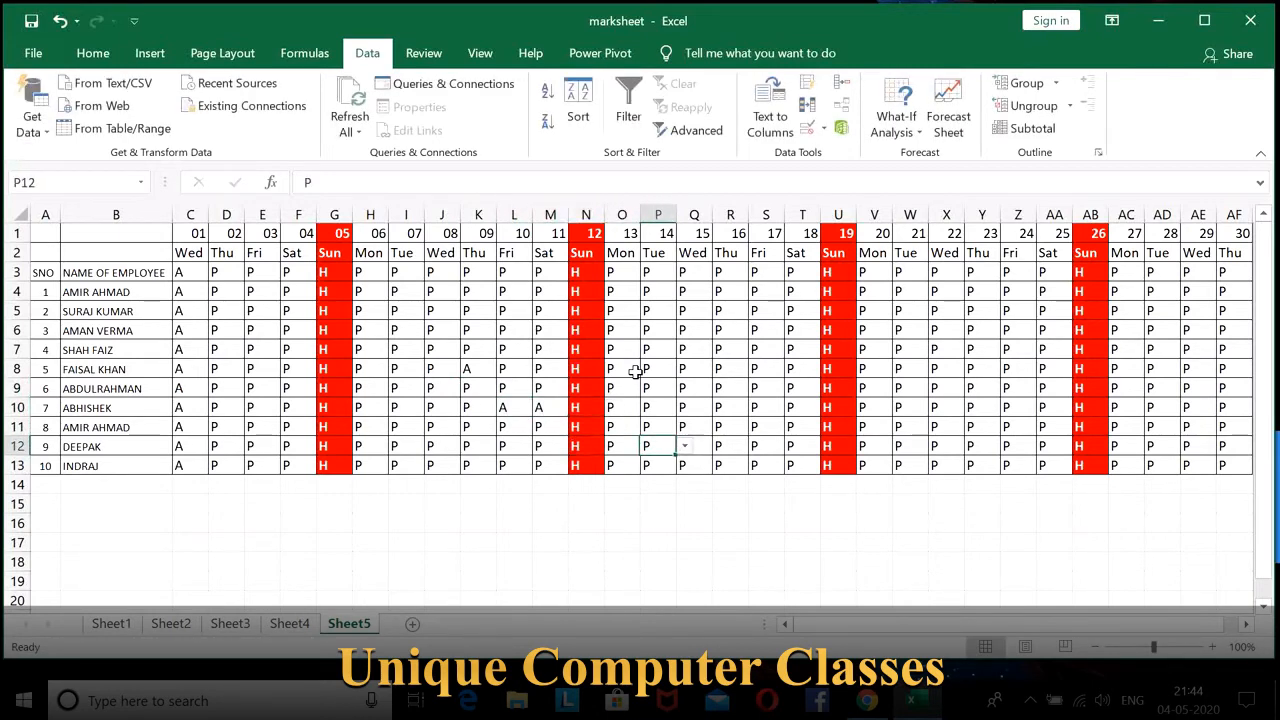
key(Up)
key(Up)
key(Up)
key(Up)
key(Up)
key(Up)
key(Up)
key(Up)
key(Up)
key(Up)
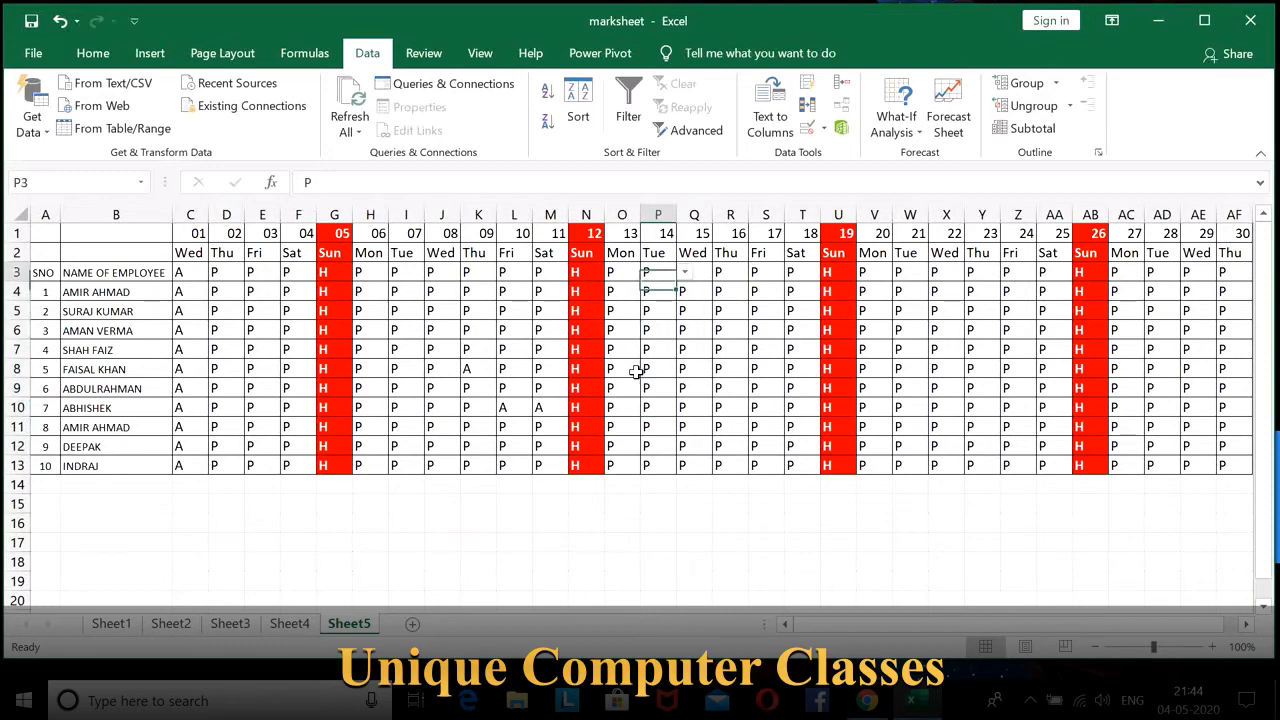
key(Down)
key(Left)
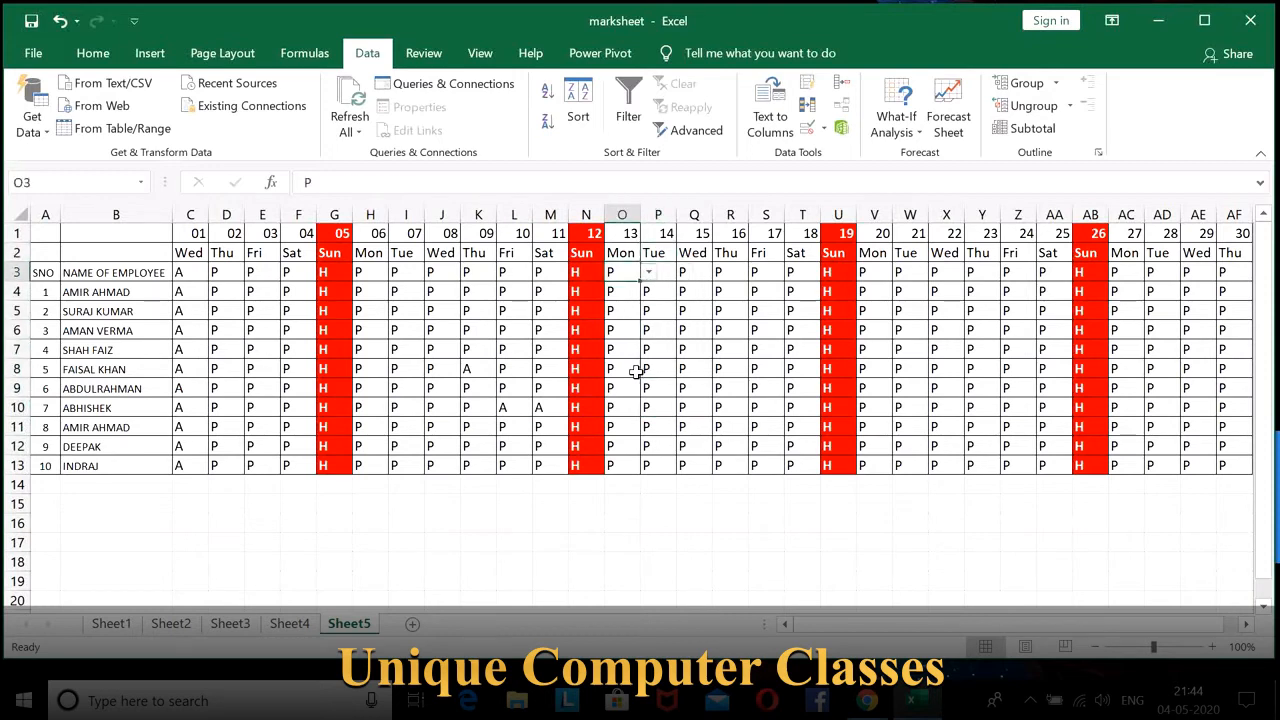
text(A)
key(Right)
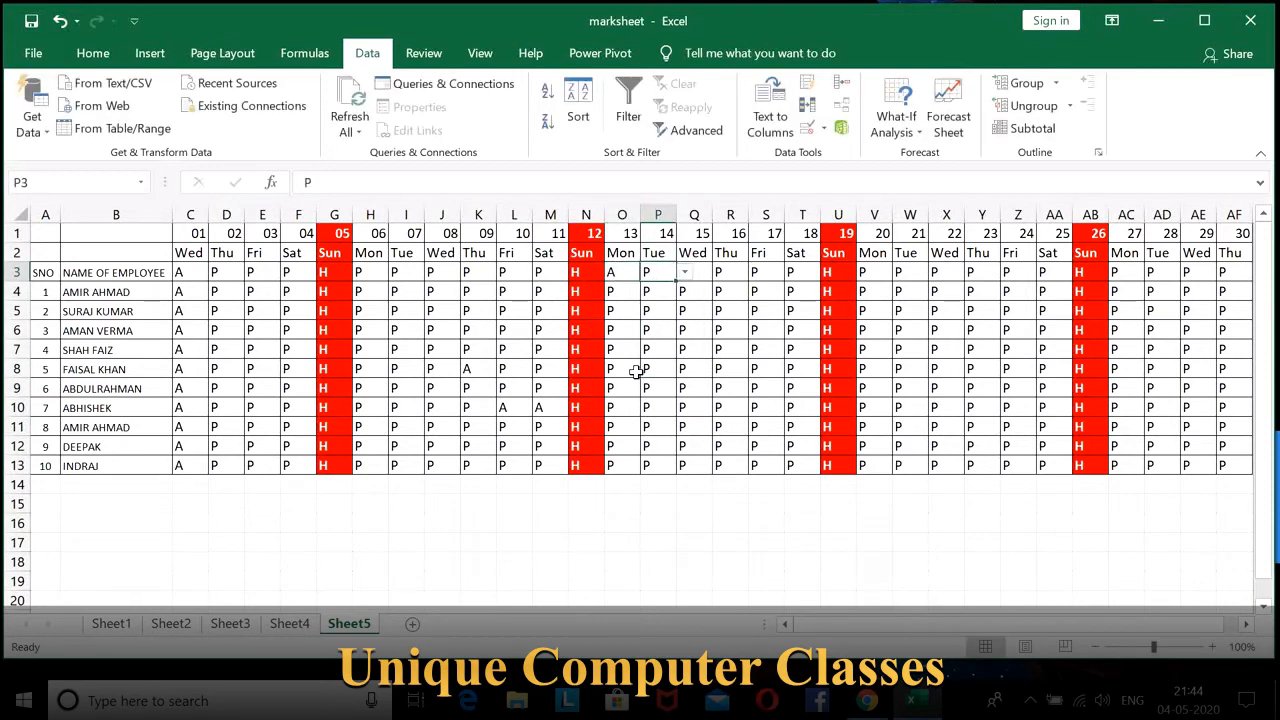
text(A)
key(Right)
Step: Change the first employee's attendance in Q4:S4, for the 15th to the 17th, to A
key(Down)
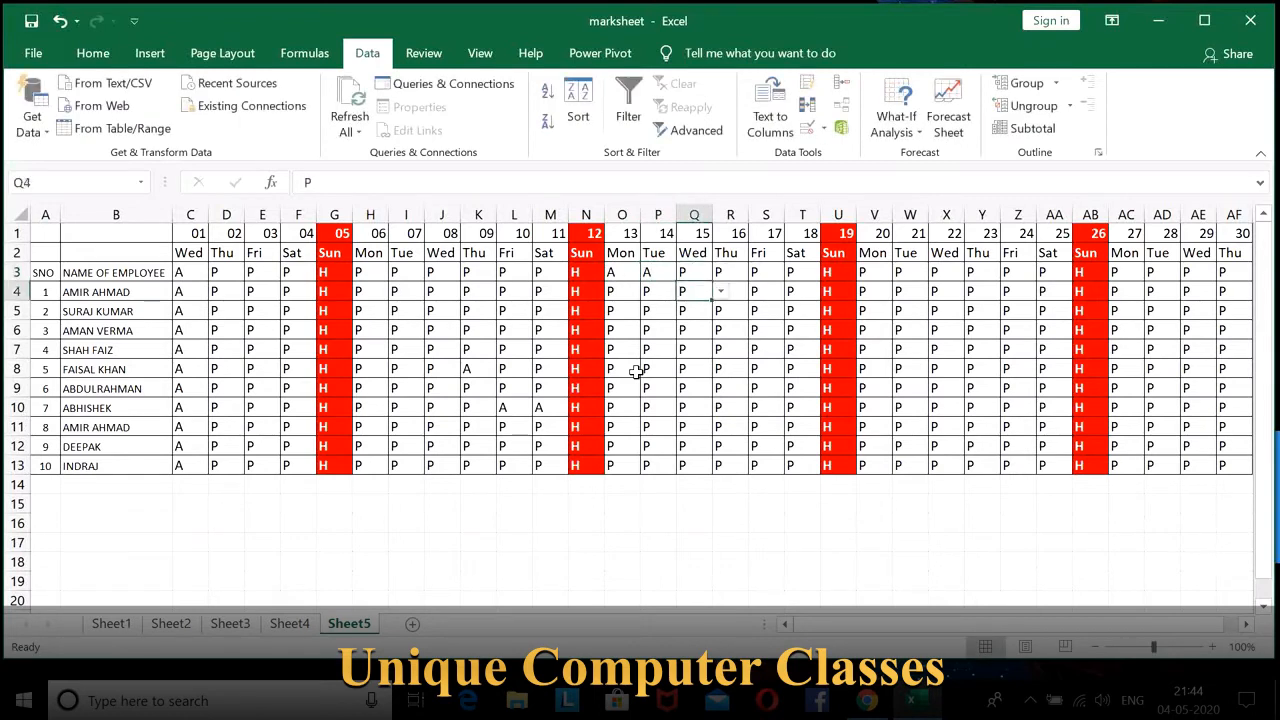
text(A)
key(Right)
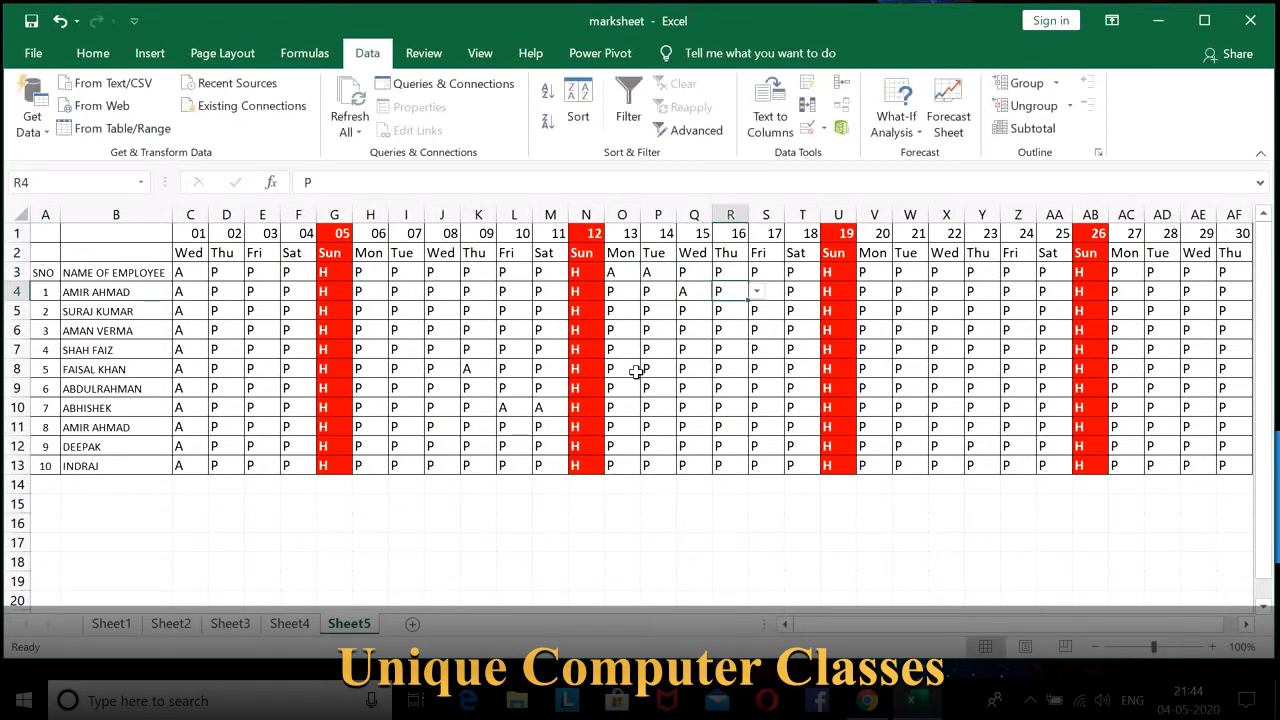
text(A)
key(Right)
text(A)
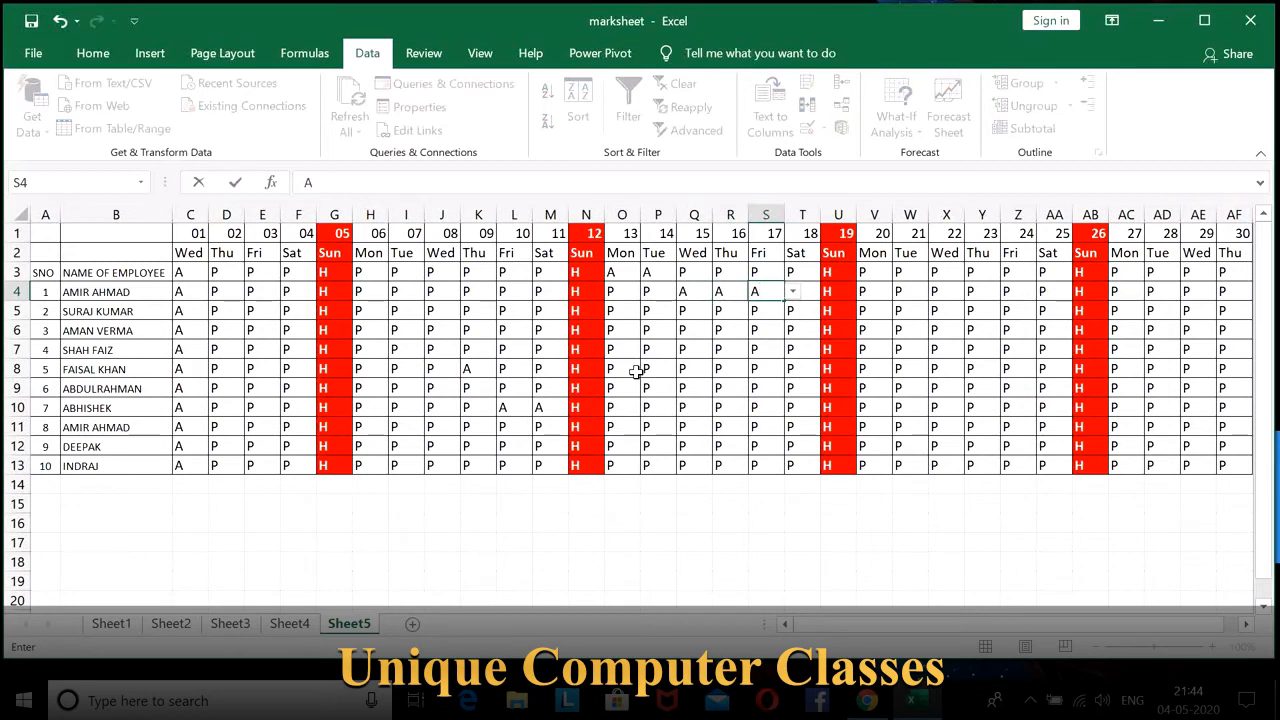
key(Down)
Step: Change the second employee's attendance in J5, for Wednesday the 8th, to A
key(Left)
key(Left)
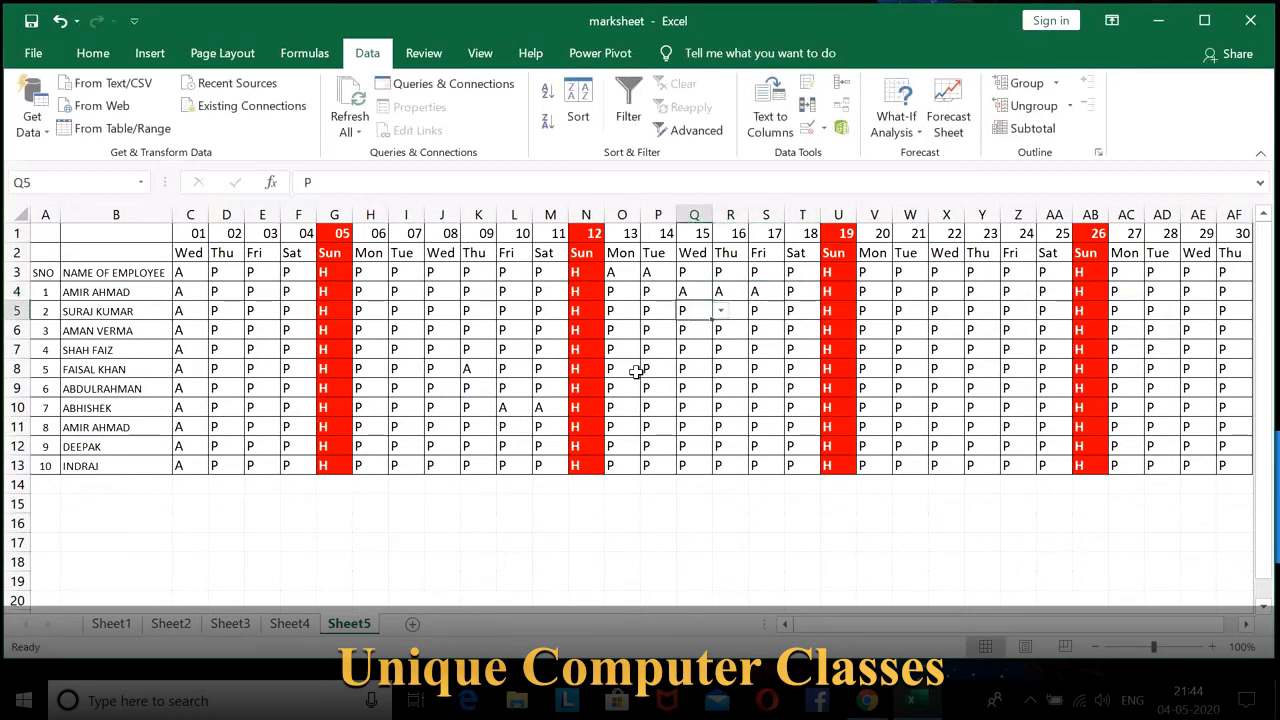
key(Left)
key(Left)
key(Left)
key(Left)
key(Left)
key(Left)
key(Left)
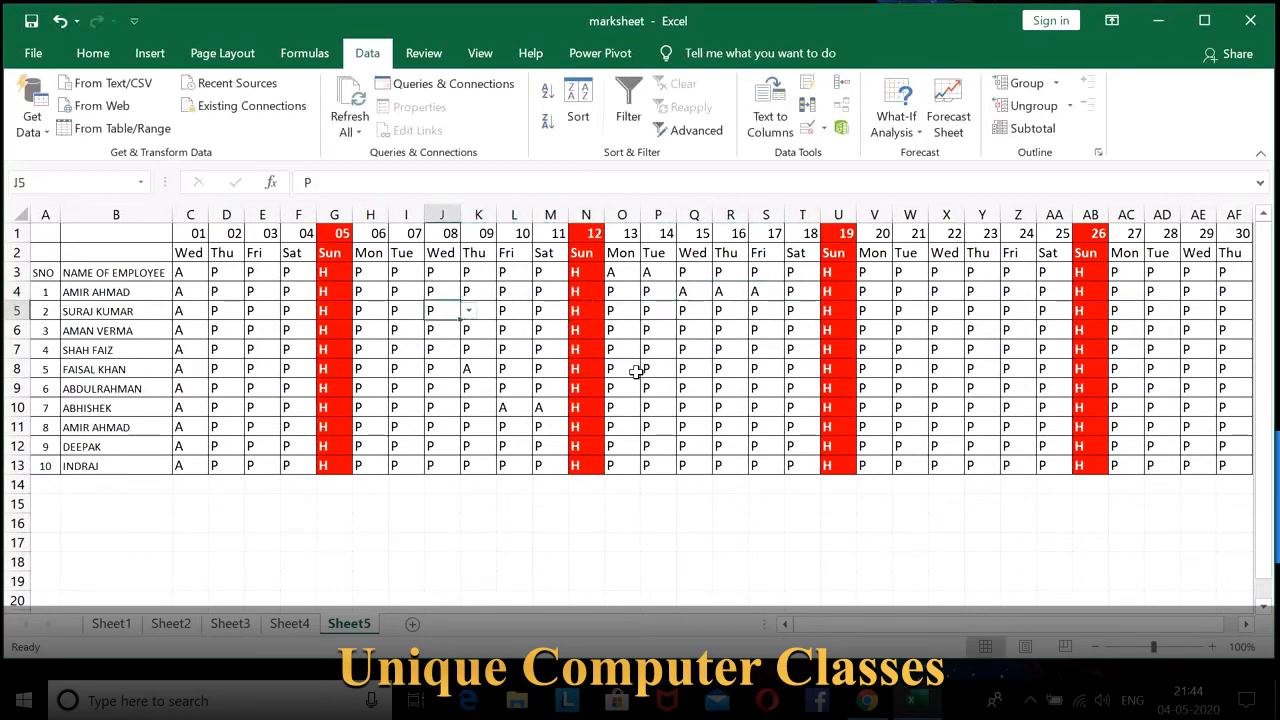
text(A)
key(Return)
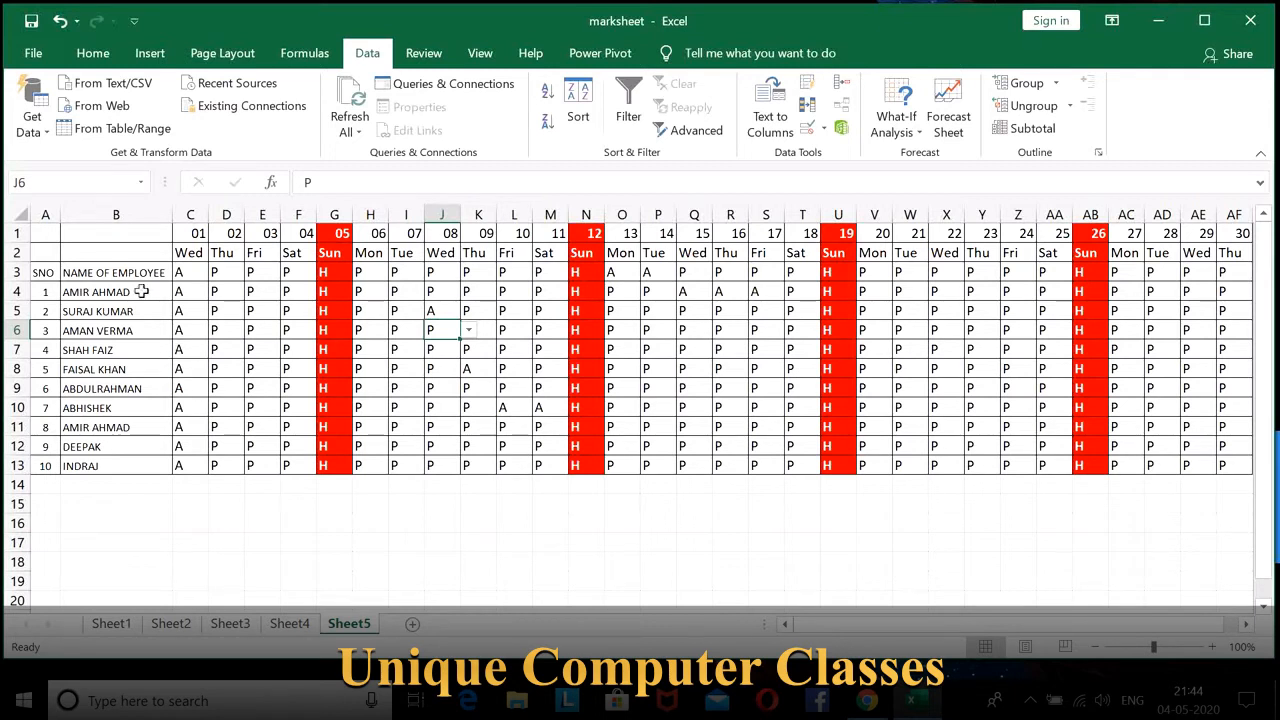
click(186, 238)
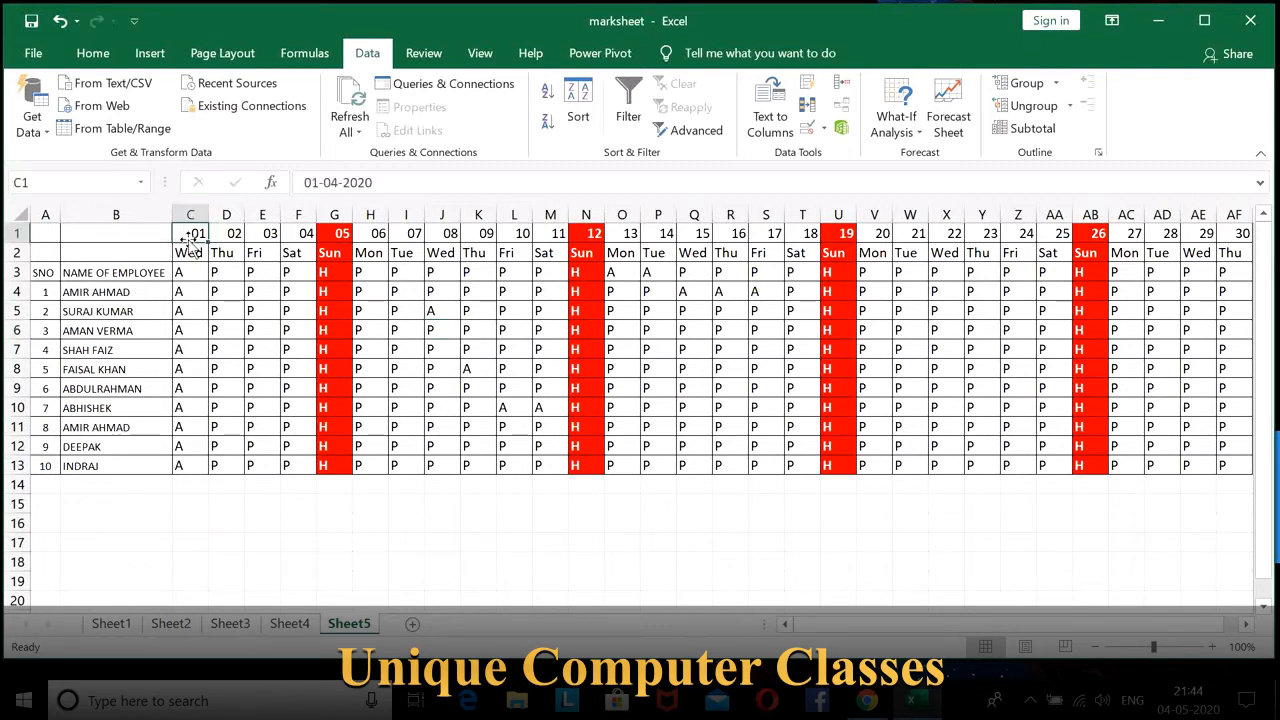
click(188, 254)
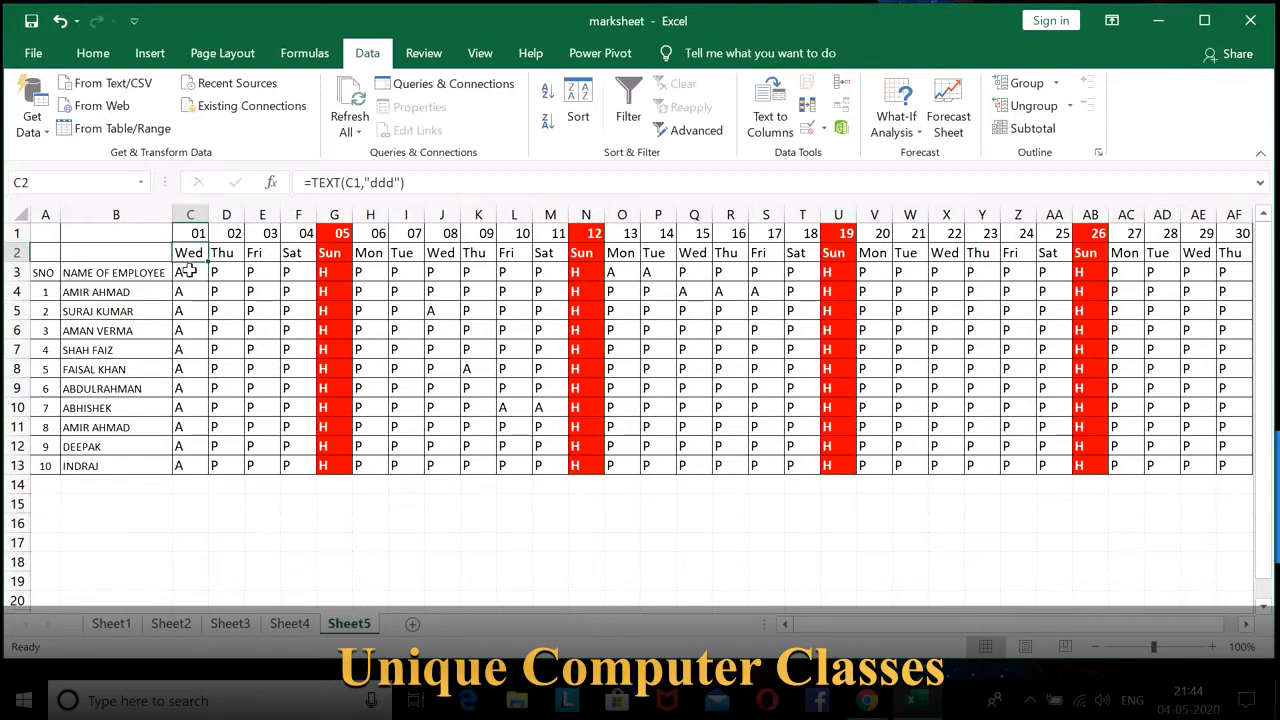
drag(187, 272, 1232, 463)
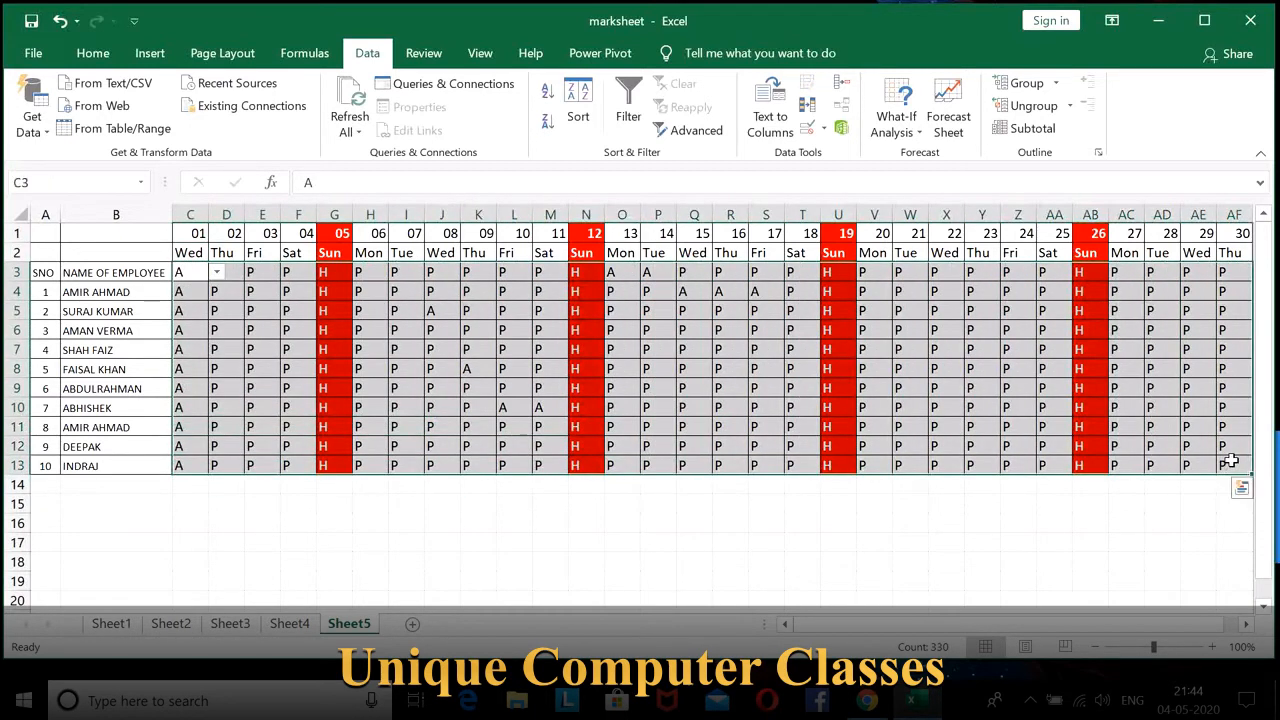
click(612, 332)
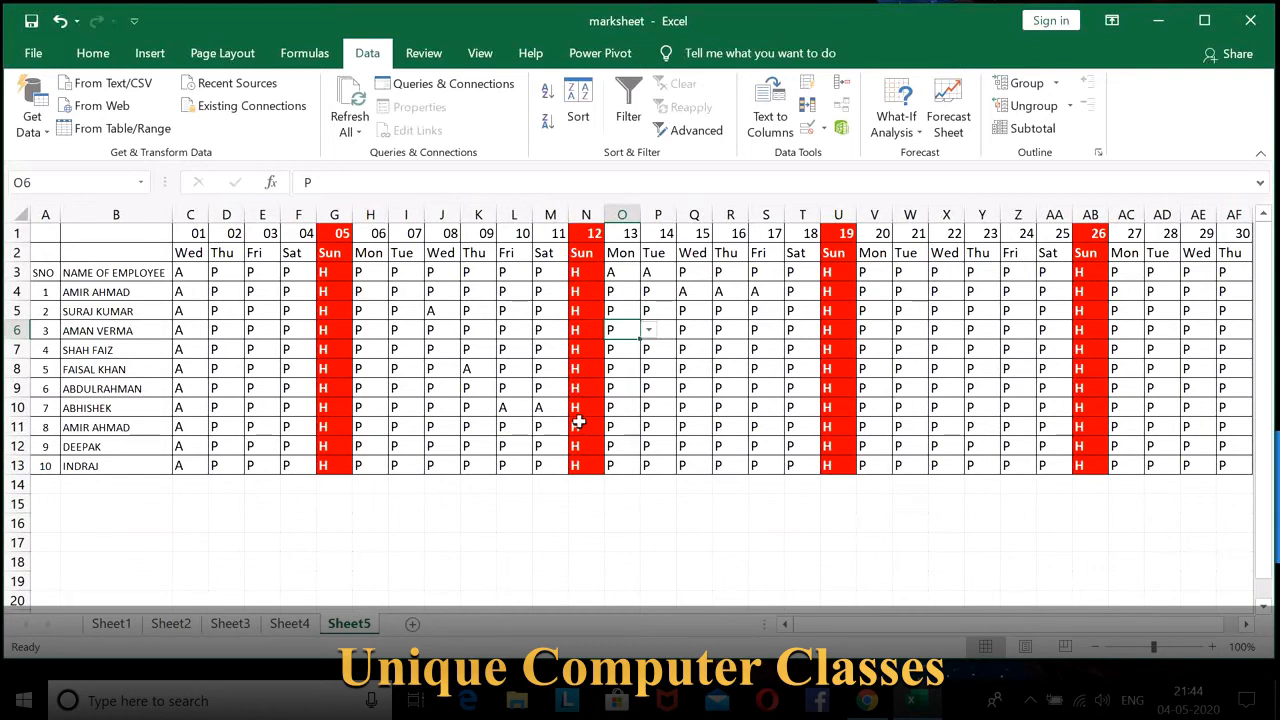
Step: Insert a blank row above the date row of the attendance sheet
click(16, 232)
right_click(16, 232)
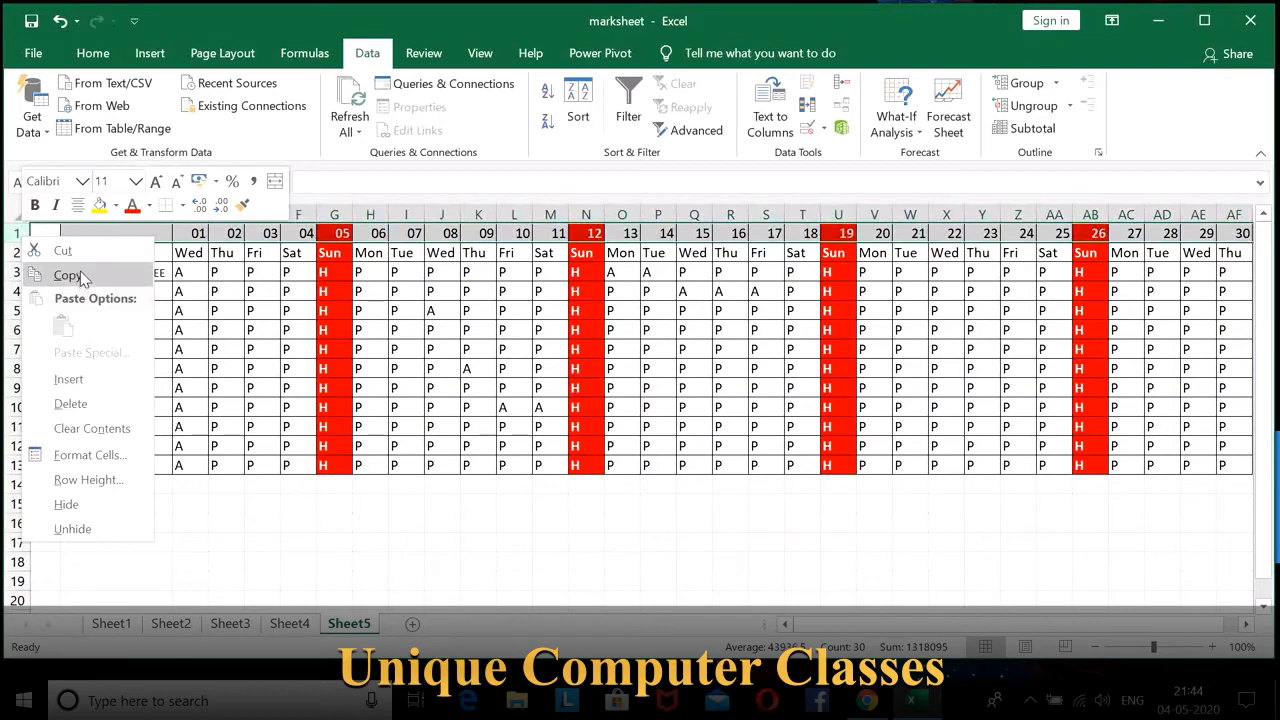
click(68, 379)
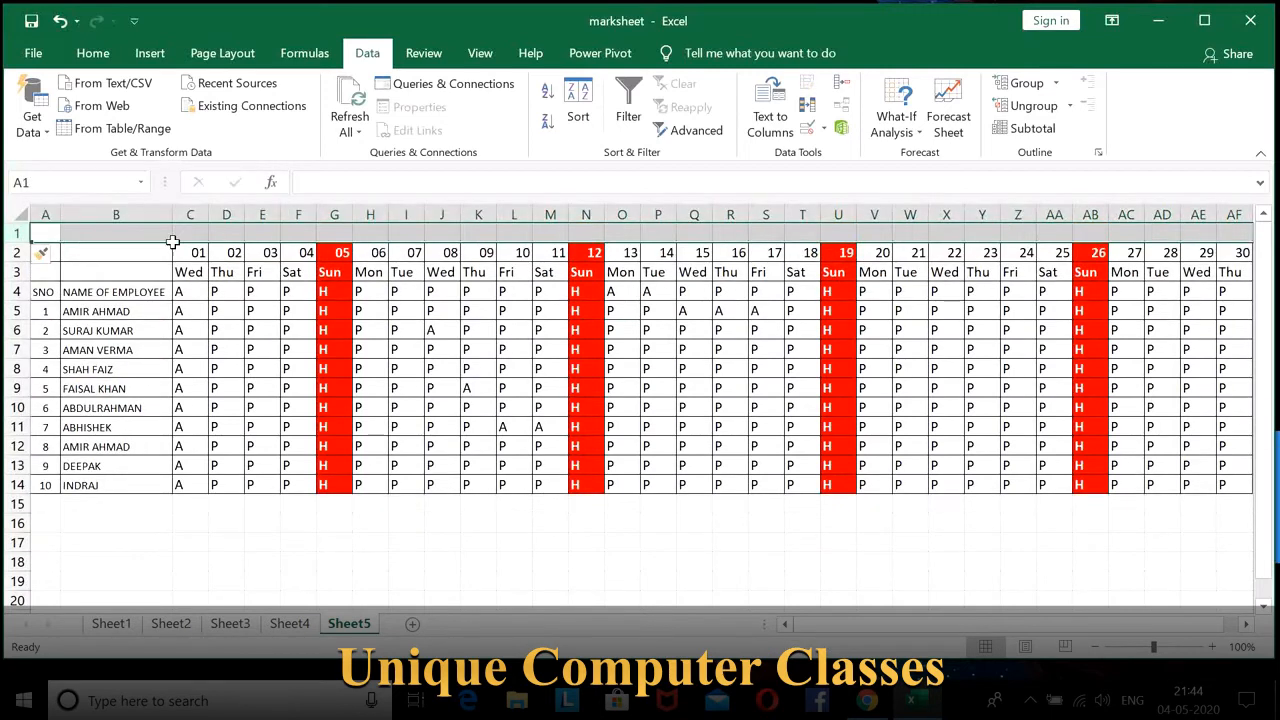
Step: Merge and center A1:AF1 across the table and enter the title APRIL---2020 in it
drag(45, 232, 1247, 232)
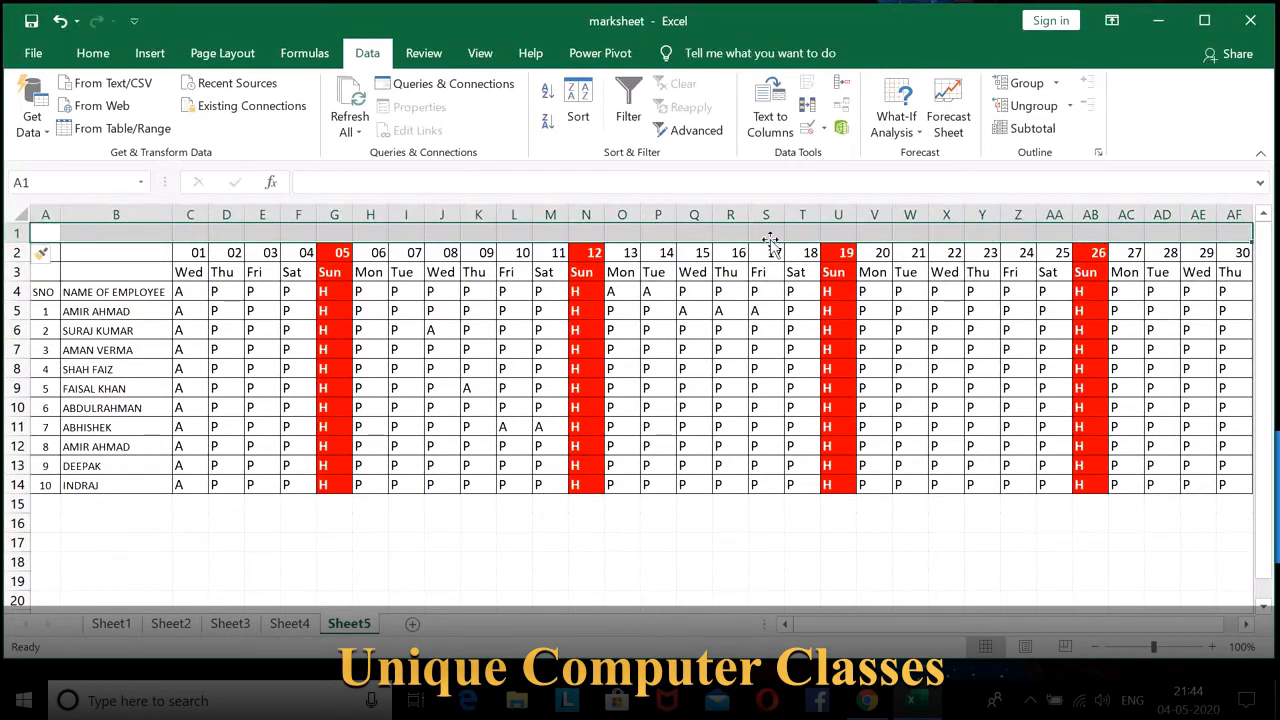
click(92, 53)
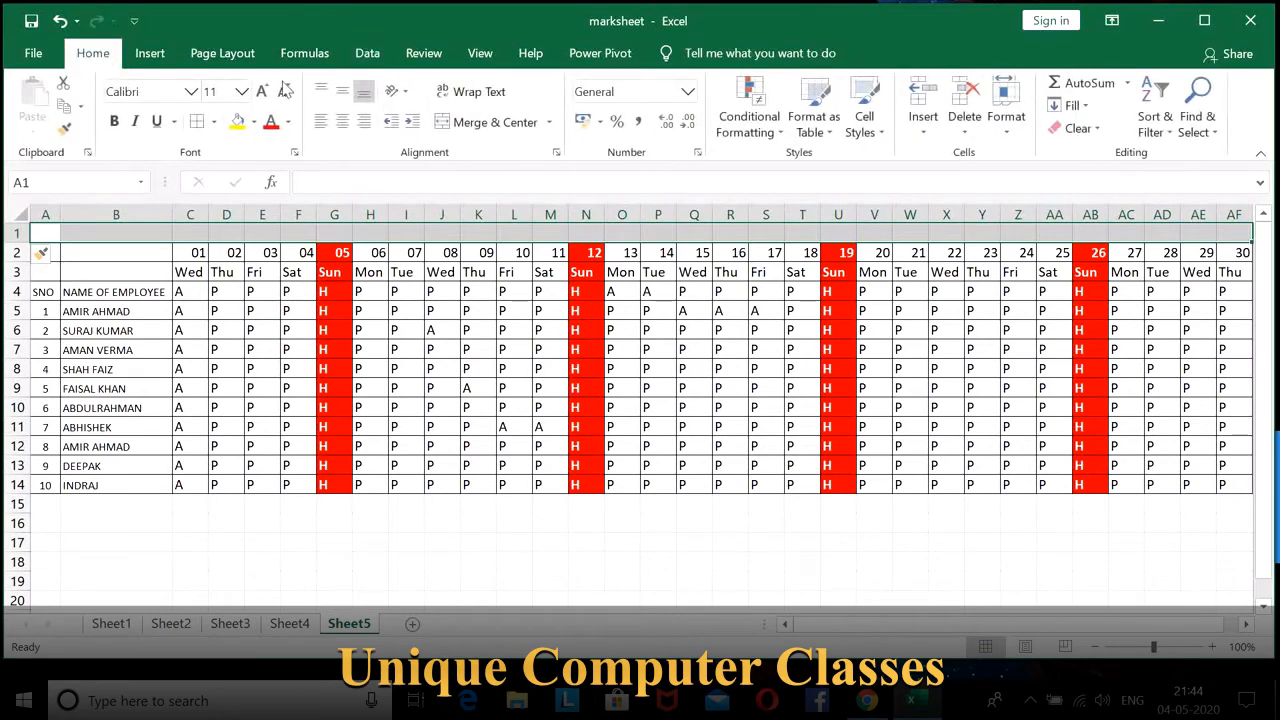
click(483, 122)
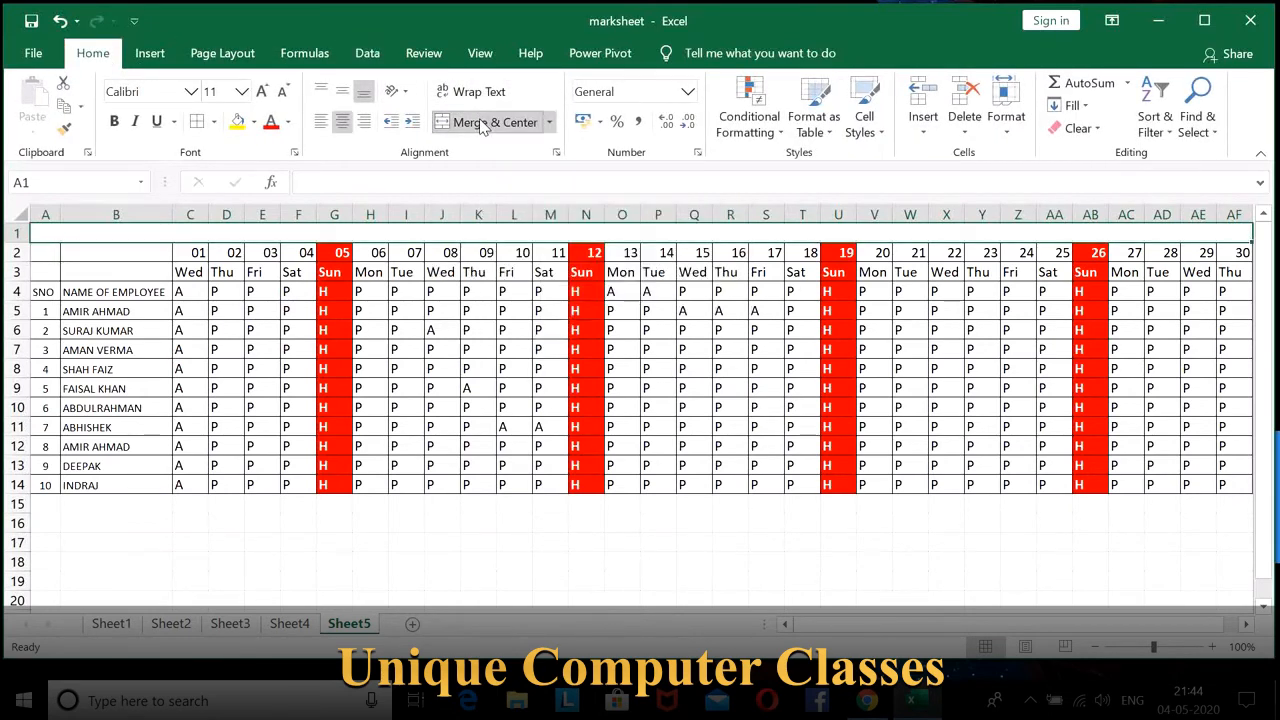
text(APRI)
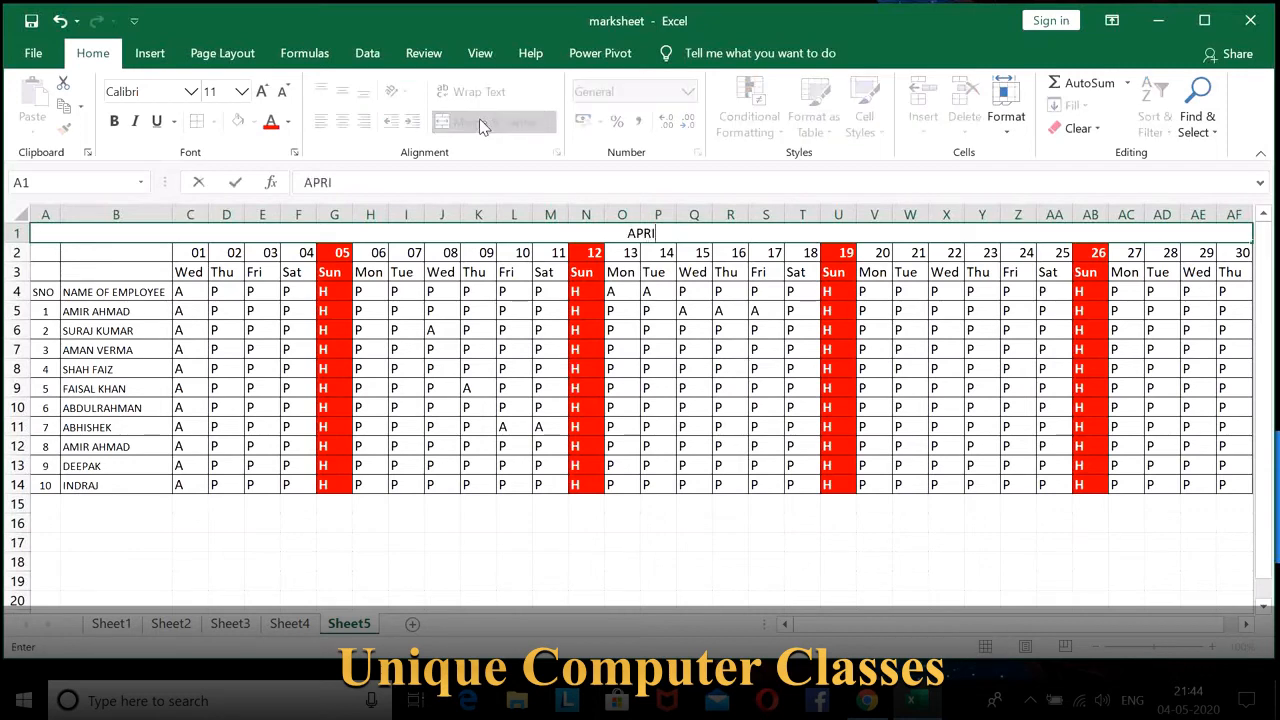
text(L---2020)
key(Return)
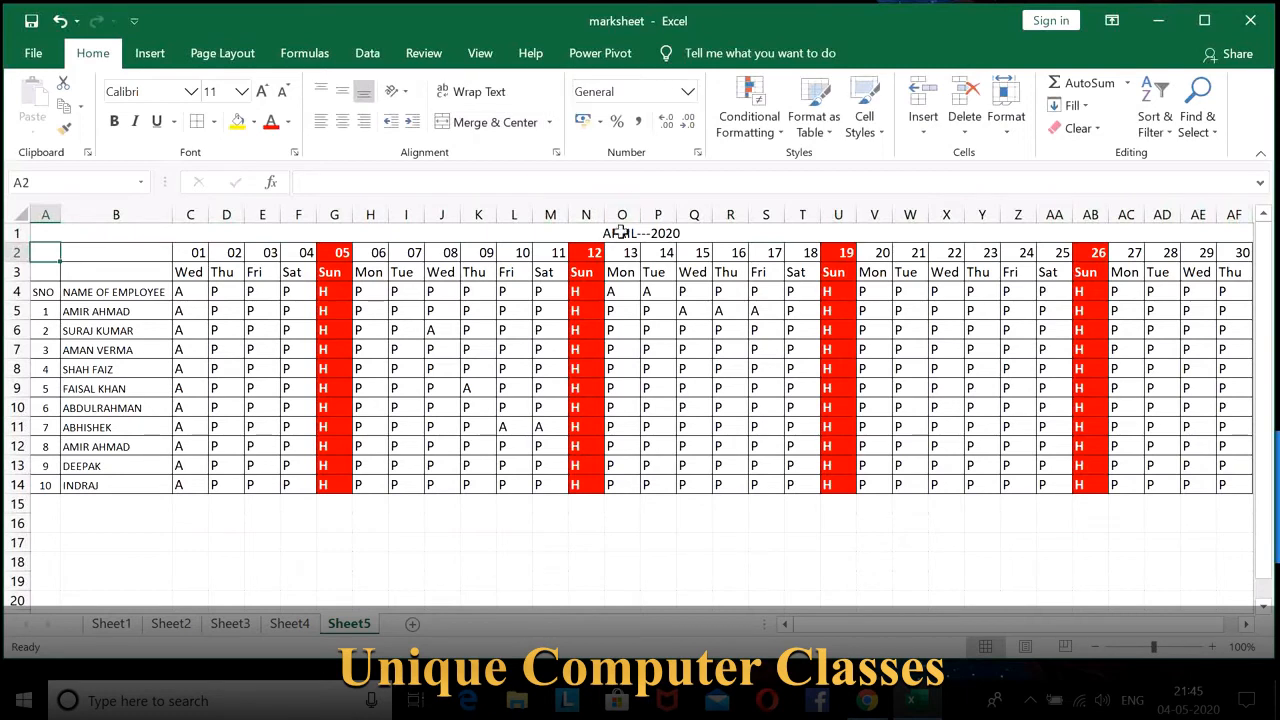
Step: Format the title in row 1 with font size 16, bold text and a yellow fill
click(626, 235)
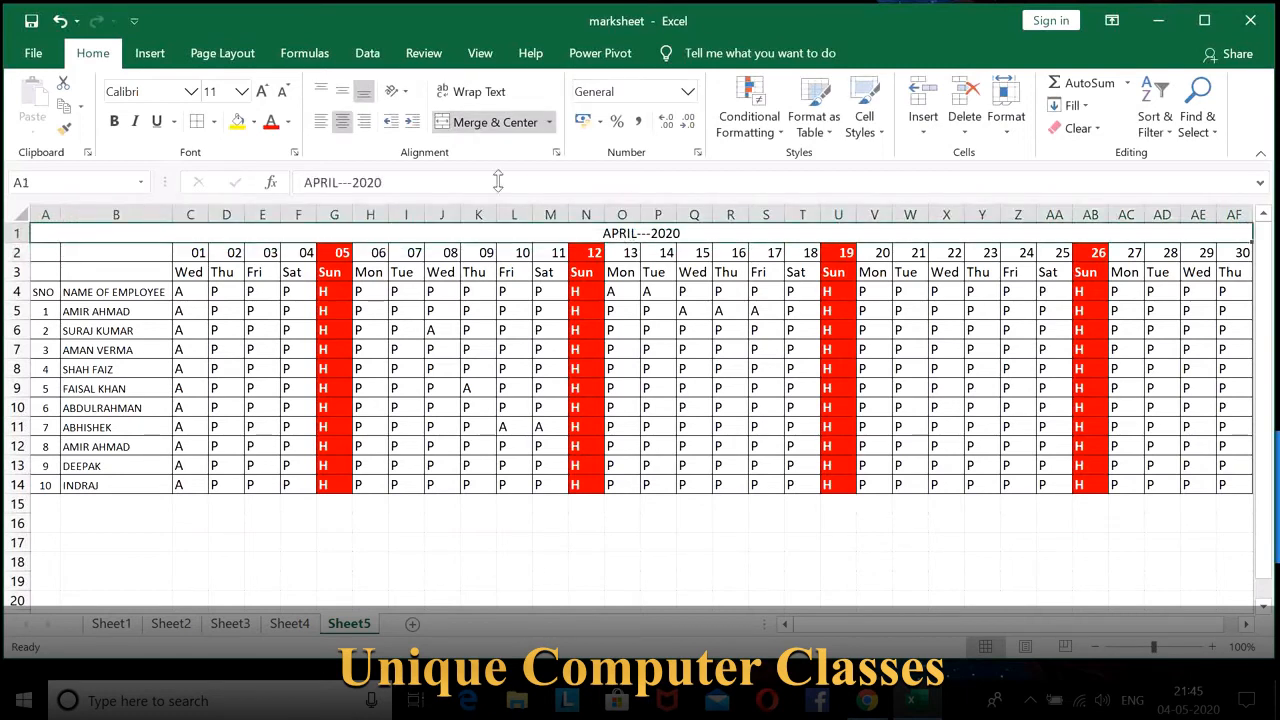
click(262, 91)
click(262, 91)
click(262, 91)
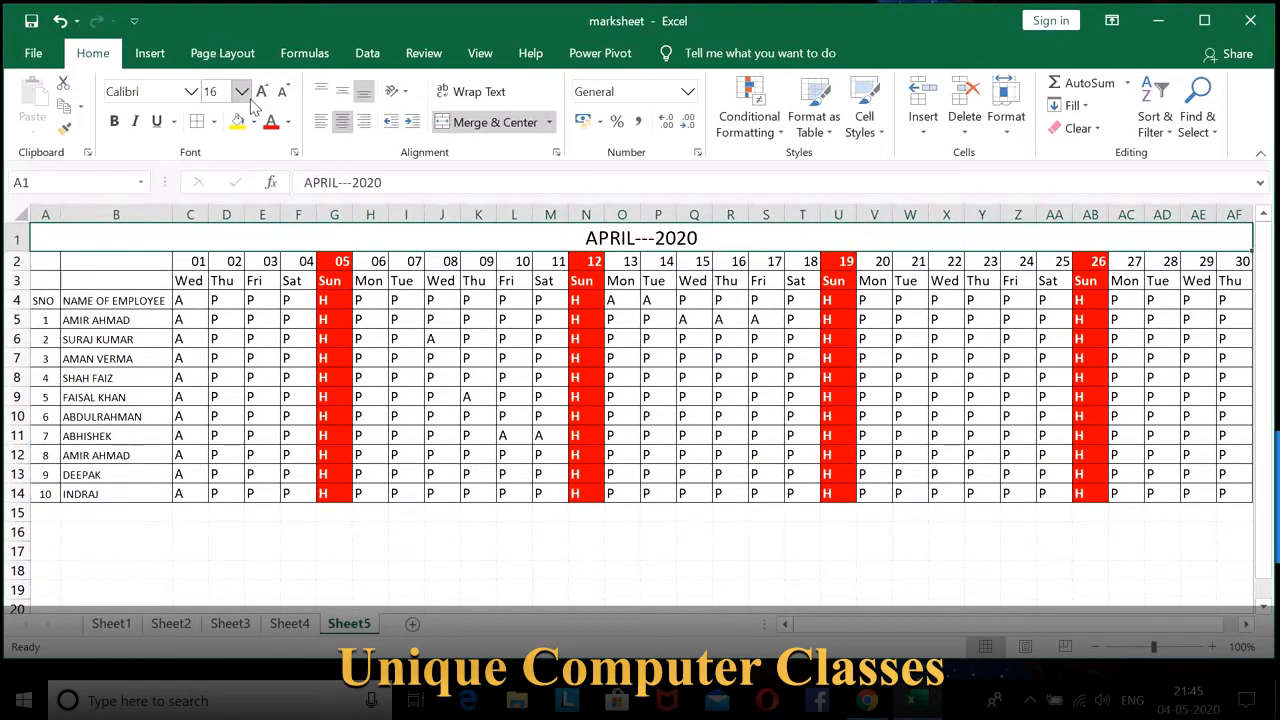
click(114, 121)
click(638, 307)
click(512, 240)
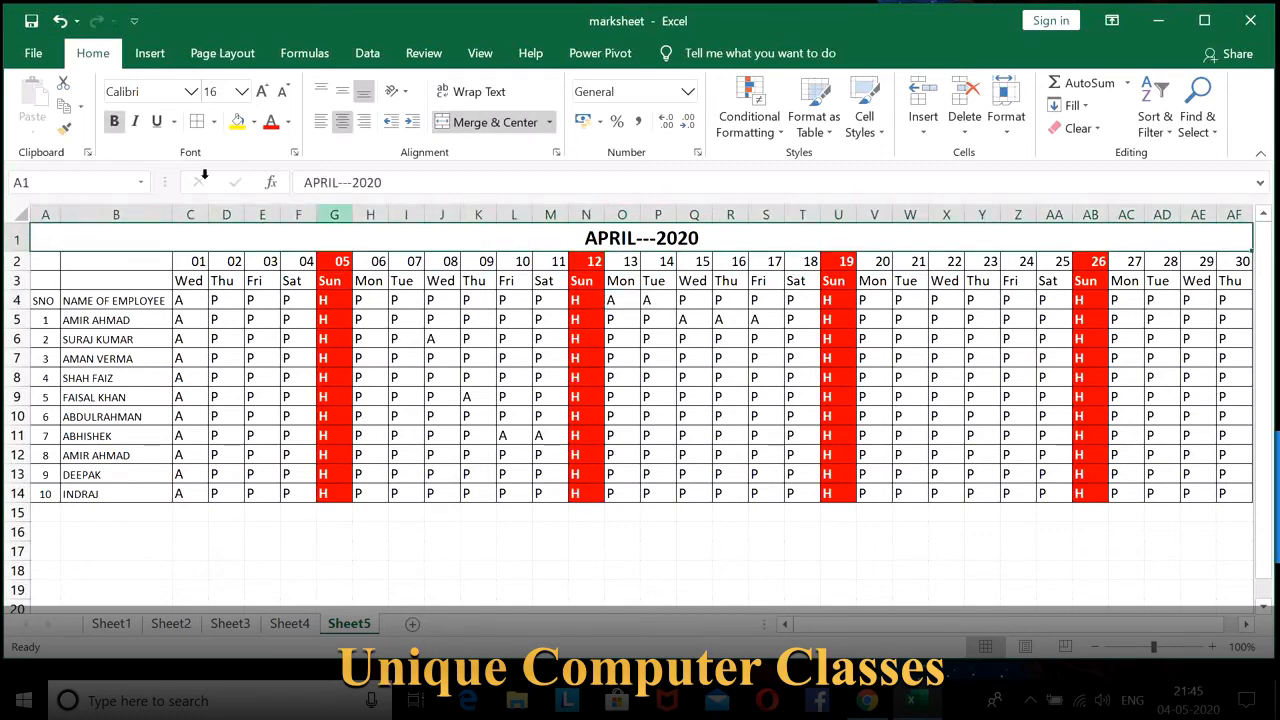
click(238, 121)
click(441, 377)
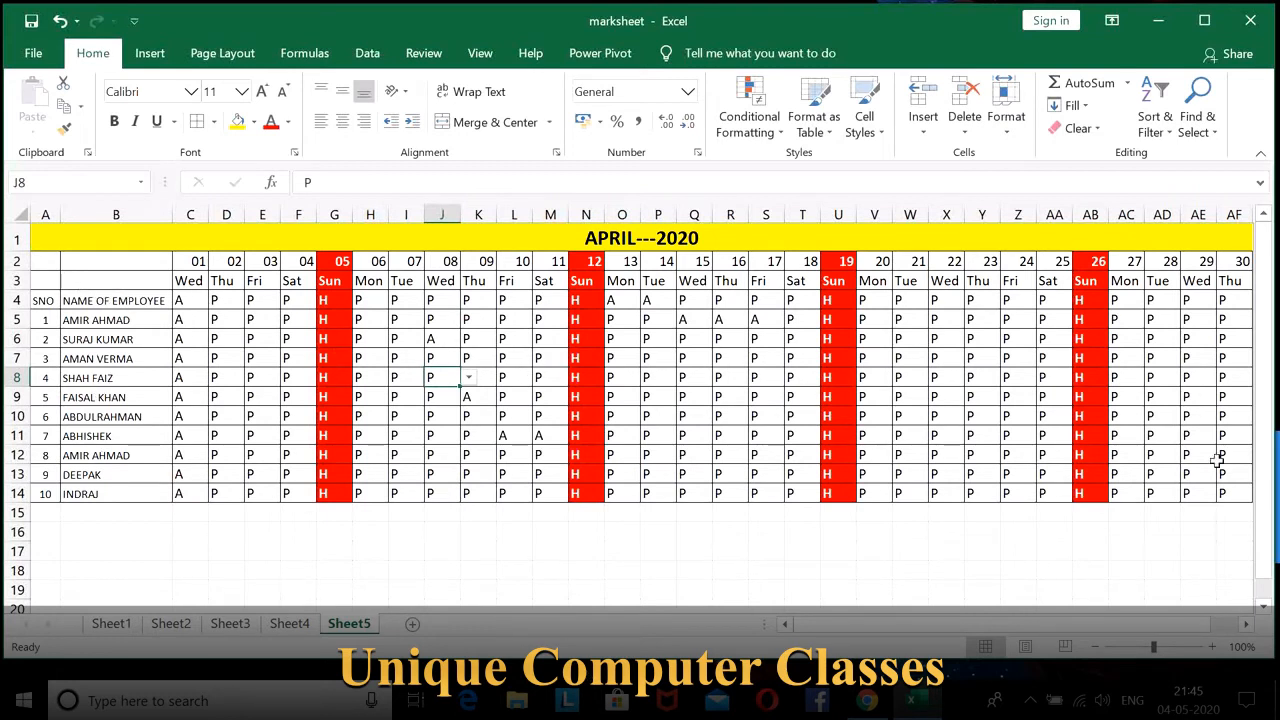
Step: Merge and center AG1:AG3, AH1:AH3 and AI1:AI3 as three separate header cells beside the table
click(1248, 624)
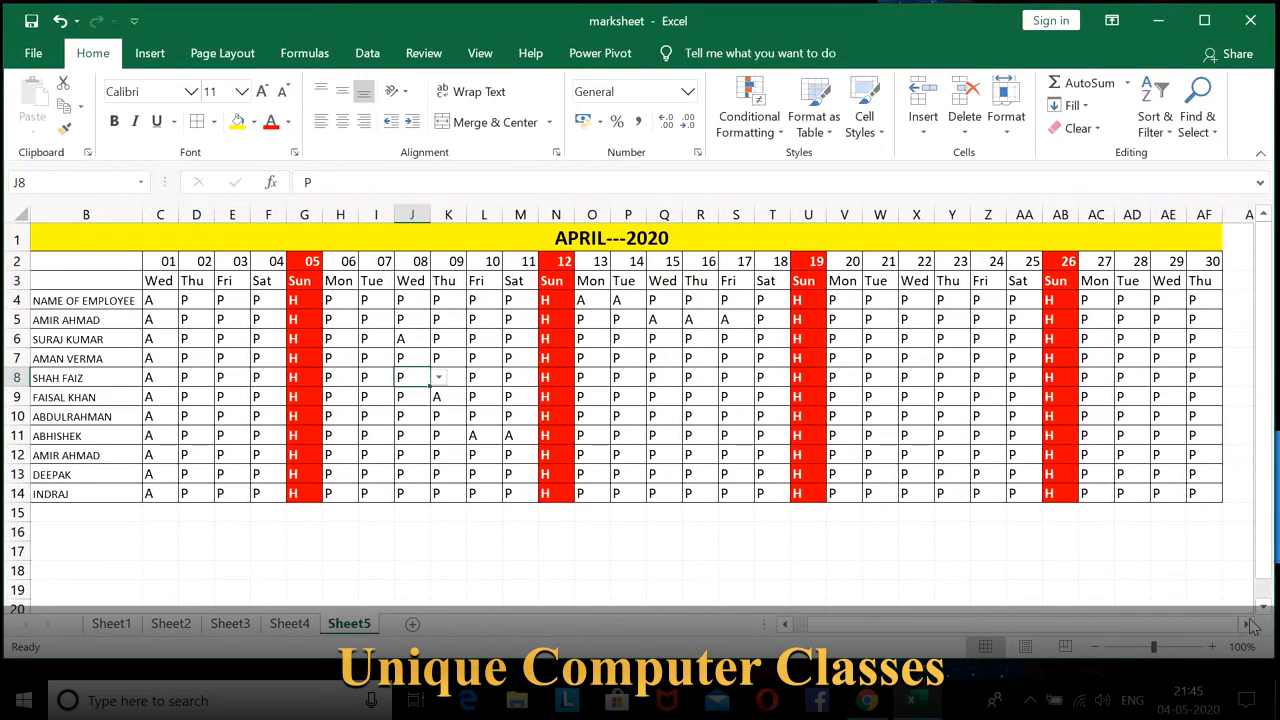
click(1248, 624)
click(1250, 624)
click(1250, 624)
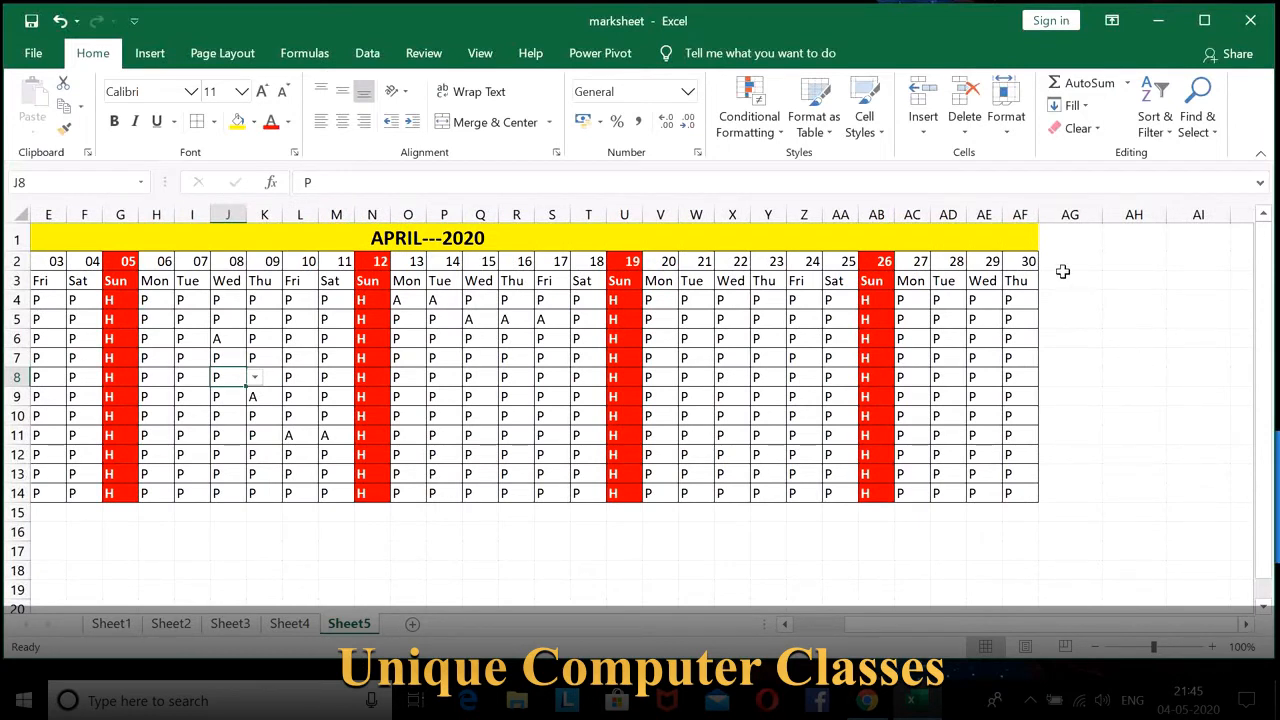
drag(1066, 242, 1086, 277)
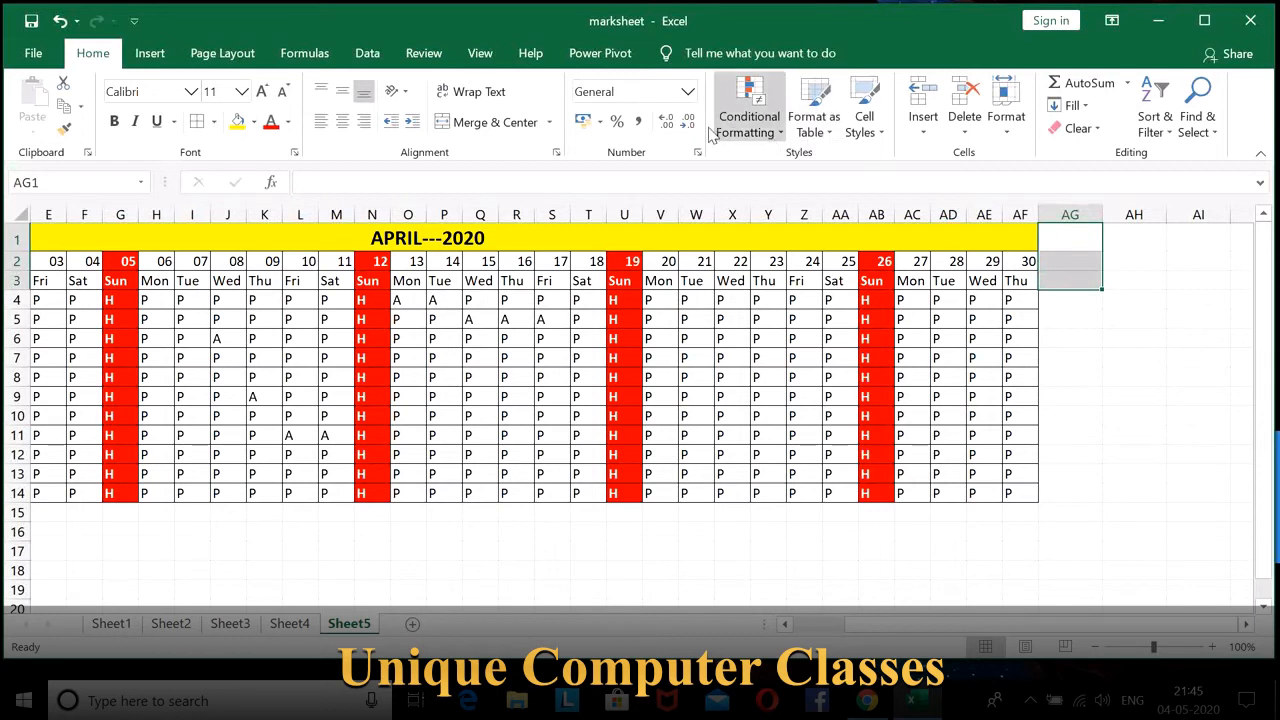
drag(1132, 238, 1137, 277)
click(517, 122)
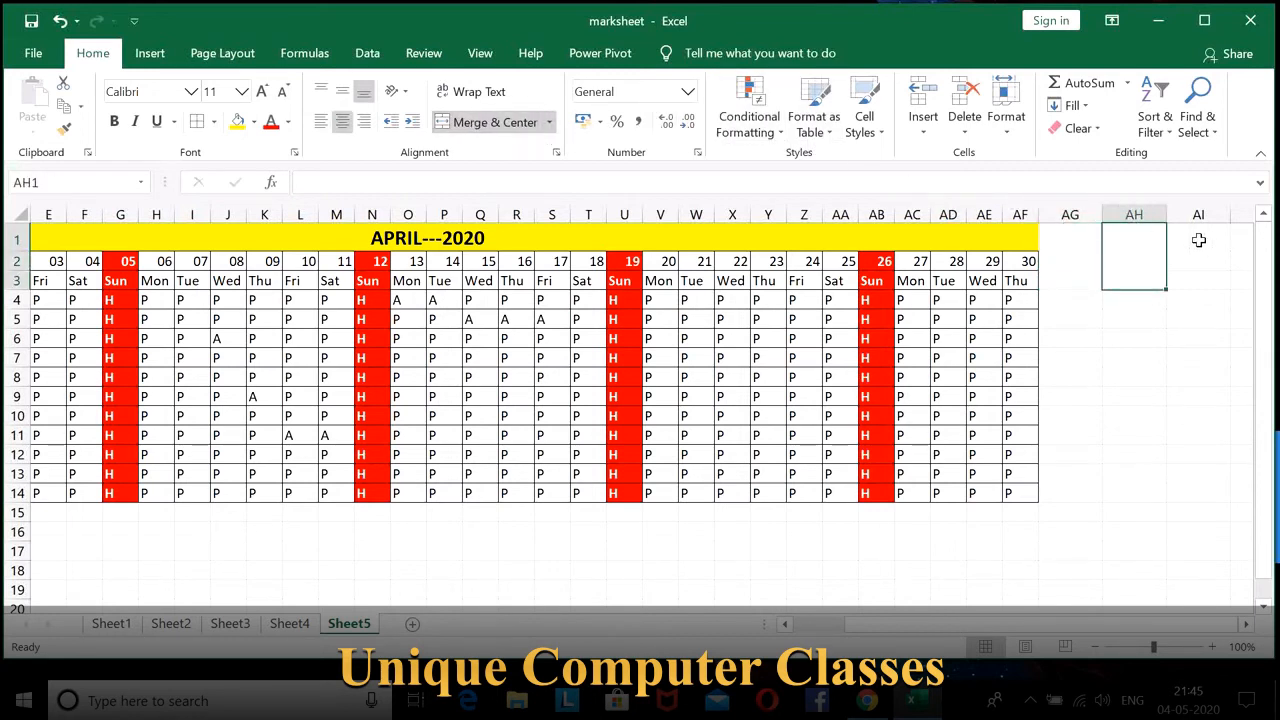
drag(1197, 237, 1199, 275)
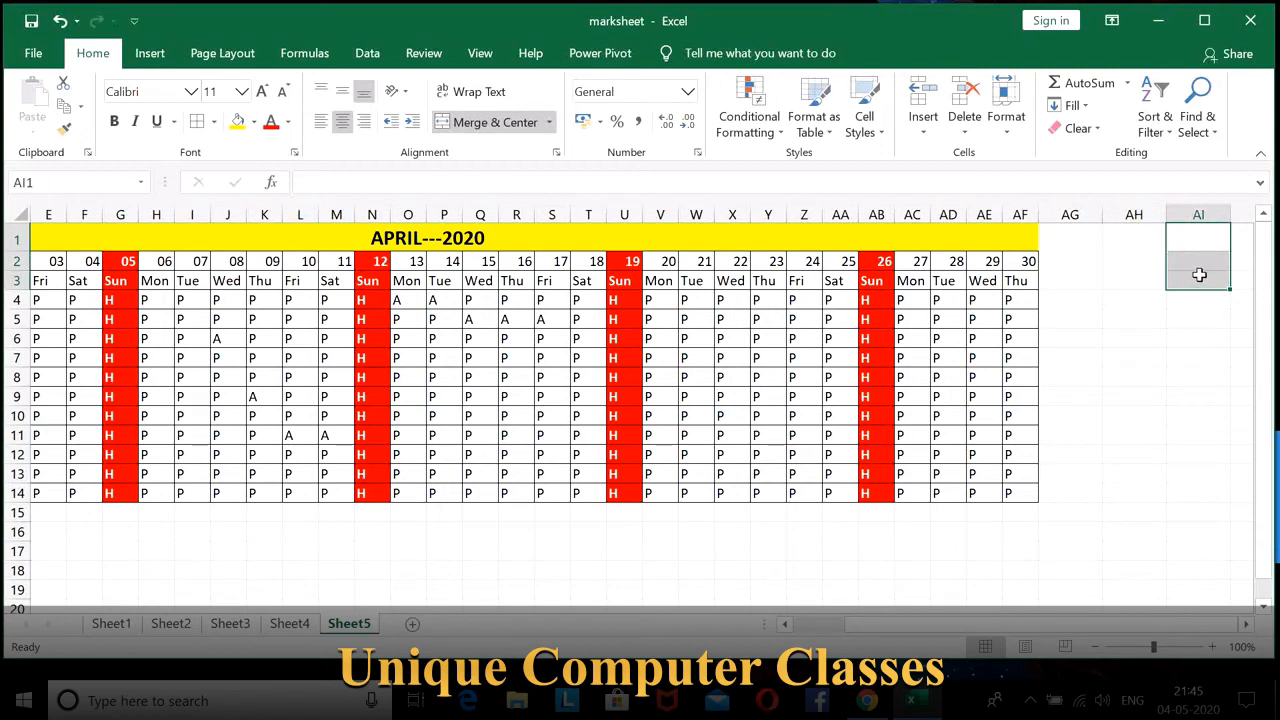
click(495, 122)
Step: Enter the headers TOTAL PRESENT, TOTAL ABSENT and HOLIDAY in the merged cells AG1, AH1 and AI1
click(1045, 241)
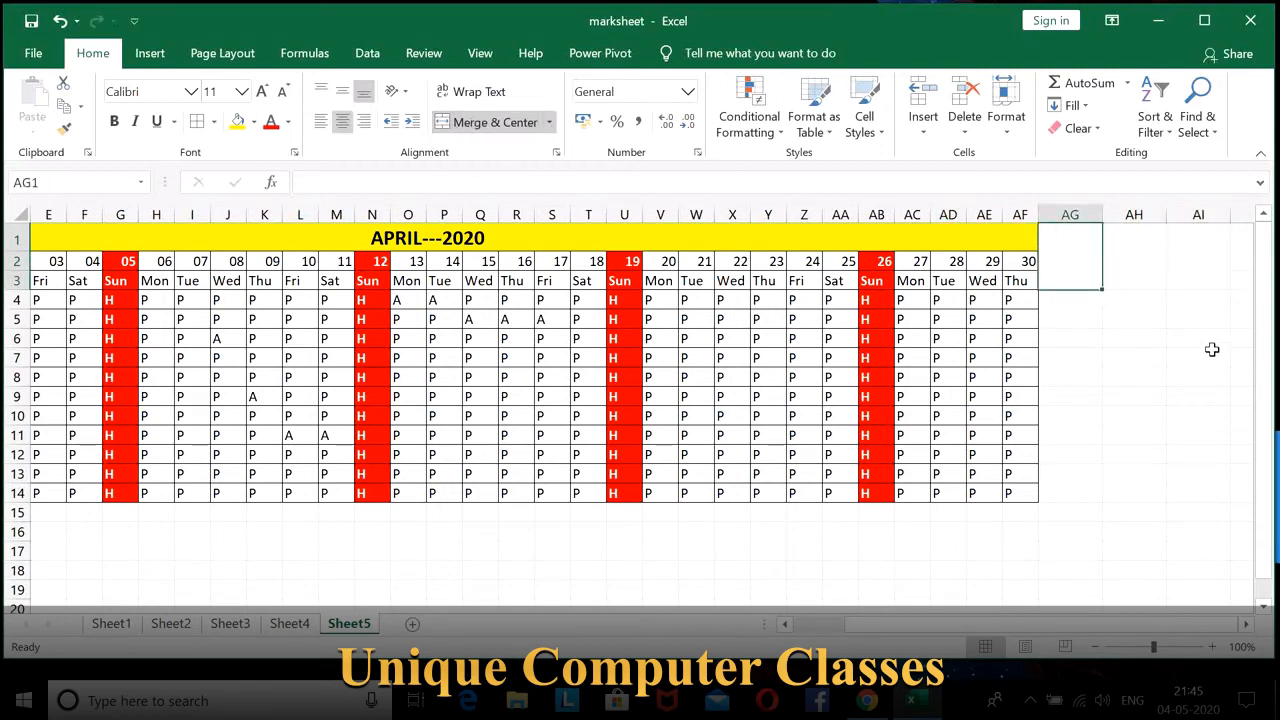
text(TOTA)
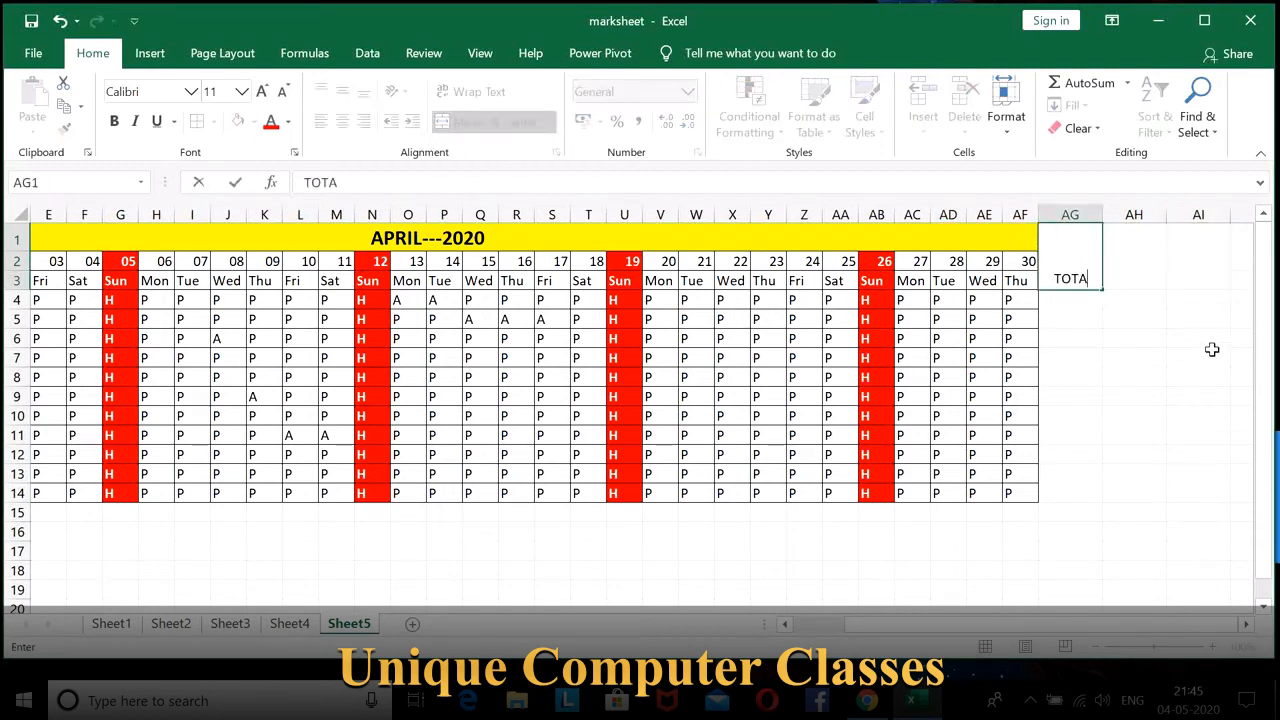
text(L PRESENT)
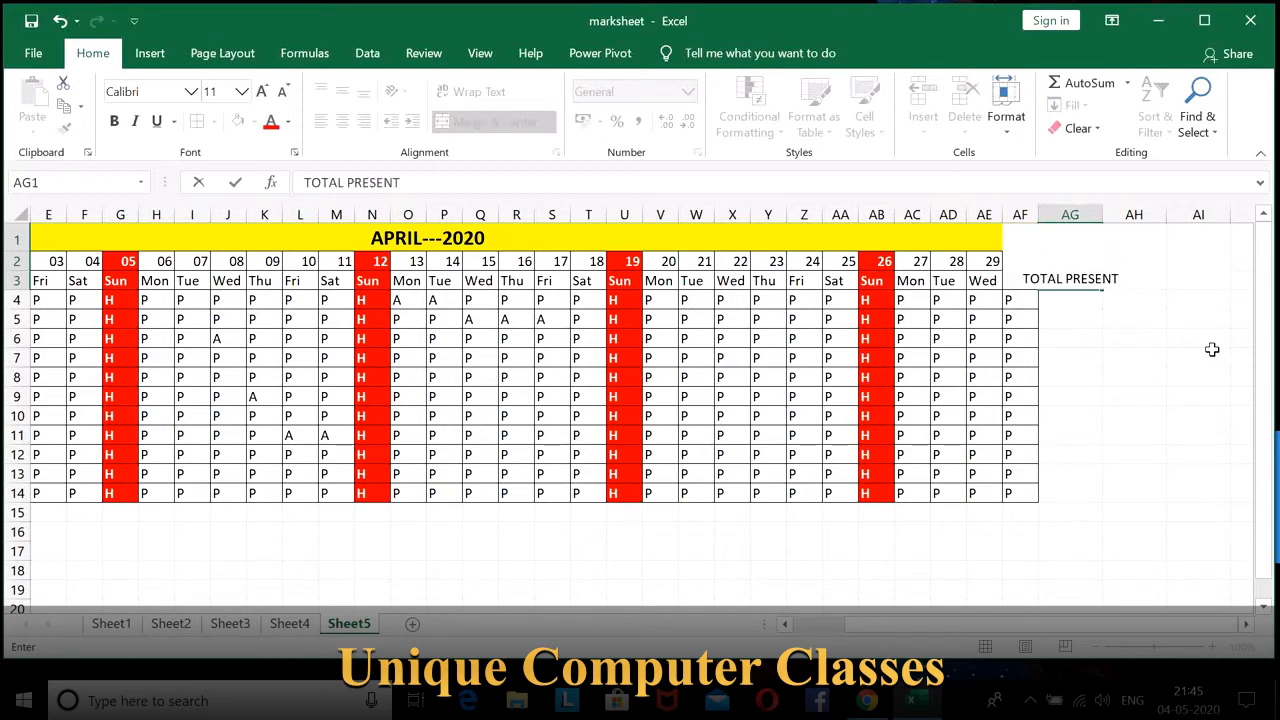
key(Return)
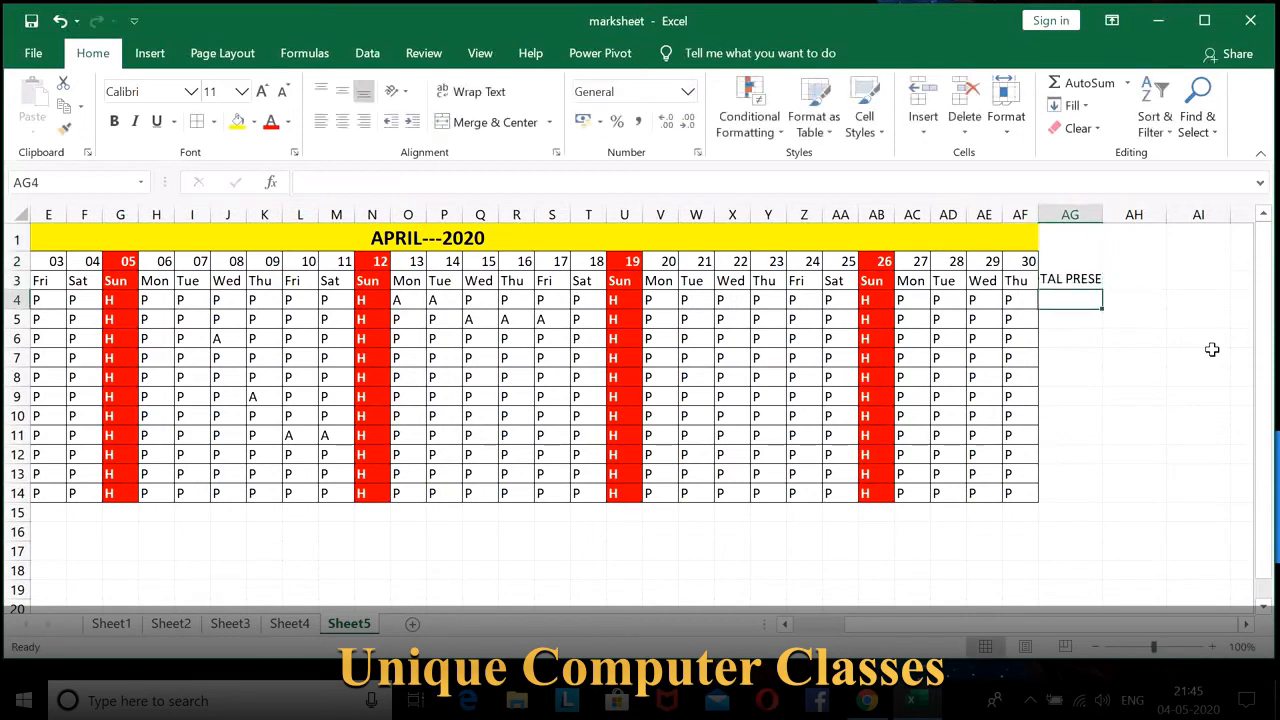
click(1125, 280)
text(T)
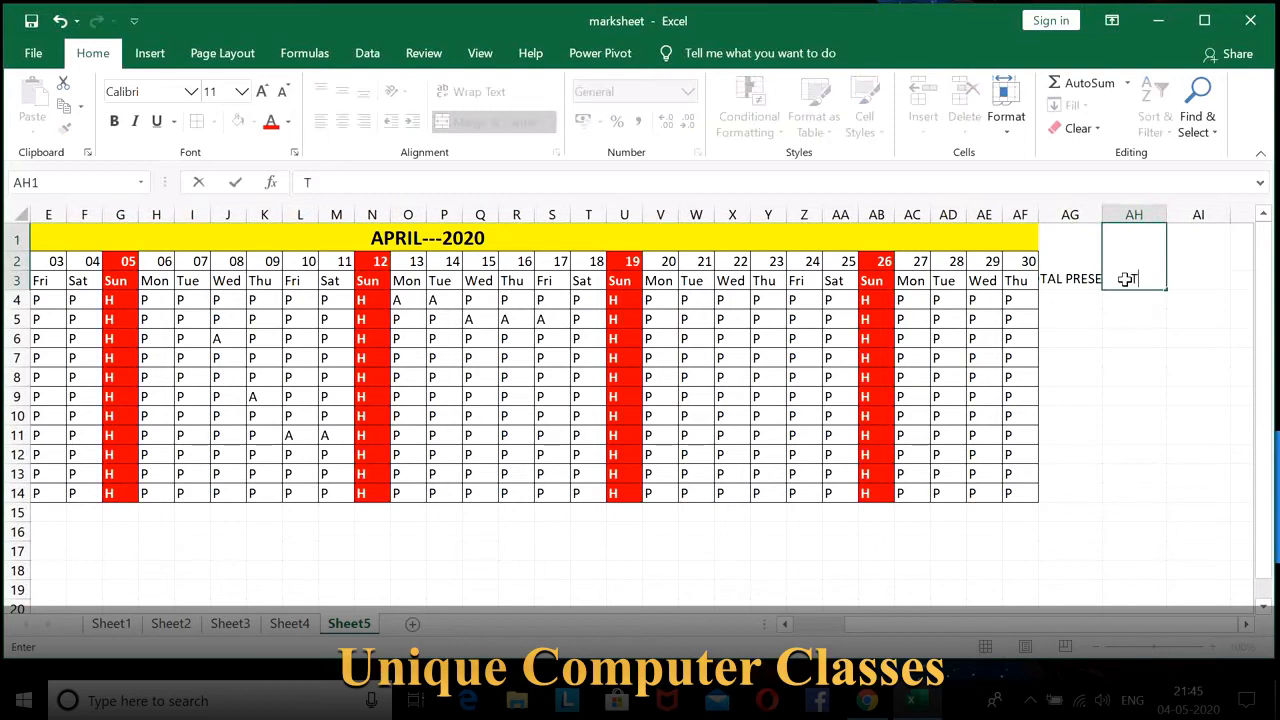
text(OTAL ABSENT)
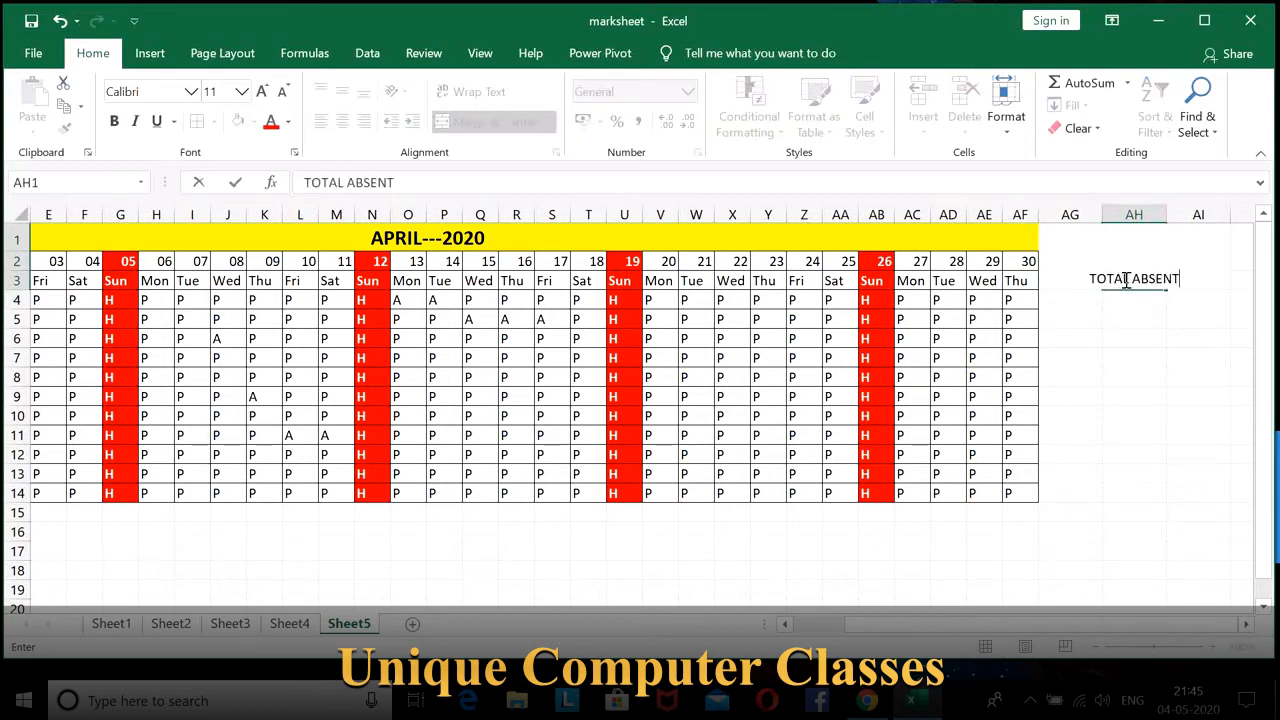
key(Return)
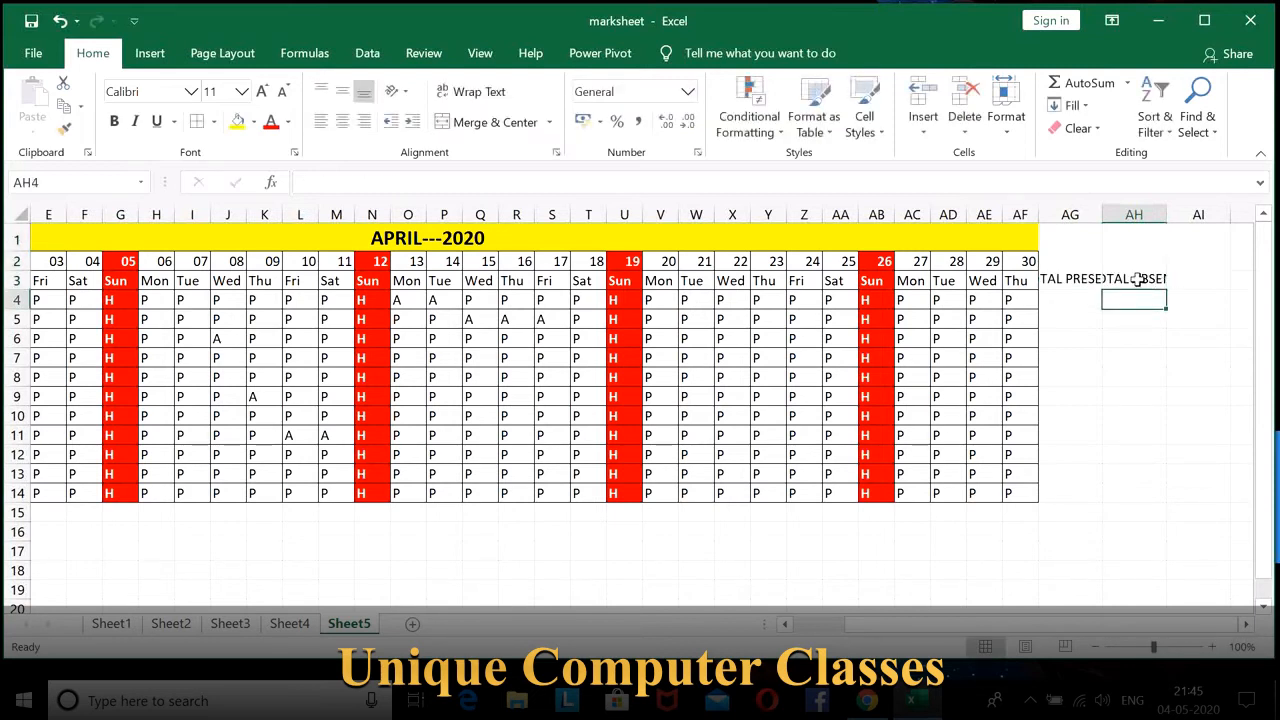
click(1202, 260)
text(HOLIDAY)
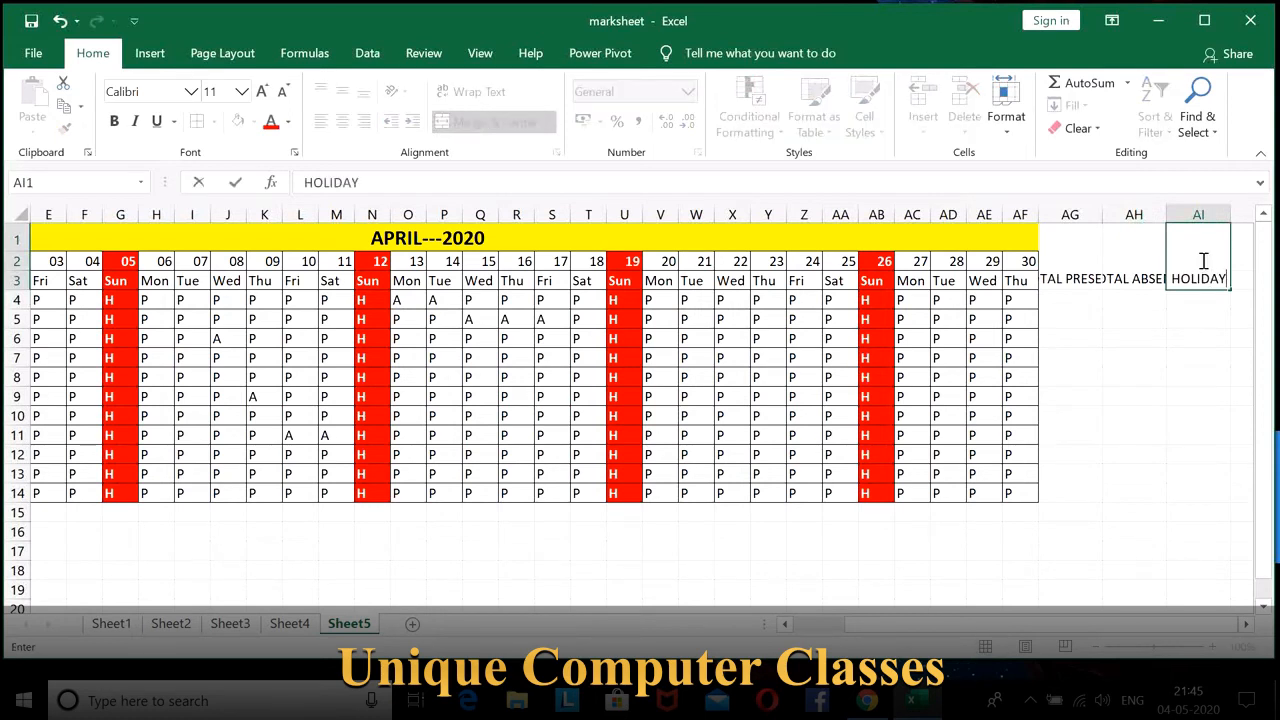
key(Return)
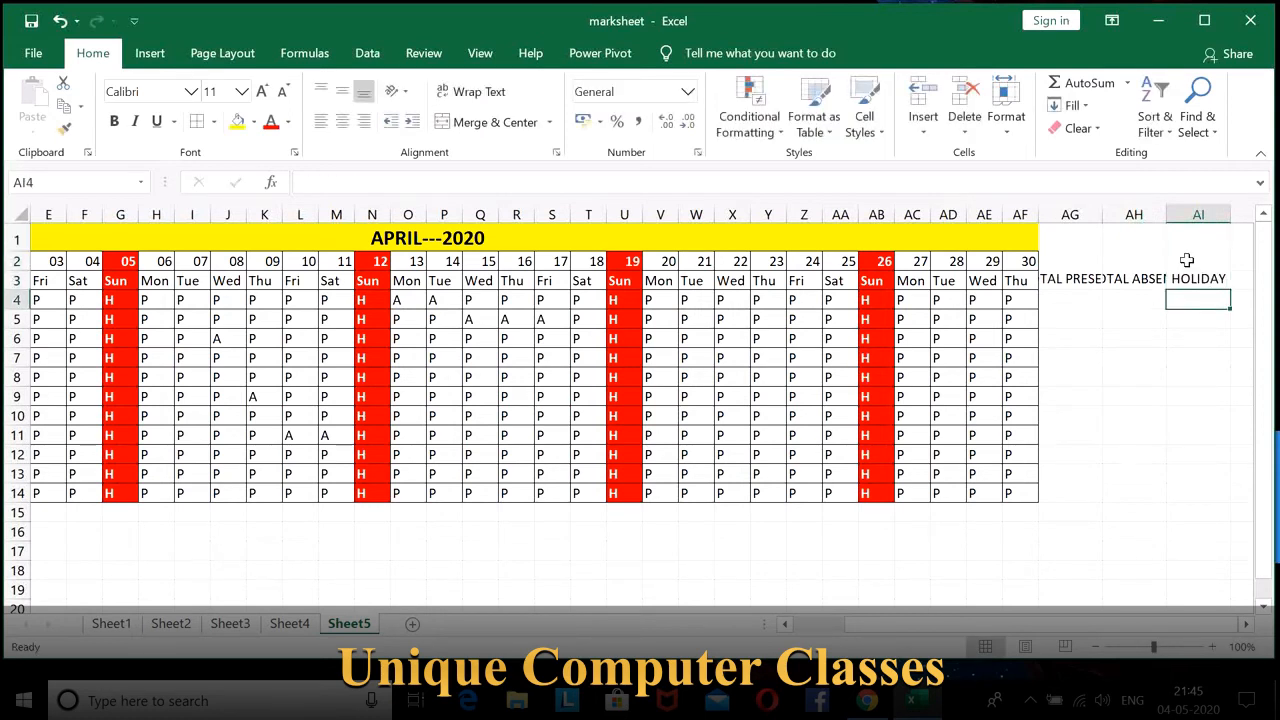
Step: Wrap the text in the three header cells AG1, AH1 and AI1, and middle-align the HOLIDAY header vertically
click(1082, 255)
click(470, 91)
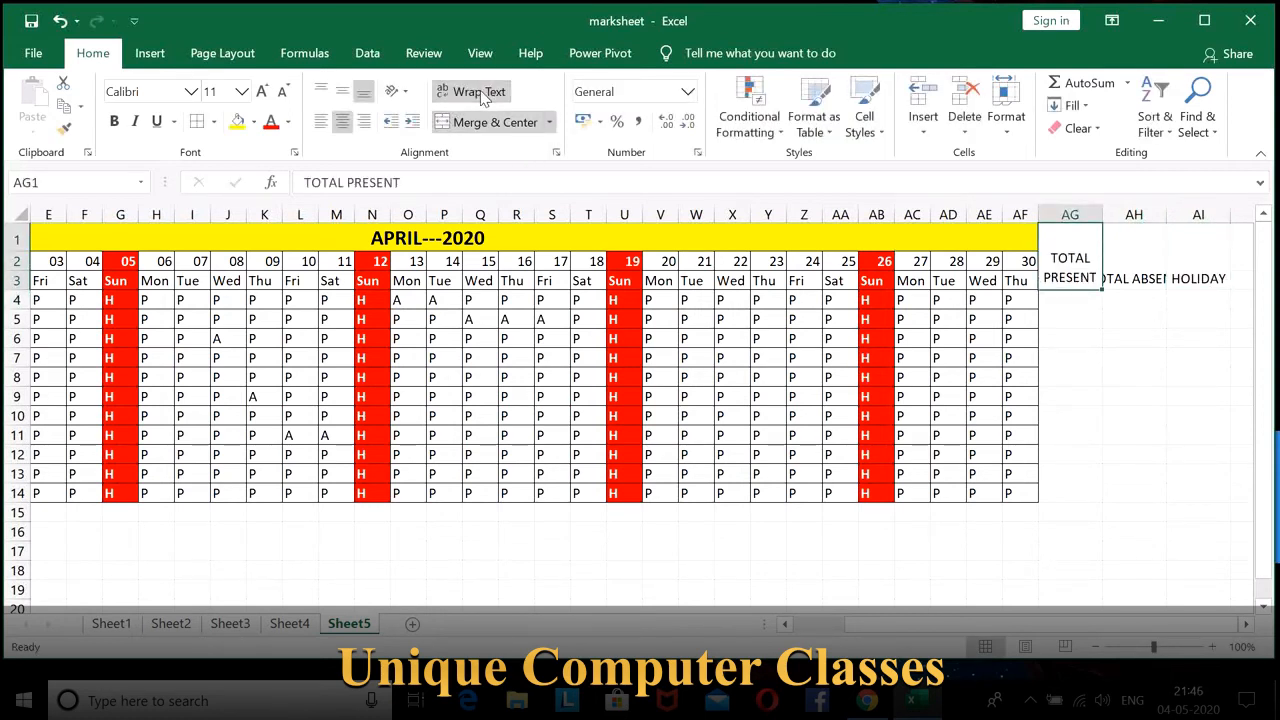
click(1110, 255)
click(478, 93)
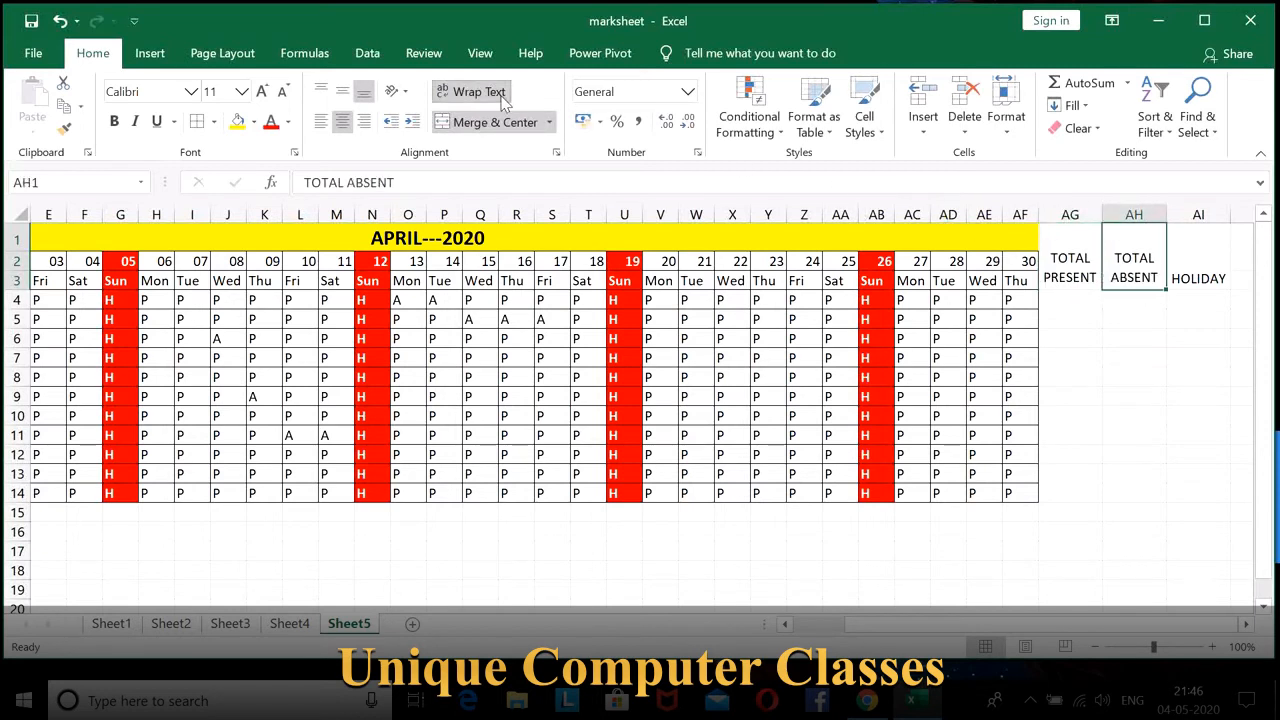
click(1206, 272)
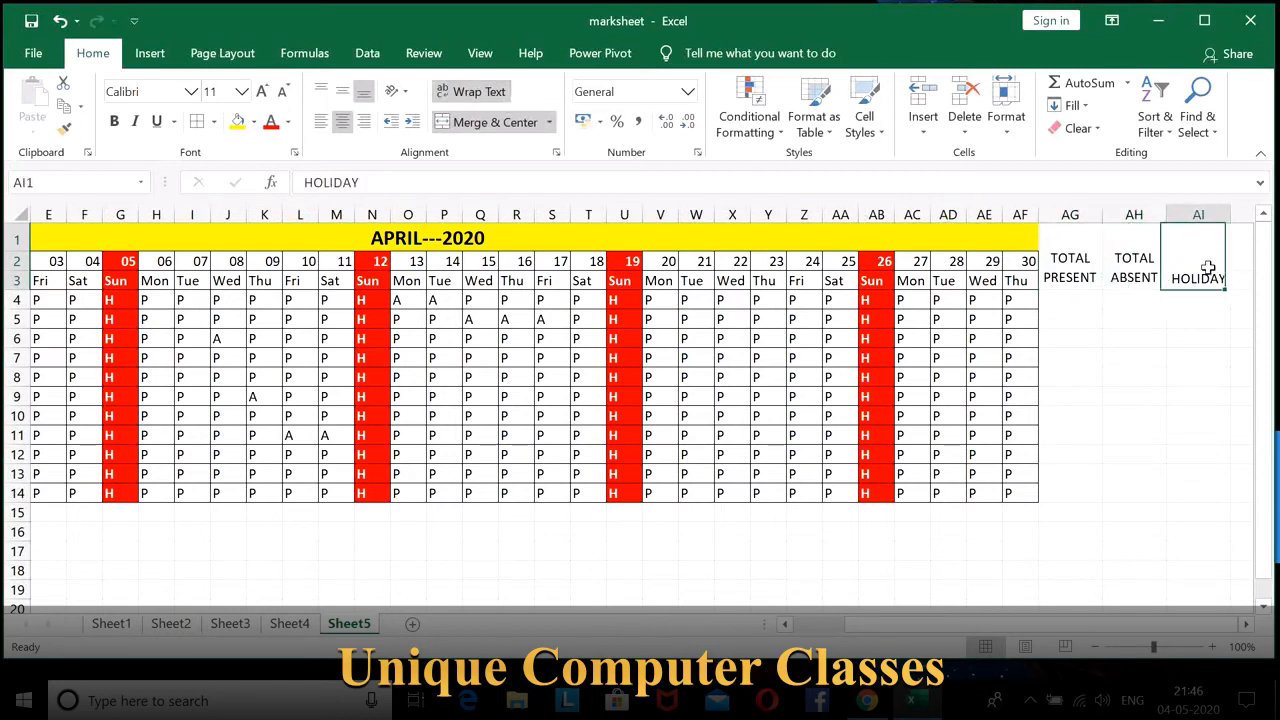
click(476, 91)
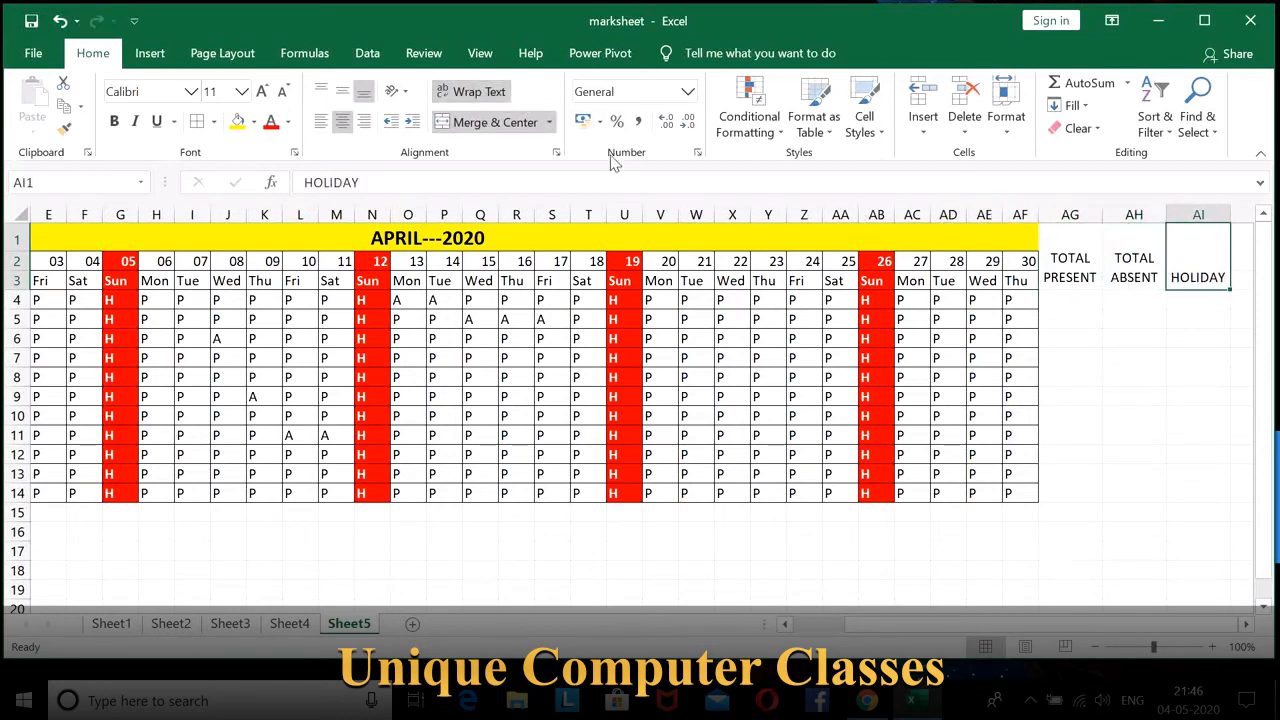
click(342, 91)
Step: Enter the formula =COUNTIF(C4:AF4,"P") in AG4 to count the present days in row 4
click(1088, 276)
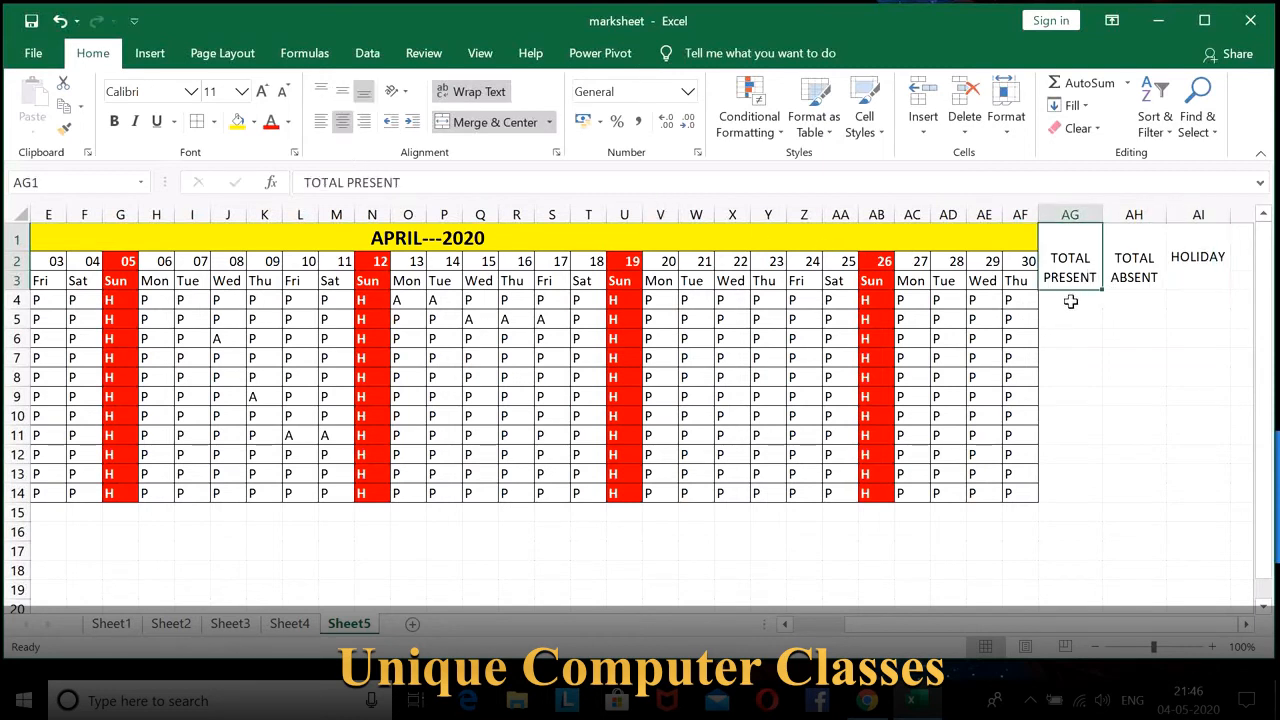
click(1068, 300)
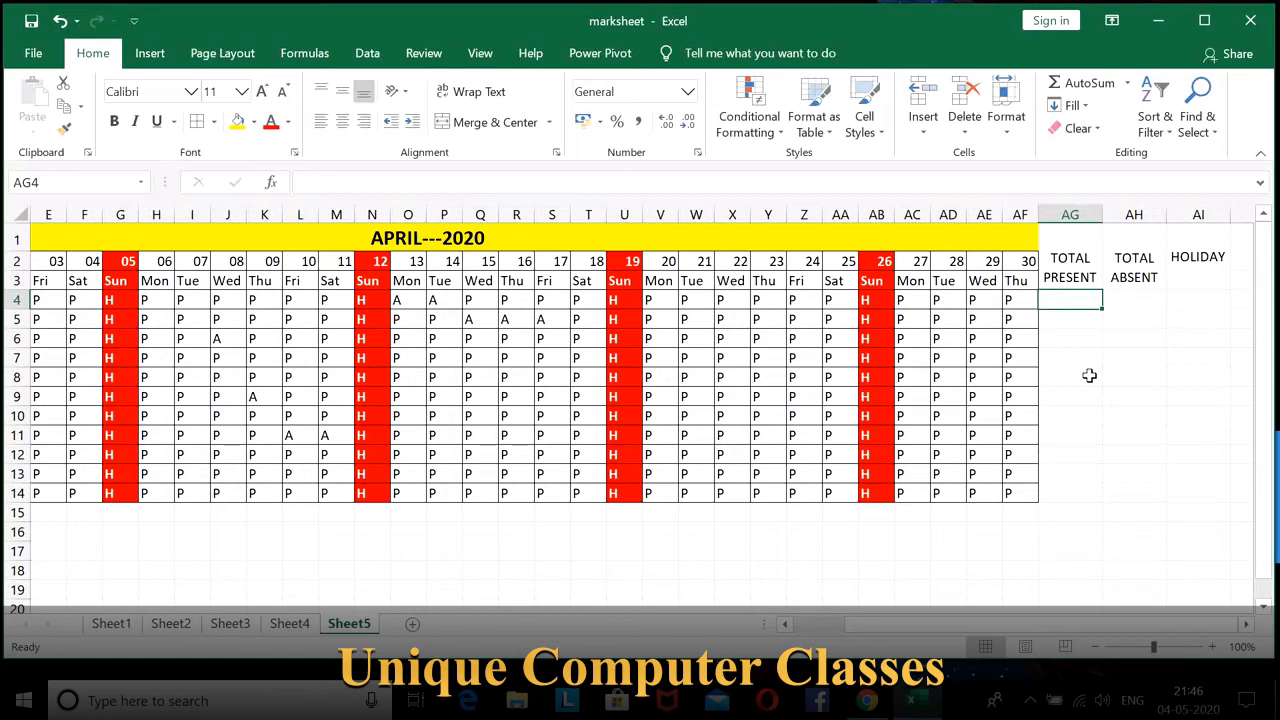
text(=)
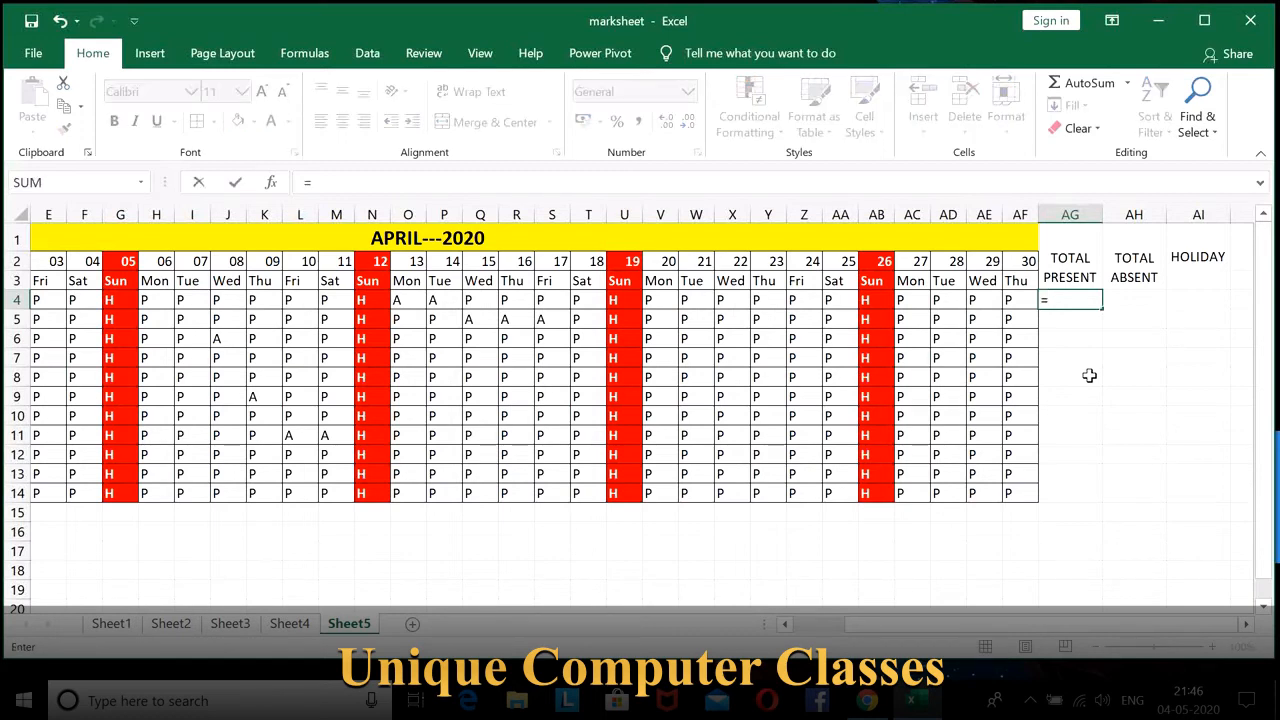
text(COUNTIF)
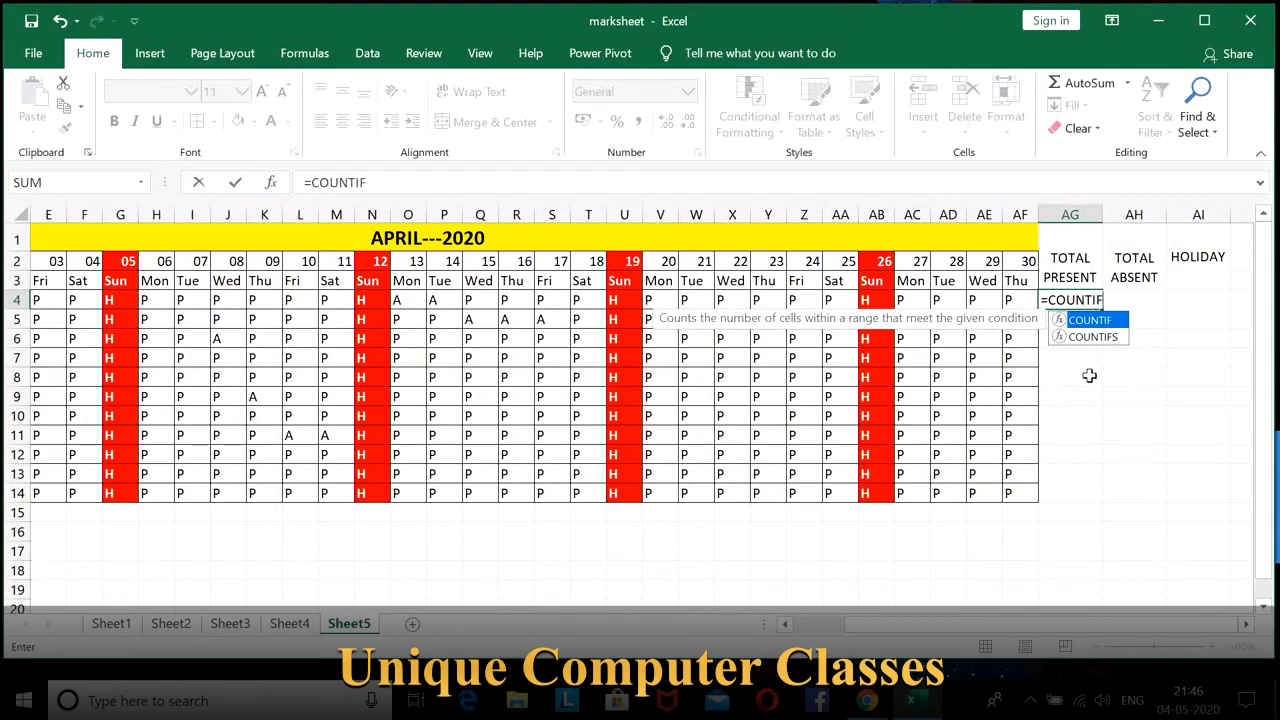
text(()
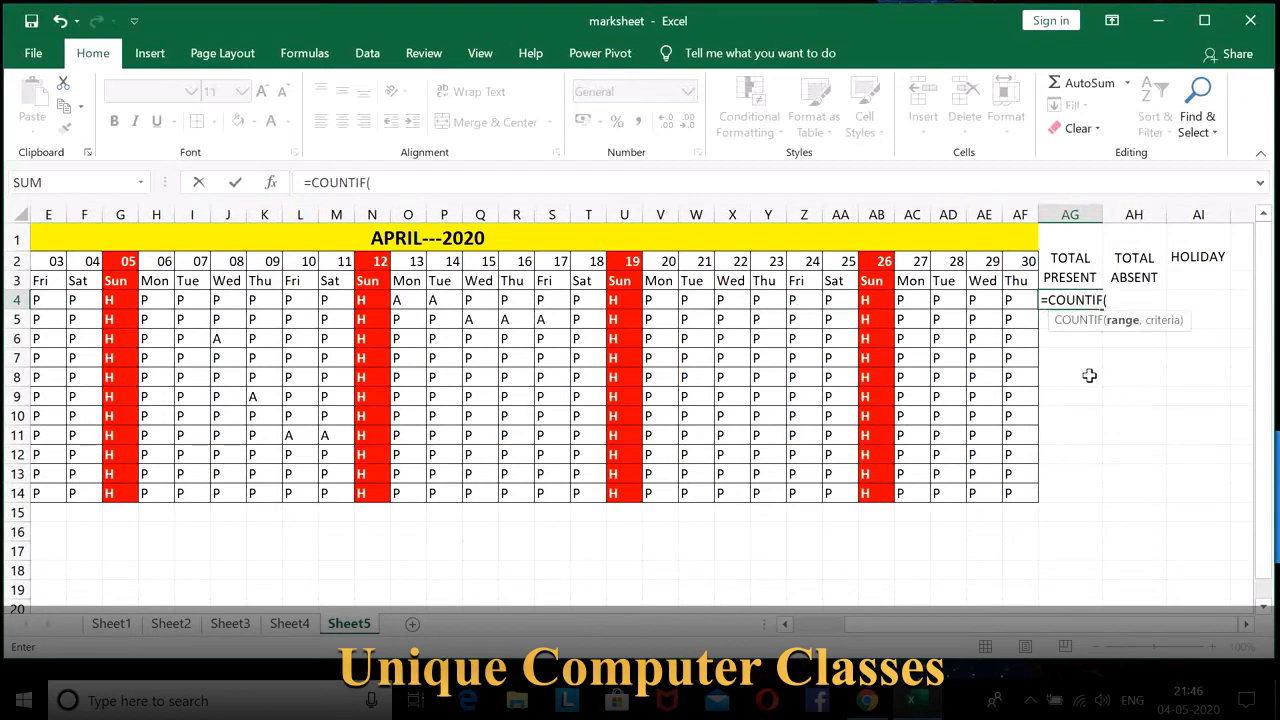
drag(1012, 300, 192, 307)
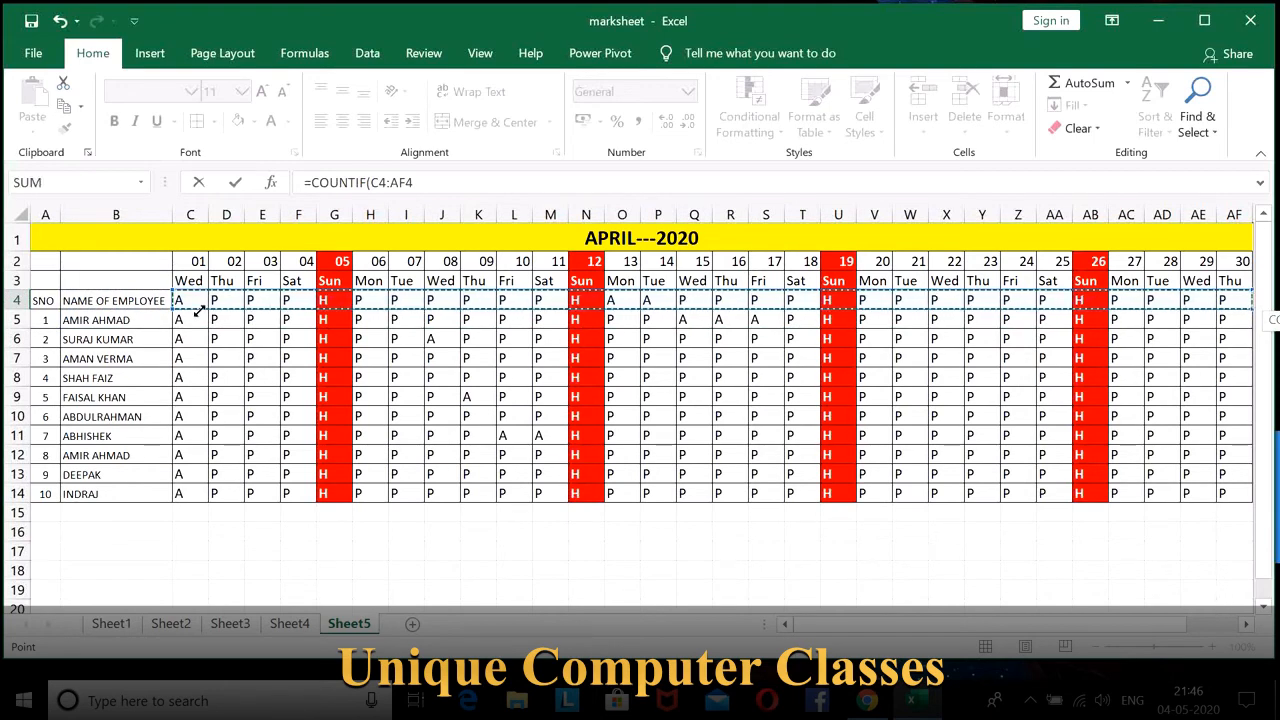
click(1250, 624)
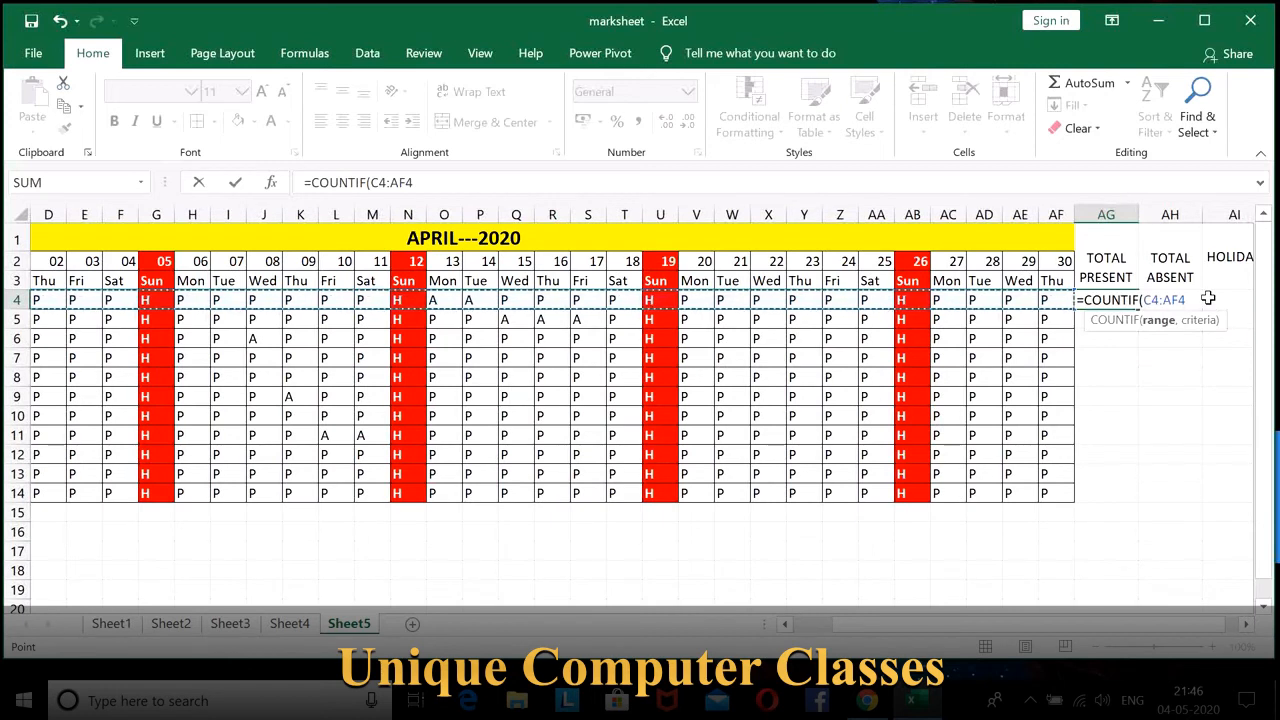
text(,"P)
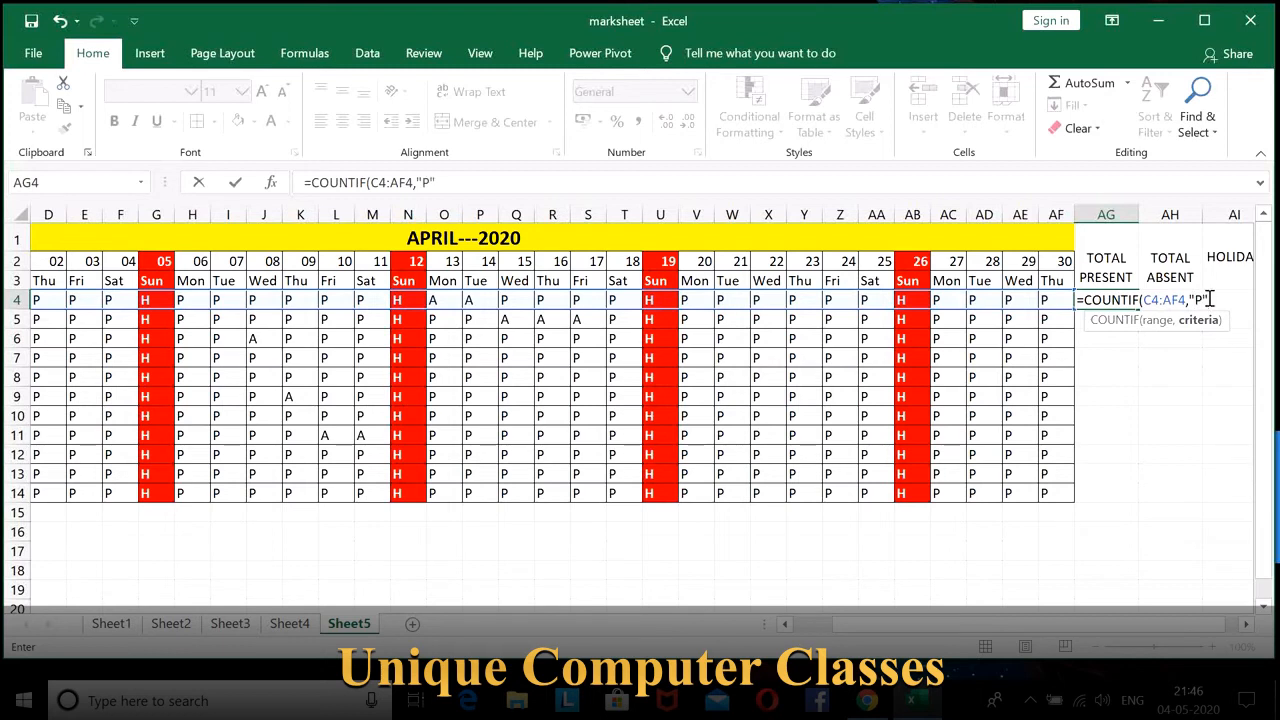
text("))
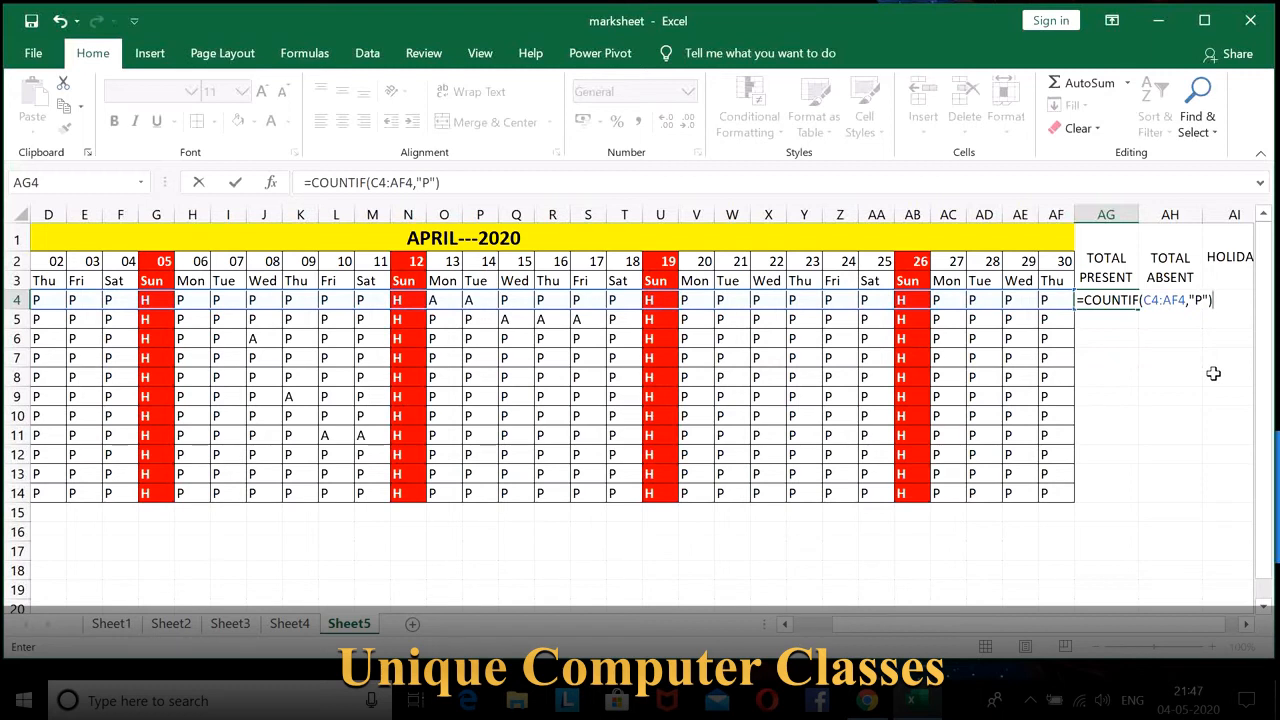
key(Return)
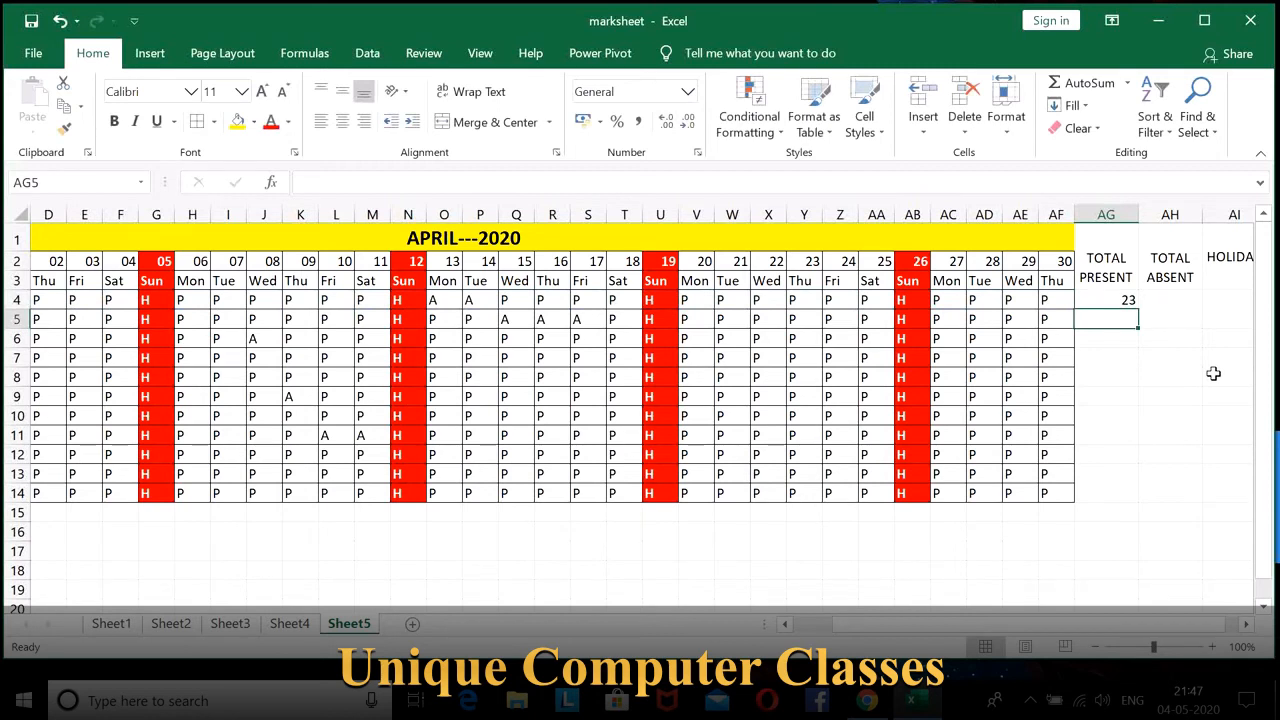
Step: Enter the formula =COUNTIF(C4:AF4,"A") in AH4 to count the absent days in row 4
click(1182, 303)
text(=)
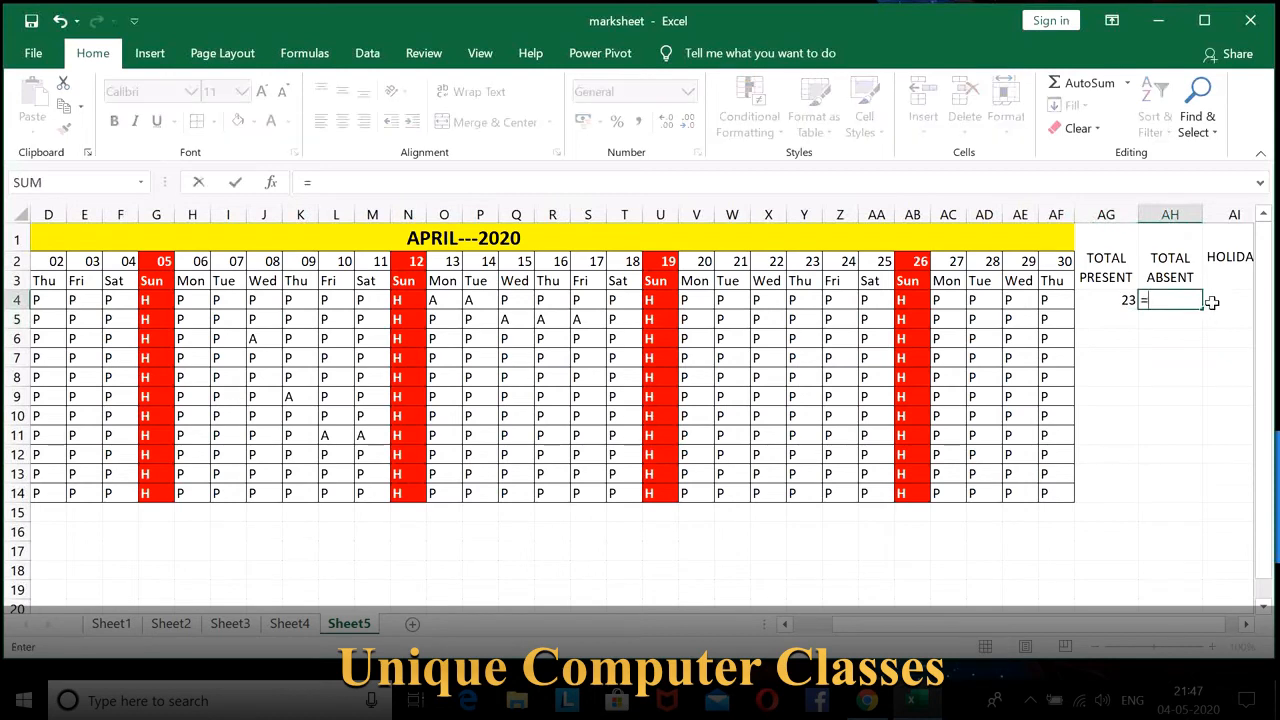
text(C)
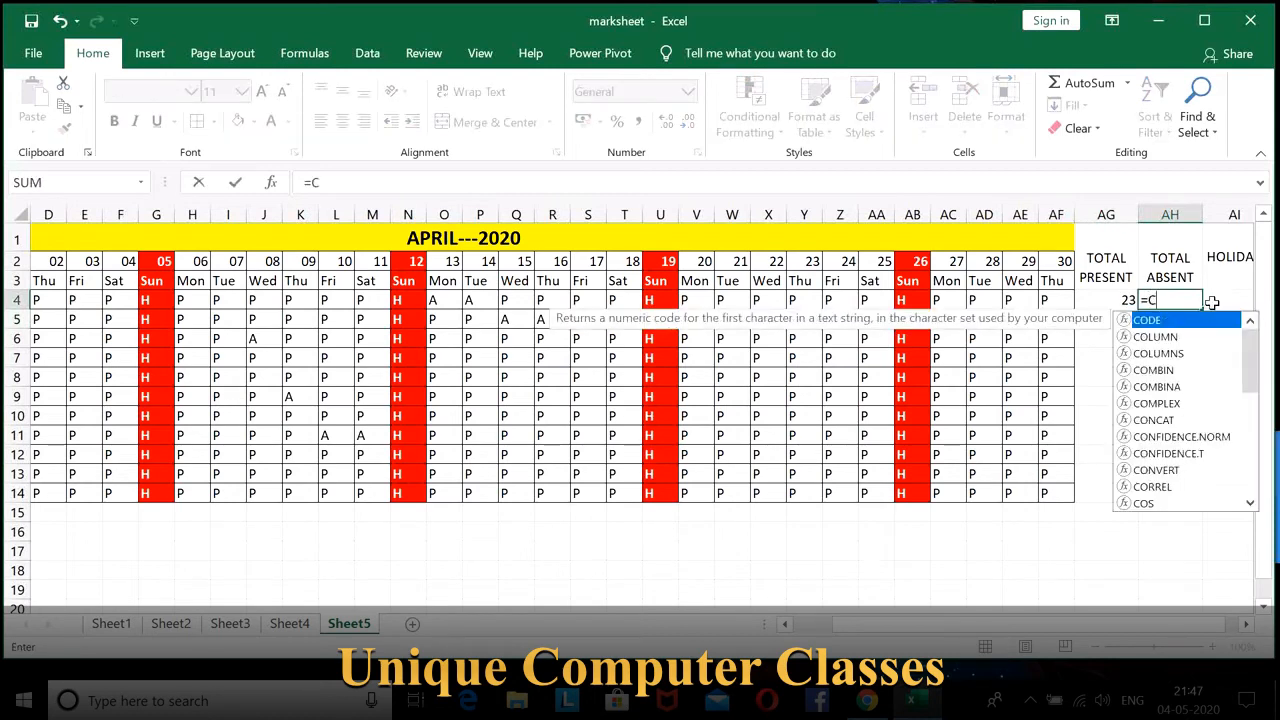
text(OUNTIF)
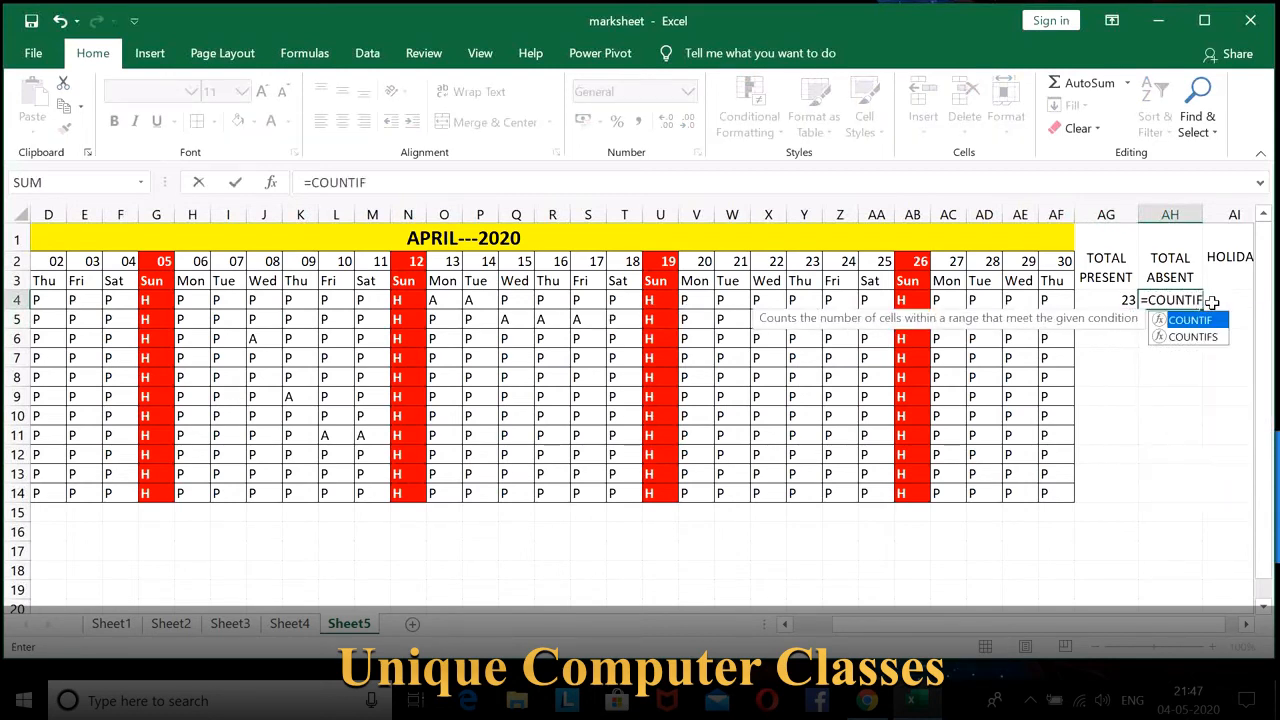
text(()
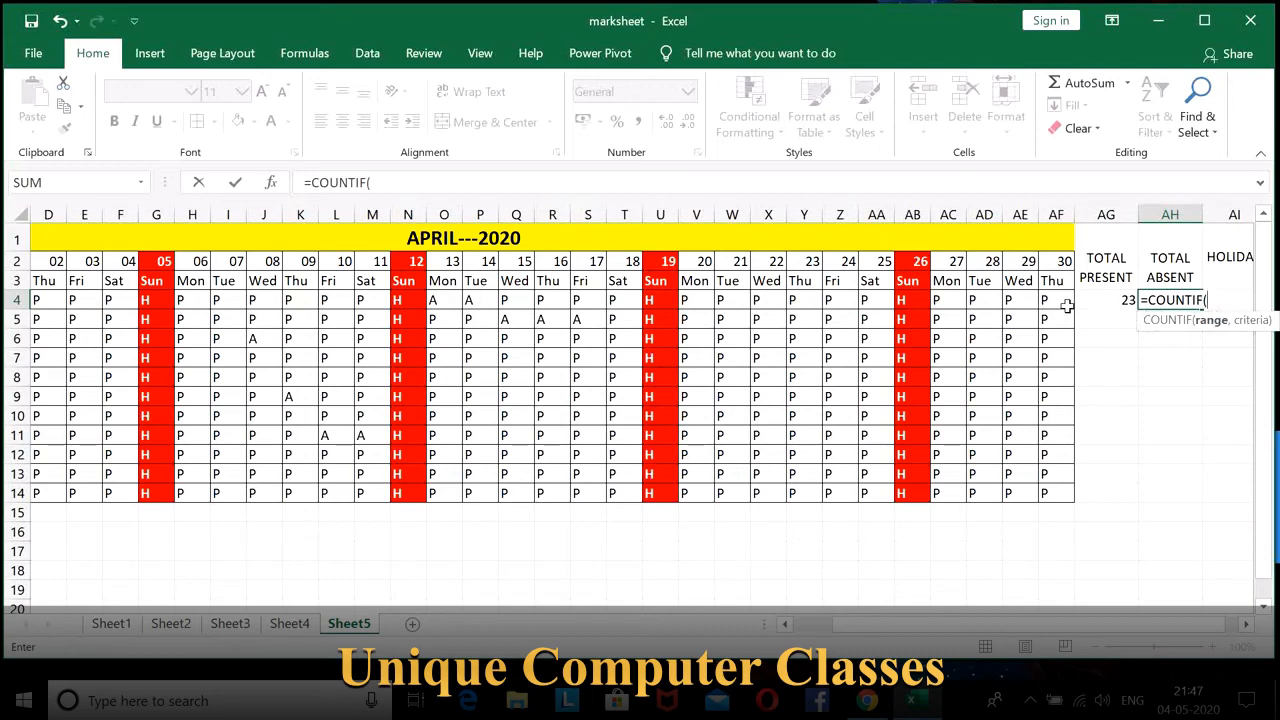
drag(1060, 302, 186, 302)
click(1246, 624)
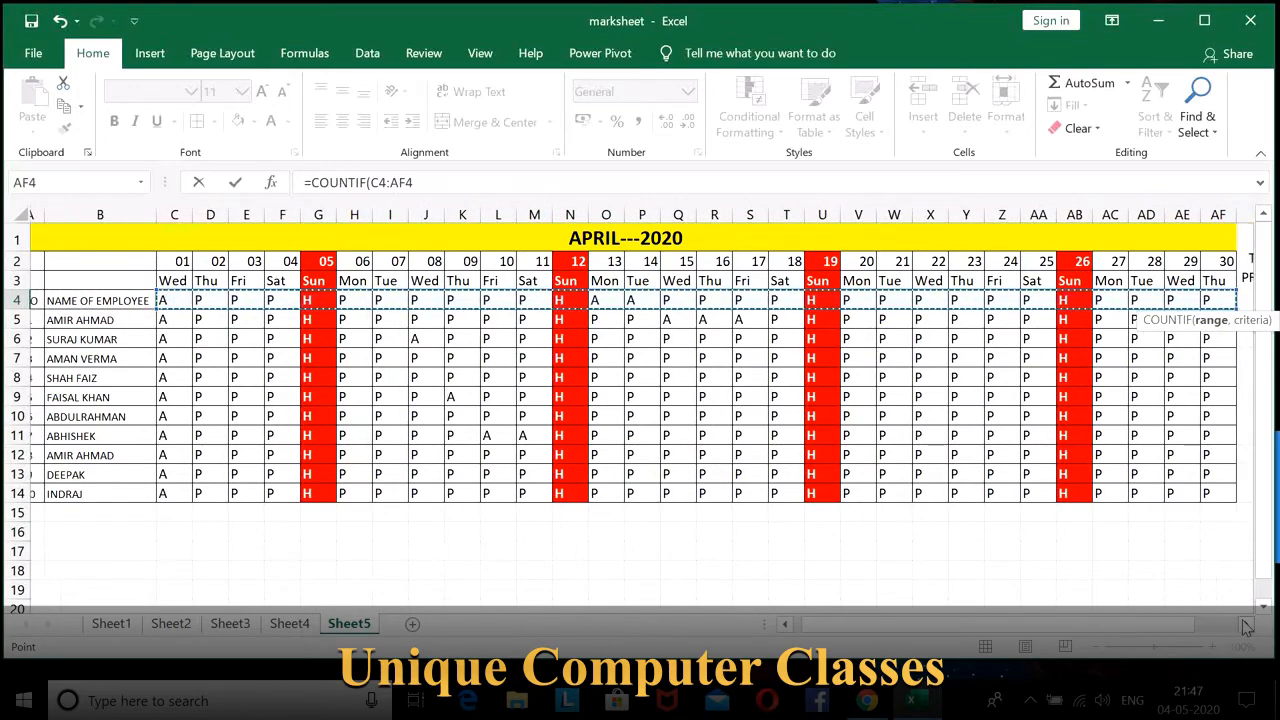
click(1246, 624)
click(1246, 624)
click(1246, 624)
click(1246, 624)
click(1246, 624)
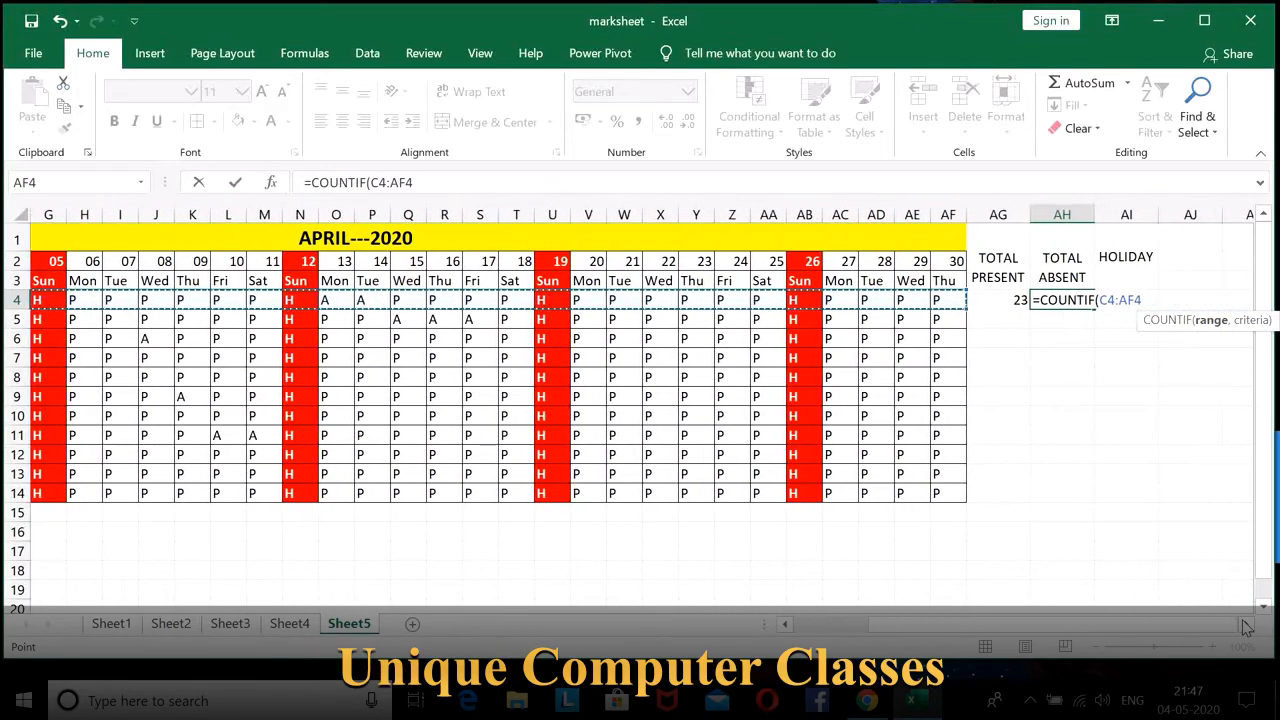
text(,"A)
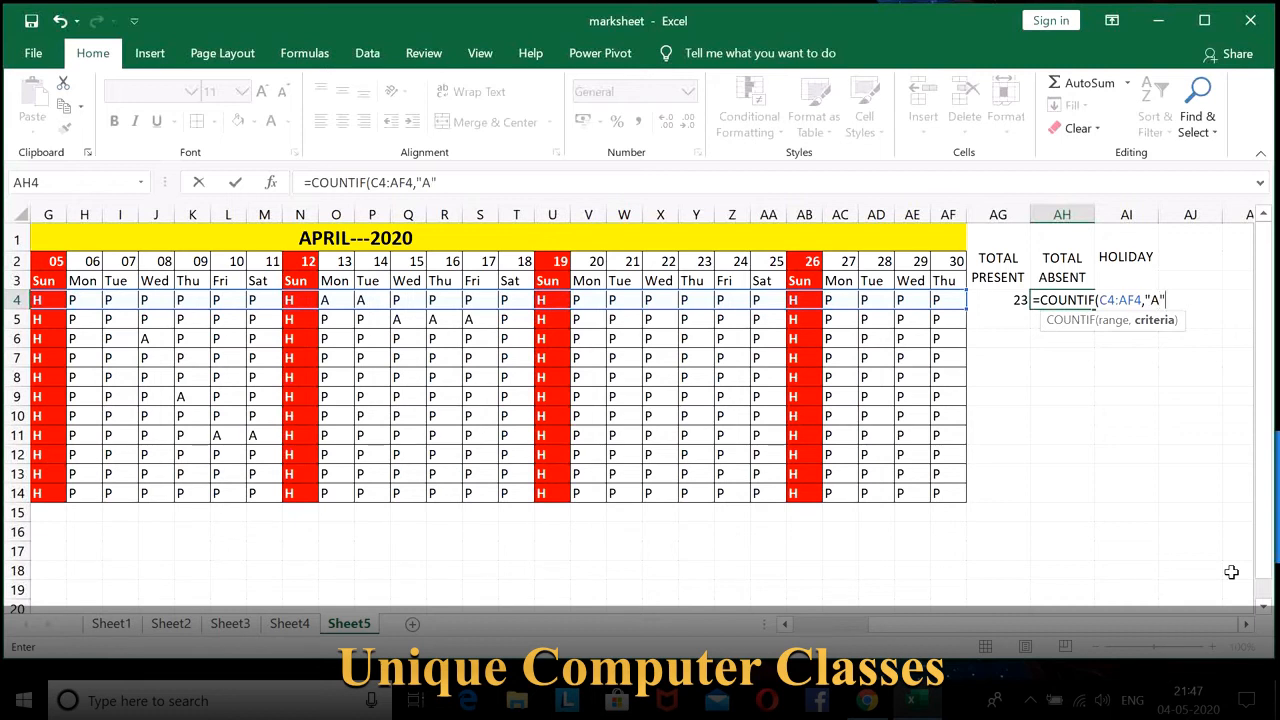
text())
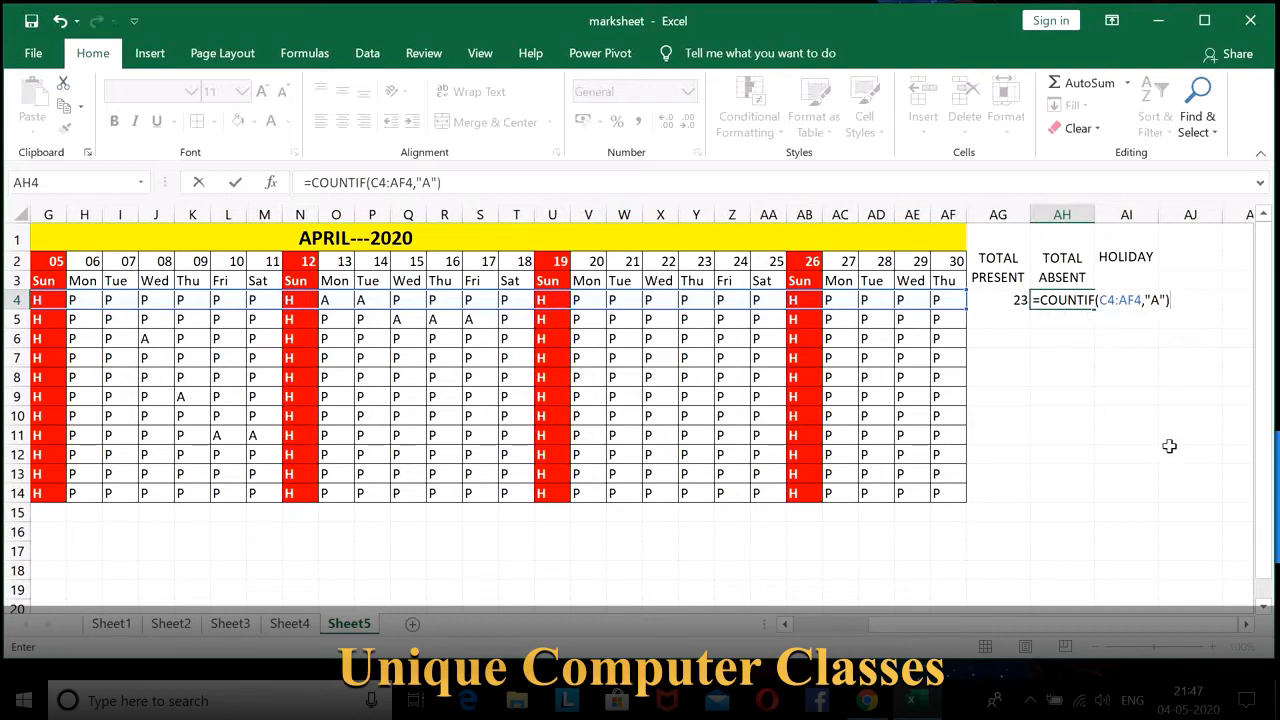
key(Return)
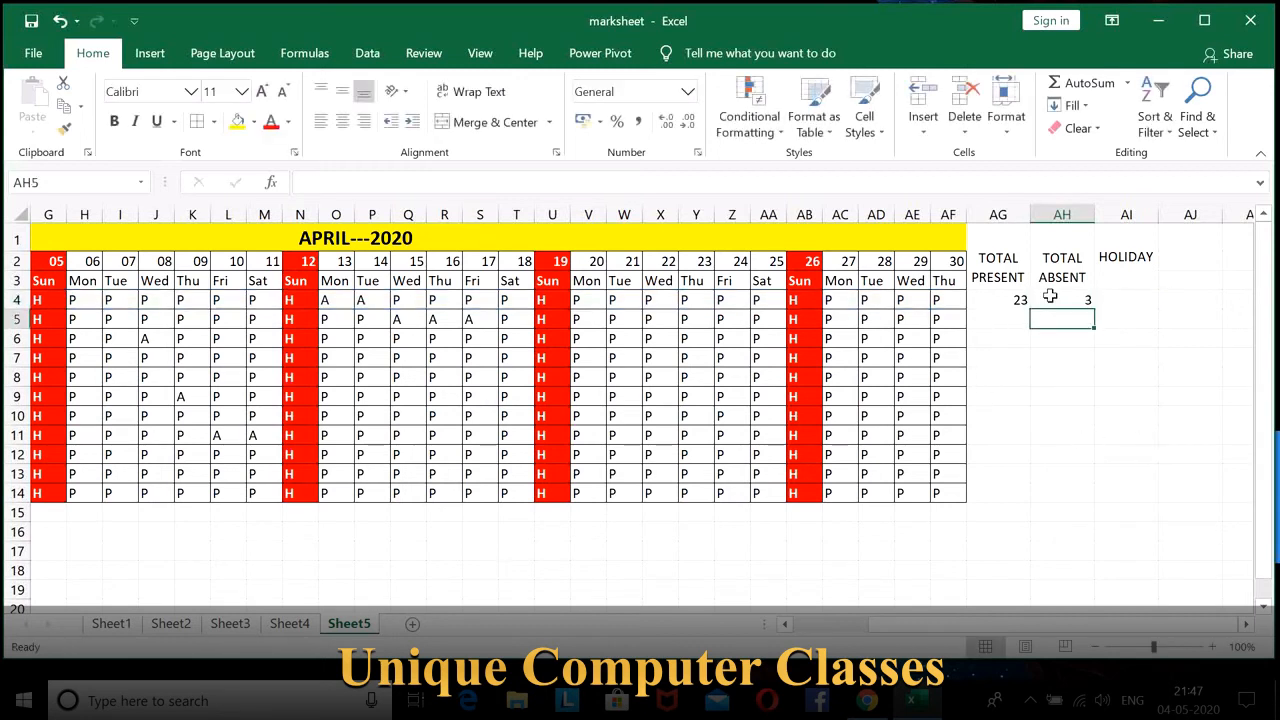
Step: Enter the formula =COUNTIF(C4:AF4,"H") in AI4 to count the holidays in row 4
click(1116, 302)
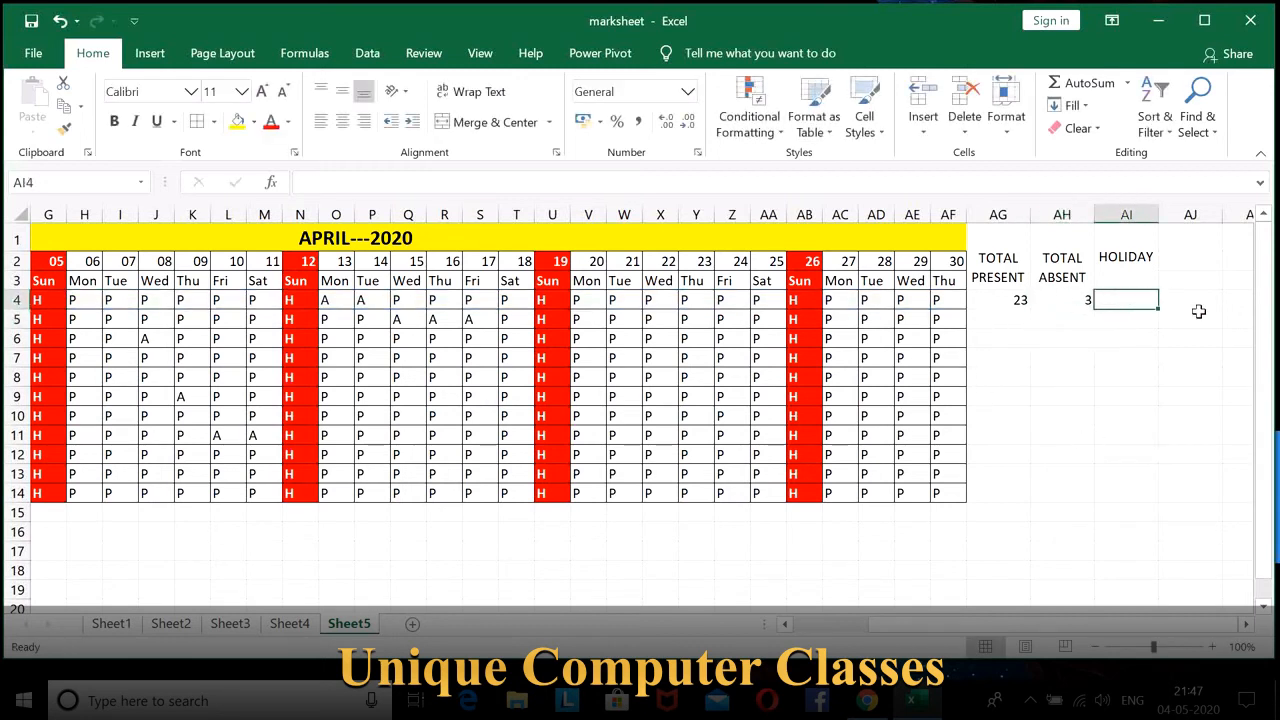
text(=C)
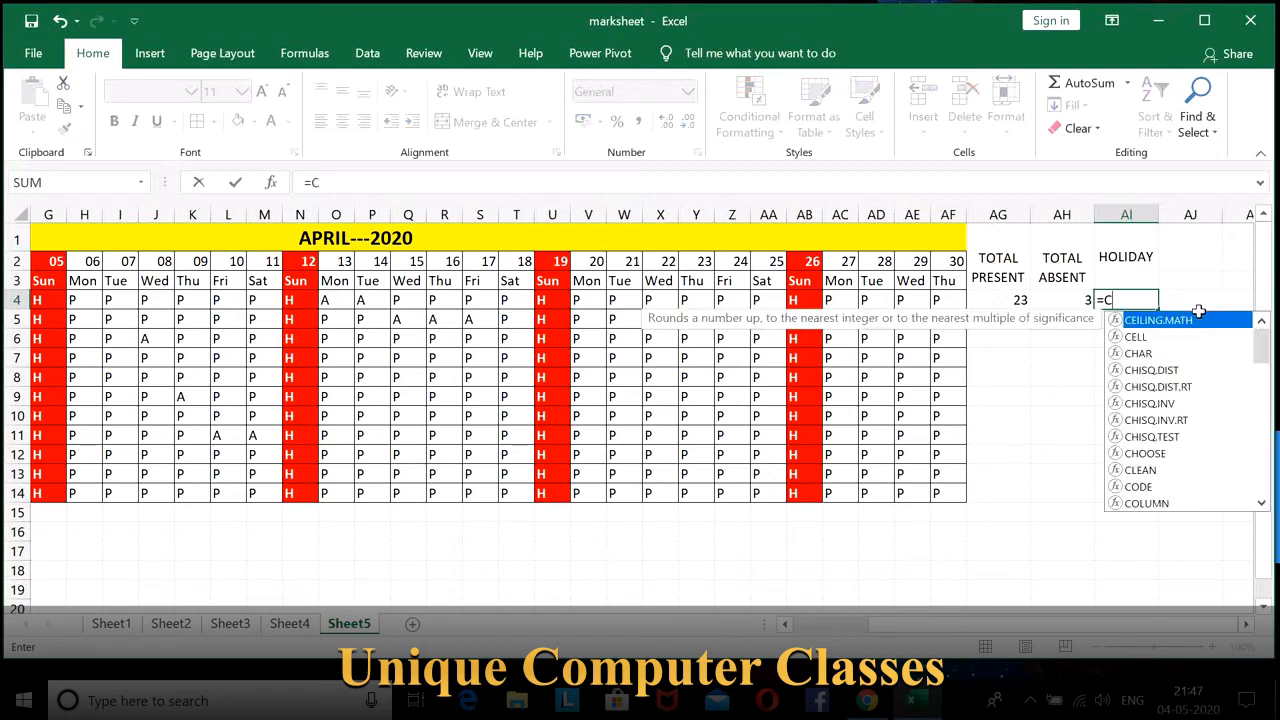
text(OUNTIF)
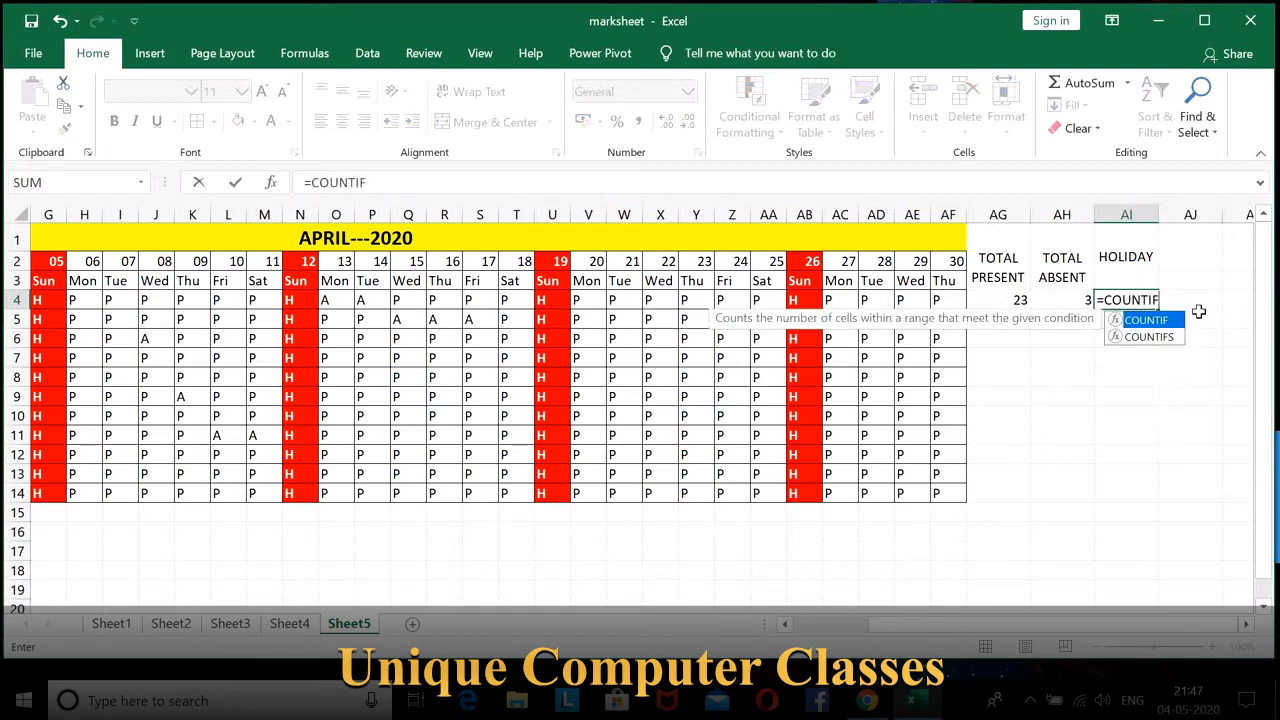
text(()
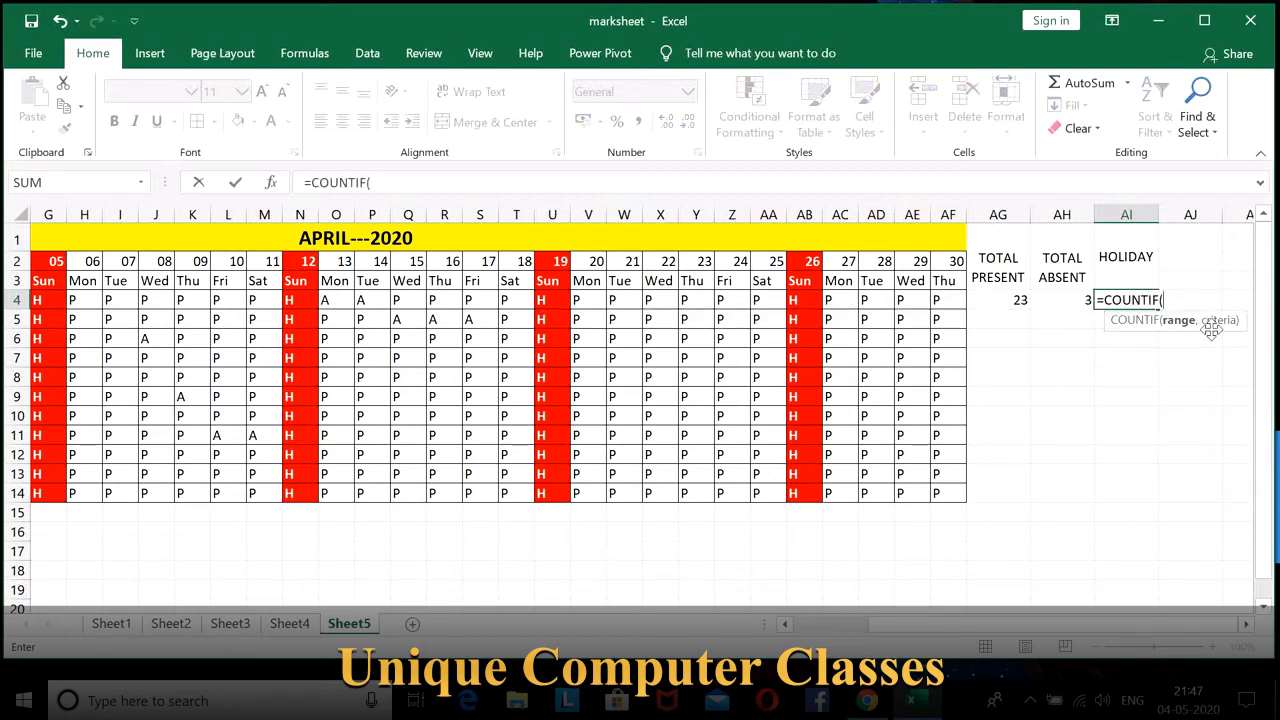
drag(942, 299, 180, 300)
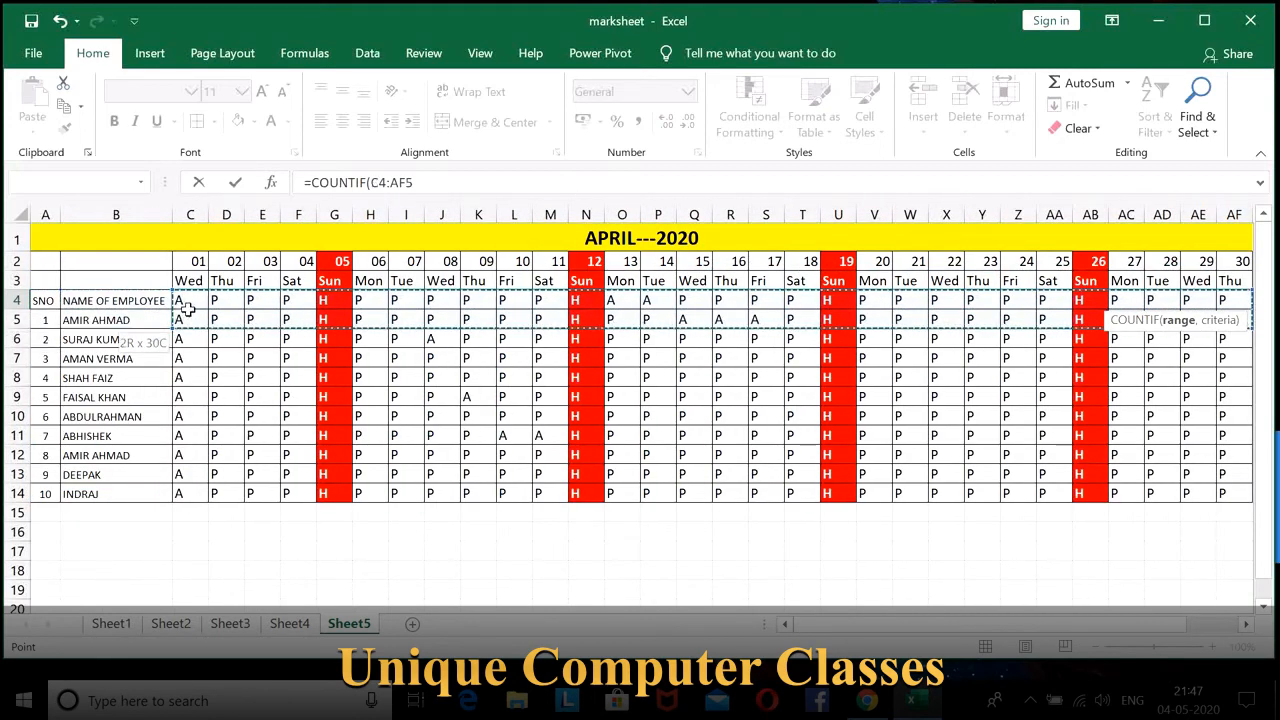
click(1245, 624)
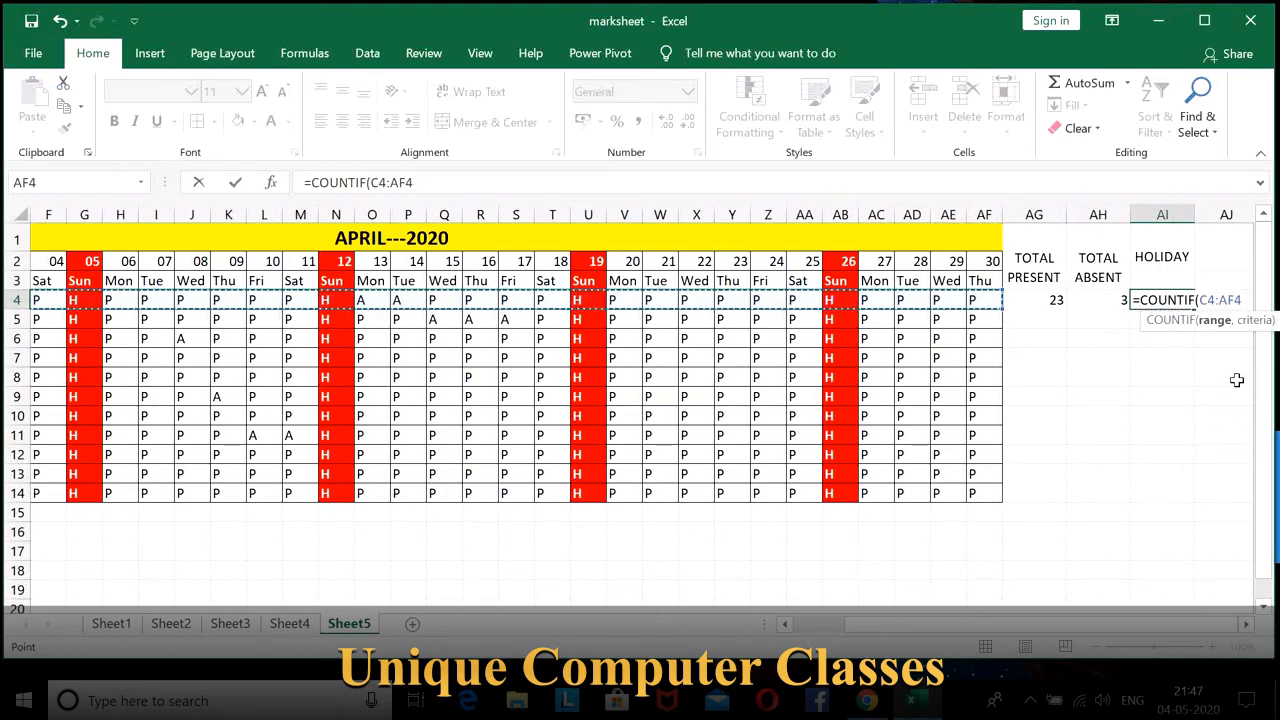
click(1247, 624)
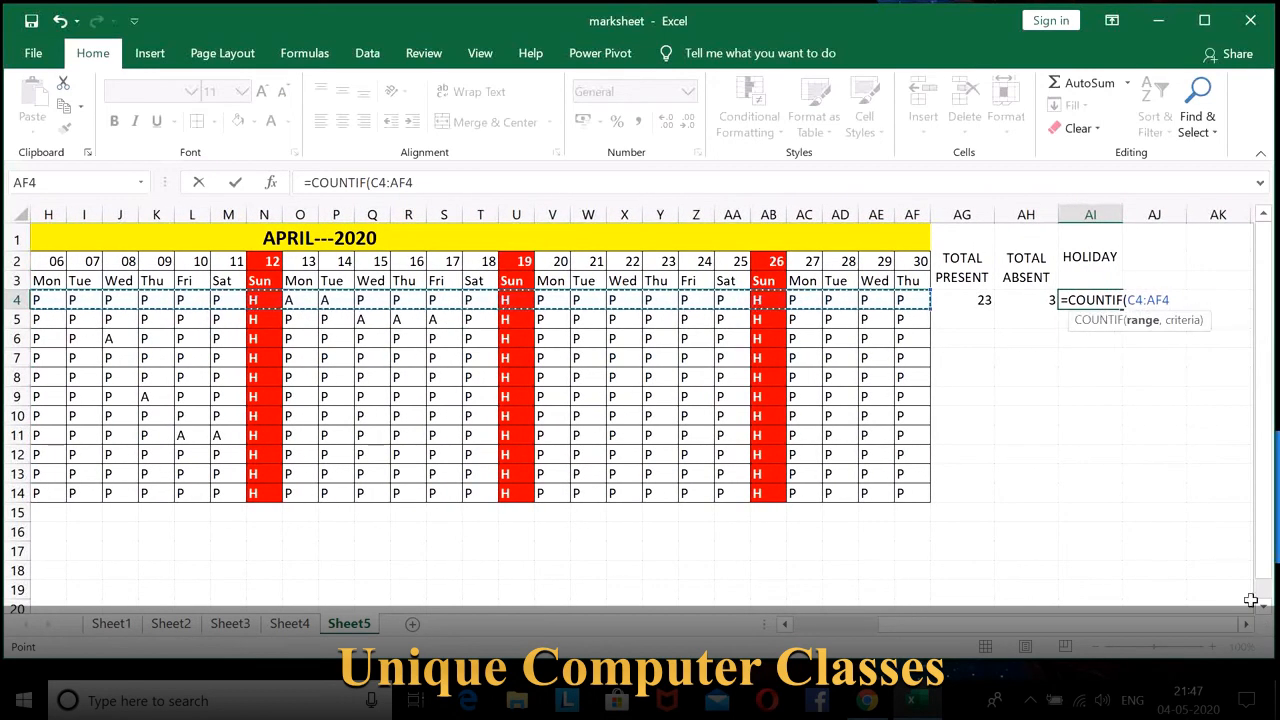
text(,)
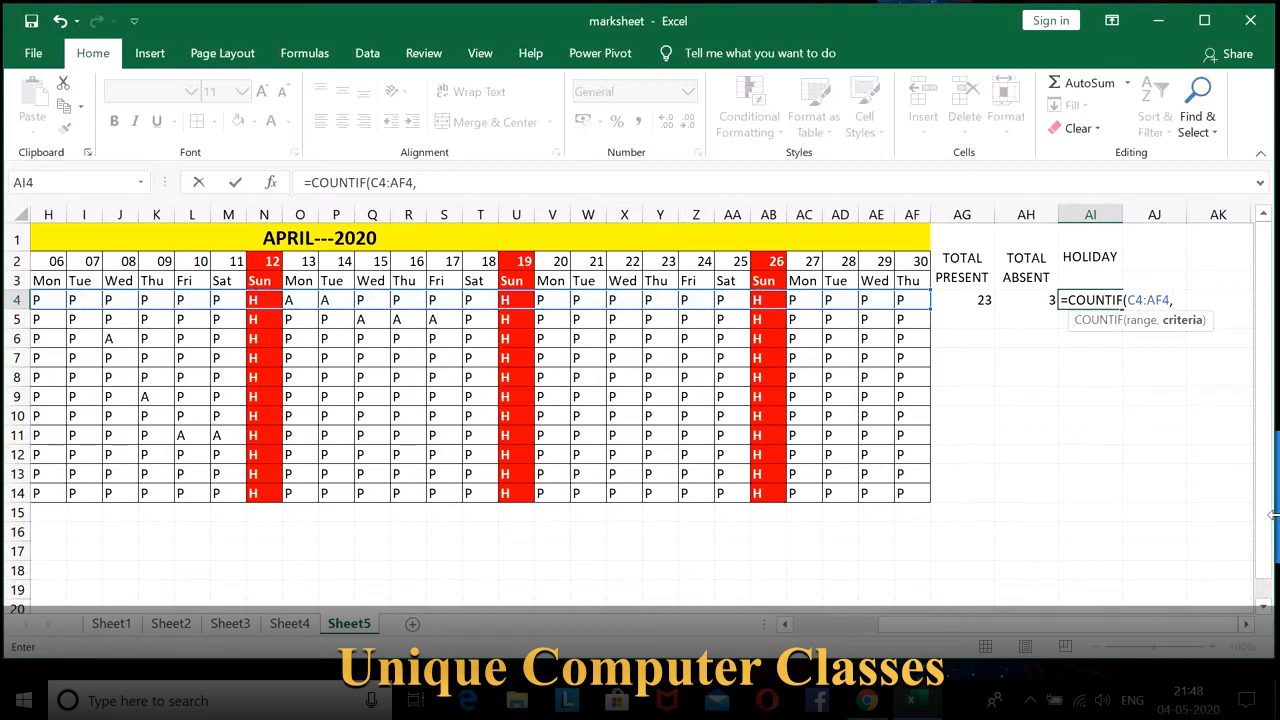
text("H"))
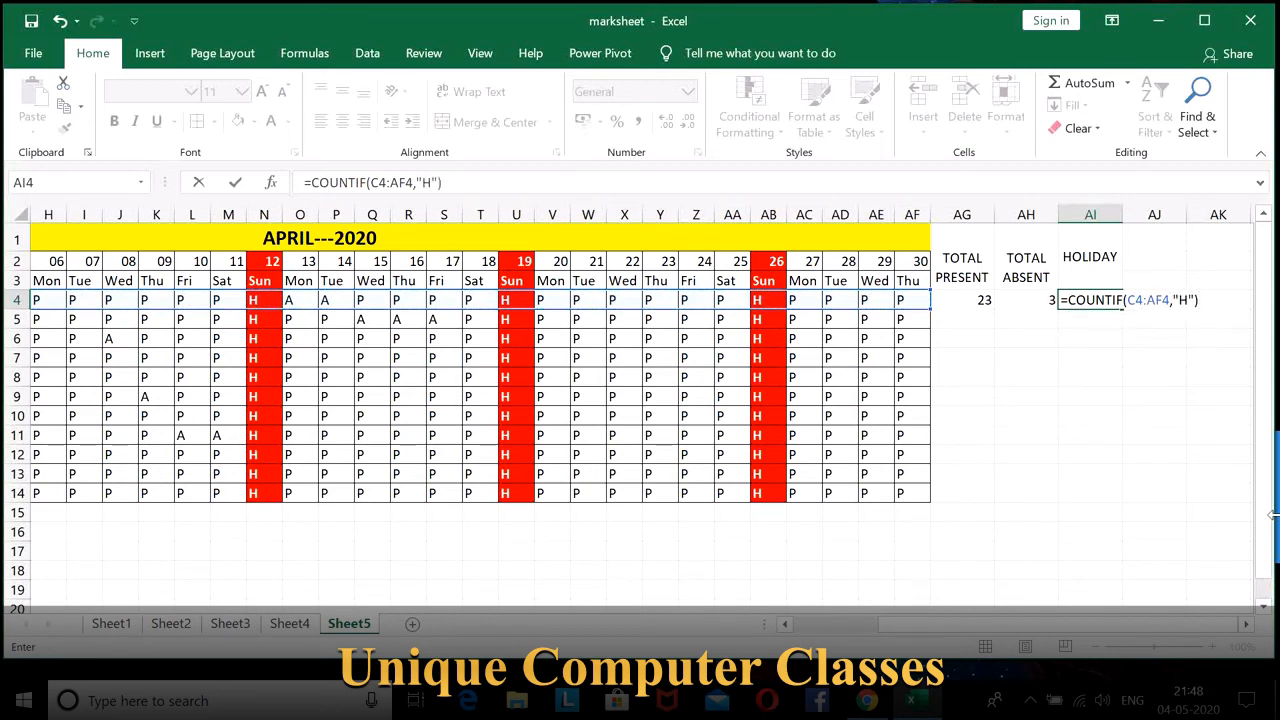
key(Return)
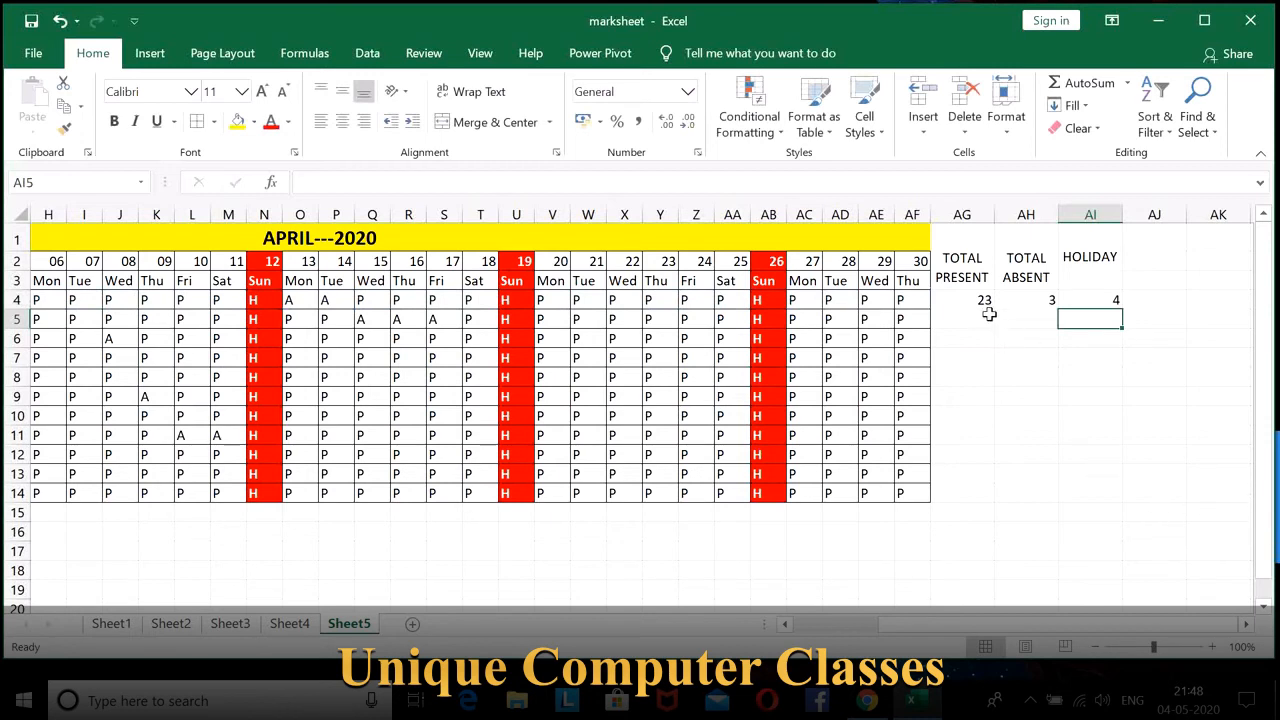
Step: Apply borders to all cells of the attendance table A1:AI14, including the three total columns
drag(964, 304, 1092, 303)
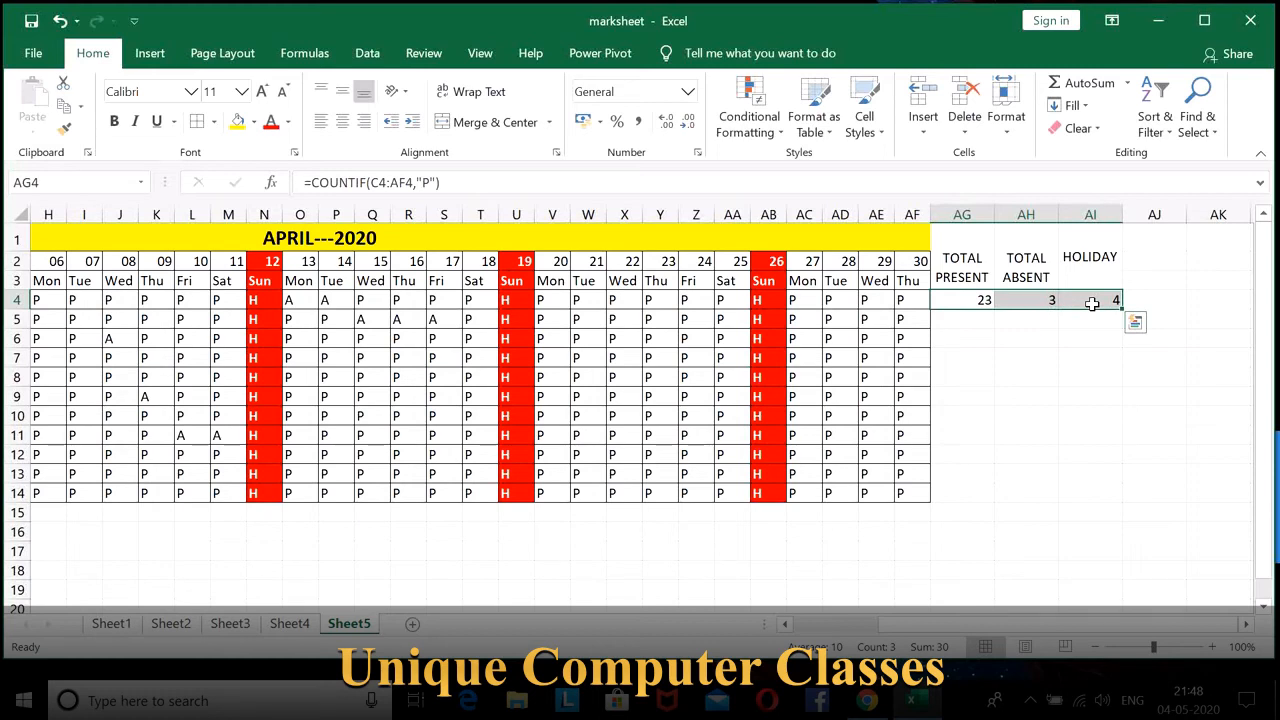
drag(920, 238, 1122, 497)
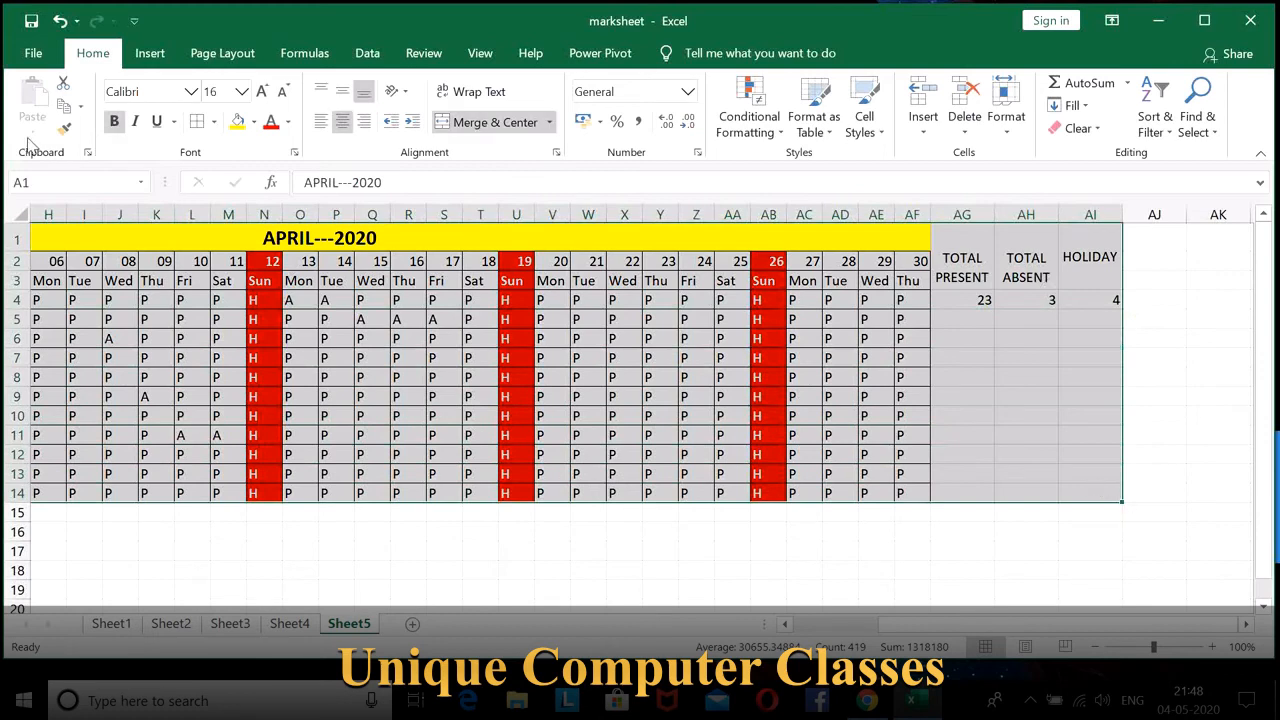
click(198, 122)
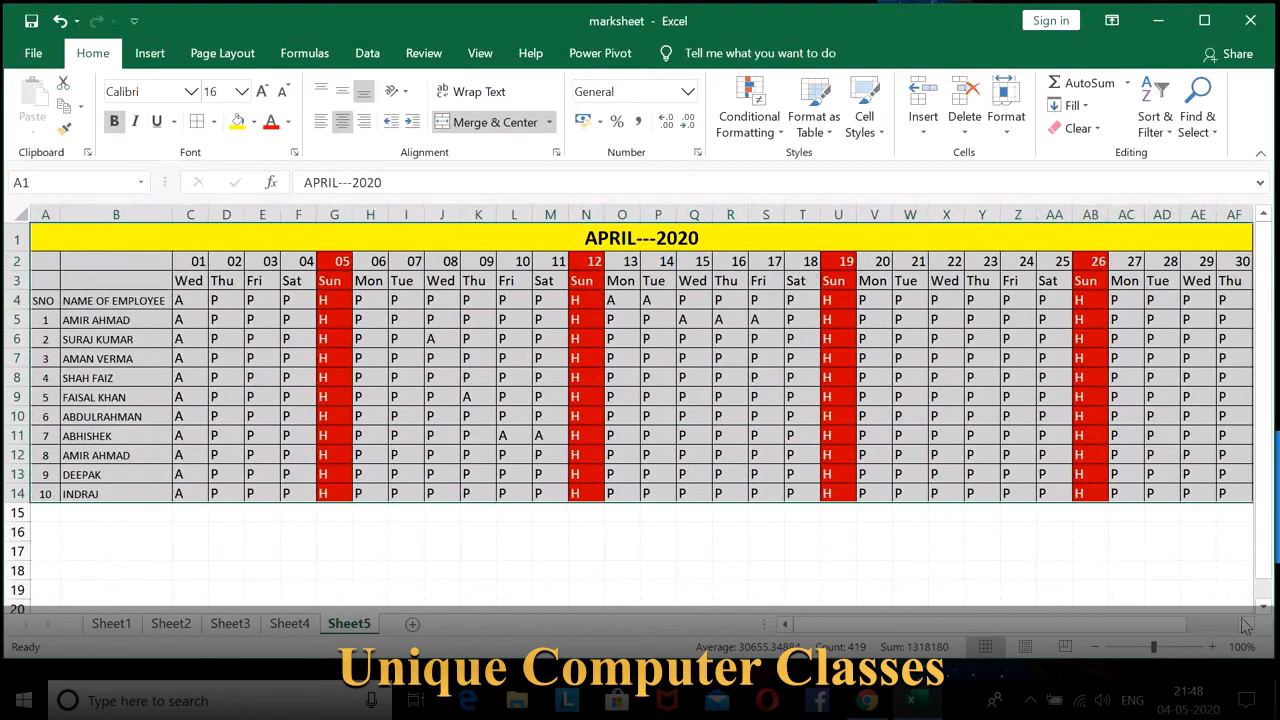
click(1245, 624)
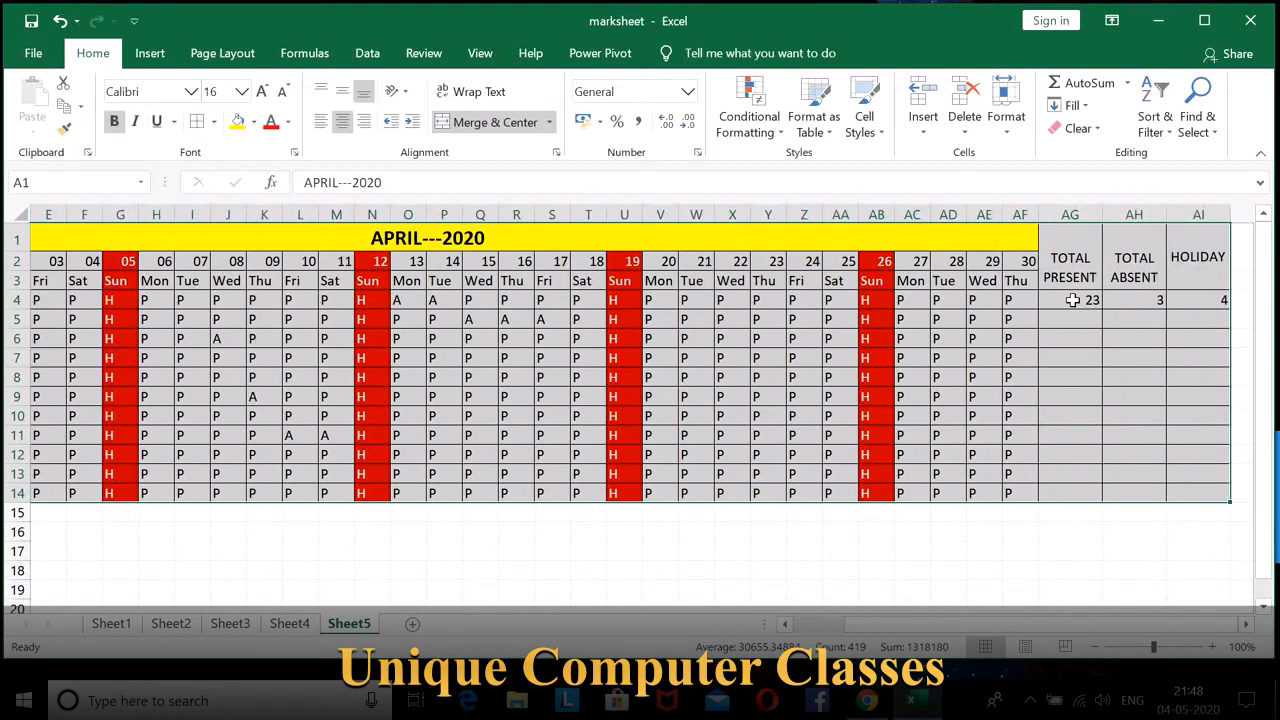
Step: Fill the present, absent and holiday COUNTIF formulas from AG4, AH4 and AI4 down to row 14
click(1072, 300)
drag(1101, 309, 1098, 502)
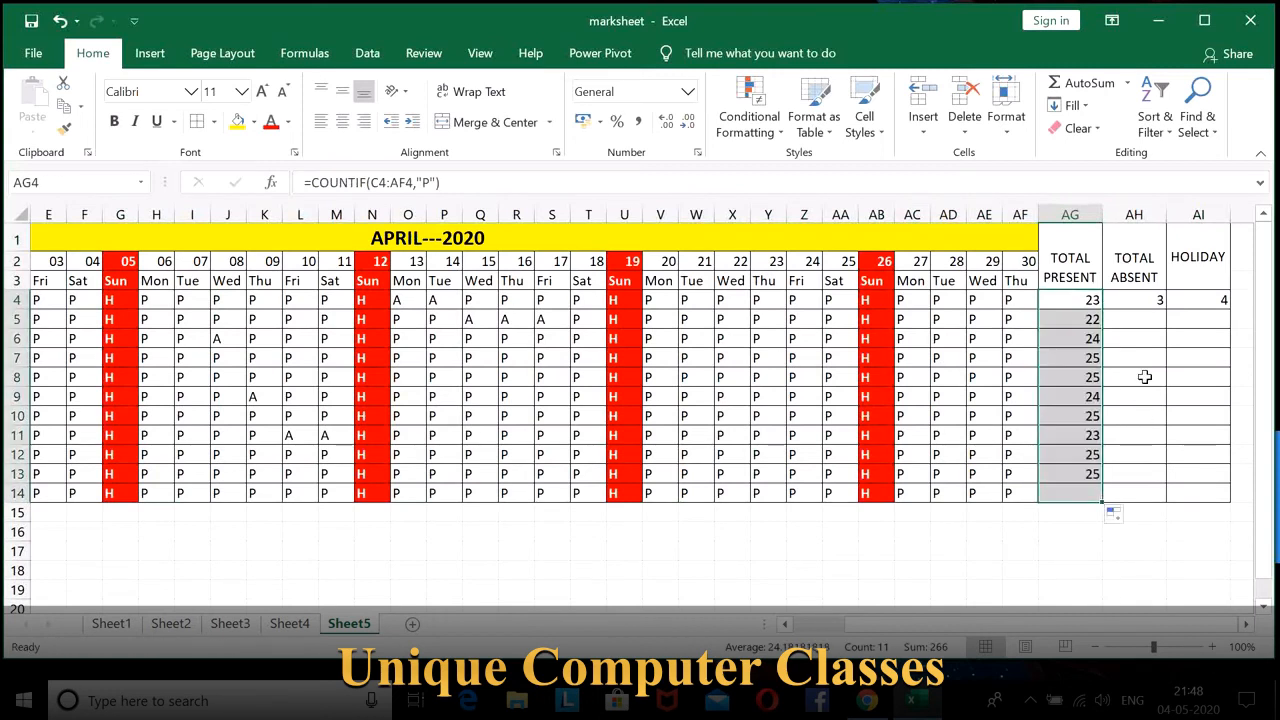
click(1155, 299)
drag(1166, 310, 1167, 503)
click(1206, 302)
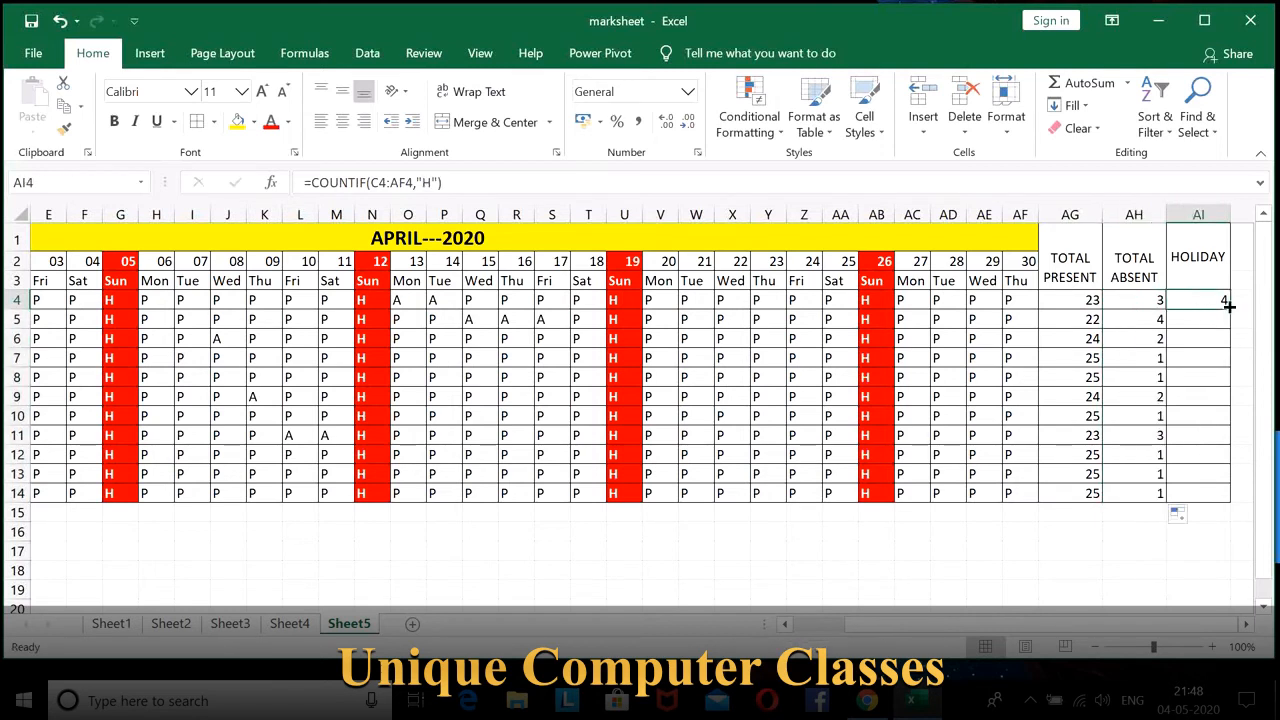
drag(1228, 309, 1224, 505)
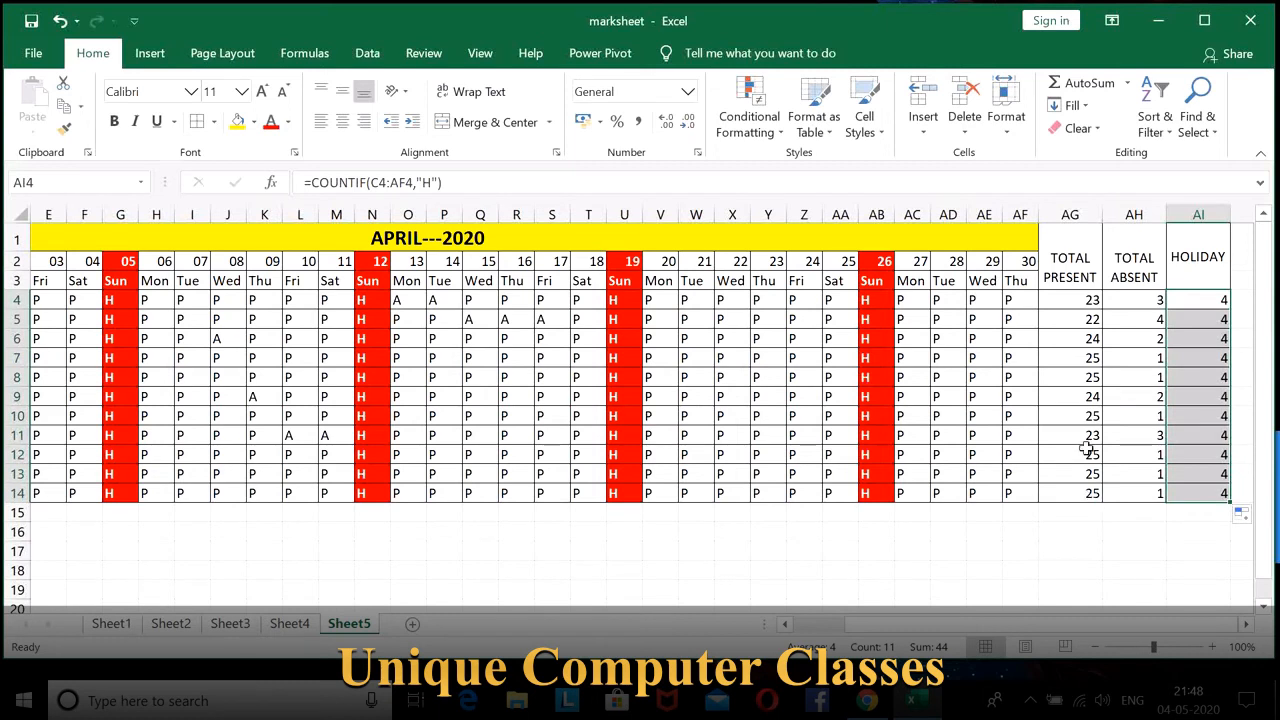
click(1115, 379)
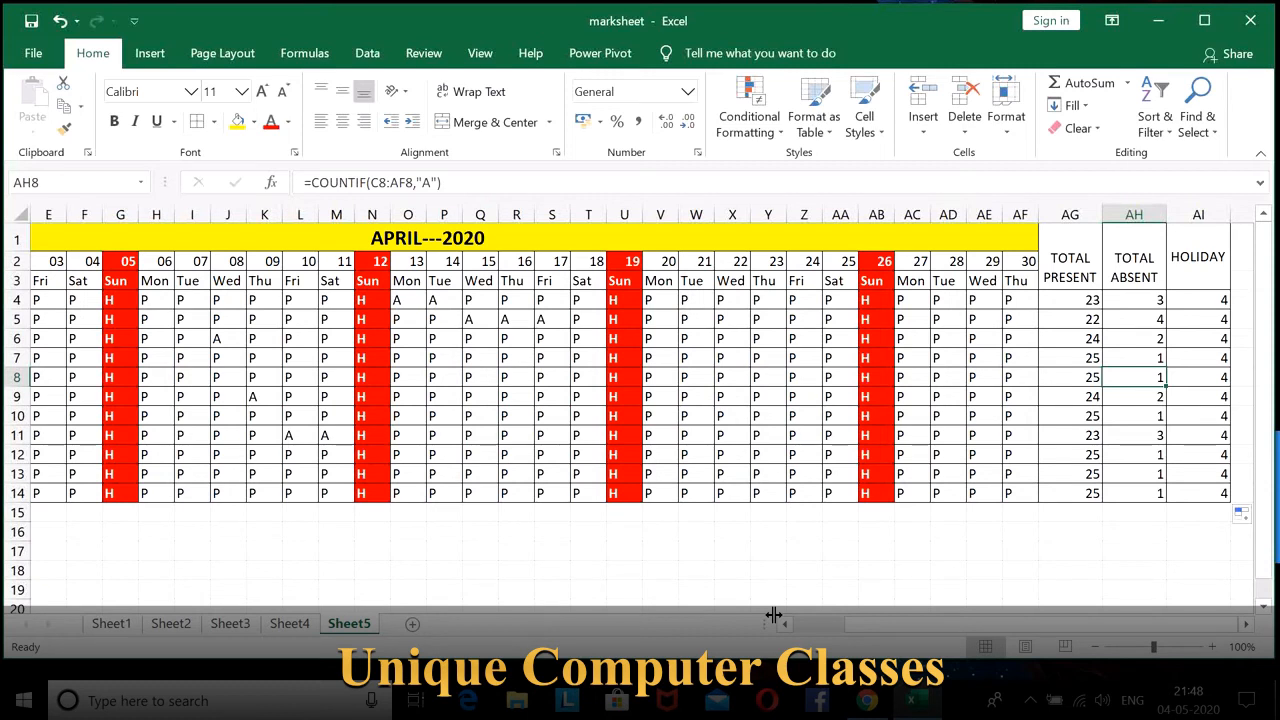
Step: Change the sheet title in the merged cell A1 to MAY---2020
key(Left)
key(Left)
key(Left)
key(Left)
key(Left)
key(Left)
key(Left)
key(Left)
key(Left)
key(Left)
key(Left)
key(Left)
key(Left)
key(Left)
key(Left)
key(Left)
key(Left)
key(Left)
key(Left)
key(Left)
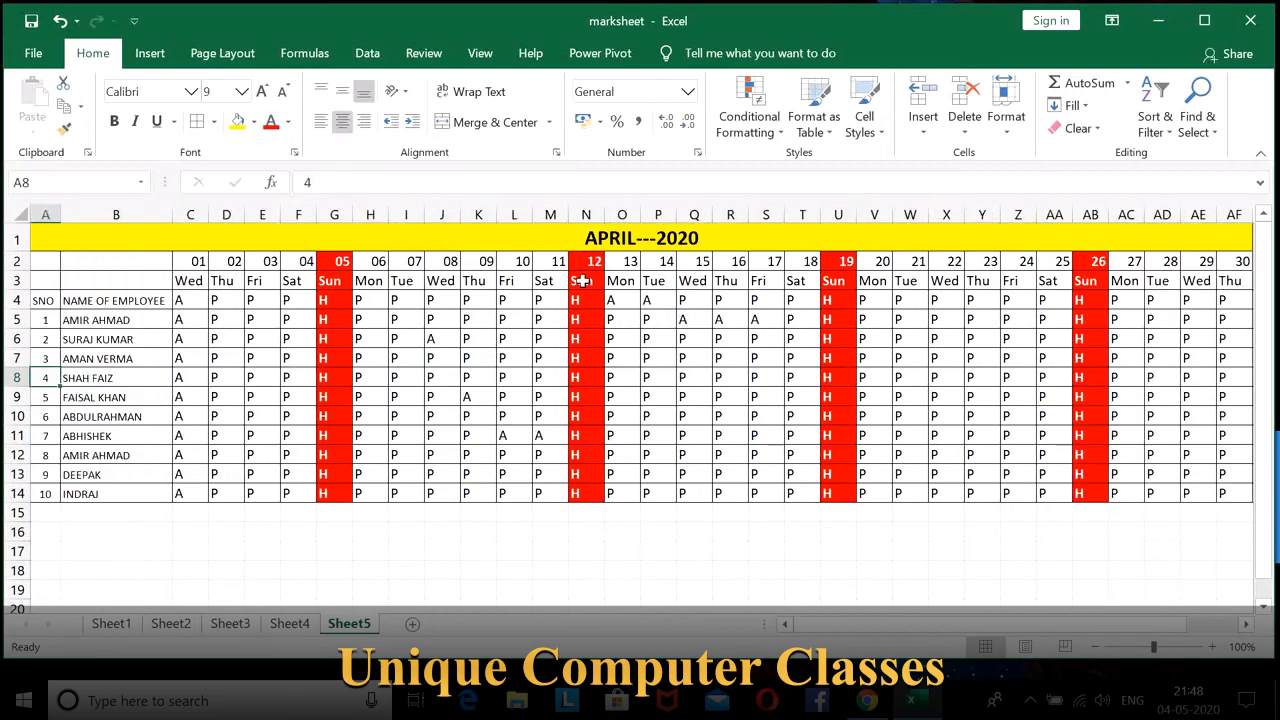
click(633, 238)
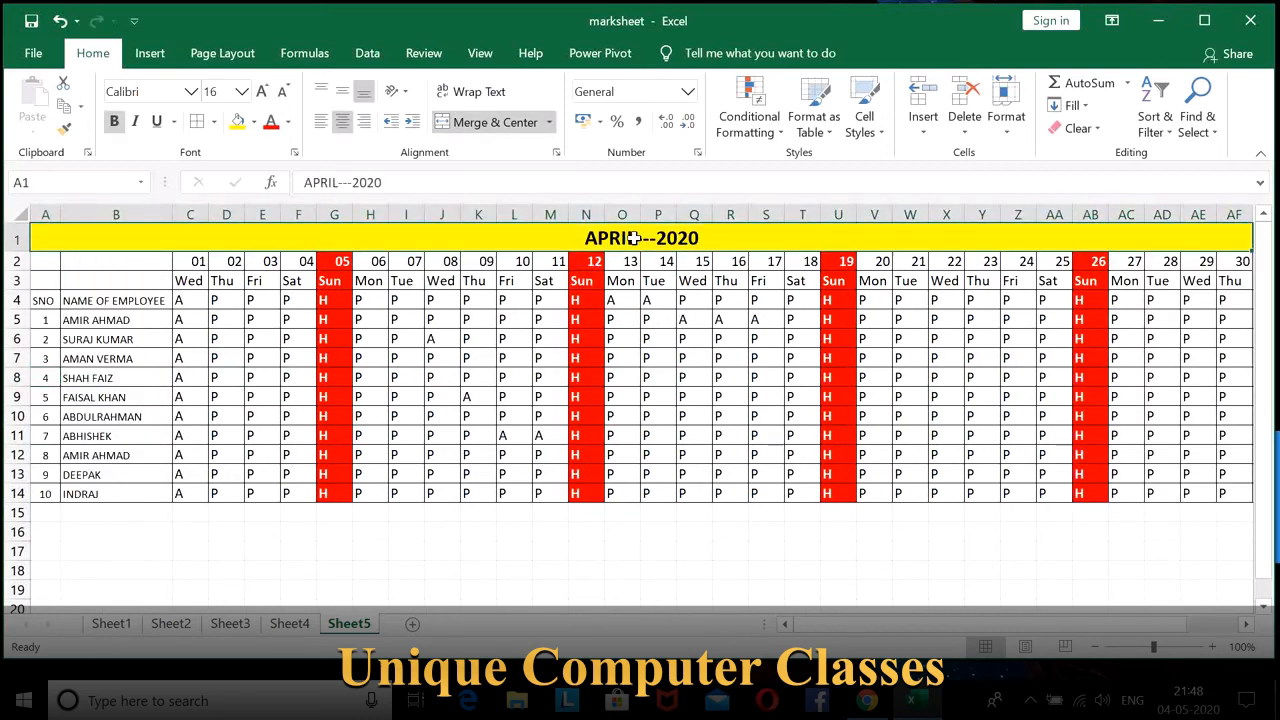
double_click(633, 238)
key(BackSpace)
key(BackSpace)
key(BackSpace)
key(BackSpace)
key(BackSpace)
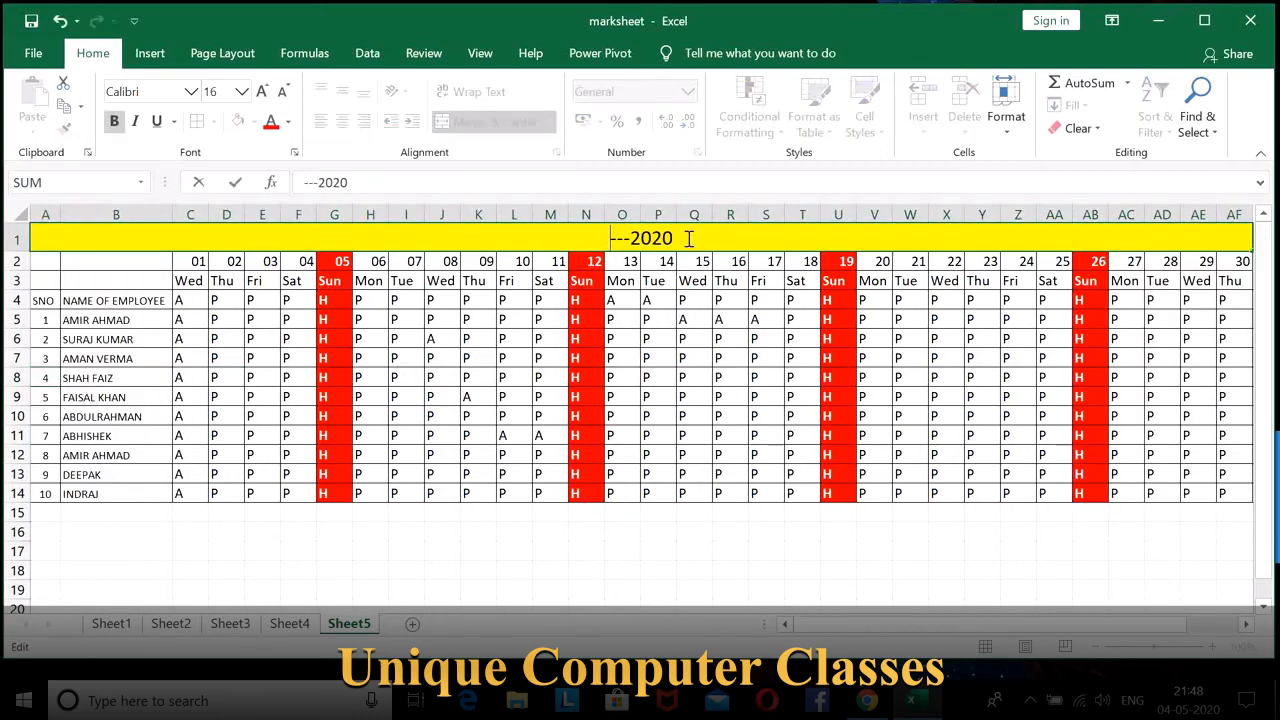
text(MAY)
key(Return)
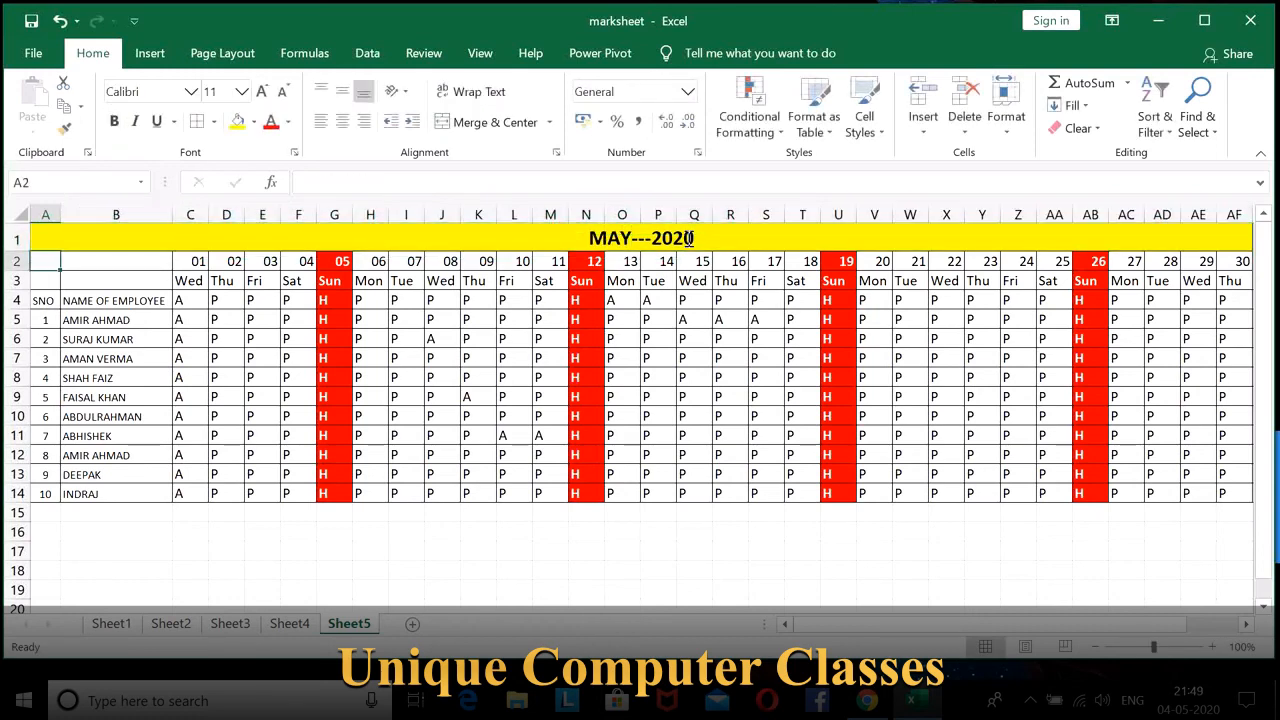
Step: Set the start date in C2 to 01-05-2020 and fill the date series across to AF2
click(197, 263)
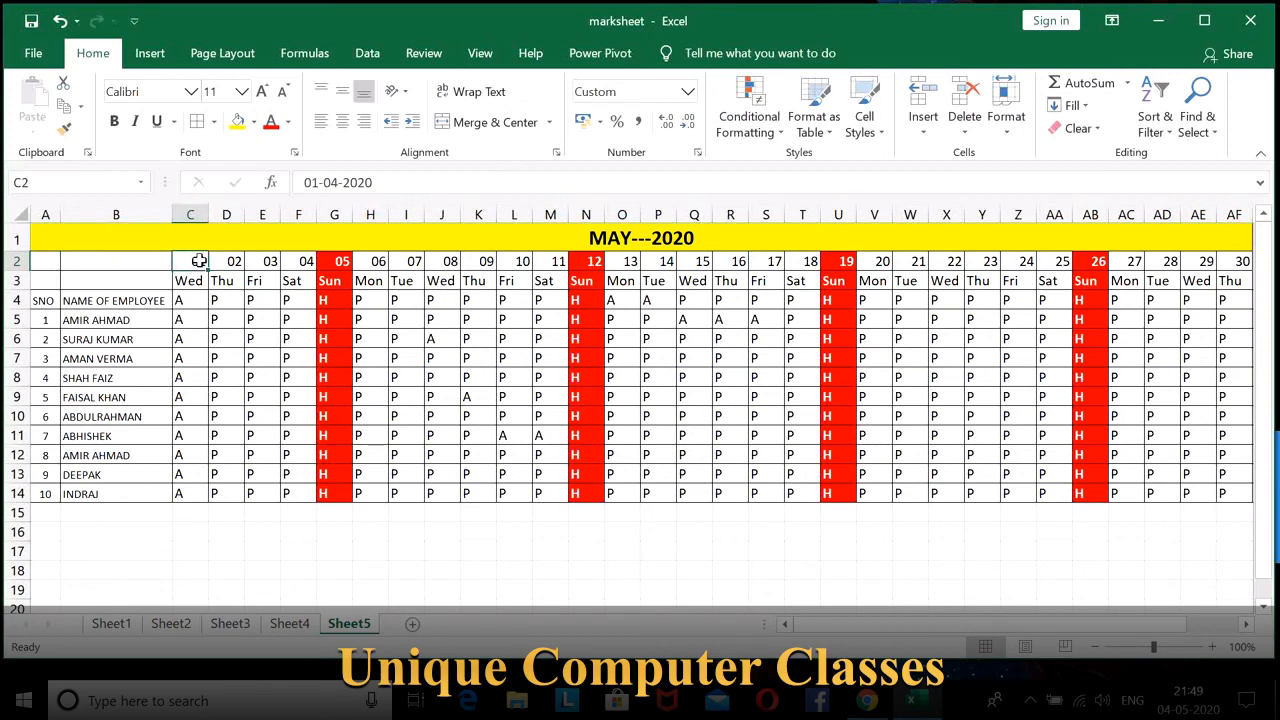
click(340, 185)
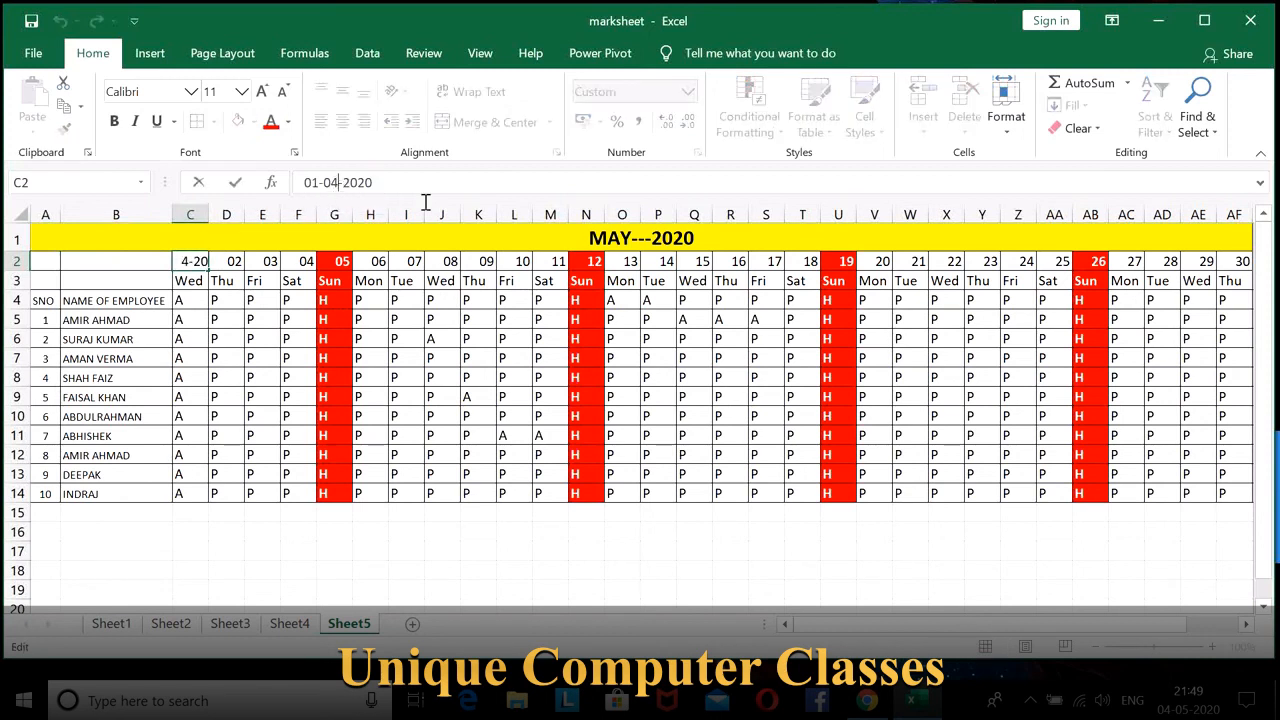
key(BackSpace)
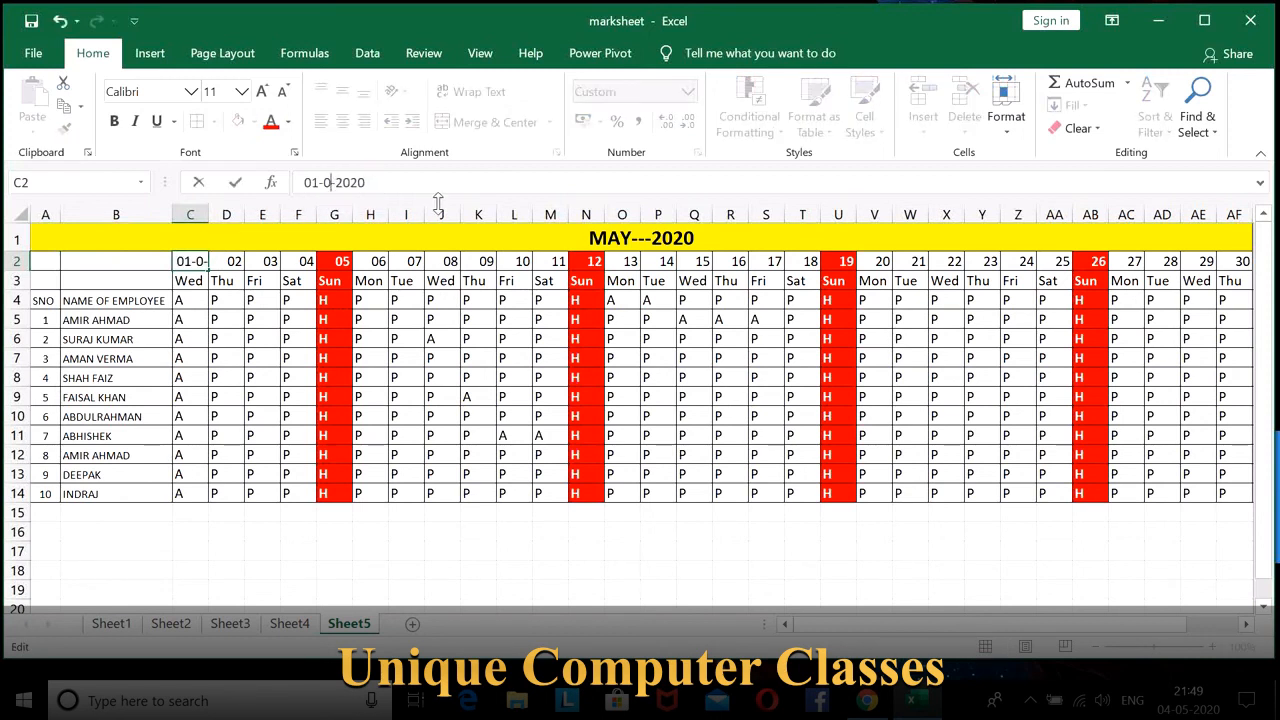
text(5)
key(Return)
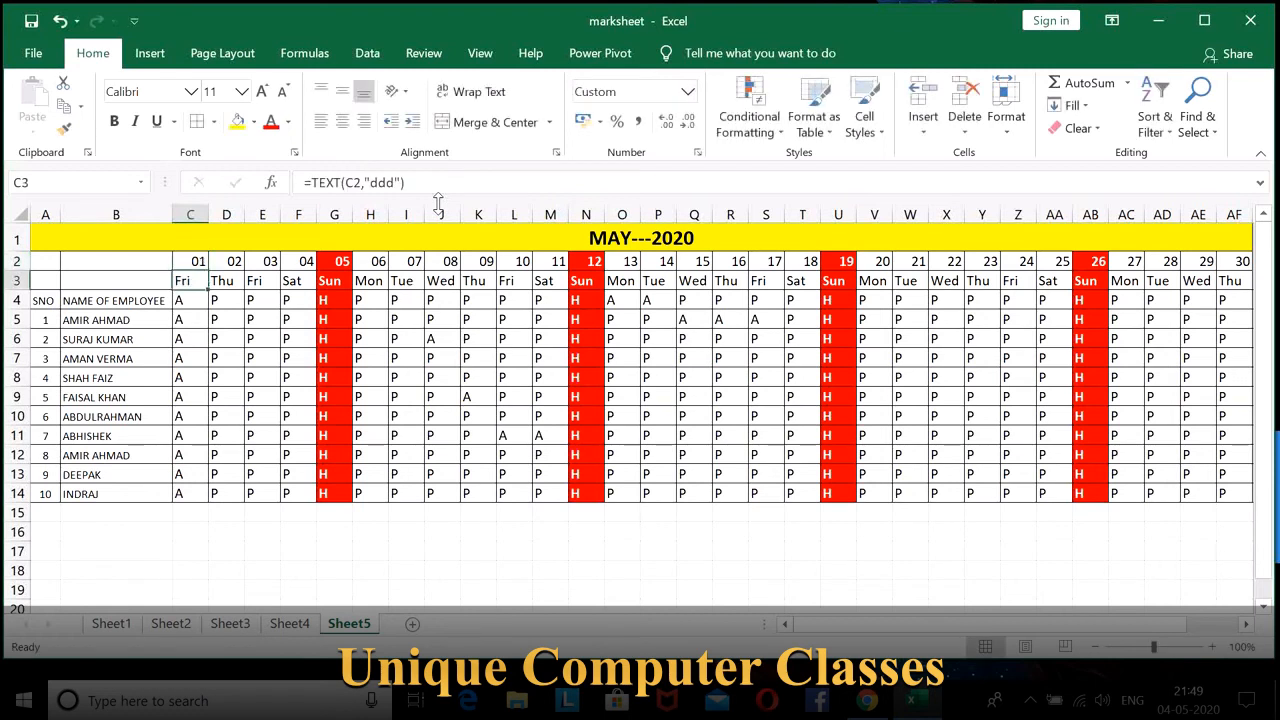
click(191, 261)
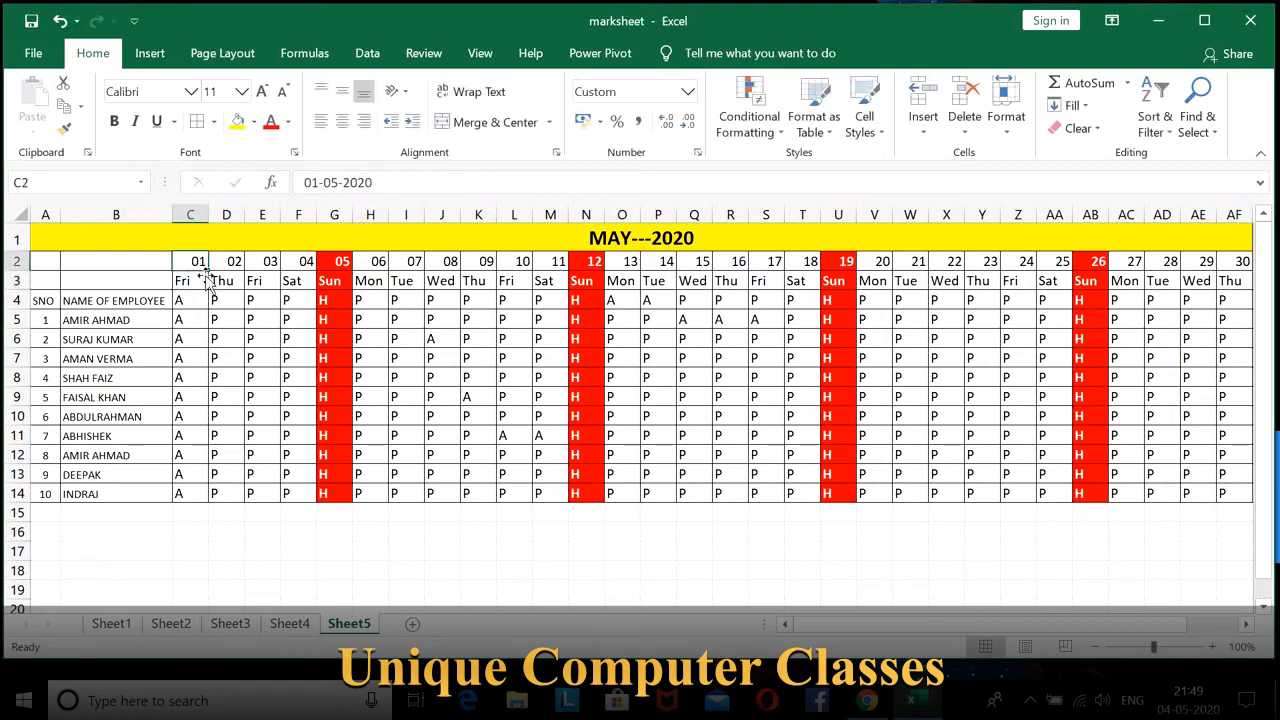
drag(206, 268, 1038, 280)
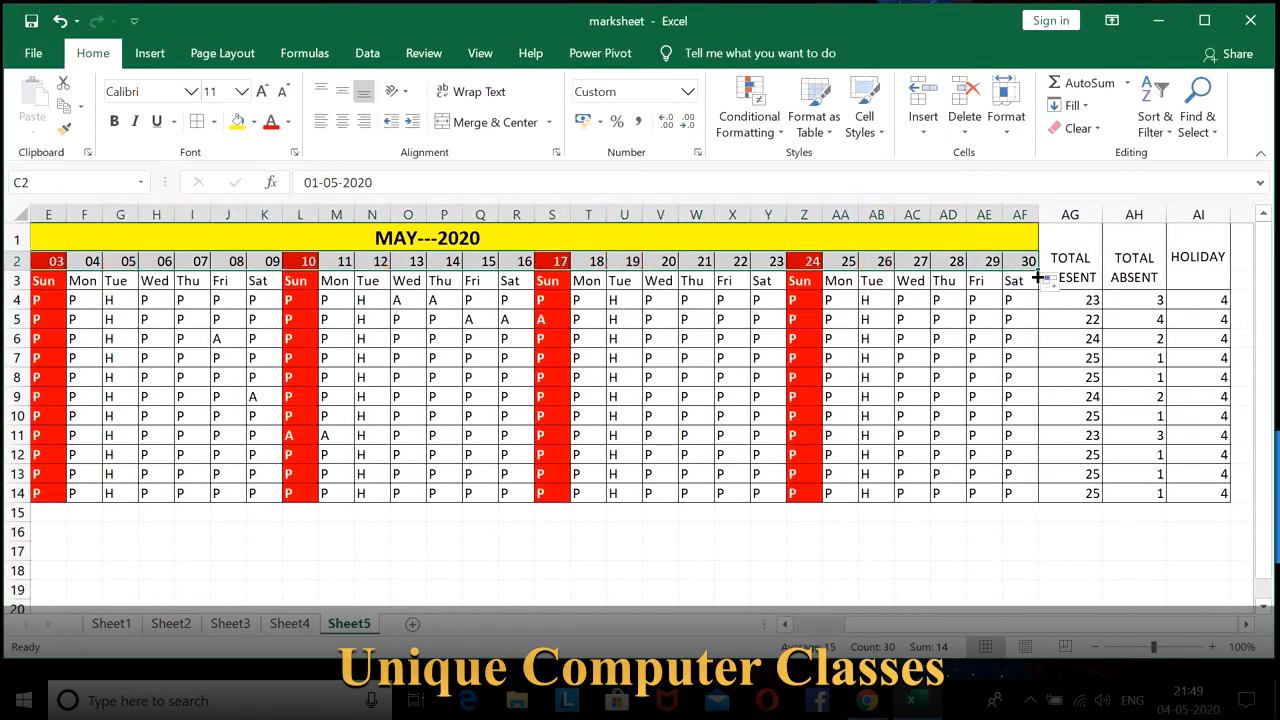
drag(785, 624, 789, 630)
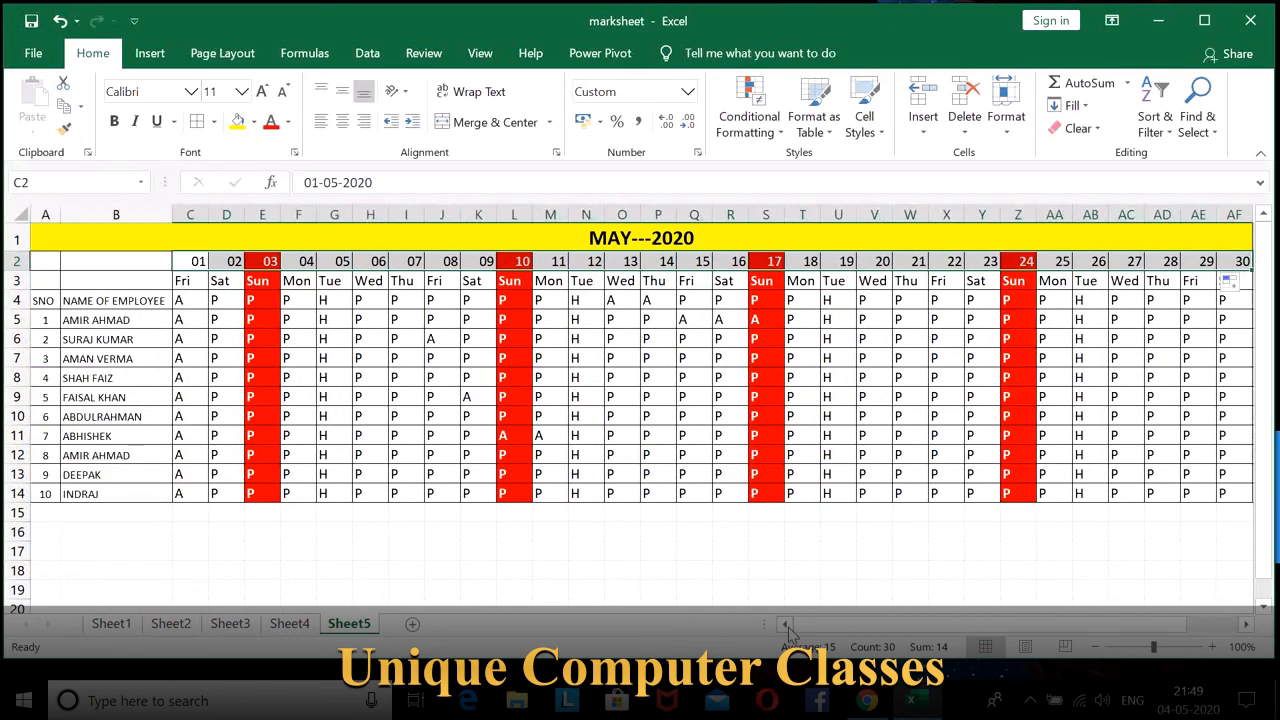
click(190, 282)
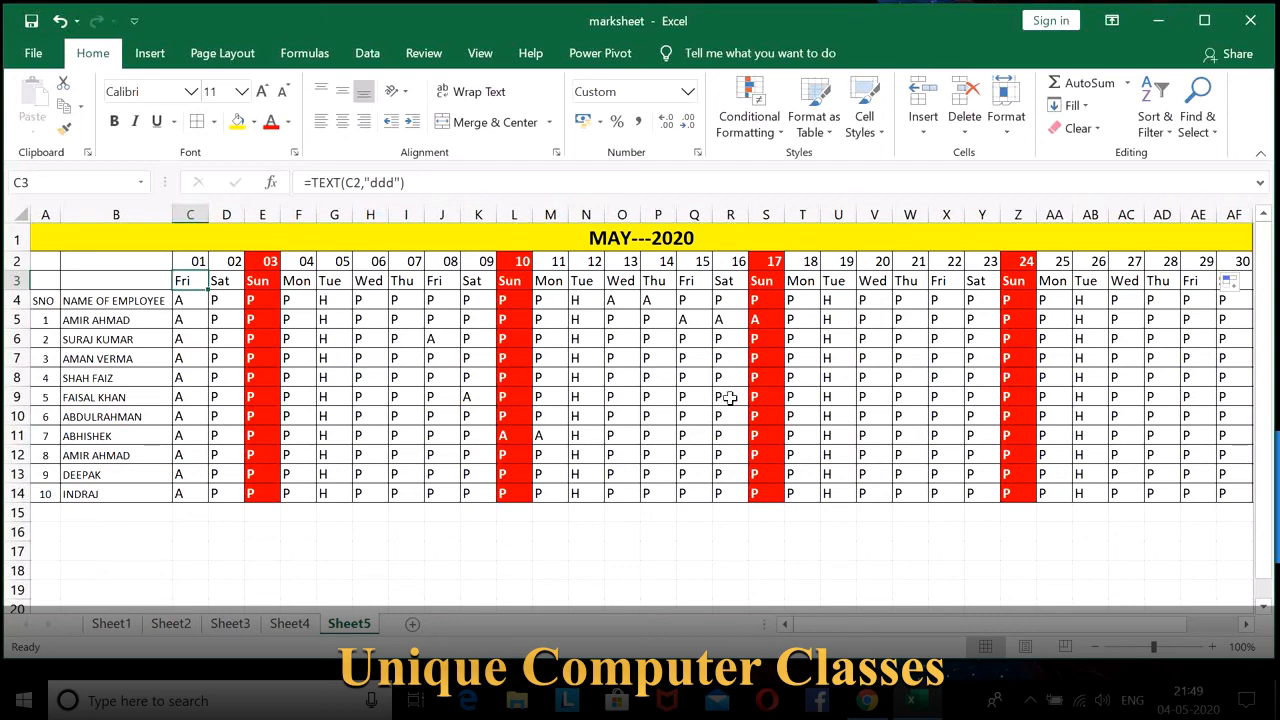
Step: Change the sheet title in the merged cell A1 back to APRIL---2020
click(627, 240)
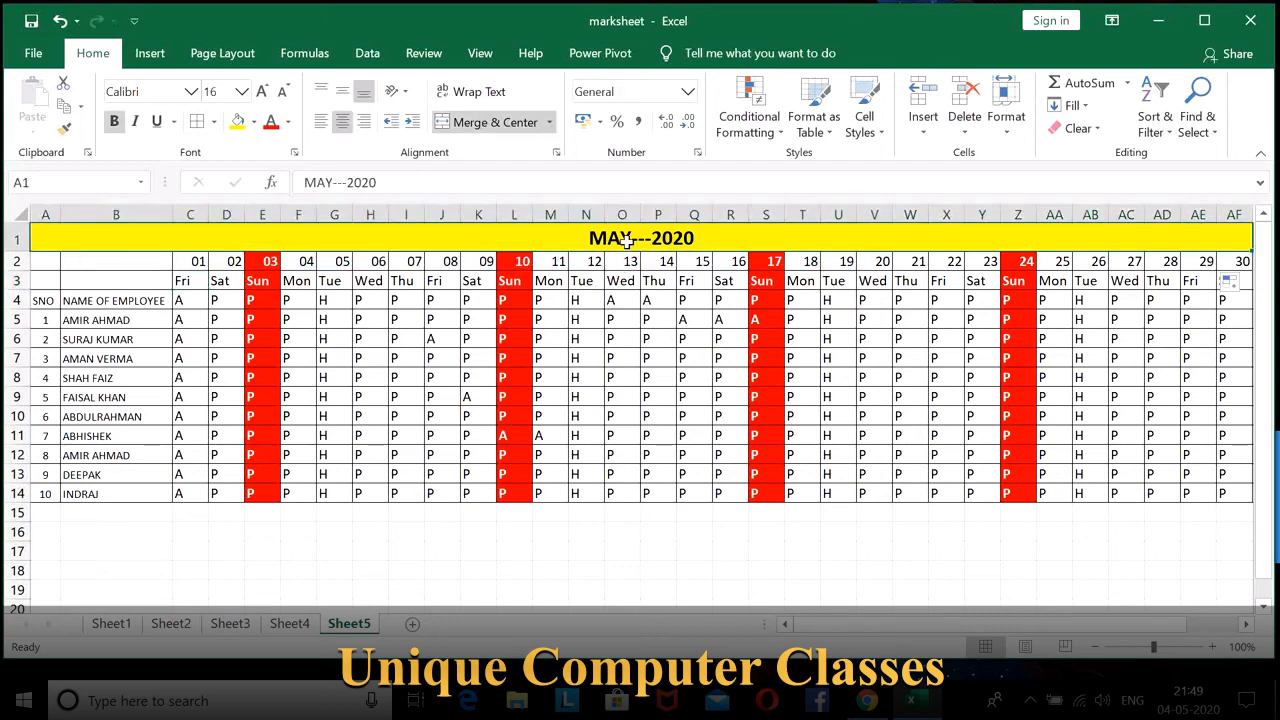
double_click(627, 240)
key(BackSpace)
key(BackSpace)
key(BackSpace)
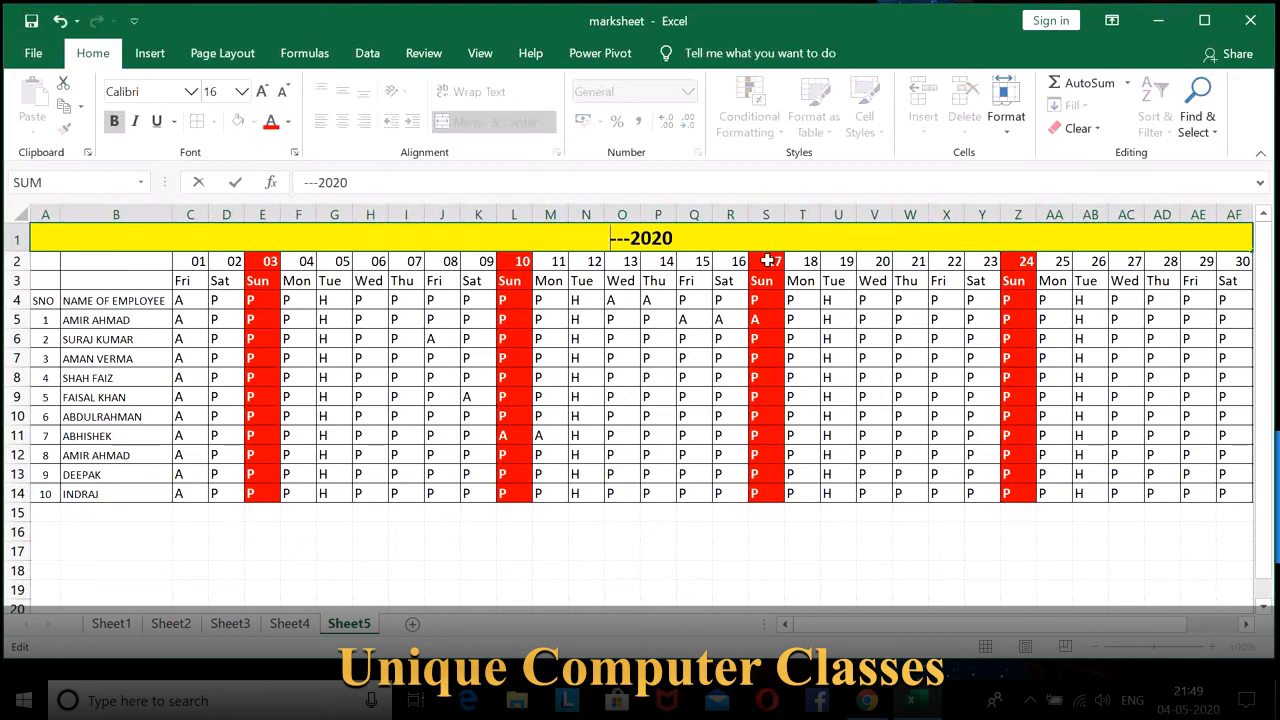
text(APRIL)
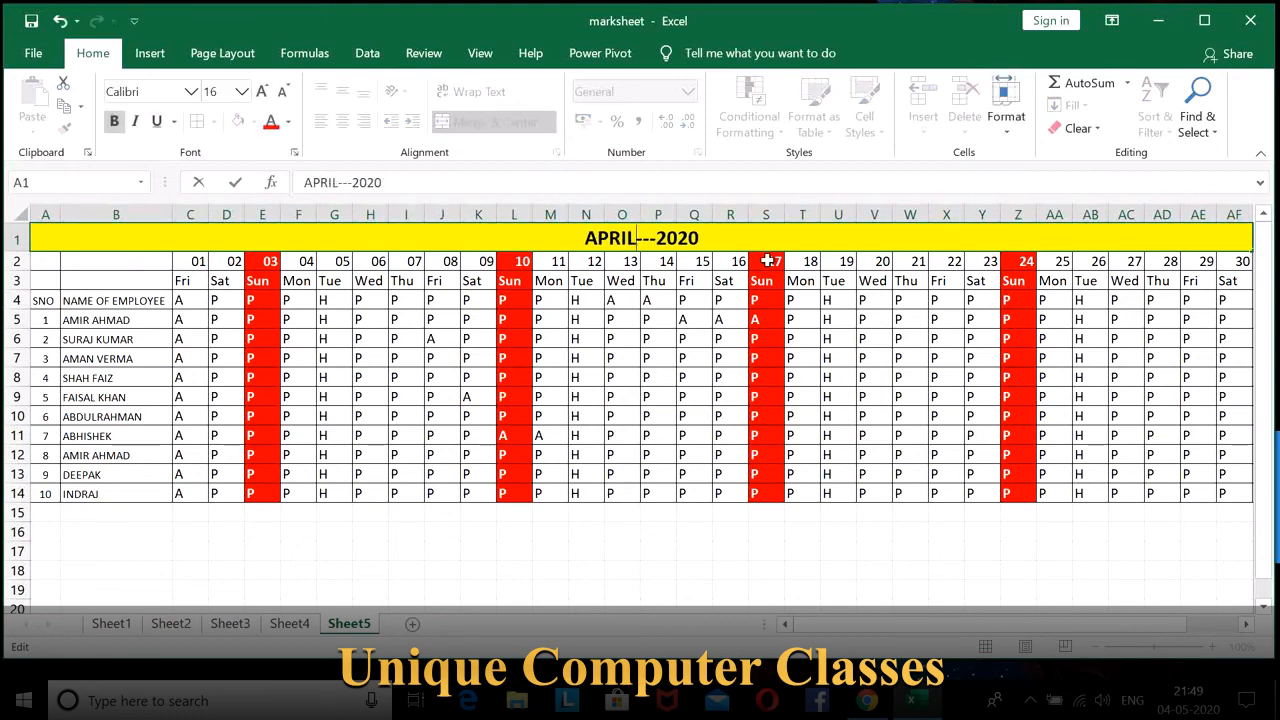
key(Return)
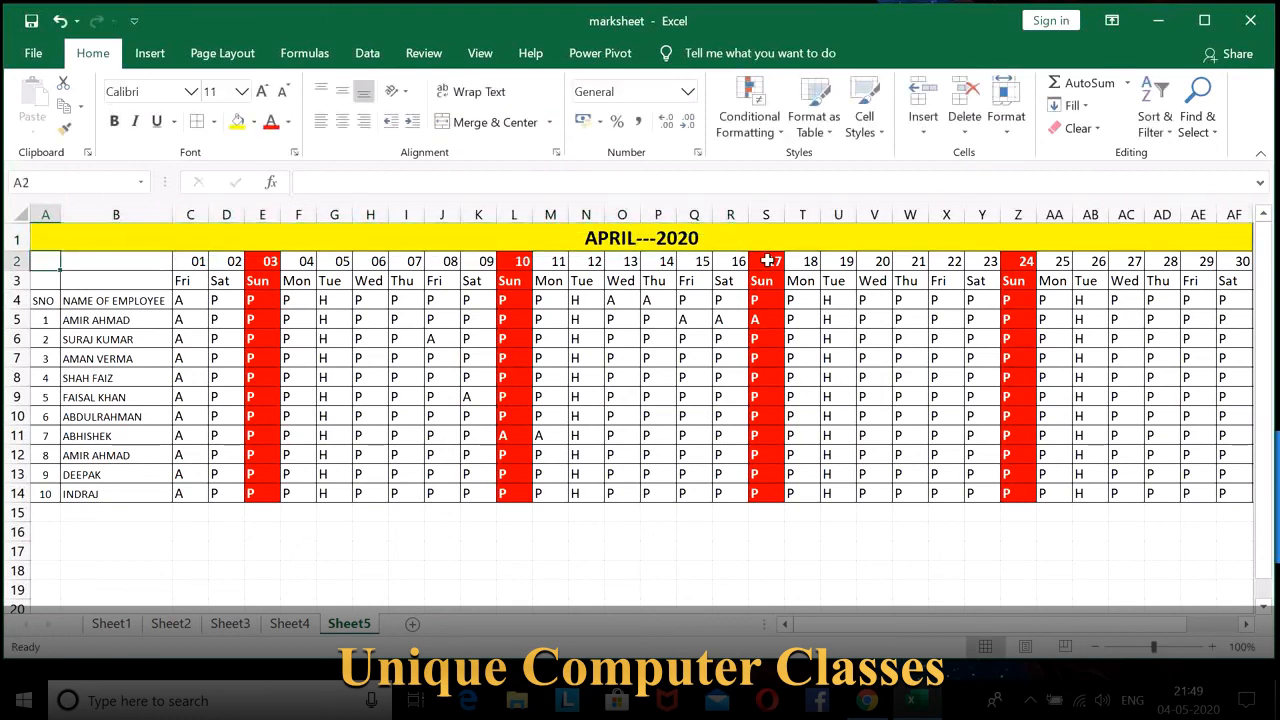
Step: Set the start date in C2 to 01-04-2020 and refill the date series across to AF2
click(190, 262)
click(333, 188)
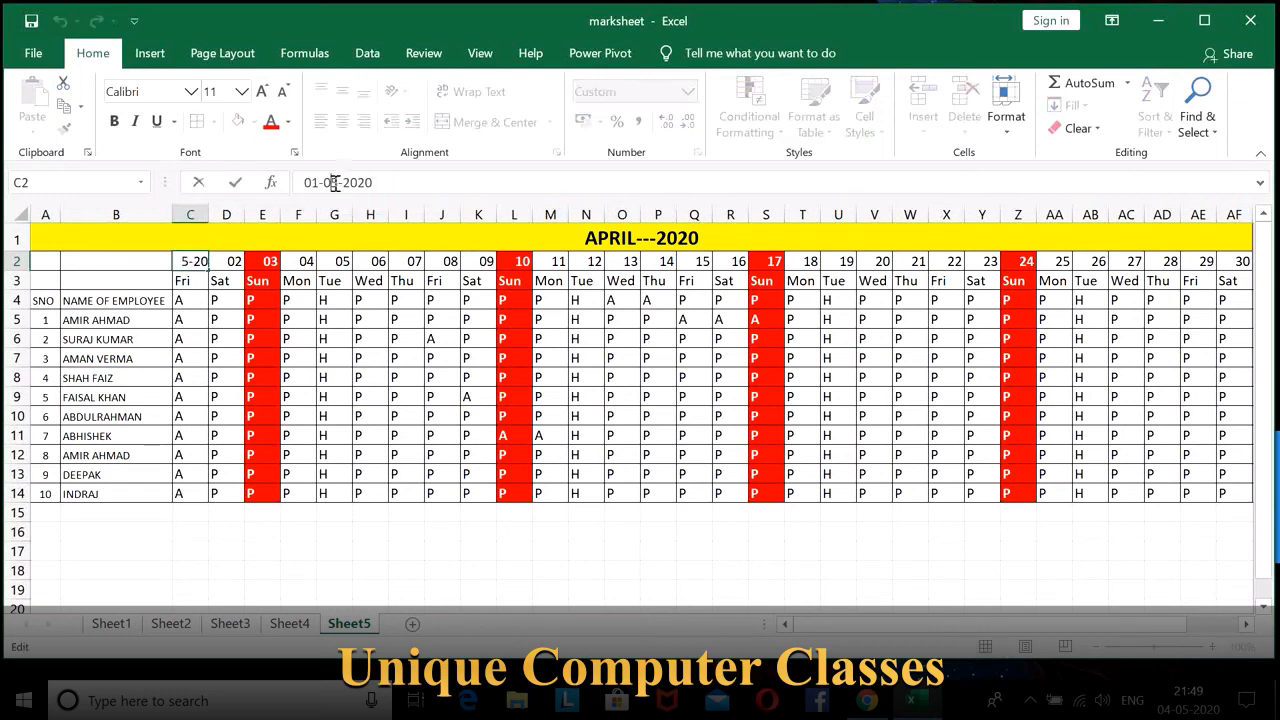
key(BackSpace)
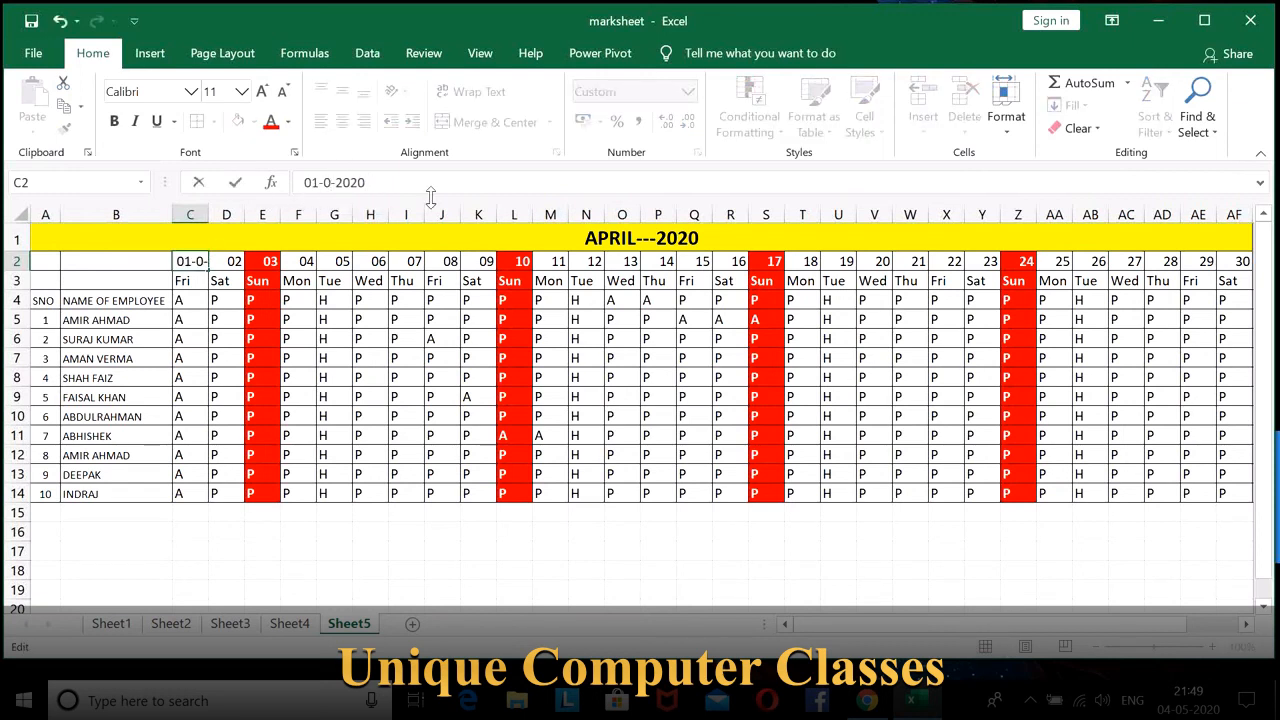
text(4)
key(Return)
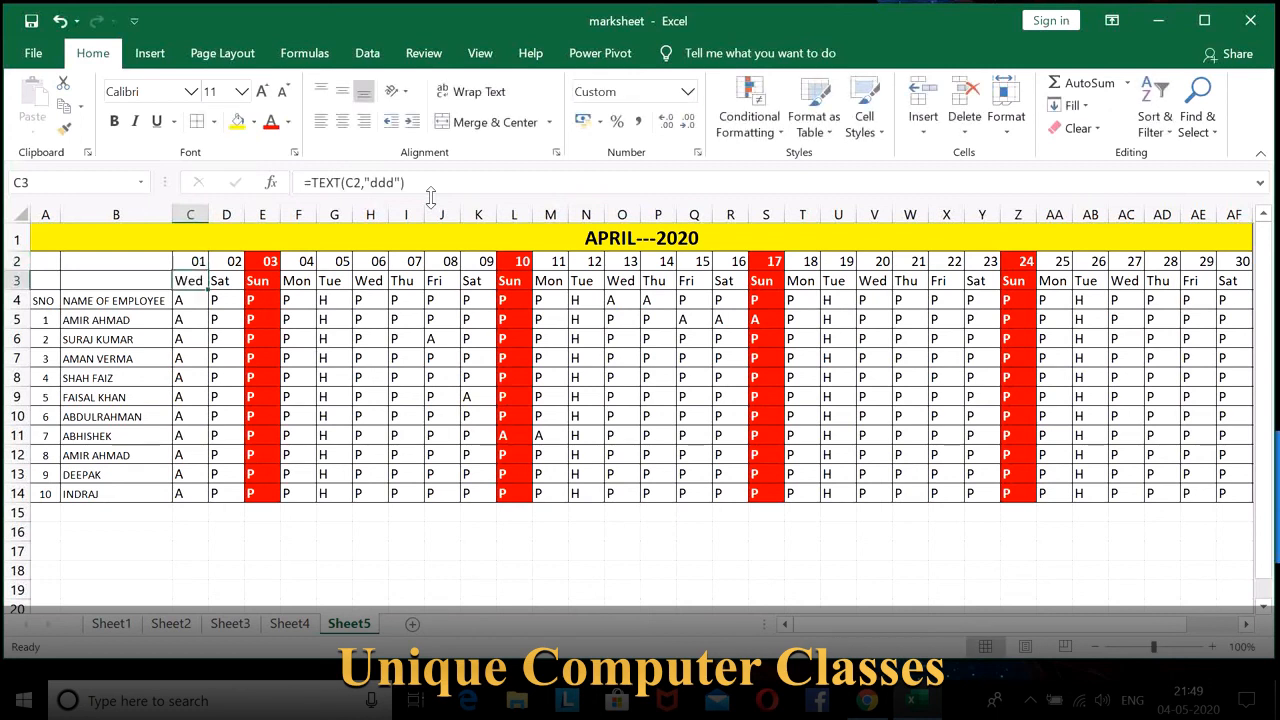
click(200, 262)
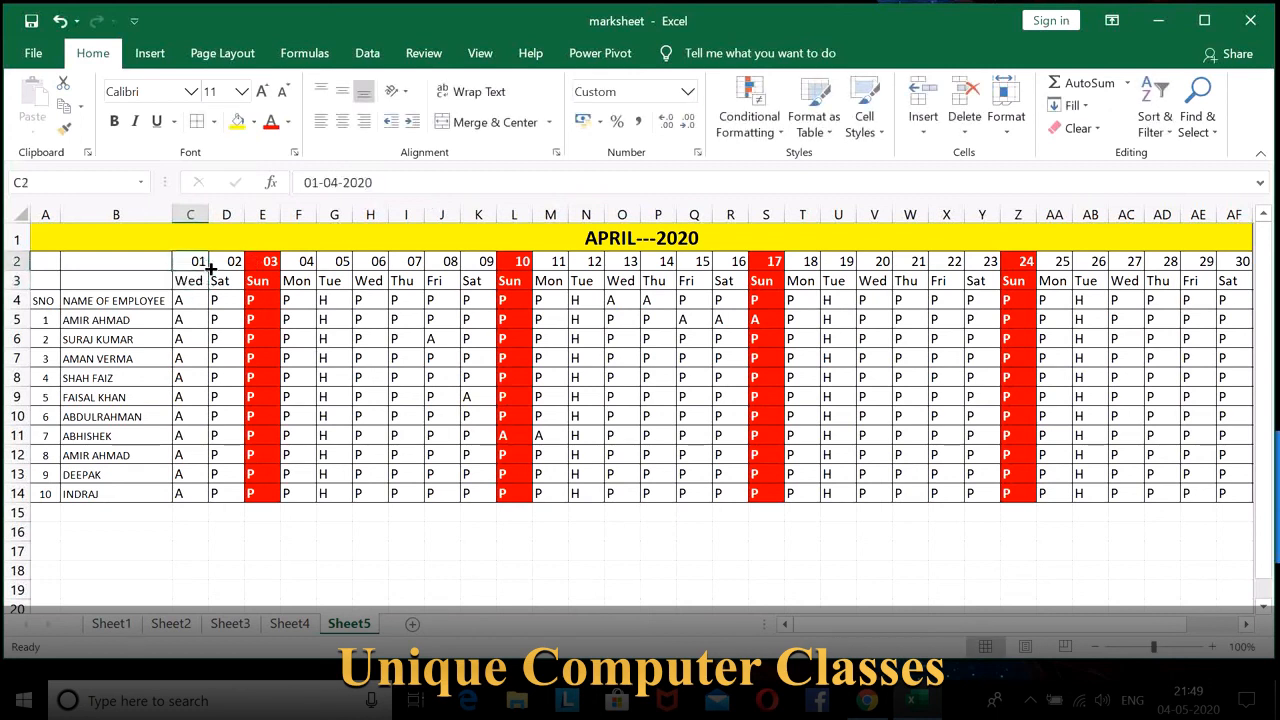
drag(208, 271, 1240, 260)
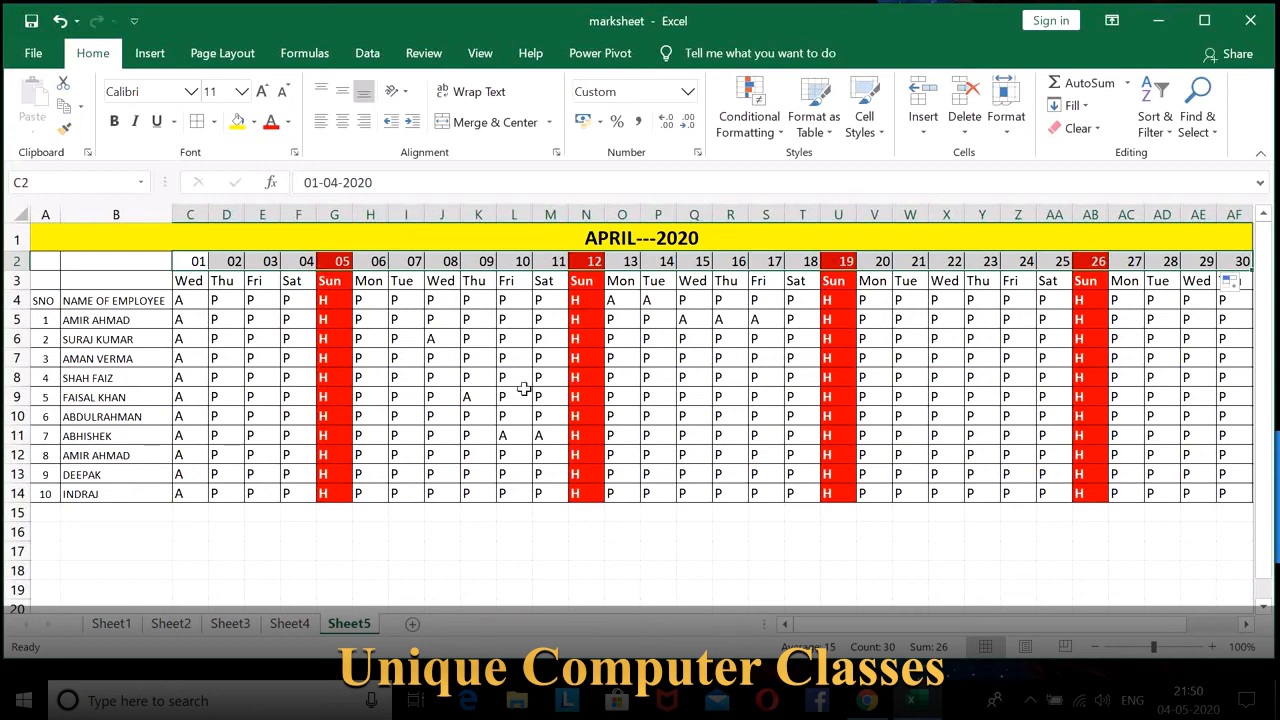
click(441, 415)
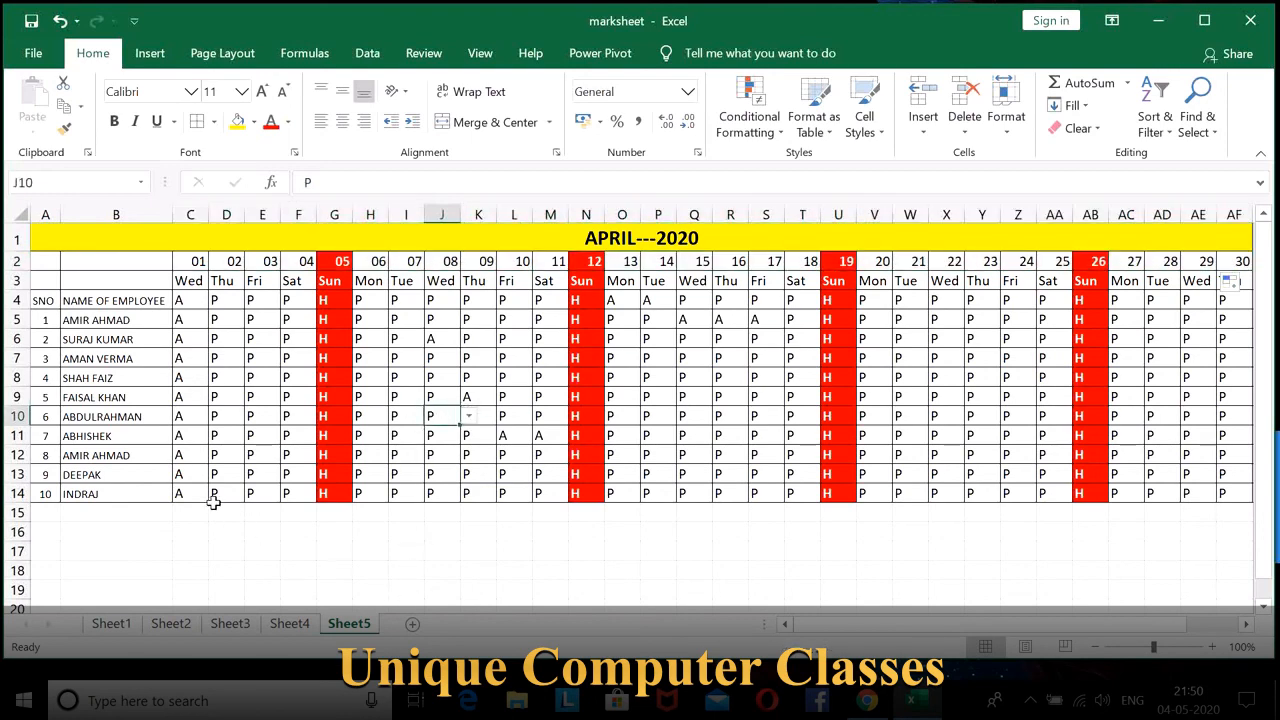